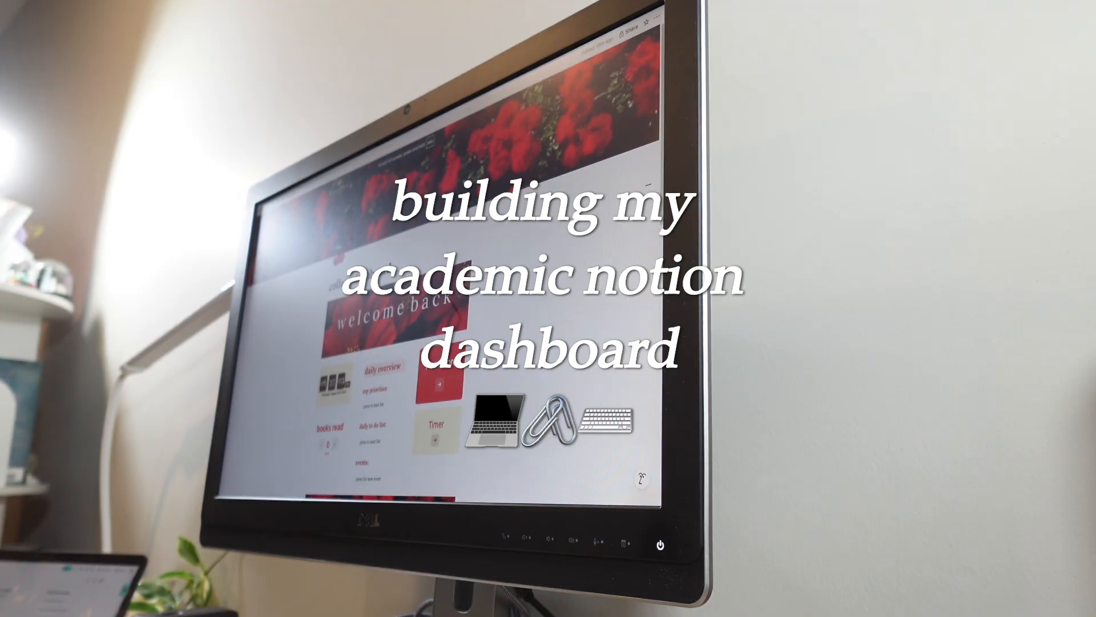
{"action": "scroll", "coordinate": [298, 315], "scroll_direction": "down", "scroll_amount": 2}
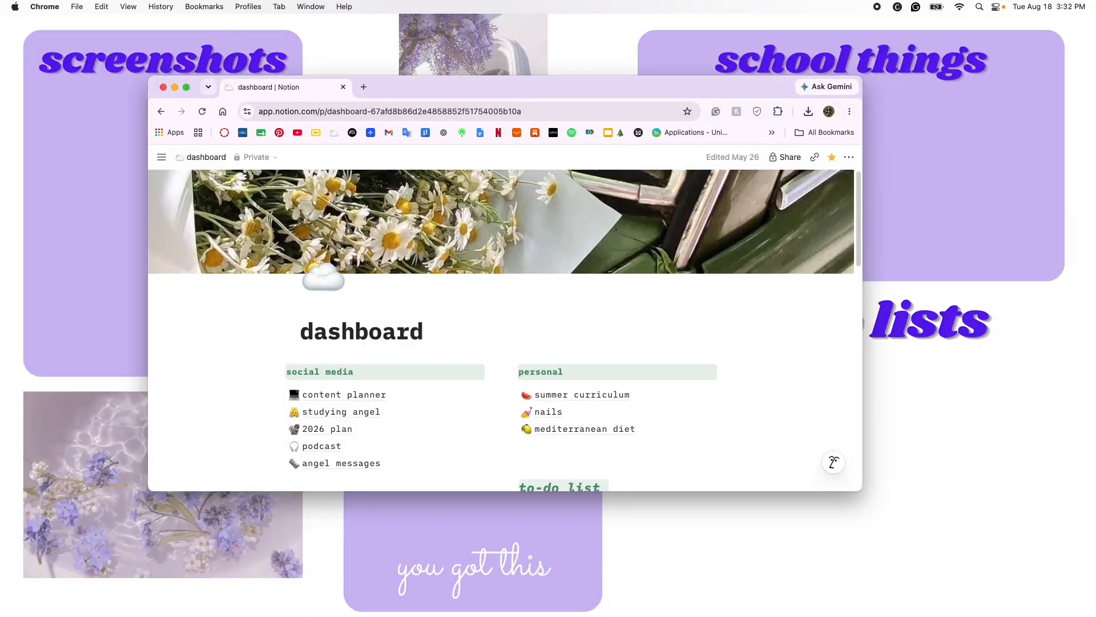
- Expand the browser window to full screen and look over the existing dashboard page
{"action": "left_click", "coordinate": [185, 87]}
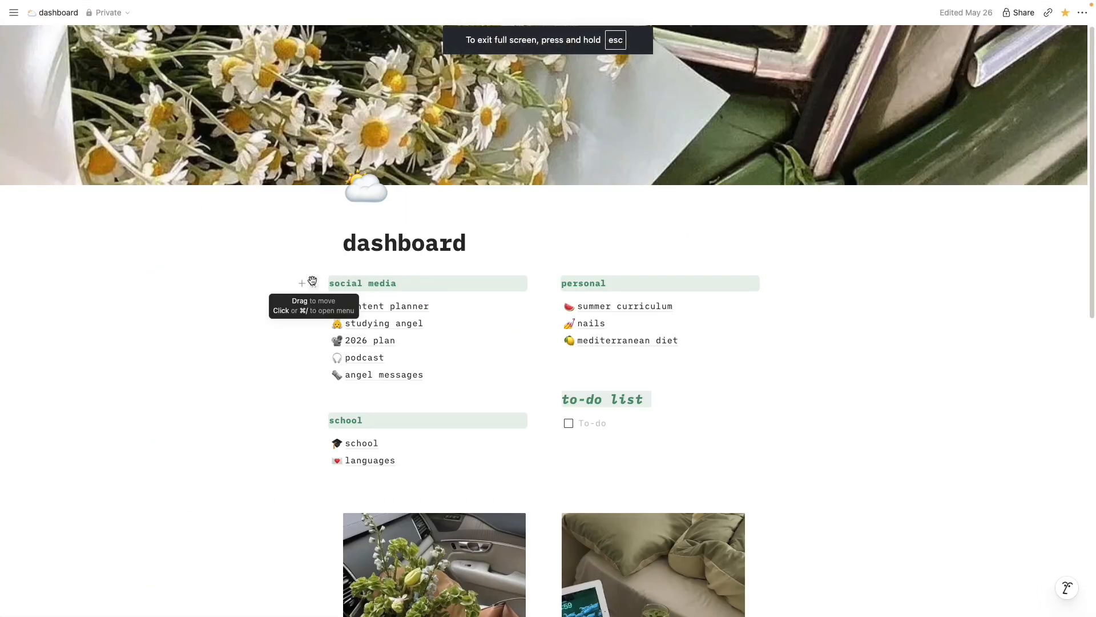
{"action": "scroll", "coordinate": [311, 280], "scroll_direction": "down", "scroll_amount": 10}
{"action": "scroll", "coordinate": [311, 278], "scroll_direction": "up", "scroll_amount": 10}
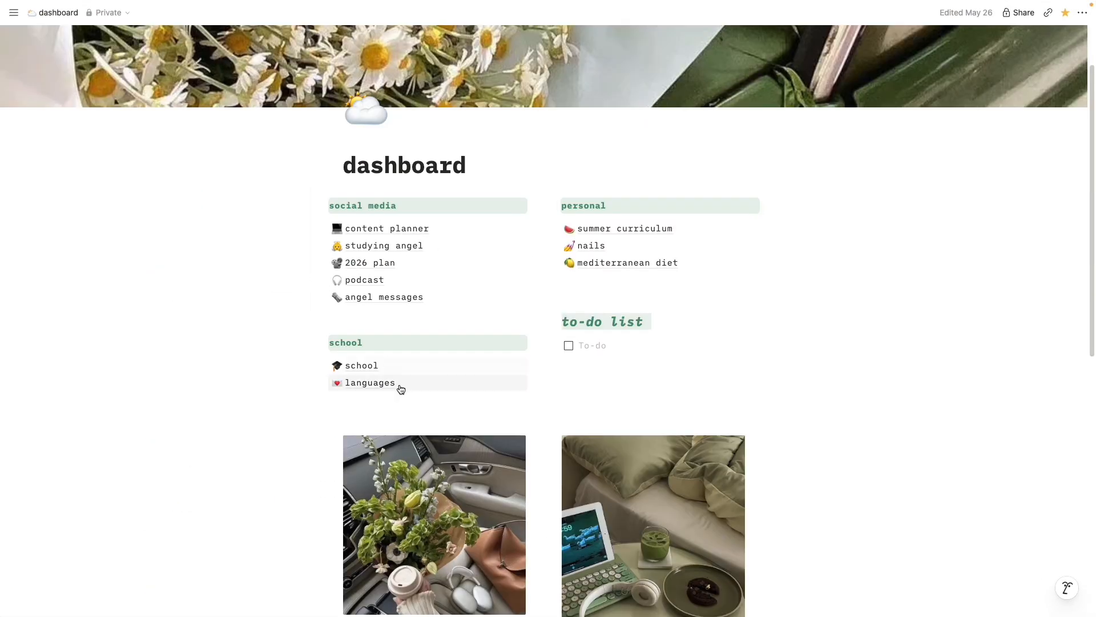
{"action": "left_click", "coordinate": [400, 384]}
{"action": "left_click", "coordinate": [58, 13]}
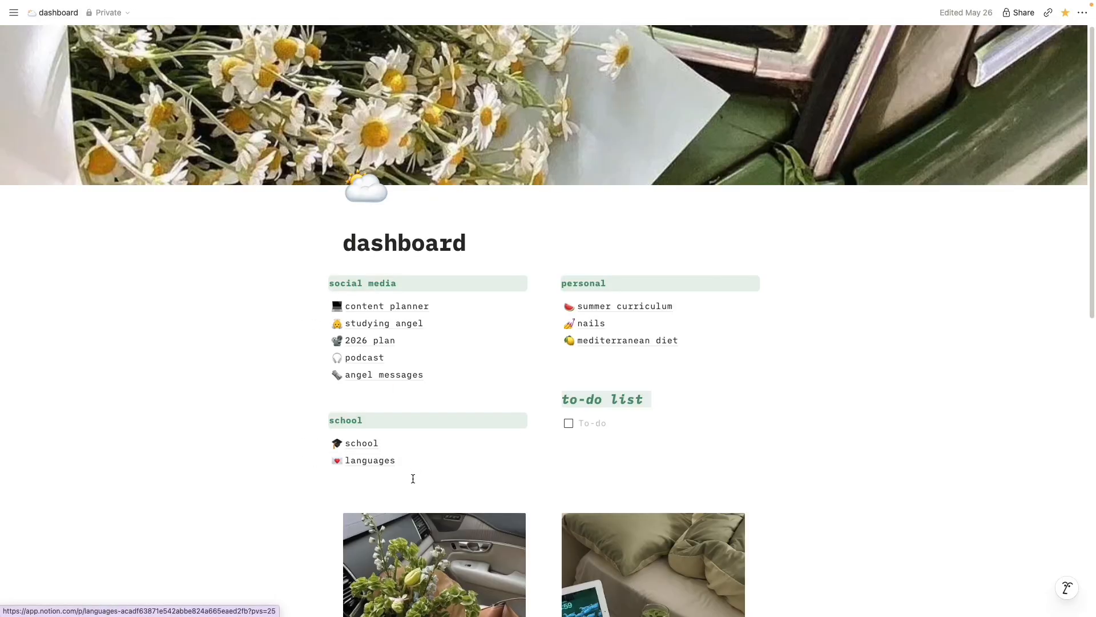
- Add a subpage below the languages link in the dashboard's school section and title it "college dashboard"
{"action": "left_click", "coordinate": [411, 483]}
{"action": "type", "text": "/"}
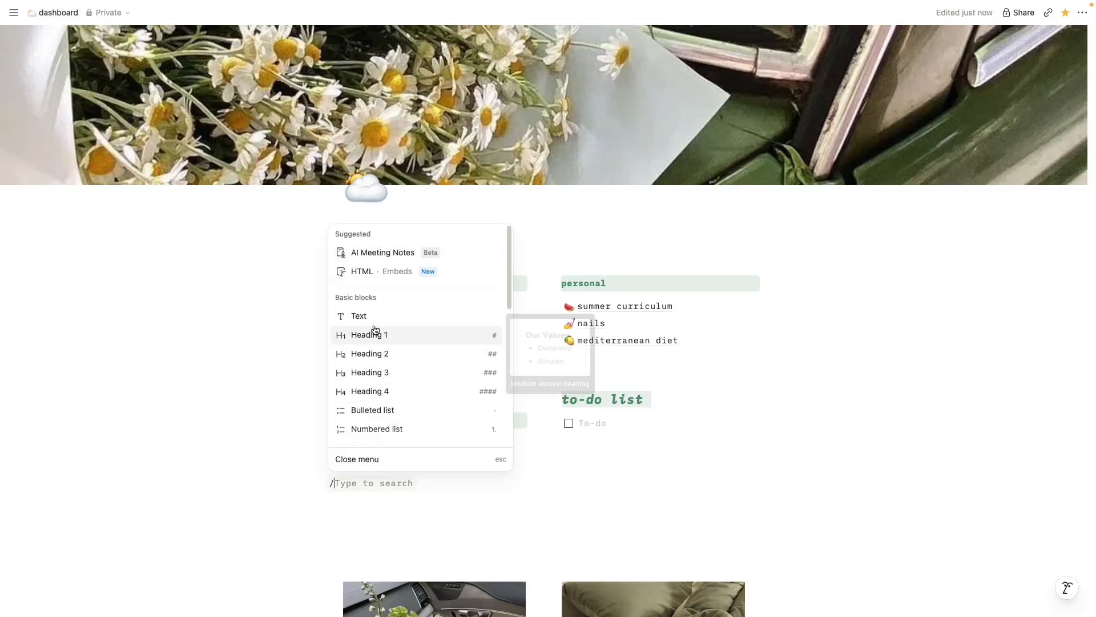
{"action": "scroll", "coordinate": [433, 358], "scroll_direction": "down", "scroll_amount": 1}
{"action": "scroll", "coordinate": [433, 358], "scroll_direction": "down", "scroll_amount": 3}
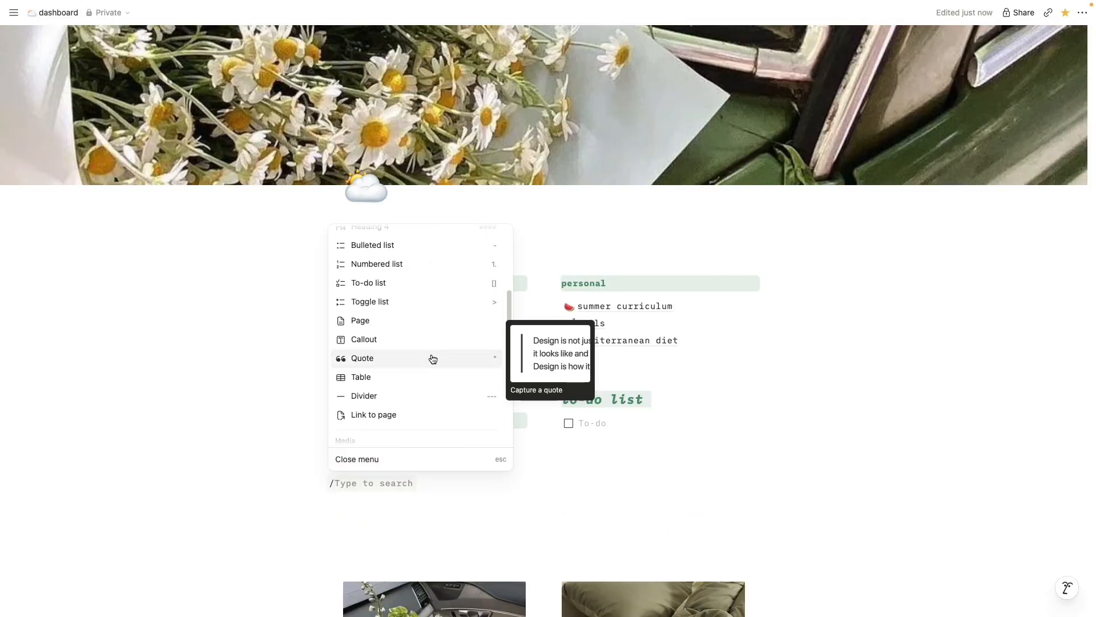
{"action": "scroll", "coordinate": [431, 360], "scroll_direction": "up", "scroll_amount": 1}
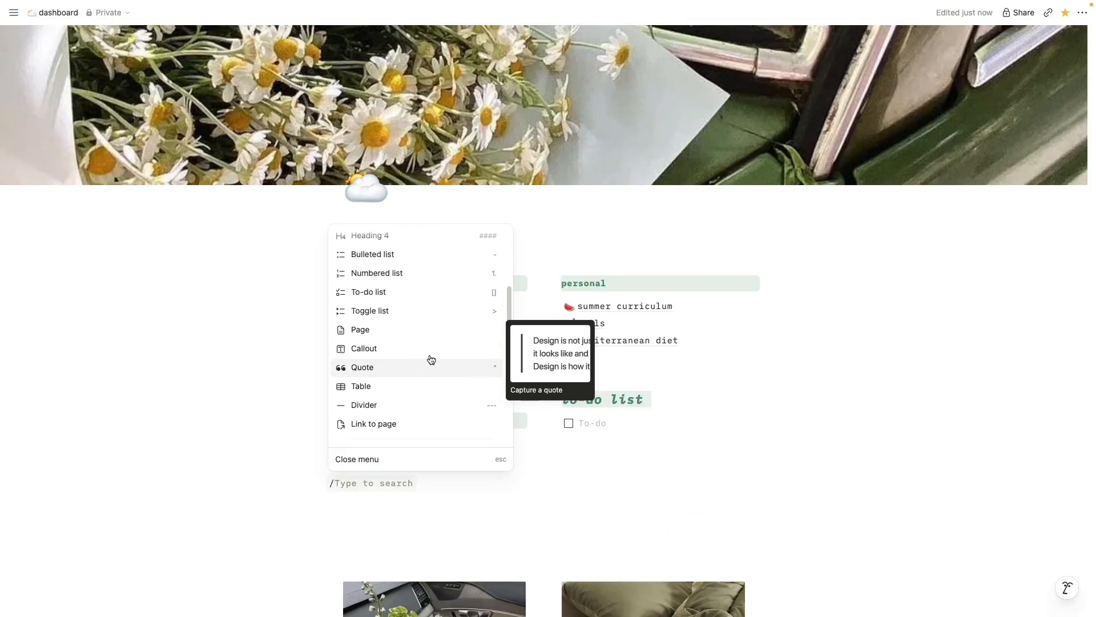
{"action": "left_click", "coordinate": [384, 332]}
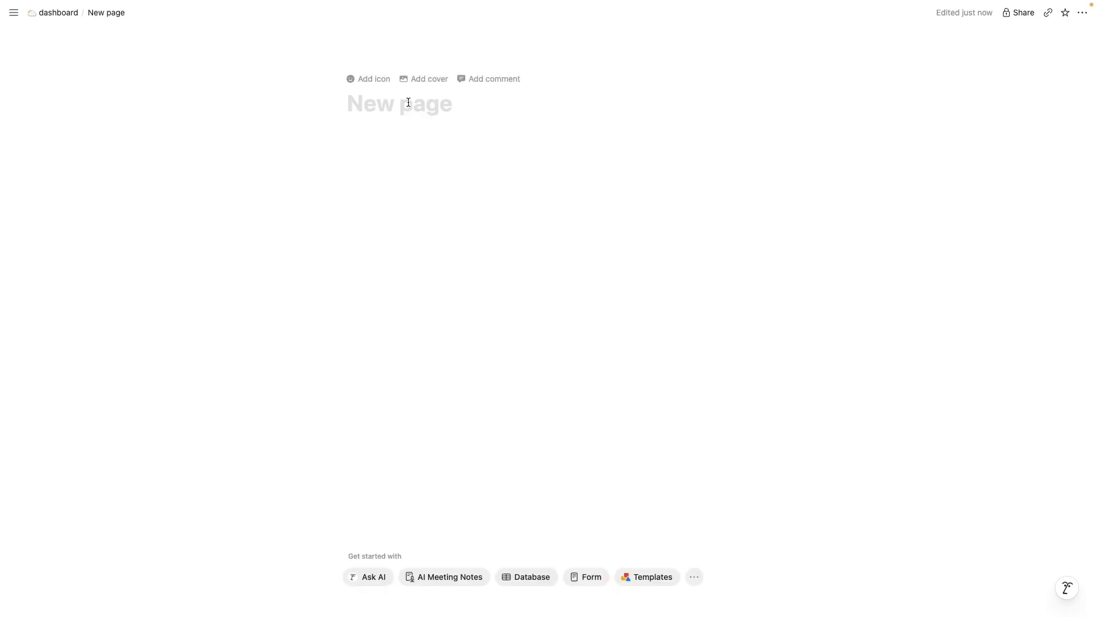
{"action": "type", "text": "college dashboard"}
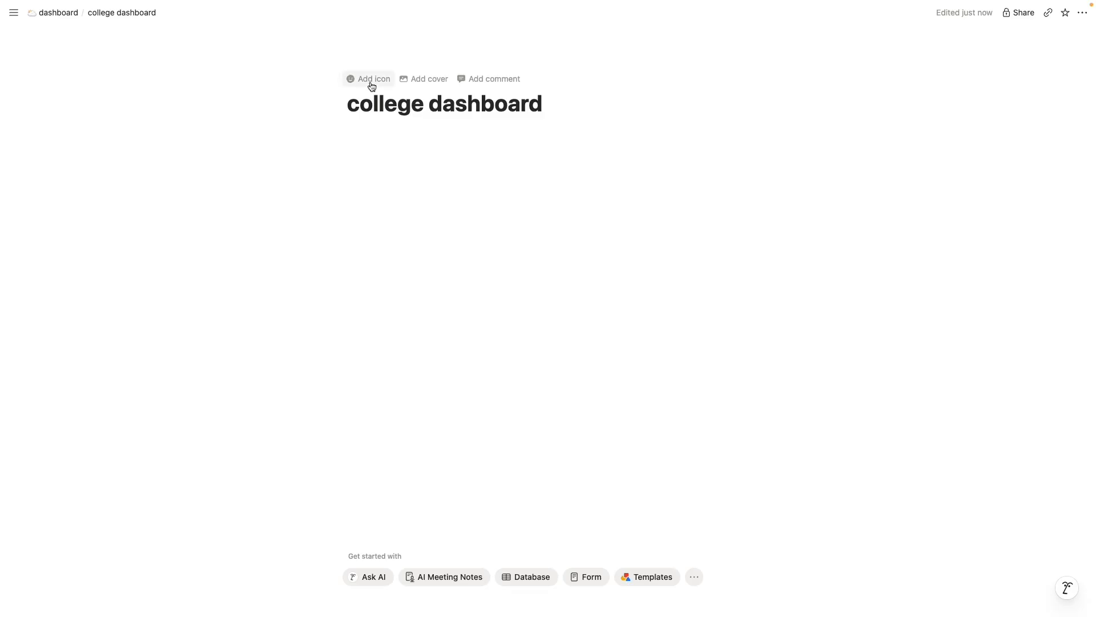
- Add an icon and a cover image to the college dashboard page
{"action": "left_click", "coordinate": [371, 82]}
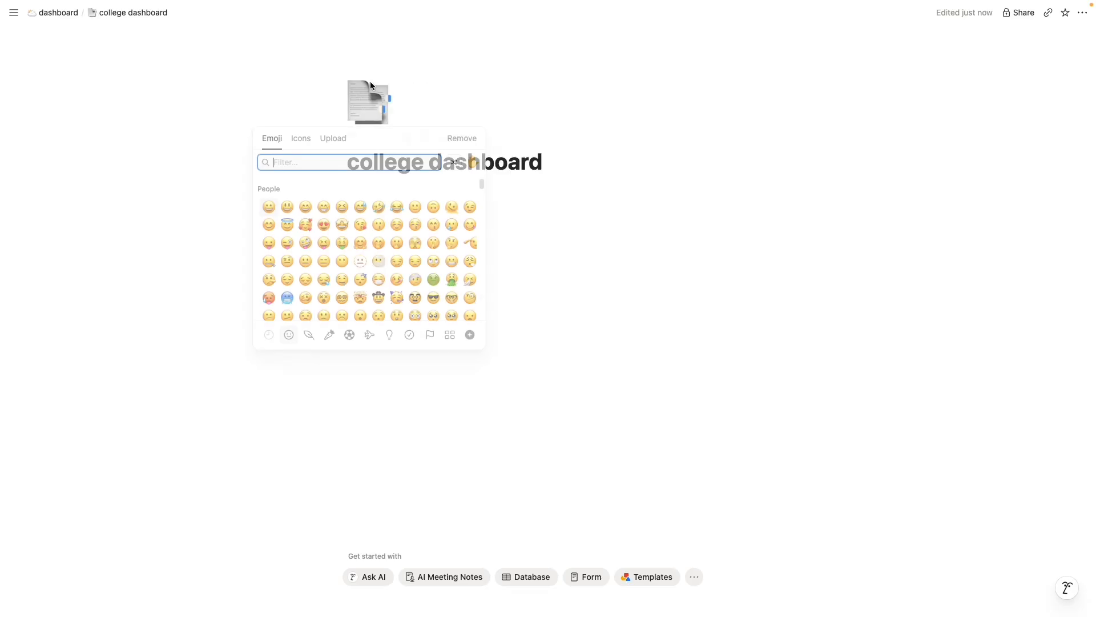
{"action": "left_click", "coordinate": [690, 122]}
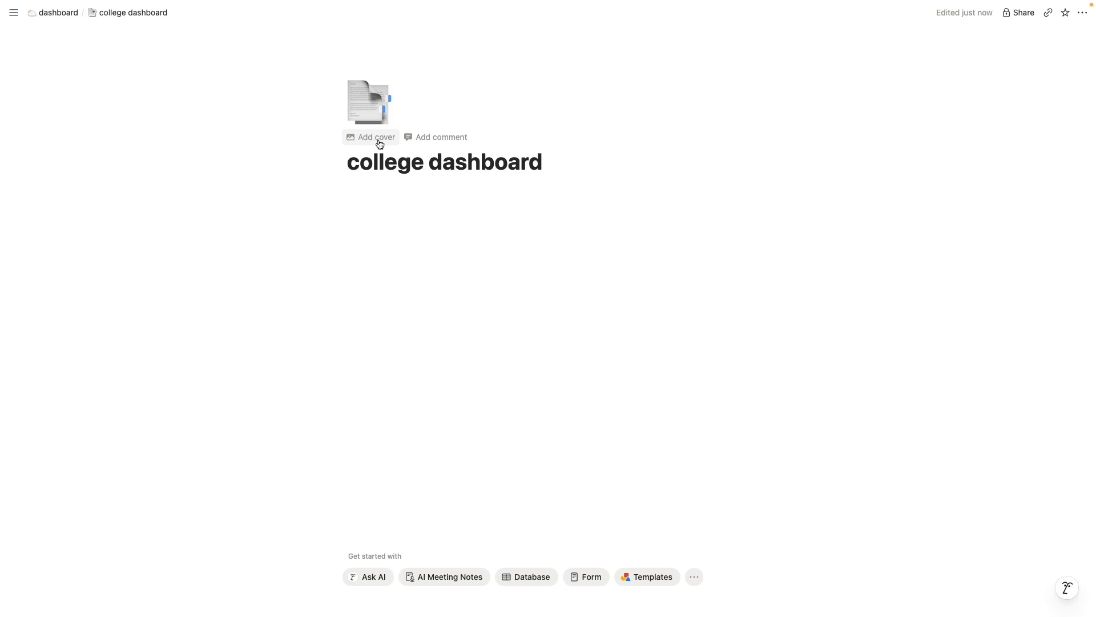
{"action": "left_click", "coordinate": [380, 144]}
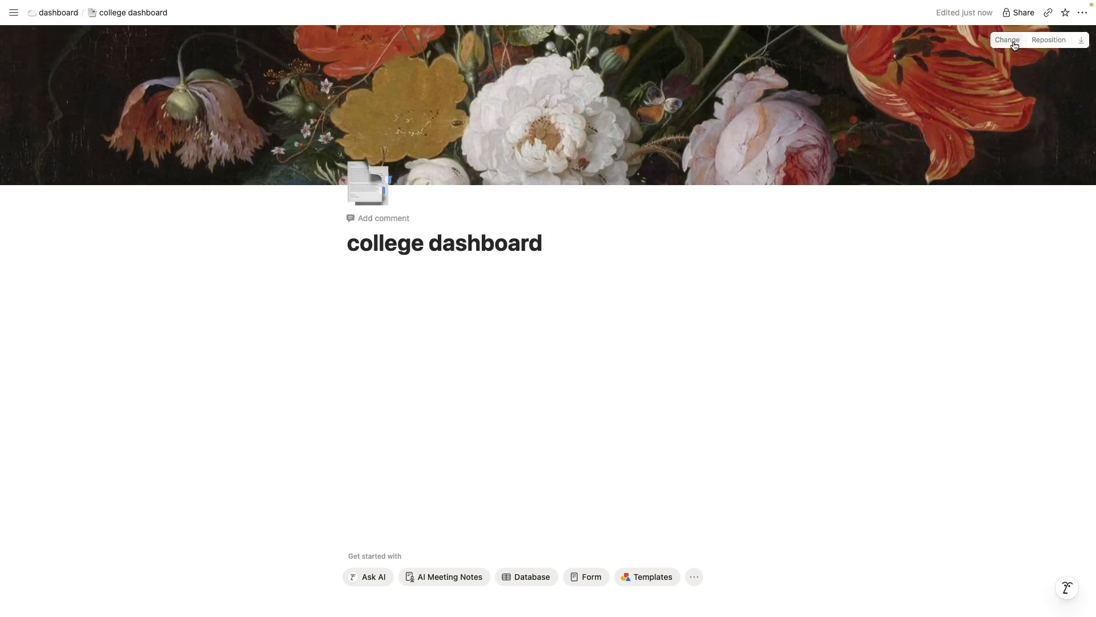
- Open the cover options, switch to Pinterest in a new browser tab, and search for "red aesthetic"
{"action": "left_click", "coordinate": [1007, 40]}
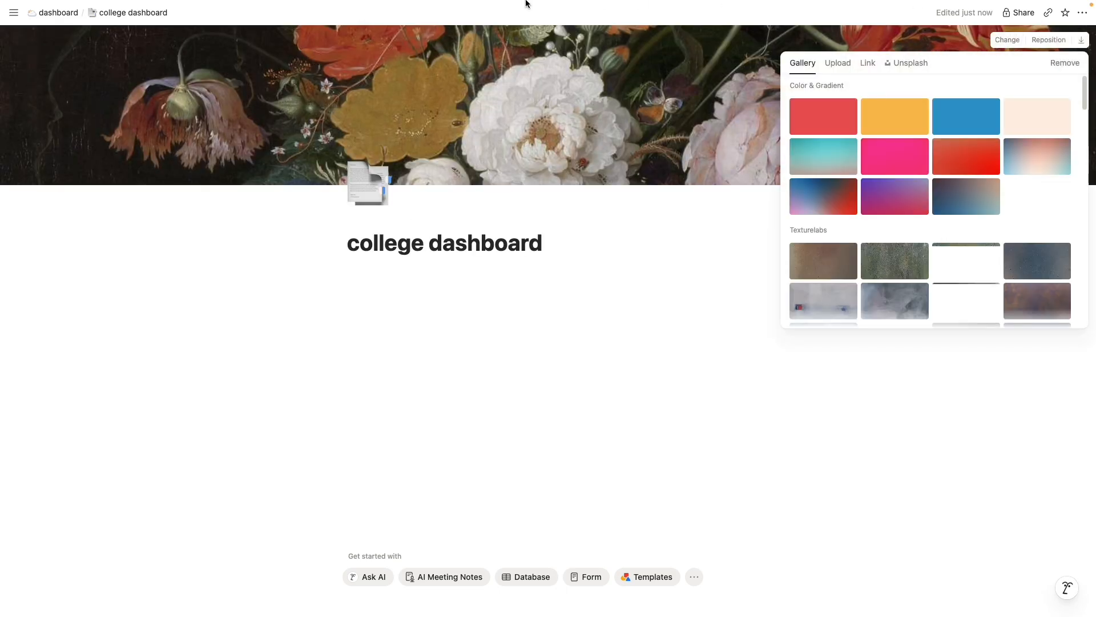
{"action": "mouse_move", "coordinate": [461, 5]}
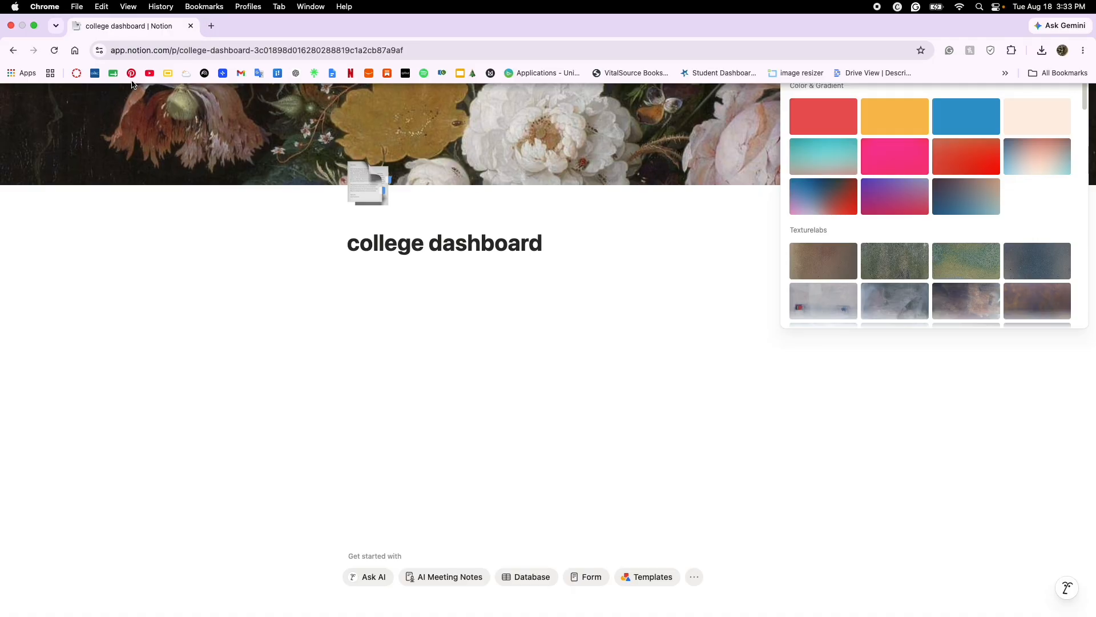
{"action": "left_click", "coordinate": [208, 28]}
{"action": "type", "text": "pinterest.com"}
{"action": "key", "text": "Return"}
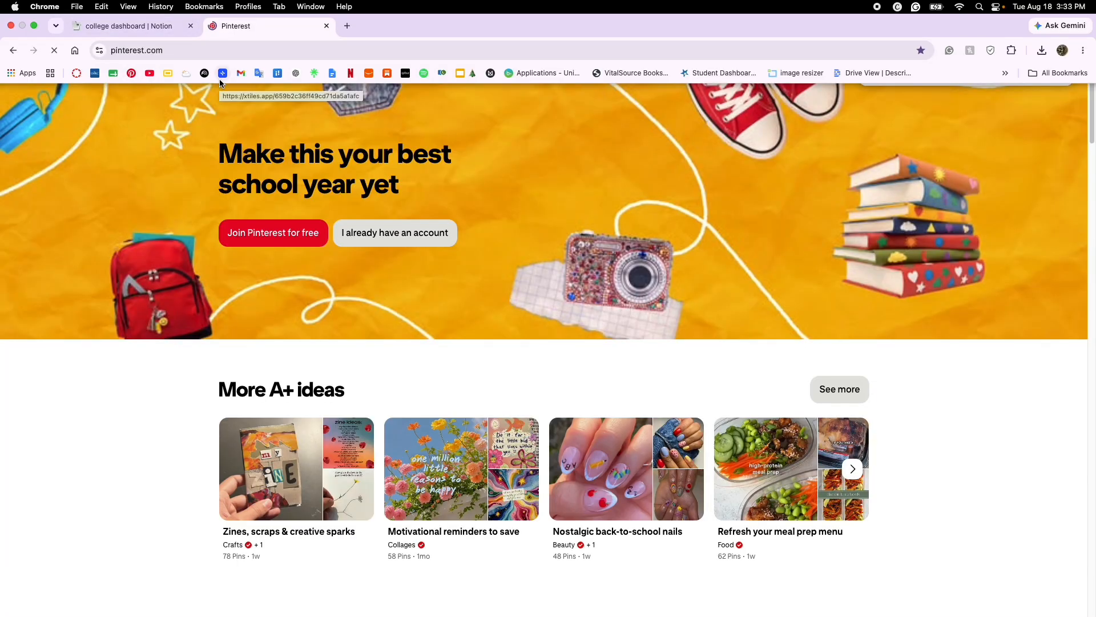
{"action": "type", "text": "aesth"}
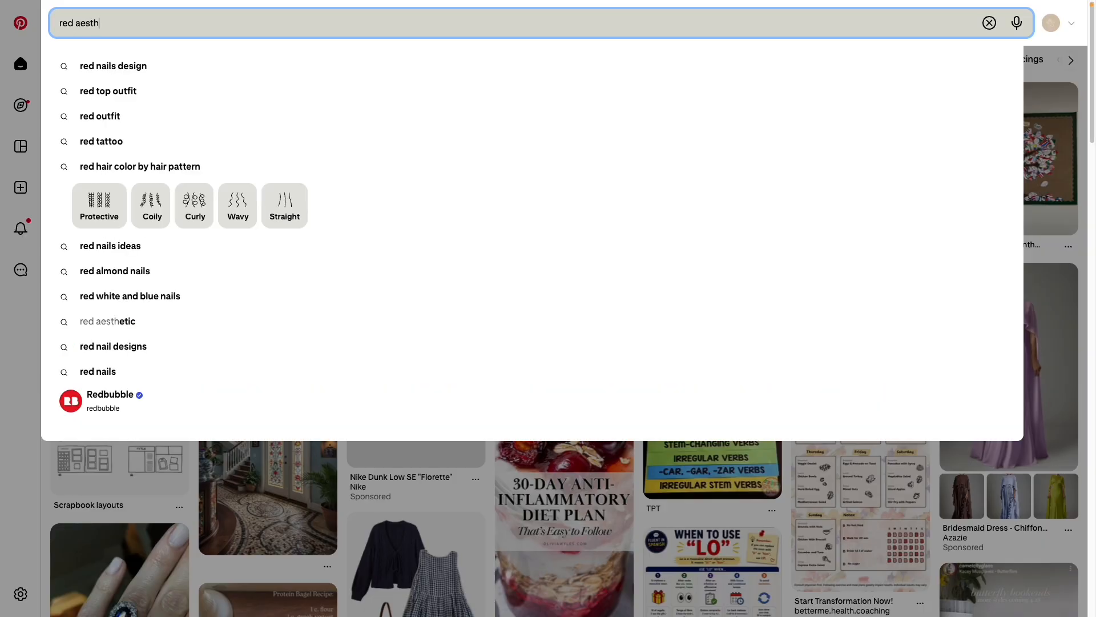
{"action": "type", "text": "etic"}
{"action": "key", "text": "Return"}
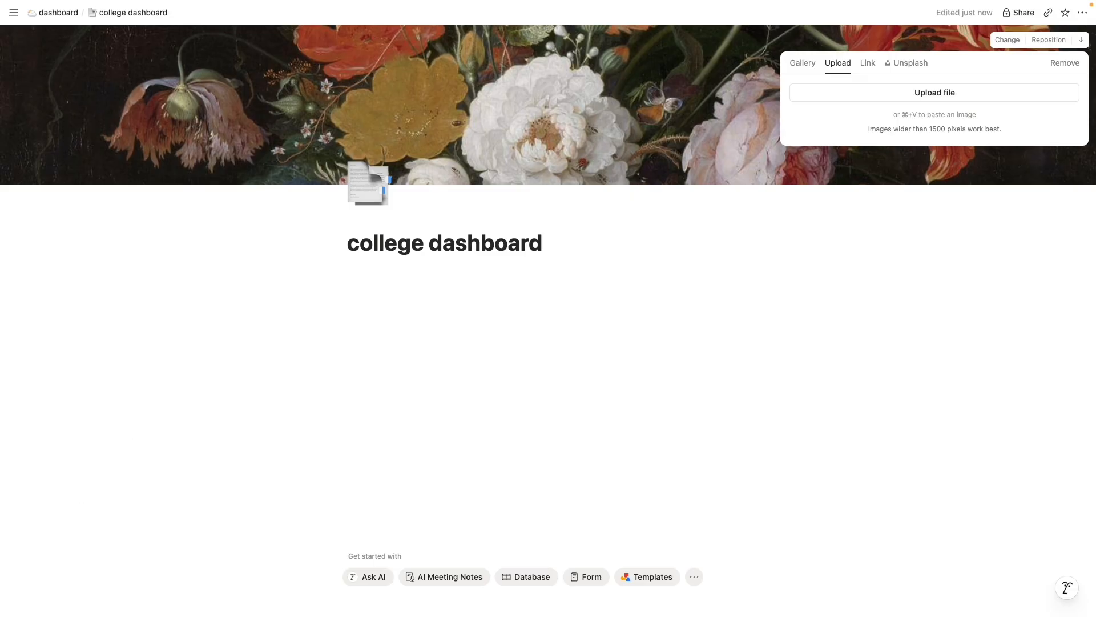
- Try red gingham and bookshelf pictures as the page cover, settle on the red flowers picture, and reposition it
{"action": "left_click_drag", "start_coordinate": [657, 34], "coordinate": [772, 117]}
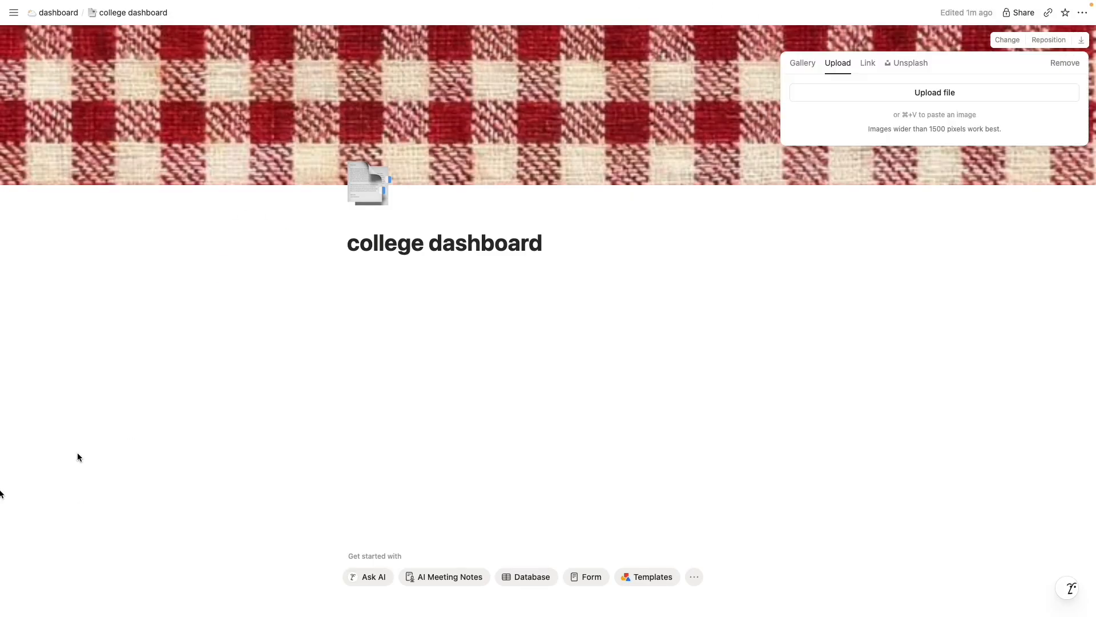
{"action": "left_click_drag", "start_coordinate": [78, 458], "coordinate": [790, 254]}
{"action": "left_click", "coordinate": [1048, 40]}
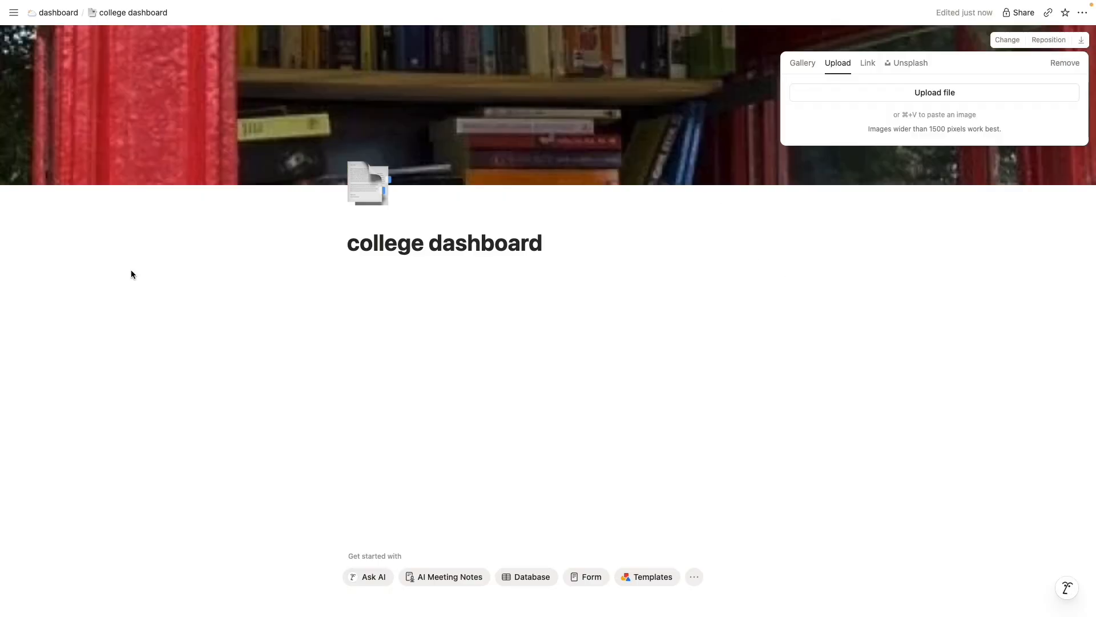
{"action": "left_click_drag", "start_coordinate": [947, 12], "coordinate": [813, 382]}
{"action": "left_click", "coordinate": [1049, 40]}
{"action": "left_click", "coordinate": [1031, 40]}
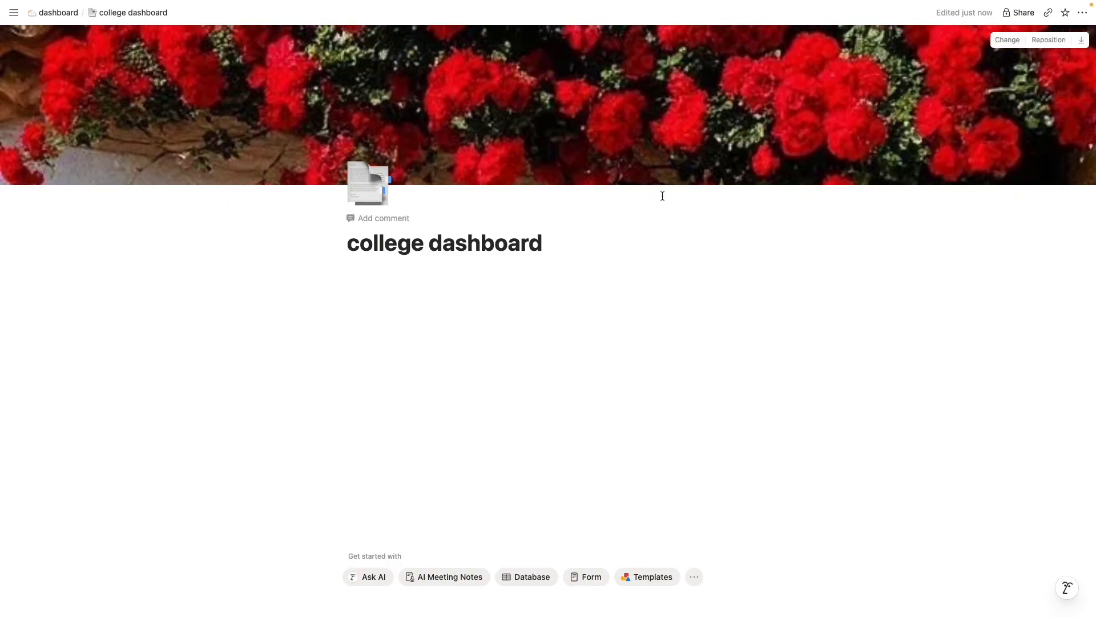
- Search the emoji icons for "red" and set the page icon to the cherries
{"action": "left_click", "coordinate": [375, 194]}
{"action": "type", "text": "red"}
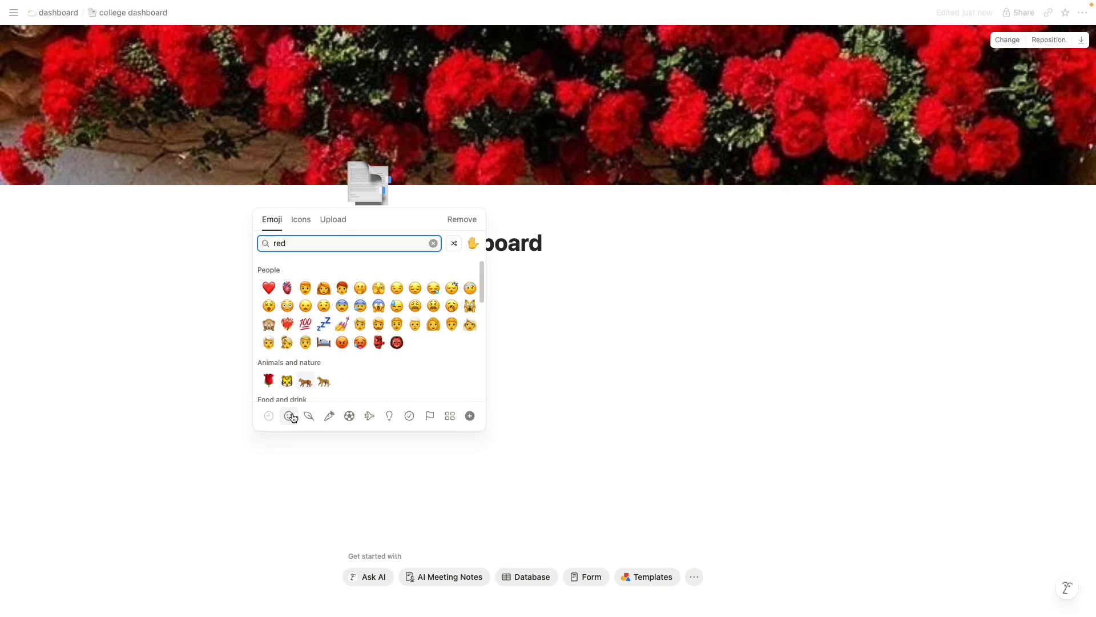
{"action": "scroll", "coordinate": [340, 352], "scroll_direction": "down", "scroll_amount": 4}
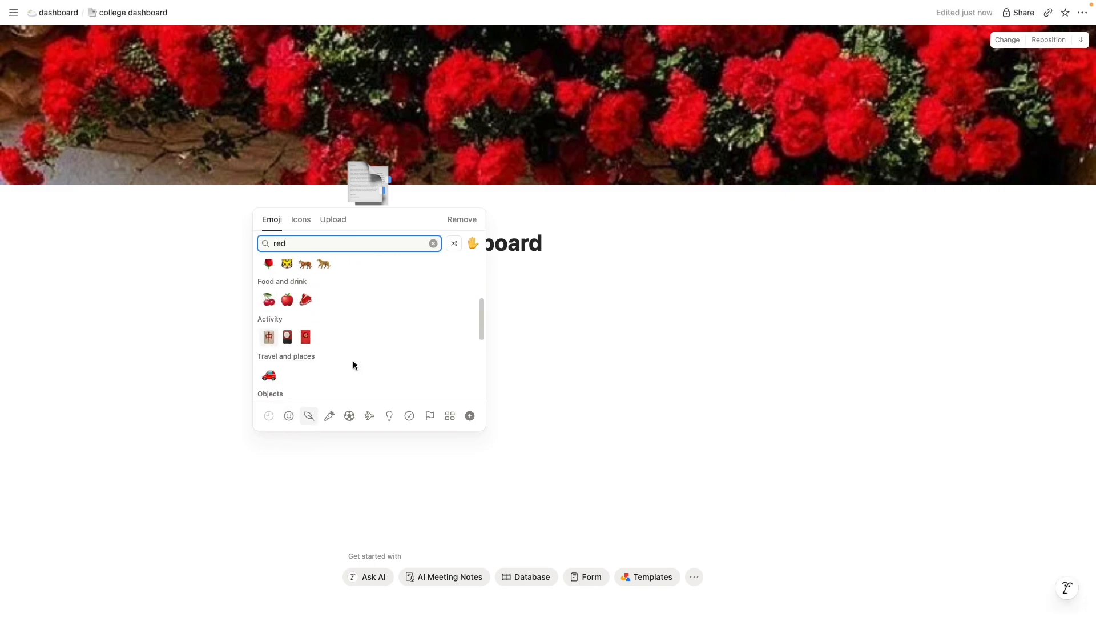
{"action": "left_click", "coordinate": [269, 313]}
{"action": "left_click", "coordinate": [417, 292]}
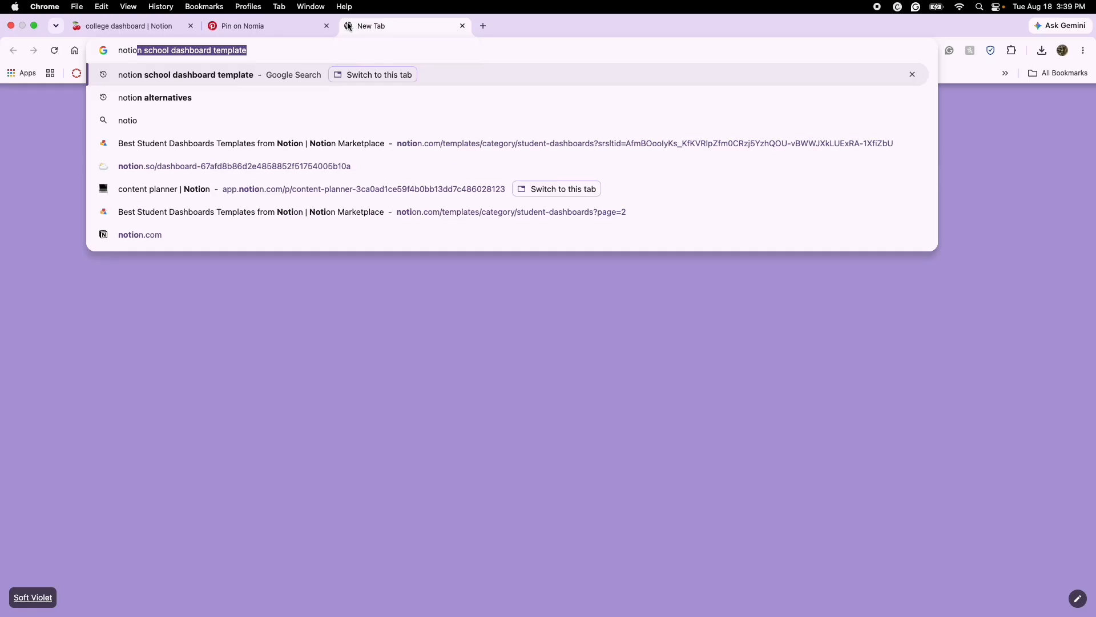
- Search the web for "notion widgets free" and open the Widgets & Tools Template result
{"action": "type", "text": "n widgets"}
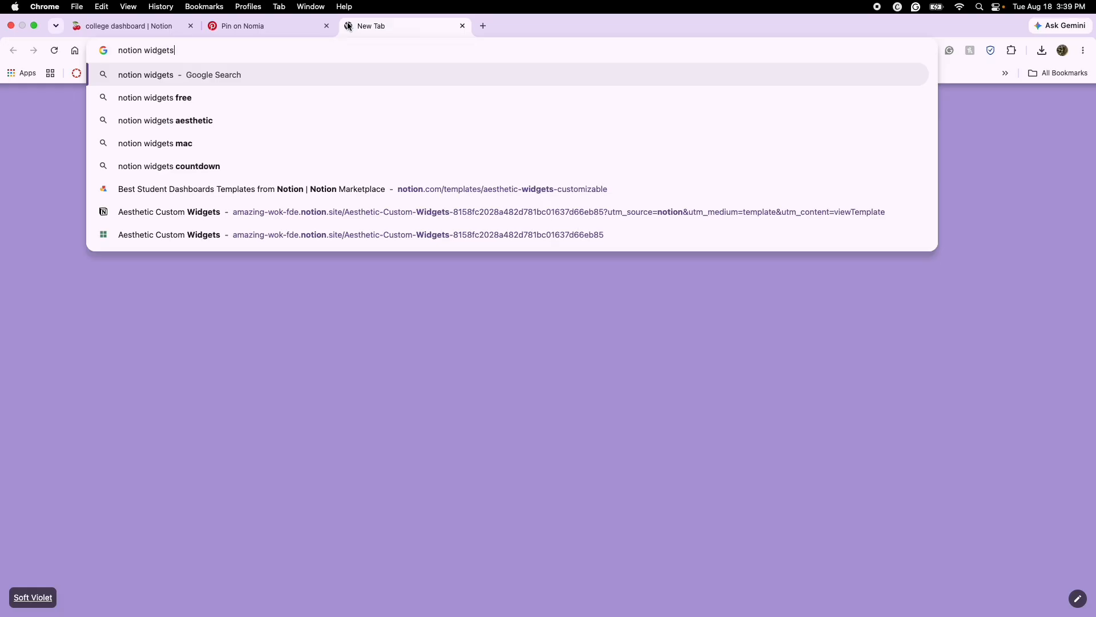
{"action": "left_click", "coordinate": [335, 101]}
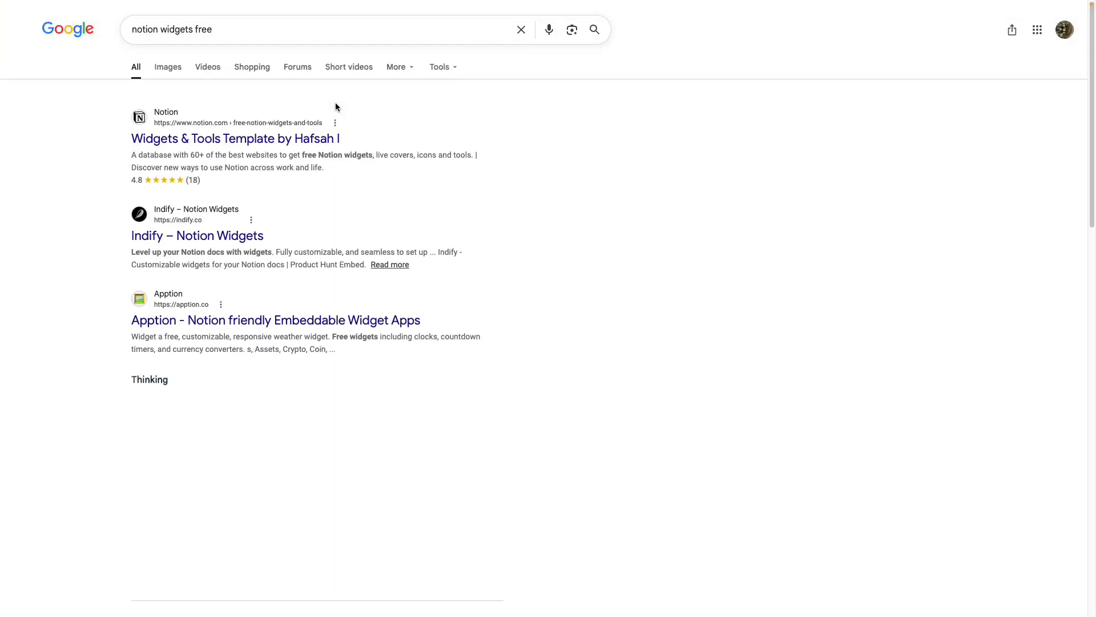
{"action": "left_click", "coordinate": [259, 140]}
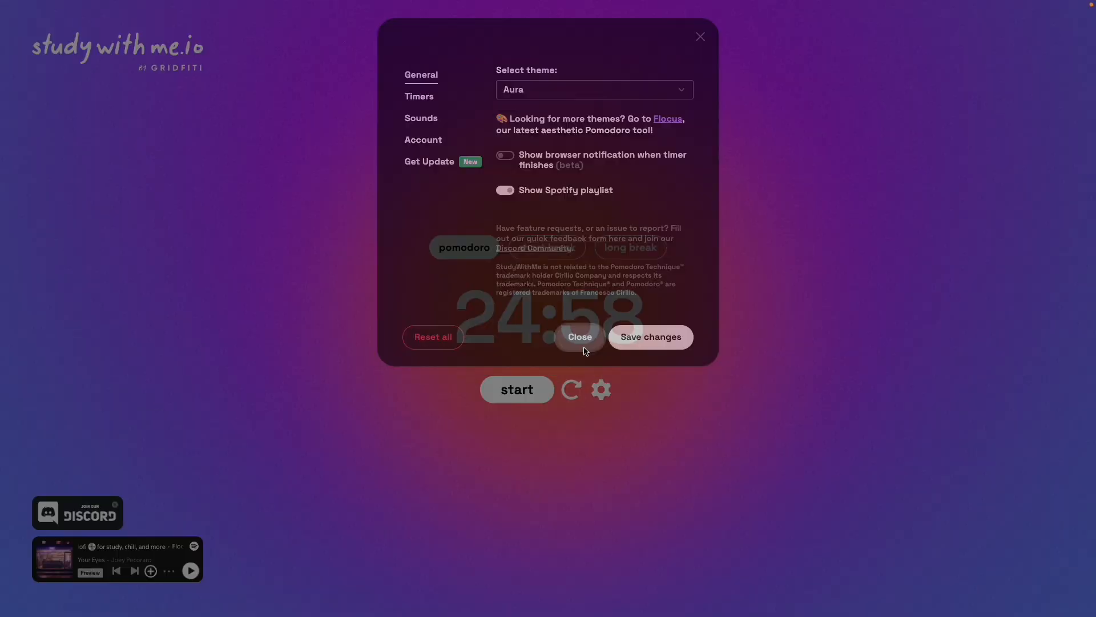
- Close the studywithme.io timer's settings, reset the pomodoro timer, and copy the page's web address
{"action": "left_click", "coordinate": [578, 337]}
{"action": "left_click", "coordinate": [568, 394]}
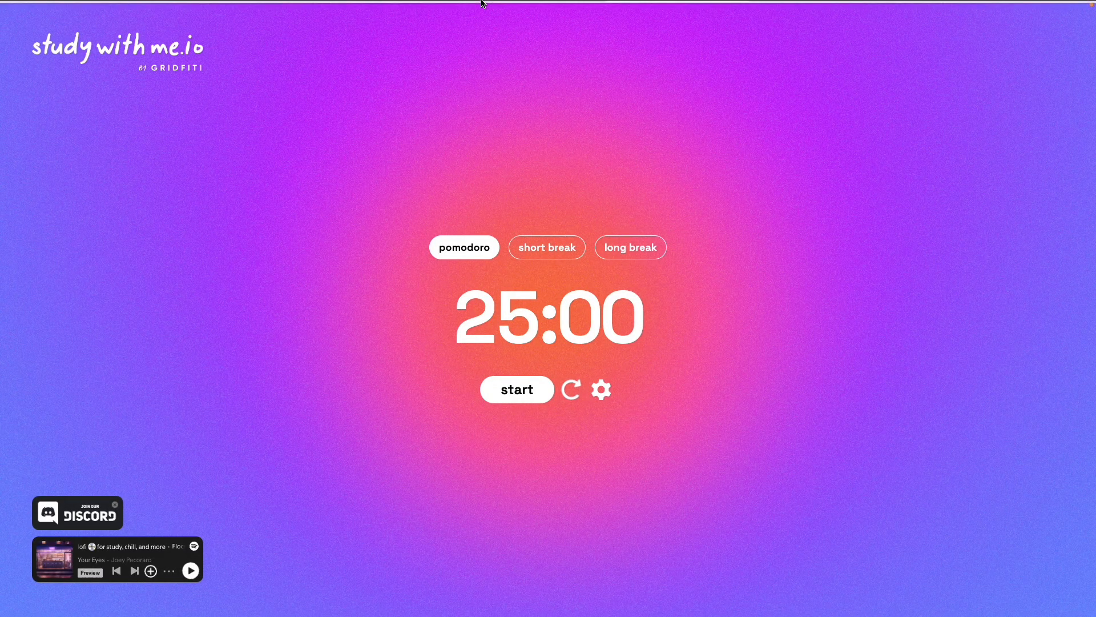
{"action": "mouse_move", "coordinate": [608, 16]}
{"action": "left_click", "coordinate": [344, 51]}
{"action": "key", "text": "super+c"}
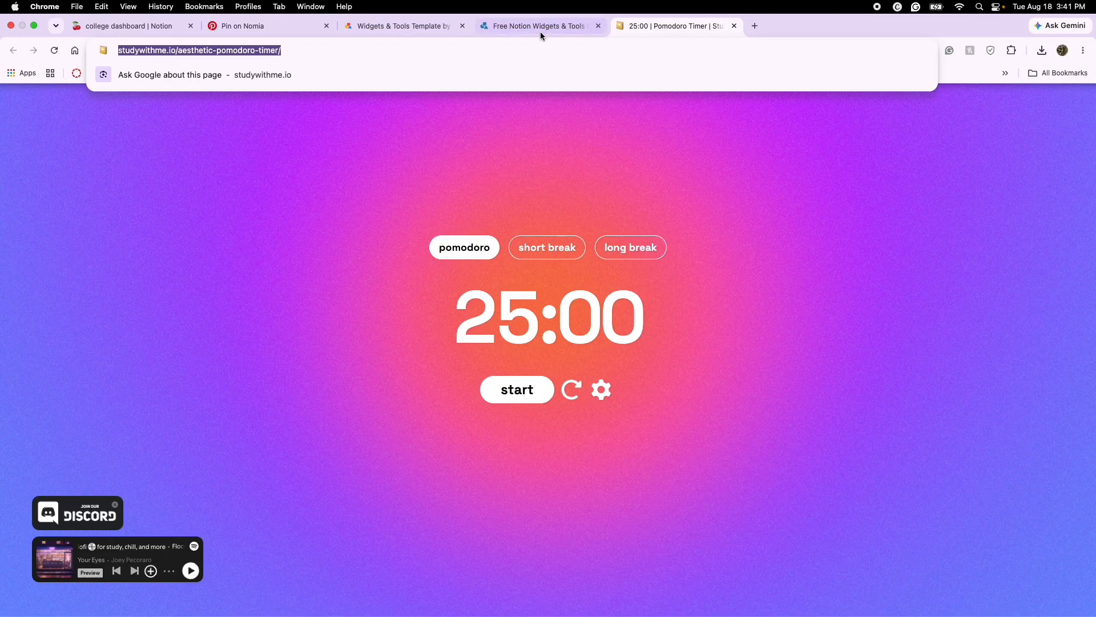
- Return to the college dashboard page, add four blank lines, and paste the copied pomodoro timer link as an embed
{"action": "left_click", "coordinate": [402, 26]}
{"action": "left_click_drag", "start_coordinate": [150, 34], "coordinate": [575, 37]}
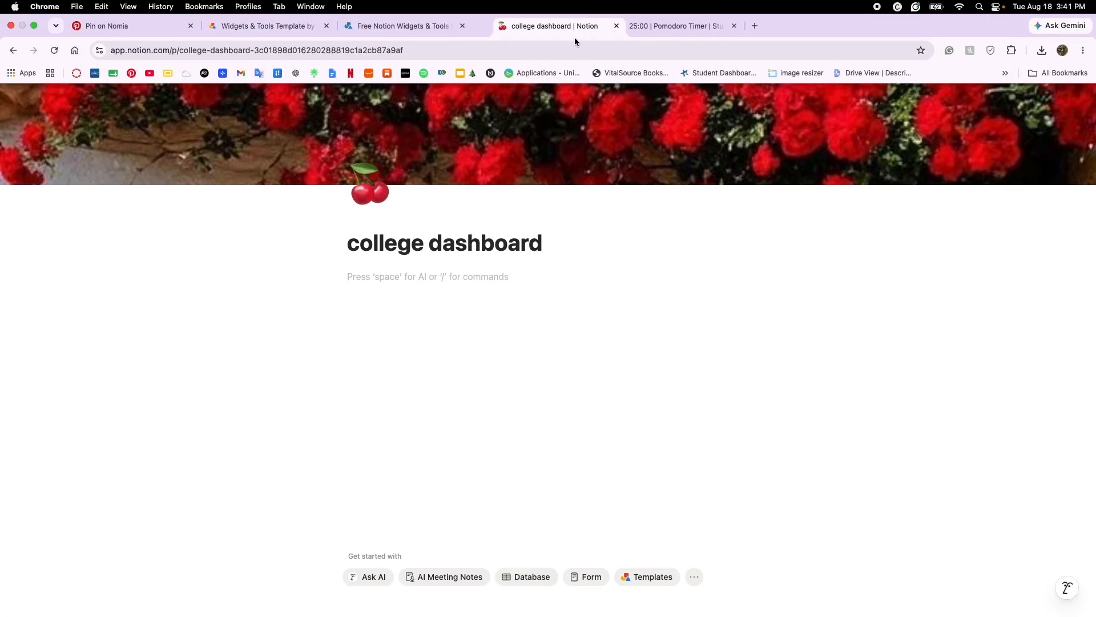
{"action": "key", "text": "Return"}
{"action": "key", "text": "Return"}
{"action": "key", "text": "Return"}
{"action": "key", "text": "Return"}
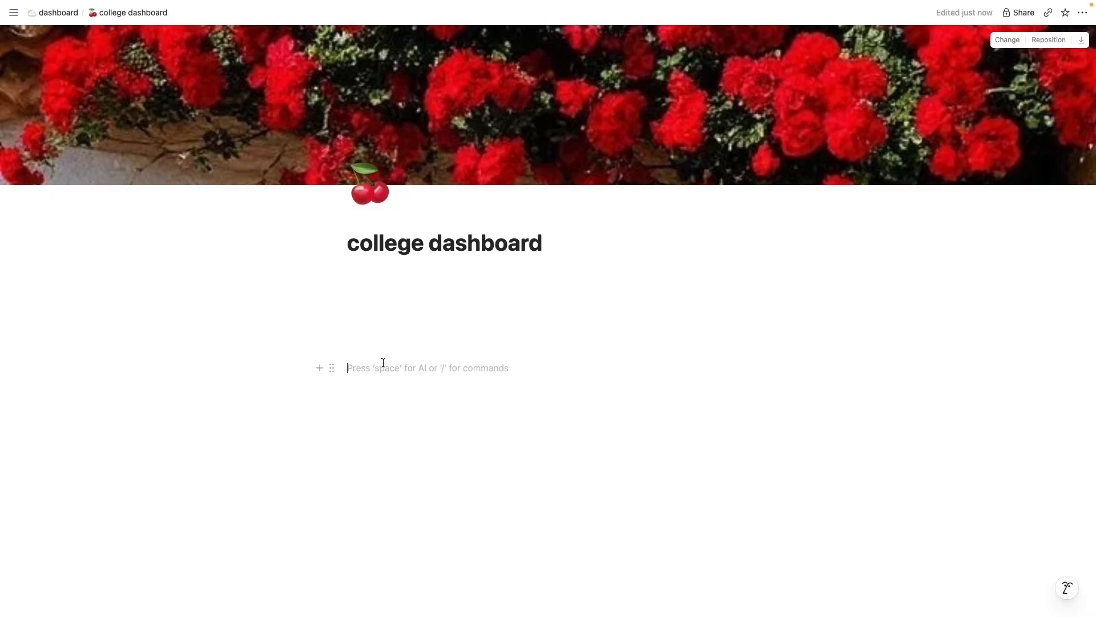
{"action": "key", "text": "super+v"}
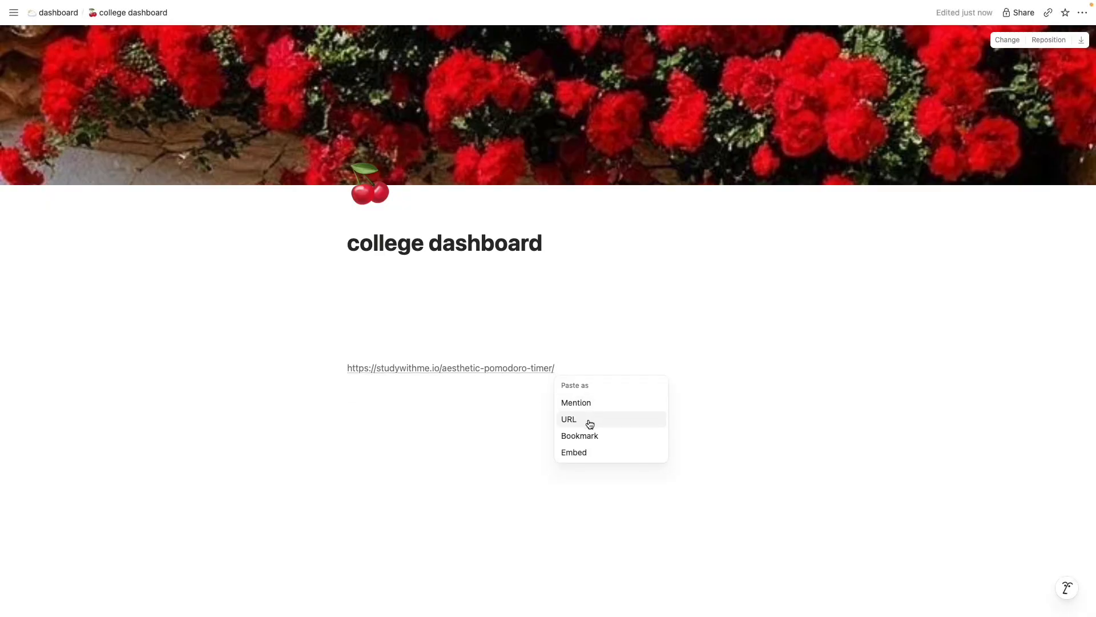
{"action": "left_click", "coordinate": [590, 452]}
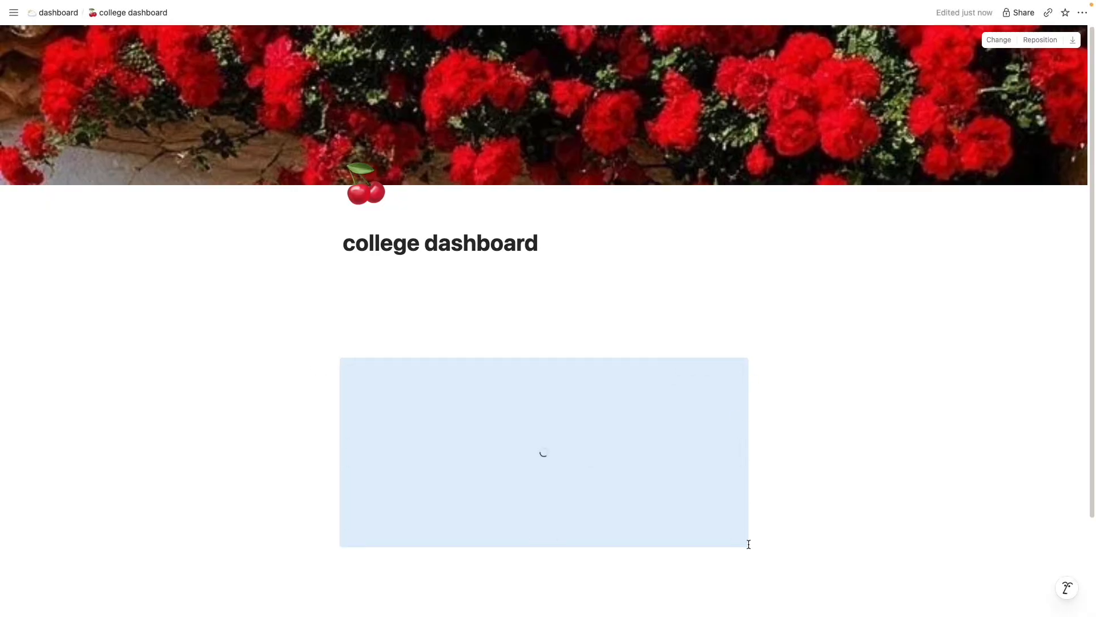
- Narrow the embedded pomodoro timer block and open its actions
{"action": "left_click_drag", "start_coordinate": [696, 523], "coordinate": [660, 520]}
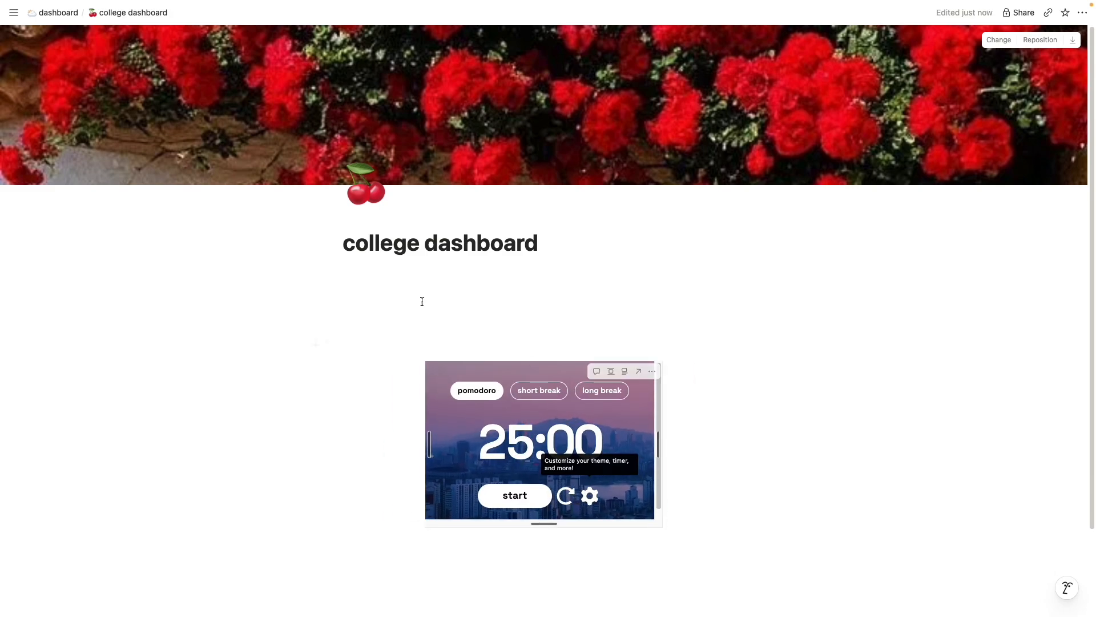
{"action": "left_click", "coordinate": [416, 349]}
{"action": "left_click", "coordinate": [652, 372]}
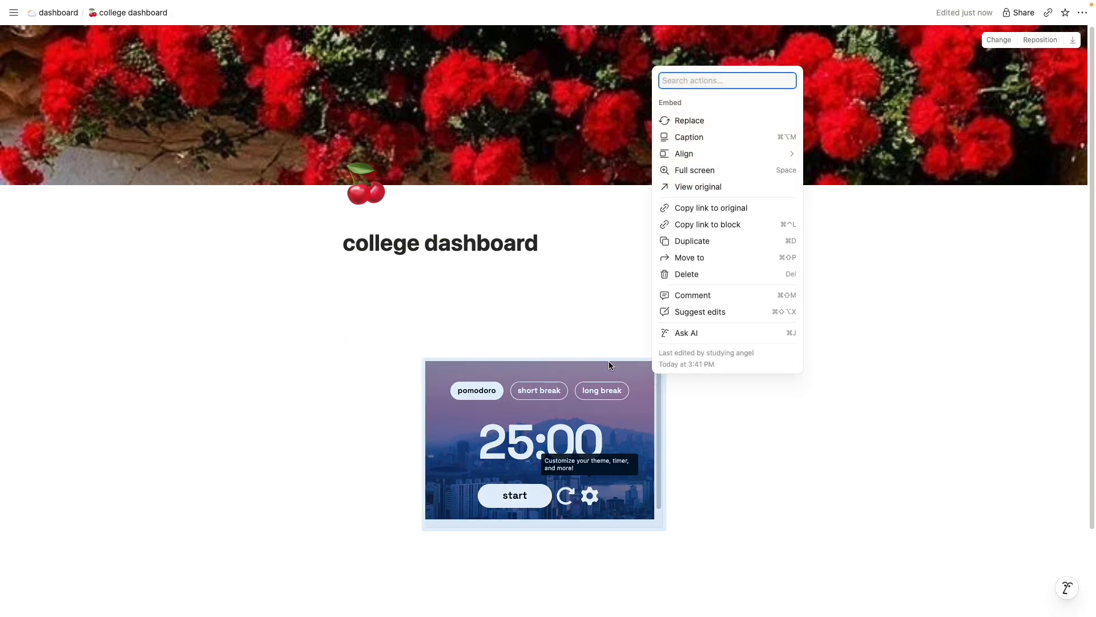
- Switch to the Free Widgets for Notion page, look through the list, and open the Pomodoro Widget
{"action": "key", "text": "ctrl+Tab"}
{"action": "scroll", "coordinate": [201, 217], "scroll_direction": "down", "scroll_amount": 1}
{"action": "scroll", "coordinate": [201, 217], "scroll_direction": "down", "scroll_amount": 7}
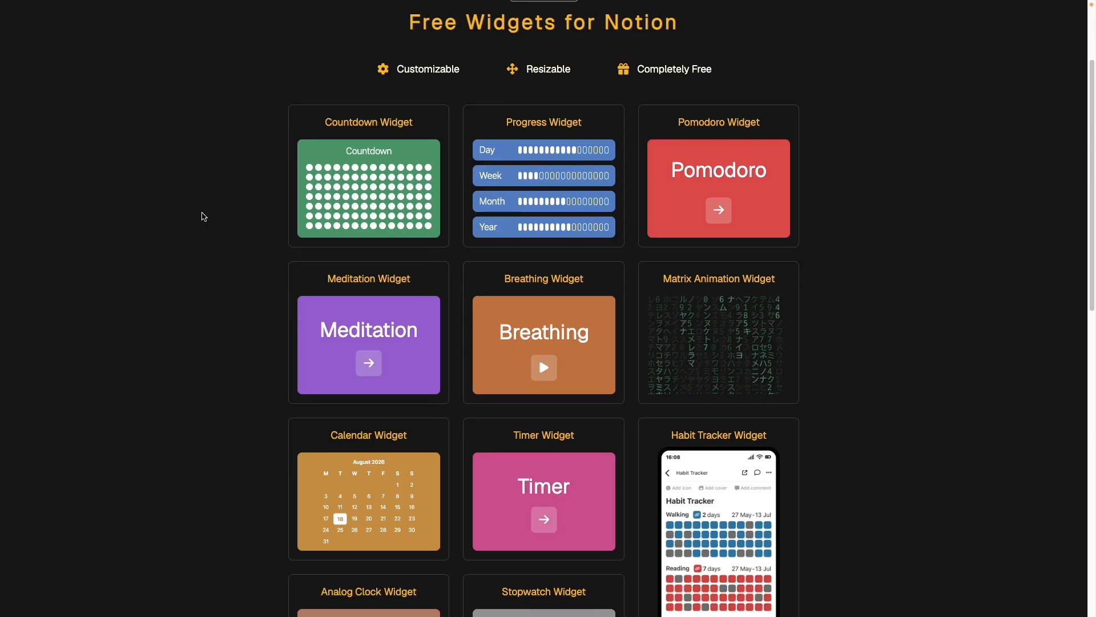
{"action": "scroll", "coordinate": [207, 214], "scroll_direction": "down", "scroll_amount": 1}
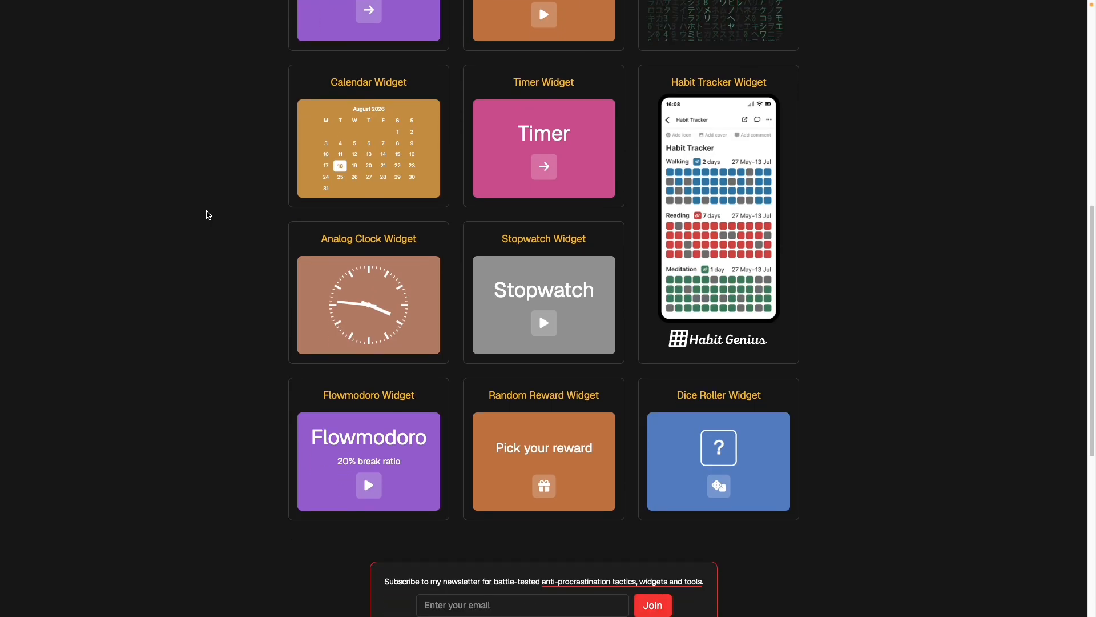
{"action": "scroll", "coordinate": [208, 214], "scroll_direction": "down", "scroll_amount": 3}
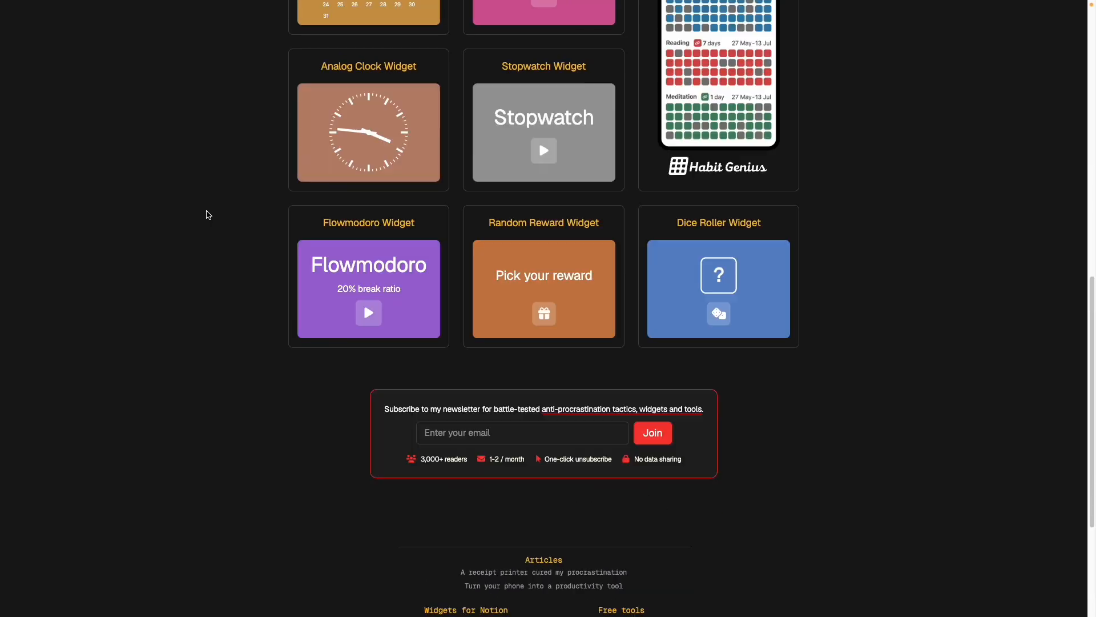
{"action": "scroll", "coordinate": [214, 213], "scroll_direction": "up", "scroll_amount": 9}
{"action": "left_click", "coordinate": [733, 204]}
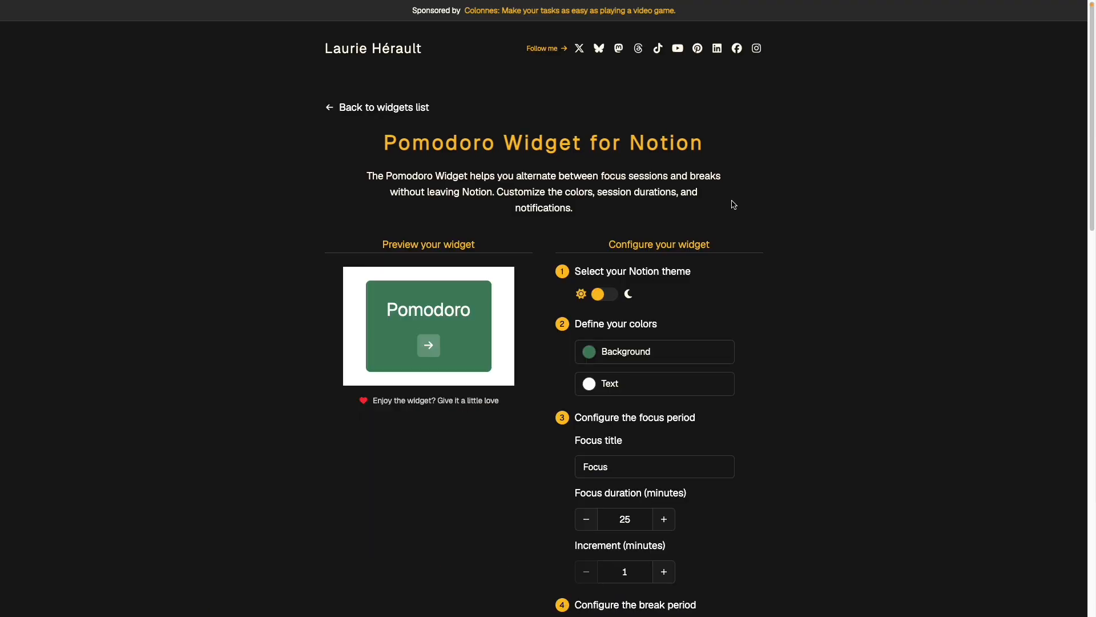
- Keep the light Notion theme for the Pomodoro widget and set its background color to red
{"action": "left_click", "coordinate": [601, 296]}
{"action": "left_click", "coordinate": [605, 296]}
{"action": "scroll", "coordinate": [649, 294], "scroll_direction": "down", "scroll_amount": 2}
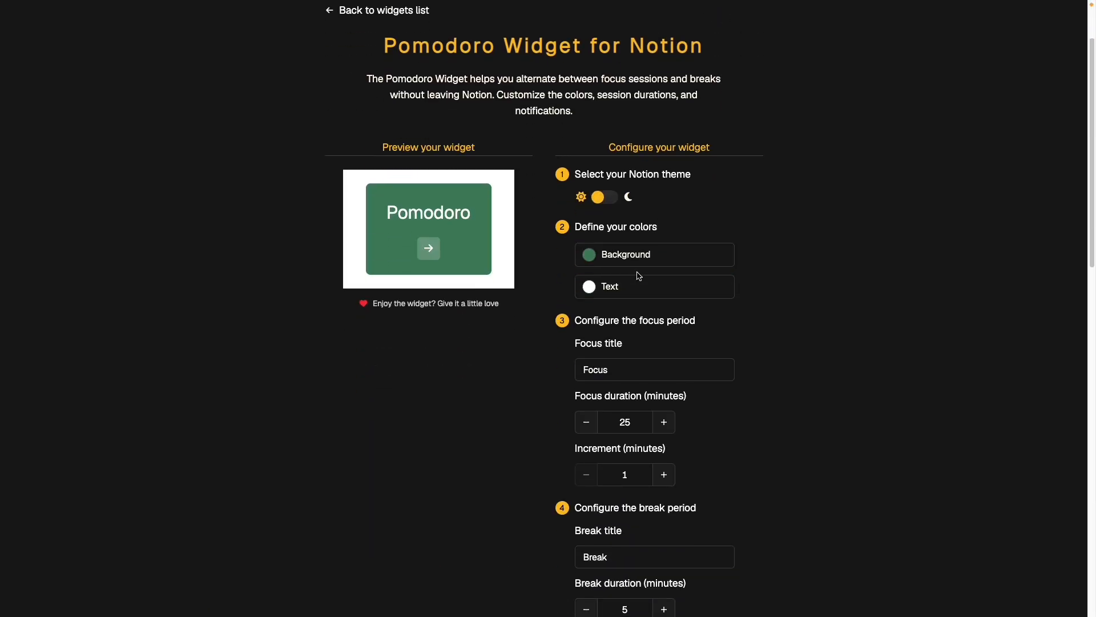
{"action": "left_click", "coordinate": [640, 254]}
{"action": "left_click", "coordinate": [722, 298]}
{"action": "left_click", "coordinate": [776, 289]}
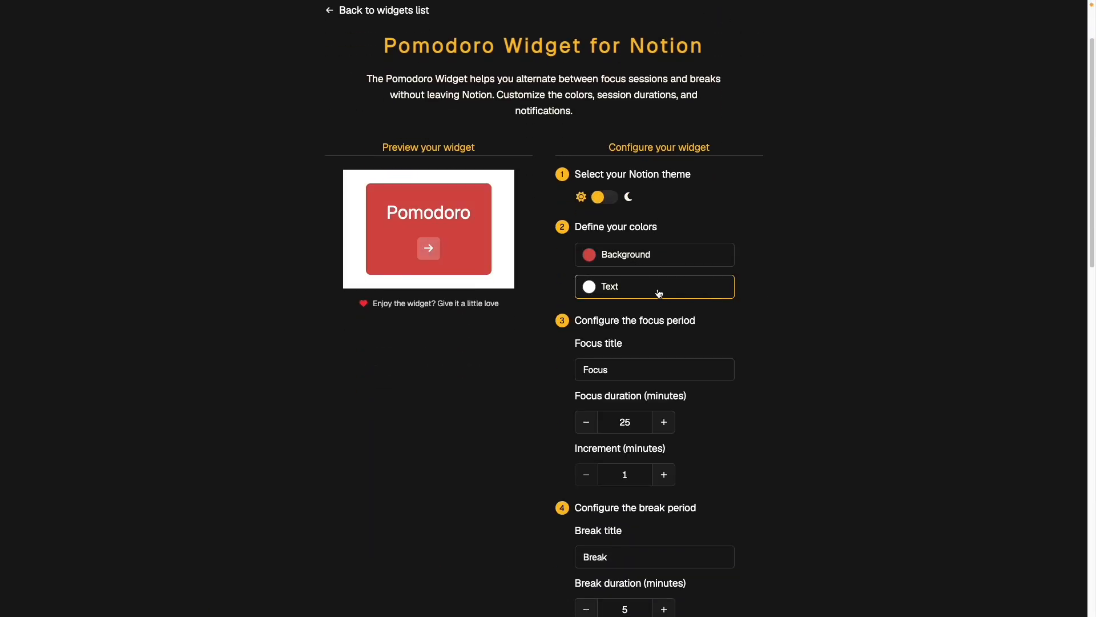
- Review the focus and break settings, keeping the 1-minute focus increment, and copy the Pomodoro widget's URL
{"action": "scroll", "coordinate": [644, 313], "scroll_direction": "down", "scroll_amount": 1}
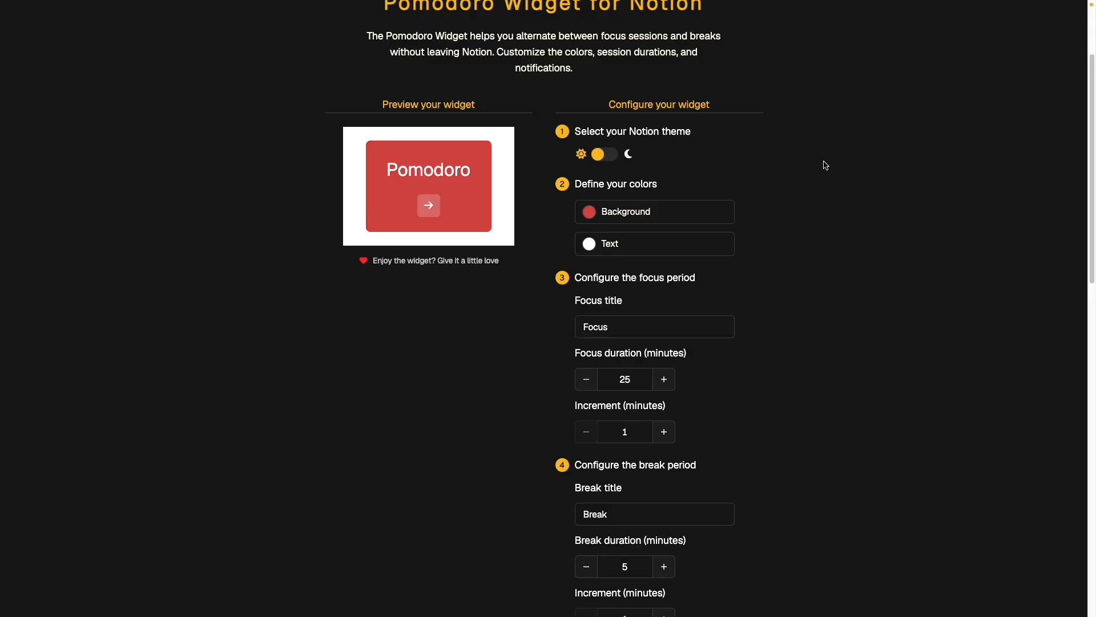
{"action": "scroll", "coordinate": [817, 224], "scroll_direction": "down", "scroll_amount": 1}
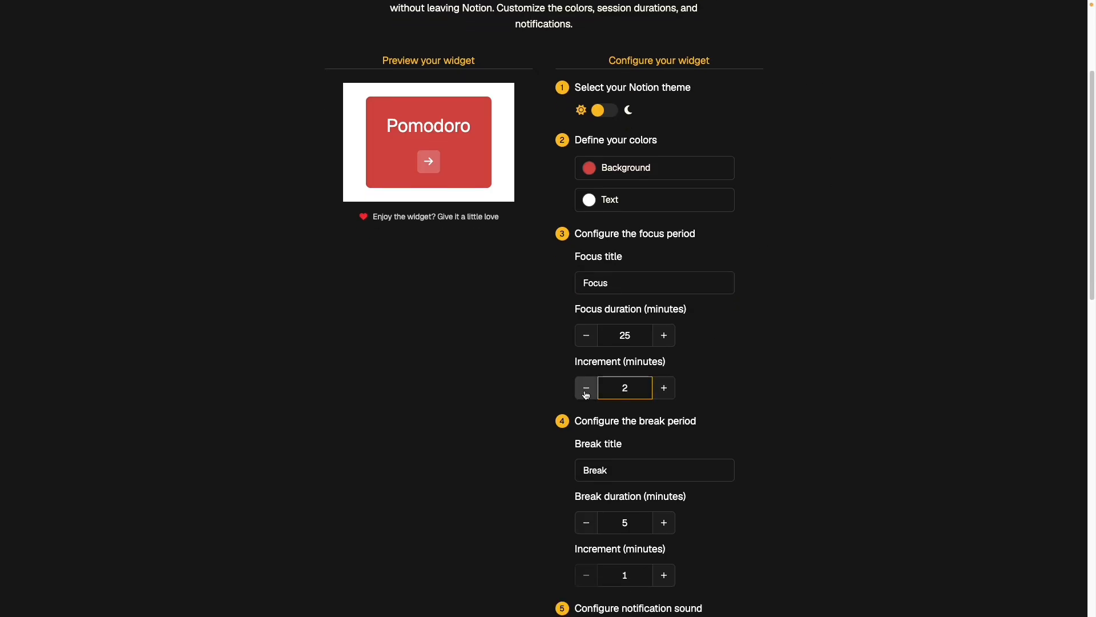
{"action": "scroll", "coordinate": [719, 430], "scroll_direction": "down", "scroll_amount": 5}
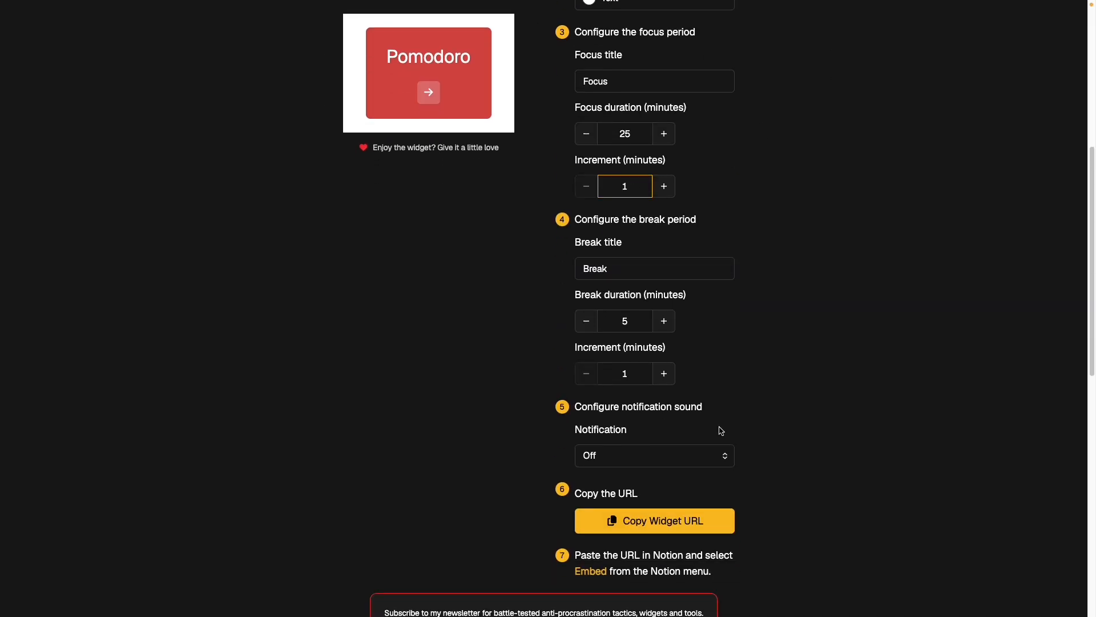
{"action": "left_click", "coordinate": [696, 521]}
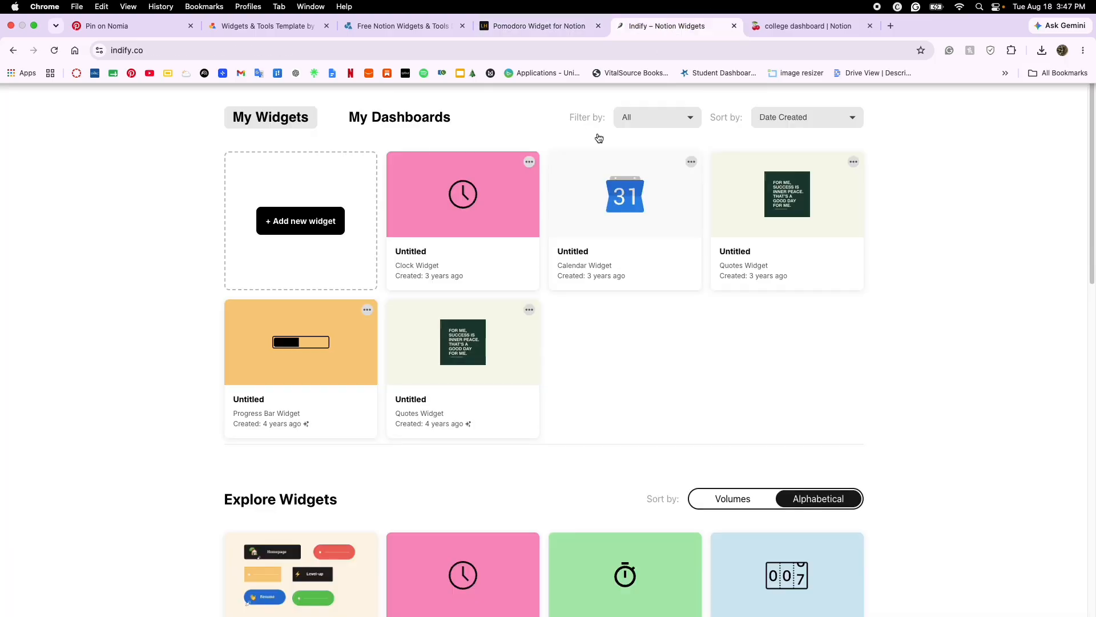
- Return to the college dashboard page and delete the old embedded pomodoro timer along with the empty line below it
{"action": "left_click", "coordinate": [814, 25]}
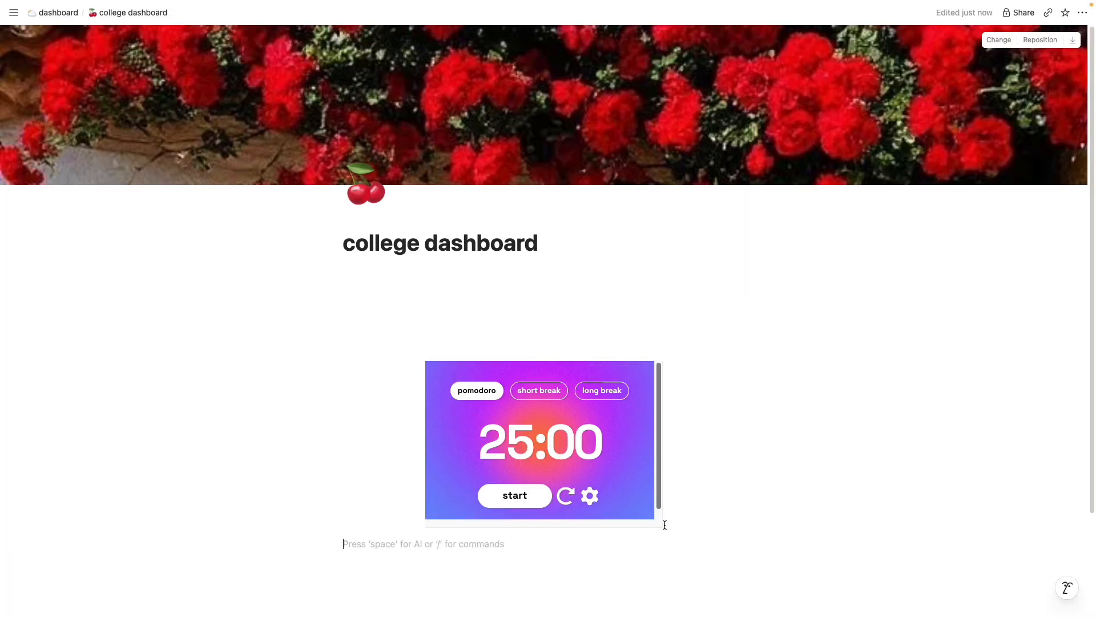
{"action": "key", "text": "BackSpace"}
{"action": "key", "text": "BackSpace"}
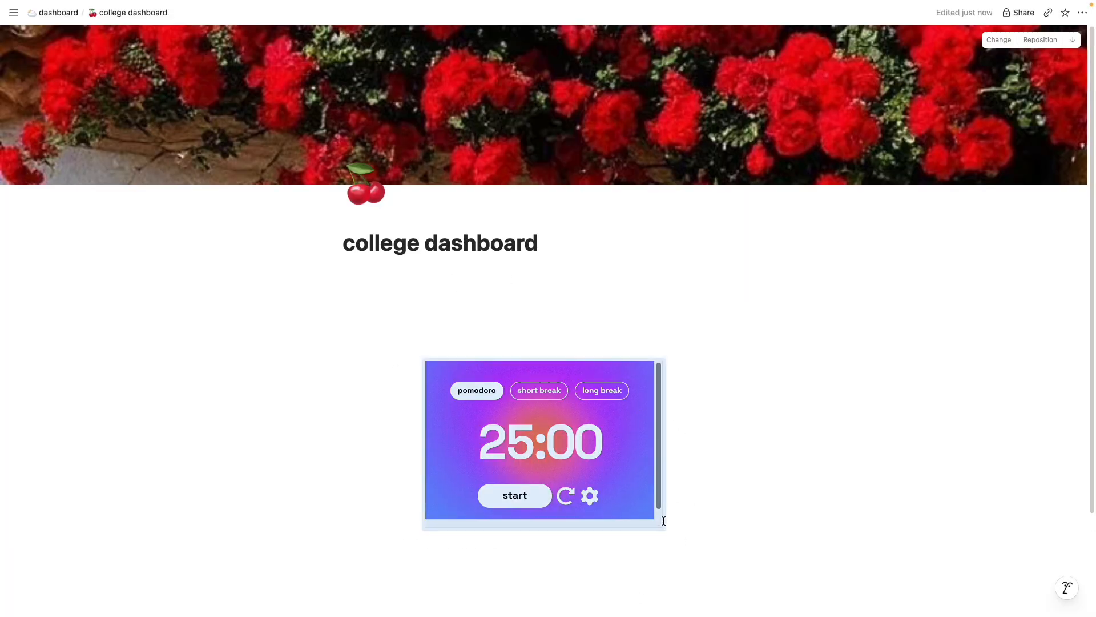
- Turn a blank line under the college dashboard title into 3 columns with placeholder numbers in them
{"action": "left_click", "coordinate": [335, 323]}
{"action": "mouse_move", "coordinate": [237, 261]}
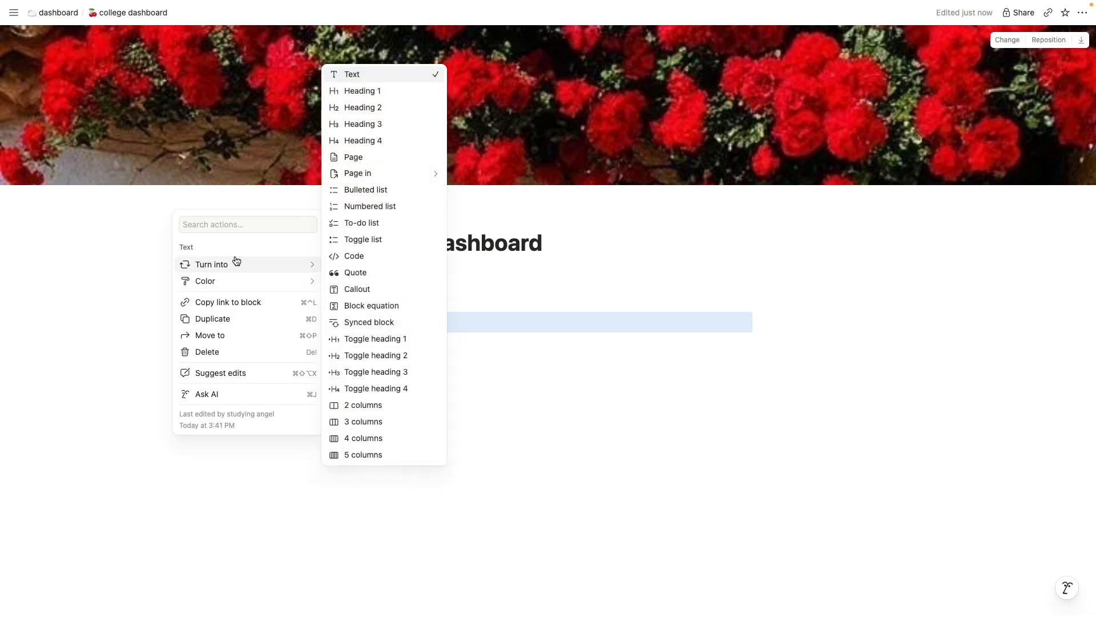
{"action": "left_click", "coordinate": [370, 422]}
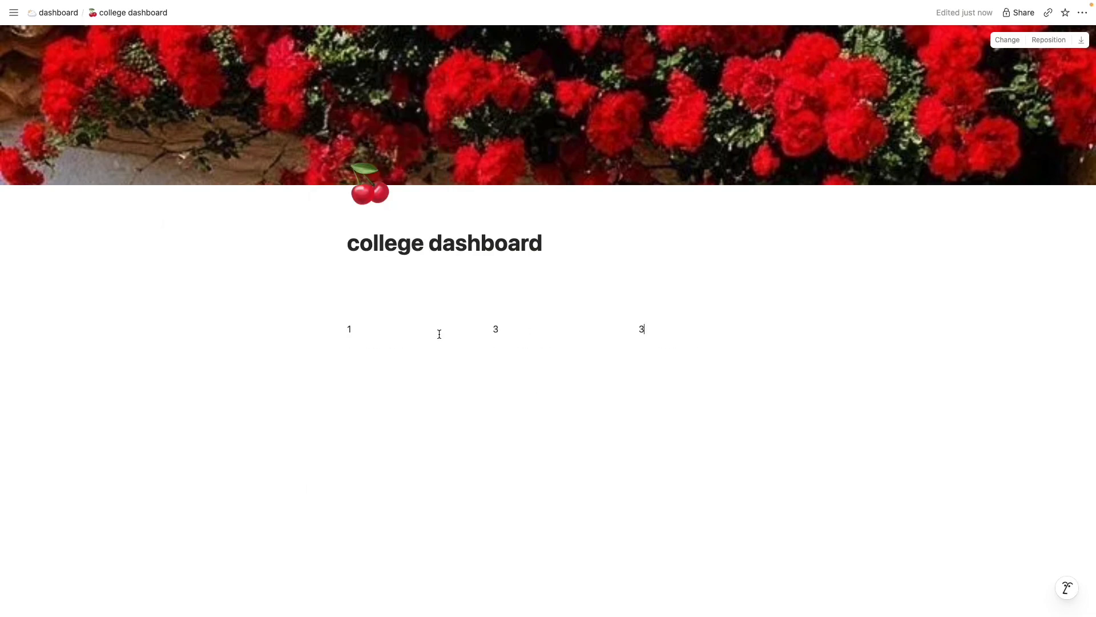
- Replace the placeholder in the first column with the copied Pomodoro widget link, pasted as an embed
{"action": "key", "text": "BackSpace"}
{"action": "key", "text": "super+v"}
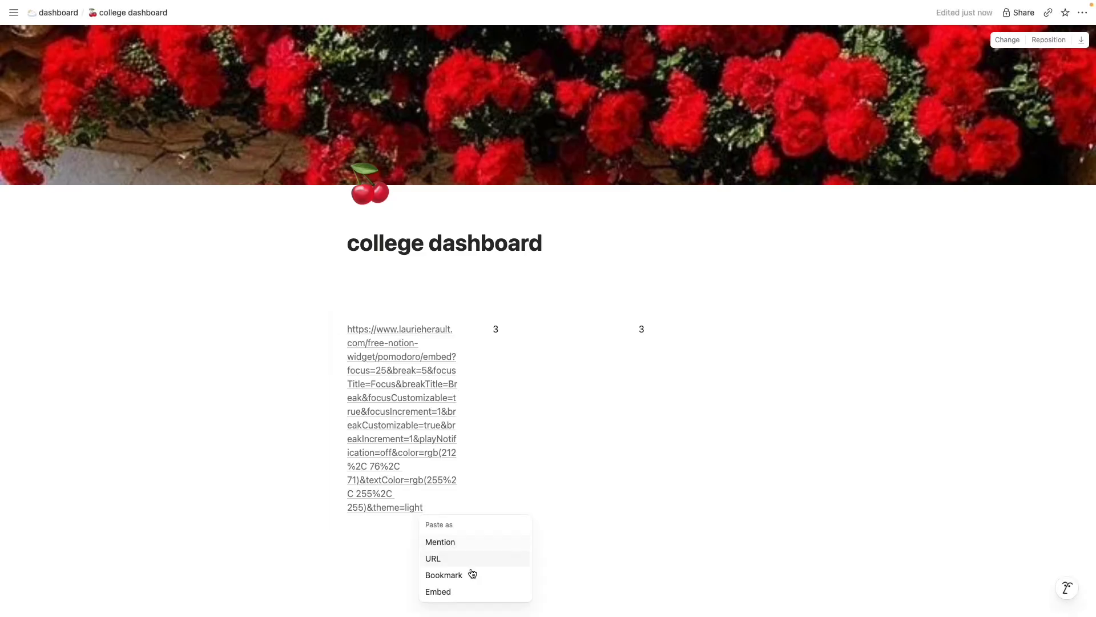
{"action": "left_click", "coordinate": [454, 592]}
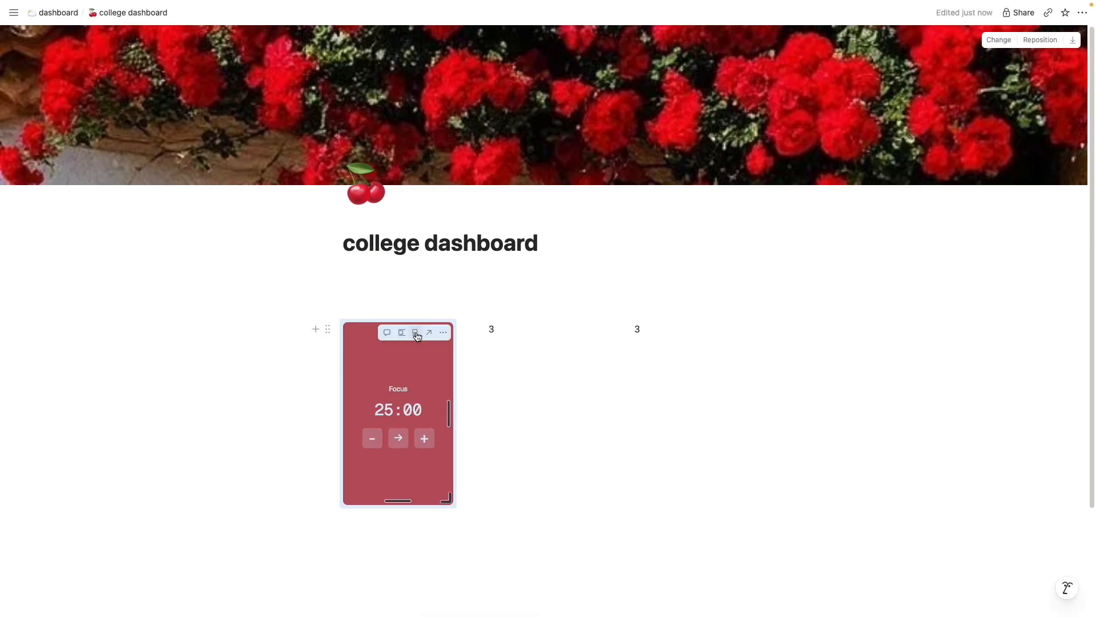
- Shorten the red Pomodoro embed to a compact card and remove the blank lines above the columns
{"action": "left_click", "coordinate": [444, 335]}
{"action": "left_click", "coordinate": [522, 382]}
{"action": "left_click", "coordinate": [457, 505]}
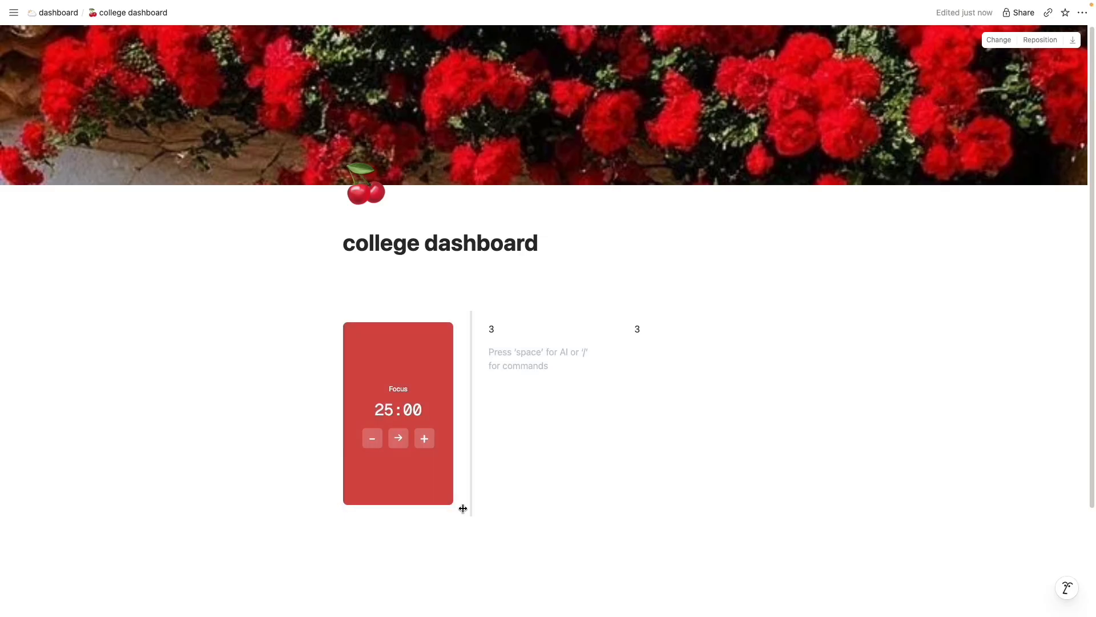
{"action": "left_click_drag", "start_coordinate": [451, 500], "coordinate": [451, 405]}
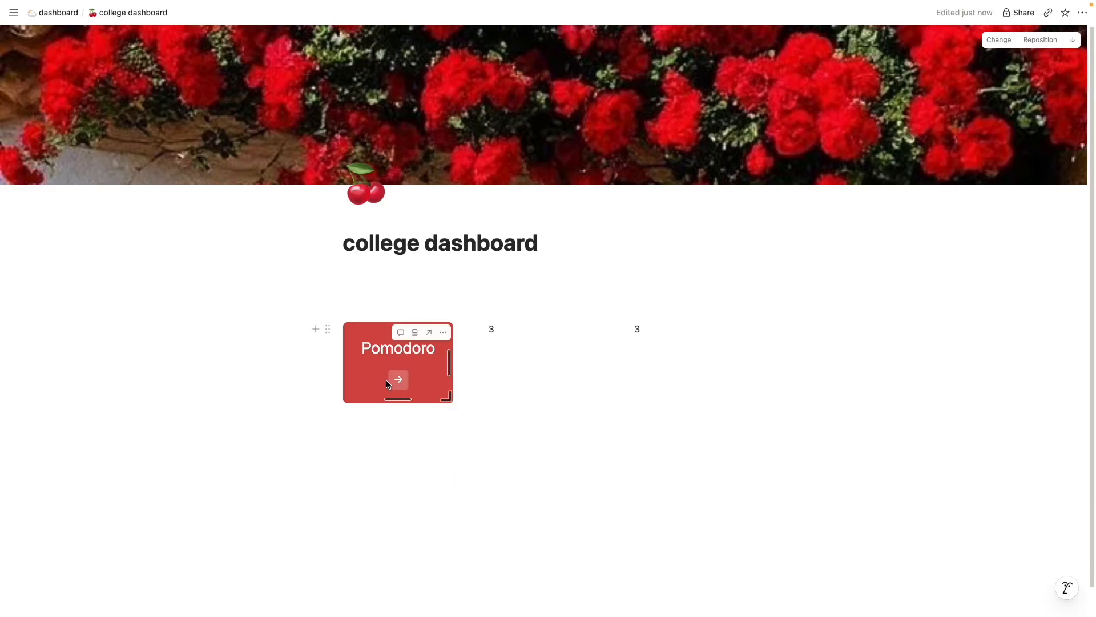
{"action": "key", "text": "BackSpace"}
{"action": "key", "text": "BackSpace"}
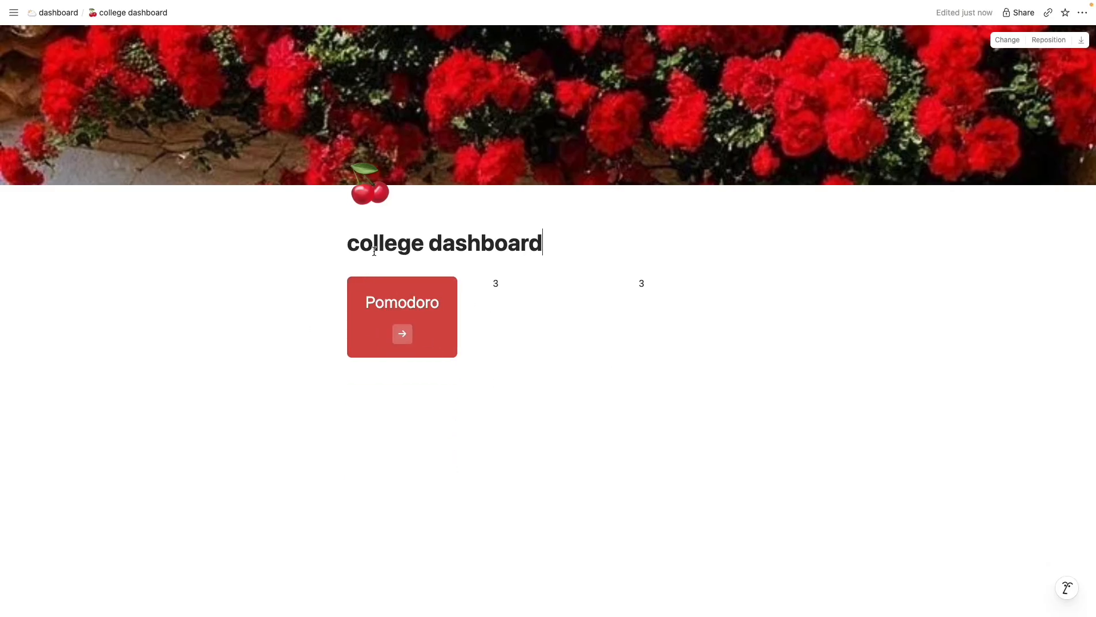
- Switch to the Indify widgets page and open the existing Clock Widget for editing
{"action": "left_click", "coordinate": [646, 28]}
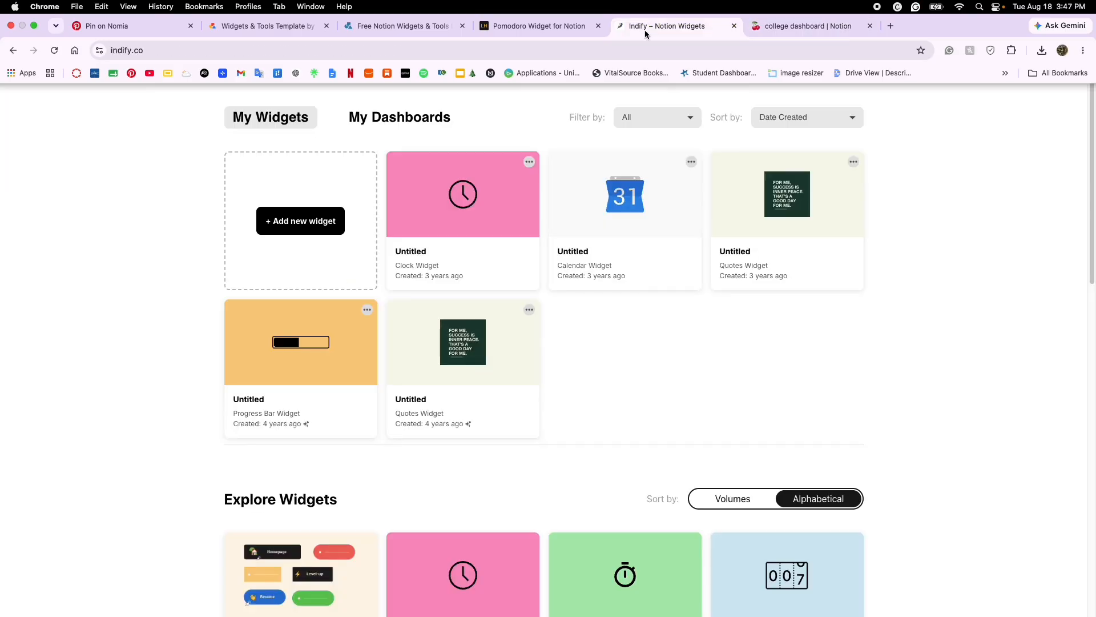
{"action": "left_click", "coordinate": [521, 26]}
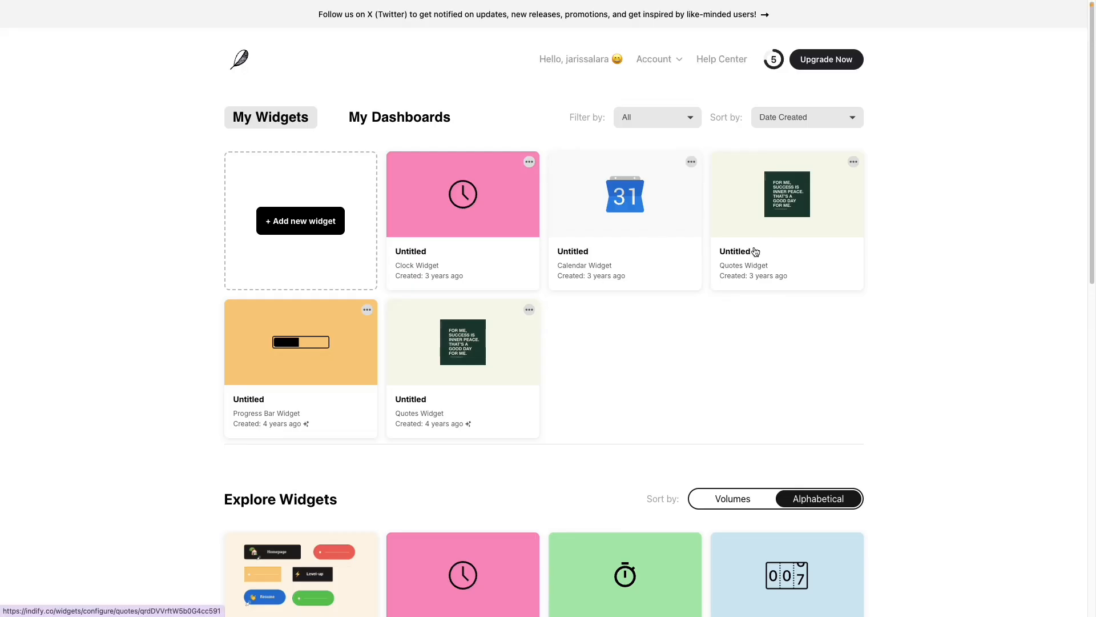
{"action": "left_click", "coordinate": [447, 242]}
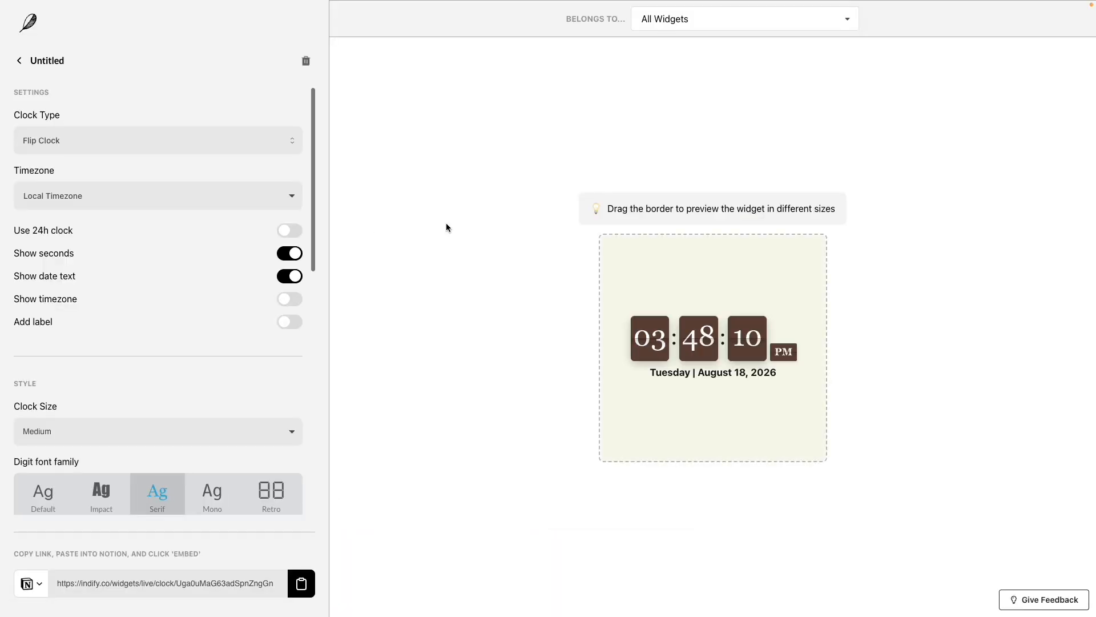
- Try red #E03E3E as the clock widget's background, and settle on the pale yellow #FBF3DB
{"action": "scroll", "coordinate": [101, 260], "scroll_direction": "down", "scroll_amount": 2}
{"action": "scroll", "coordinate": [100, 264], "scroll_direction": "down", "scroll_amount": 6}
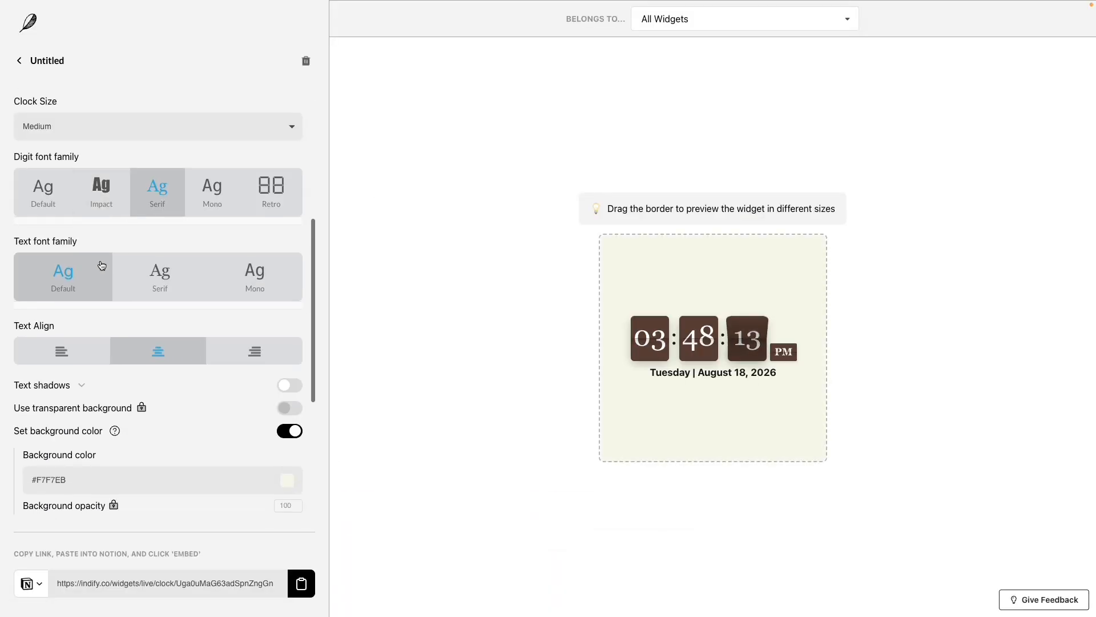
{"action": "left_click", "coordinate": [287, 289]}
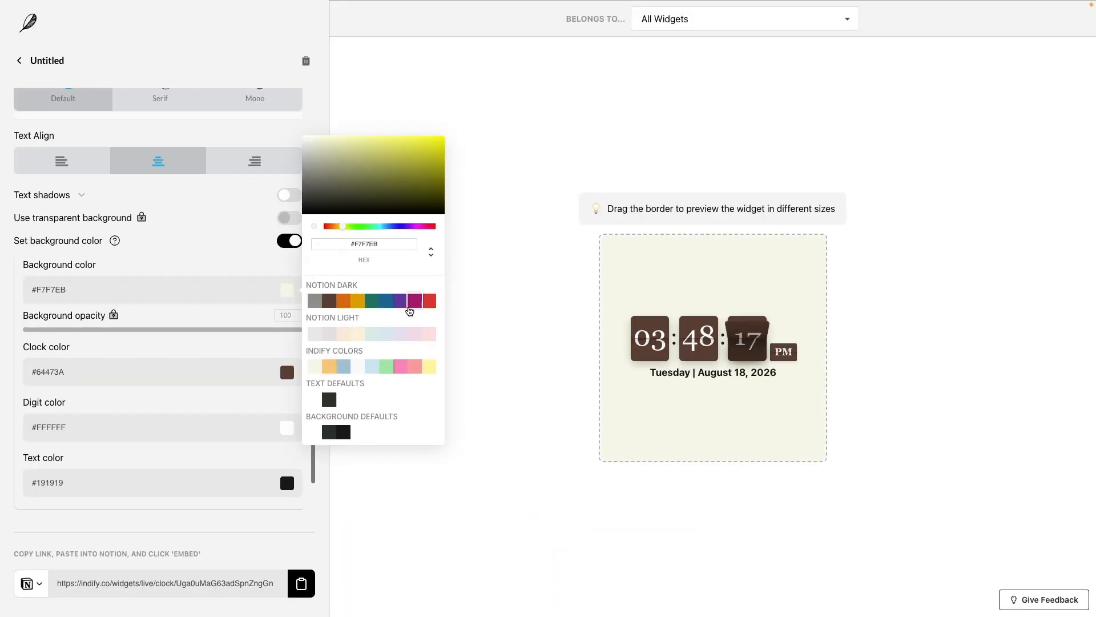
{"action": "left_click", "coordinate": [430, 300]}
{"action": "left_click", "coordinate": [286, 291]}
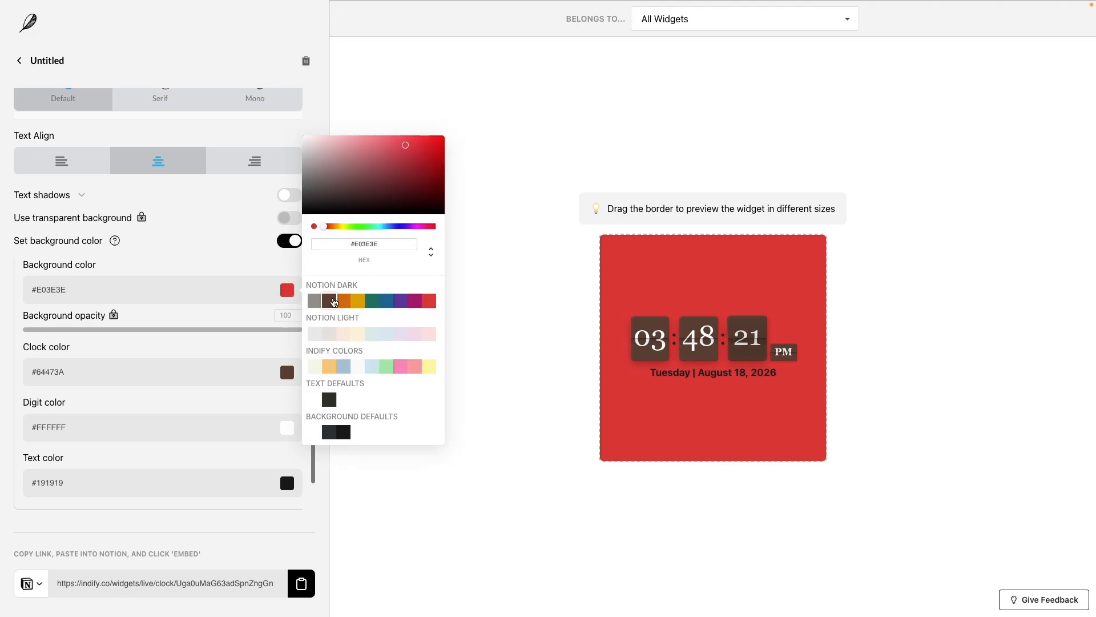
{"action": "left_click", "coordinate": [362, 341]}
- Try red #E03E3E as the clock color and return it to brown #64473A
{"action": "left_click", "coordinate": [284, 373]}
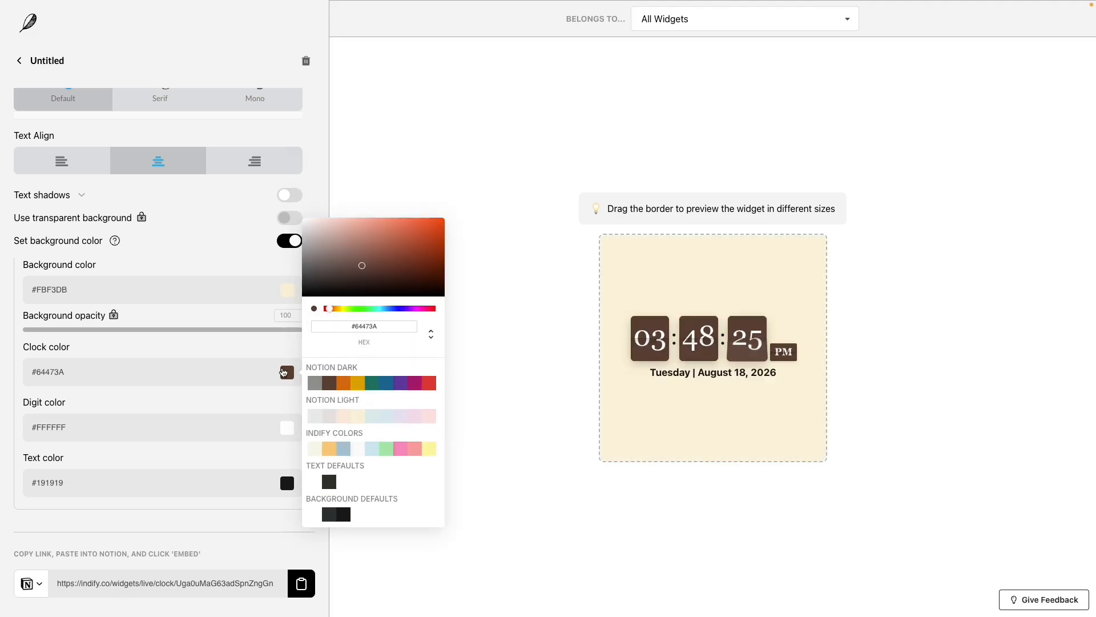
{"action": "left_click", "coordinate": [430, 382]}
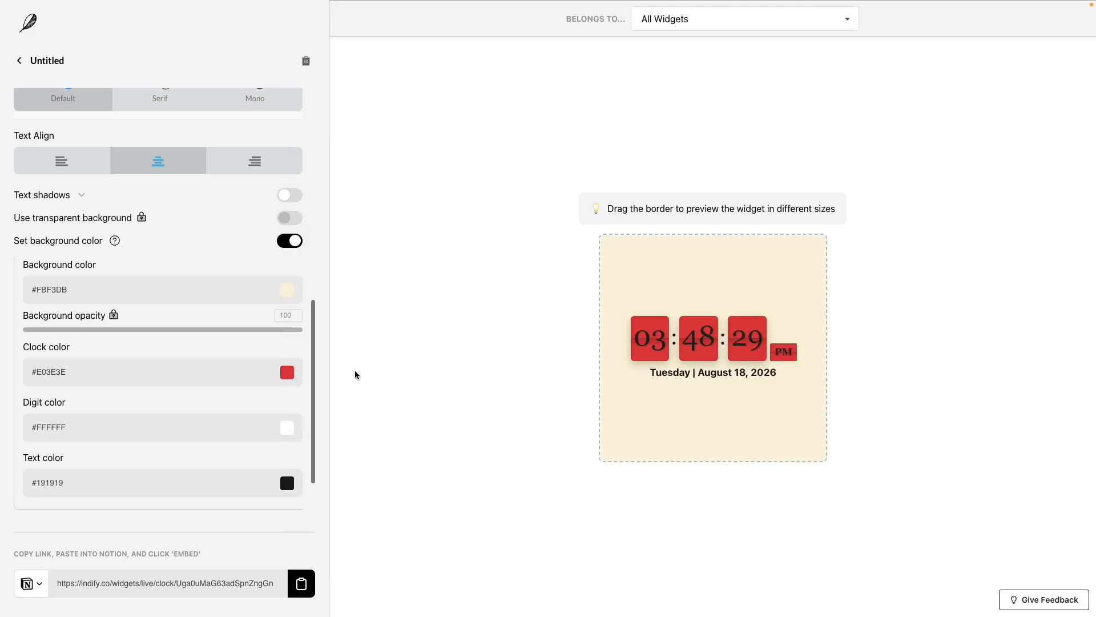
{"action": "left_click", "coordinate": [289, 377]}
{"action": "left_click", "coordinate": [328, 382]}
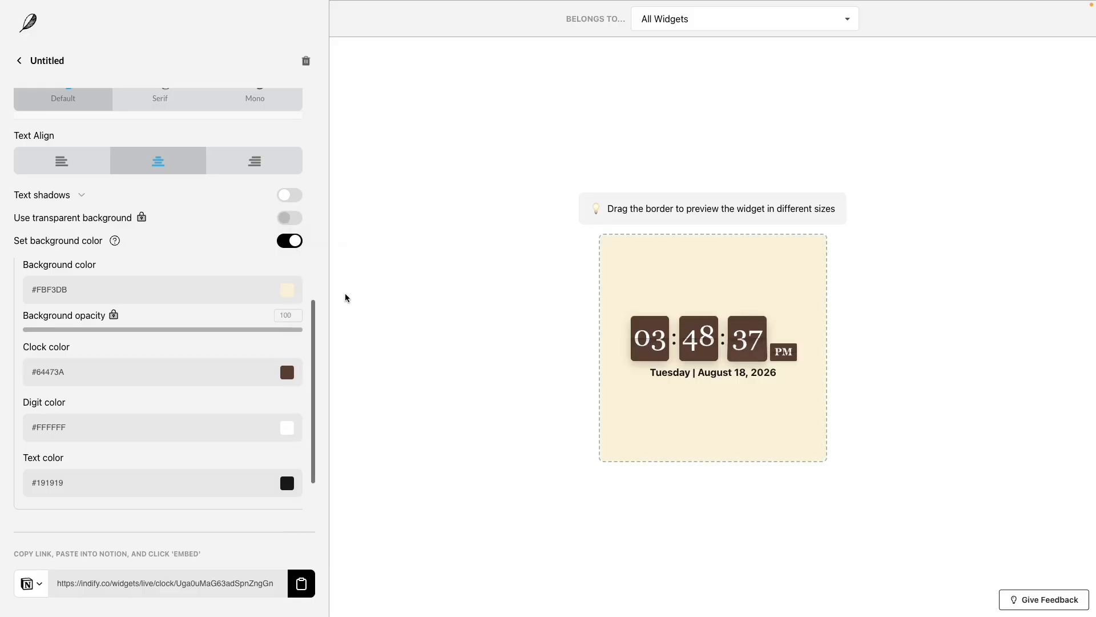
- Look over the remaining clock widget settings and copy its Notion embed link
{"action": "scroll", "coordinate": [121, 241], "scroll_direction": "up", "scroll_amount": 10}
{"action": "scroll", "coordinate": [120, 241], "scroll_direction": "down", "scroll_amount": 10}
{"action": "left_click", "coordinate": [301, 583]}
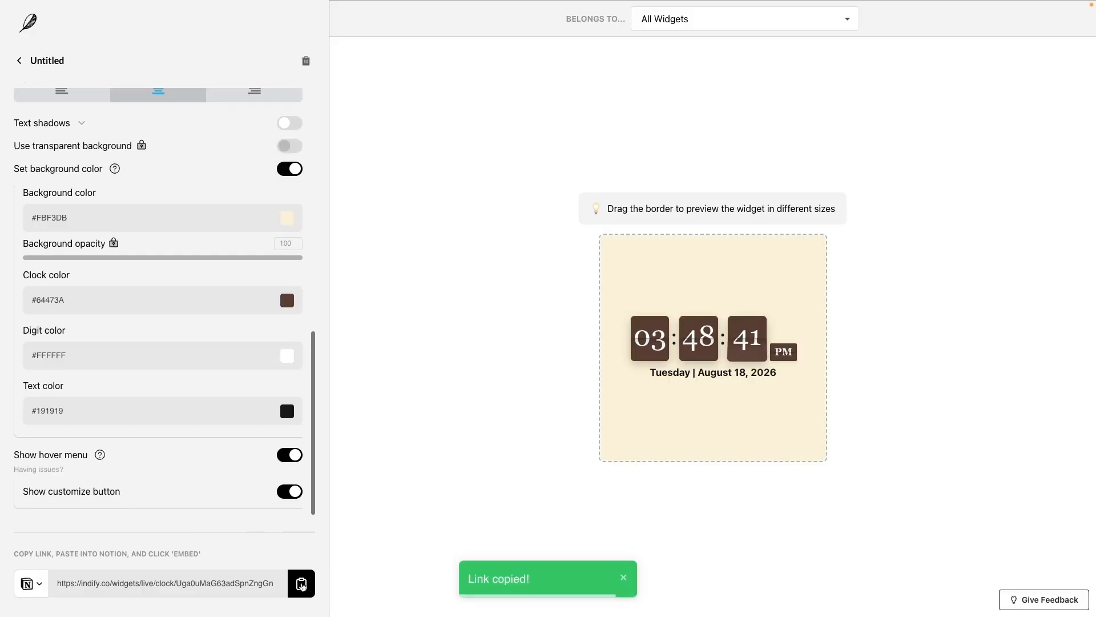
- Return to the college dashboard, embed the copied clock link in place of the middle column's placeholder, and shorten the block
{"action": "mouse_move", "coordinate": [654, 3]}
{"action": "left_click", "coordinate": [400, 26]}
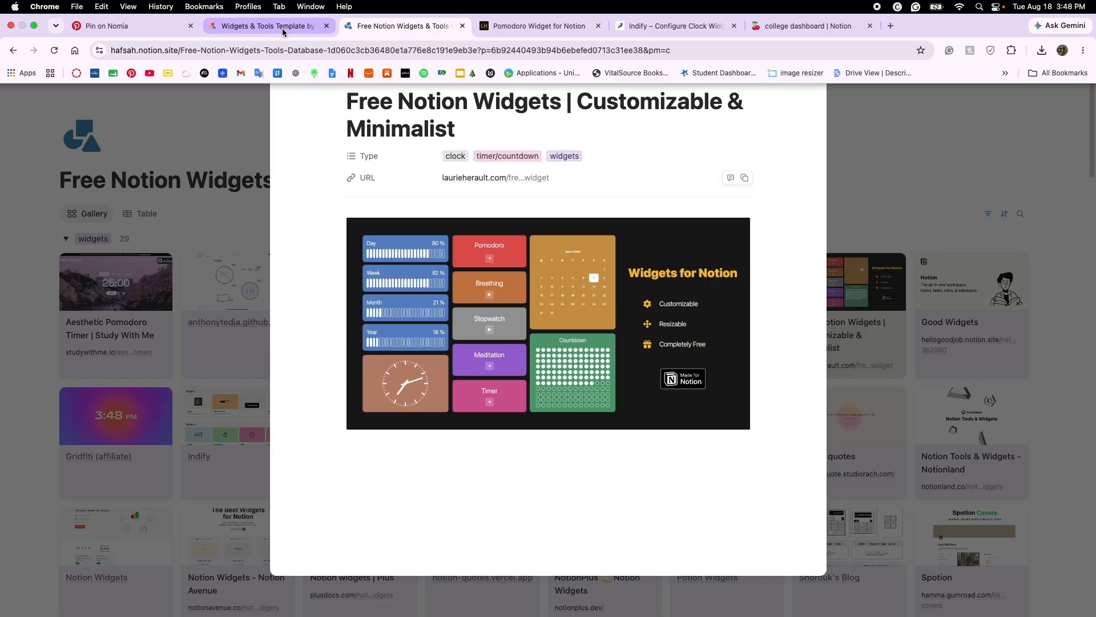
{"action": "left_click", "coordinate": [266, 26]}
{"action": "left_click", "coordinate": [808, 26]}
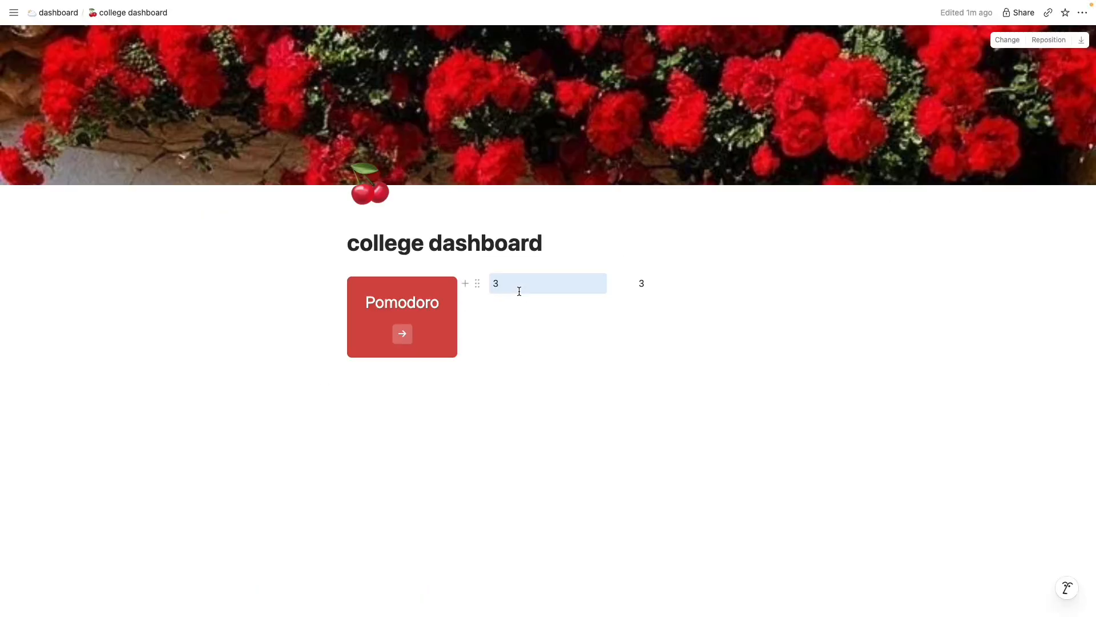
{"action": "left_click", "coordinate": [509, 284]}
{"action": "key", "text": "ctrl+v"}
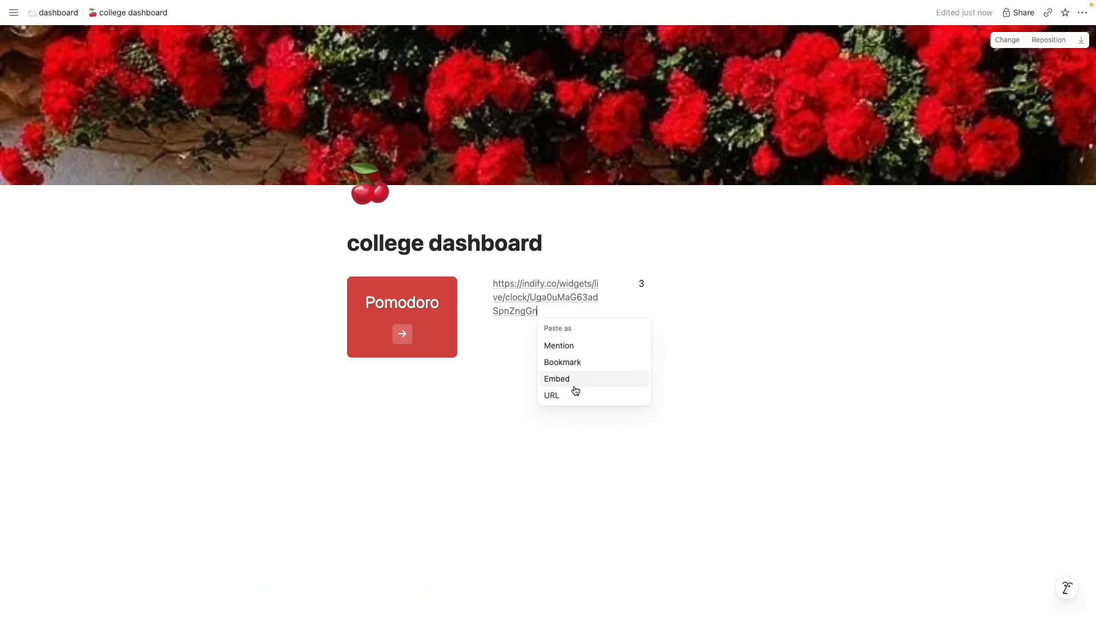
{"action": "left_click", "coordinate": [568, 380]}
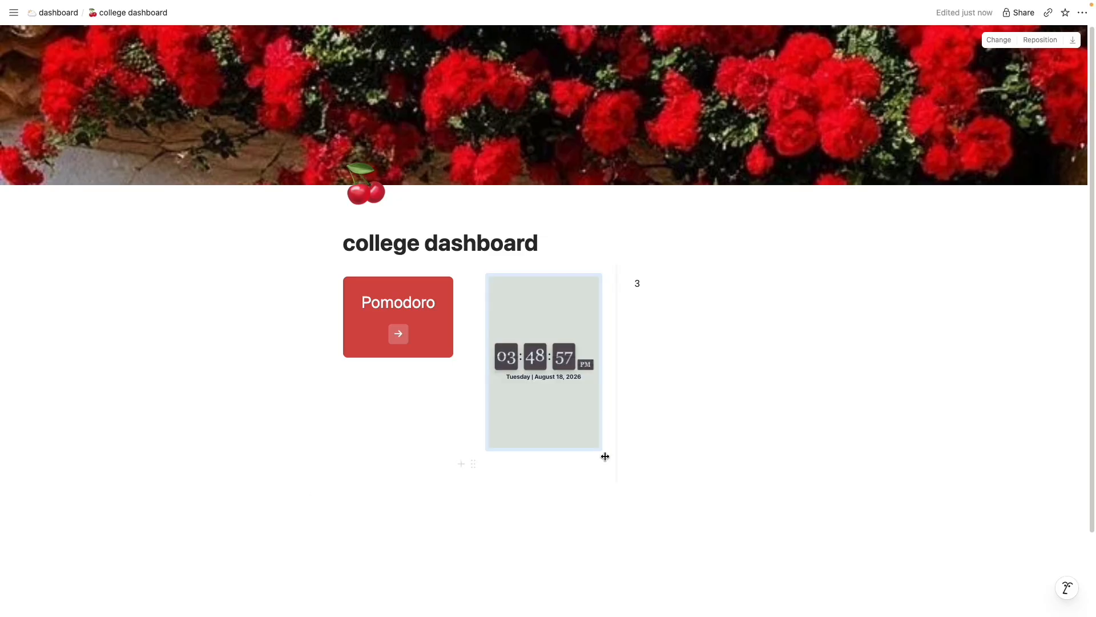
{"action": "left_click_drag", "start_coordinate": [593, 443], "coordinate": [602, 346]}
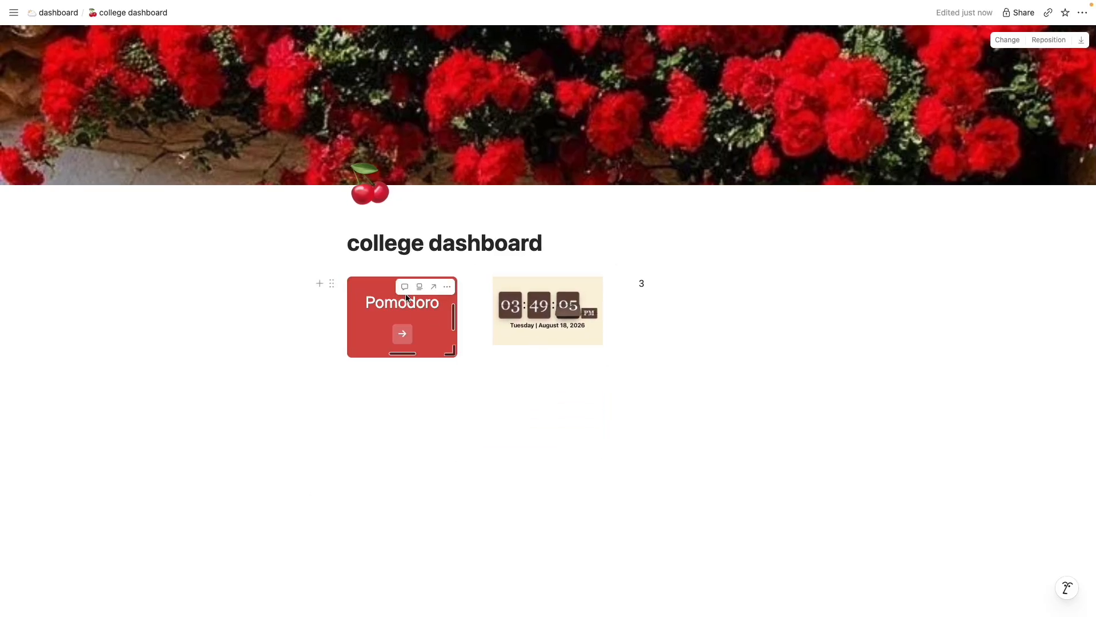
- Replace the left column's Pomodoro embed with the copied clock link and shorten the block
{"action": "left_click", "coordinate": [447, 287]}
{"action": "left_click", "coordinate": [502, 340]}
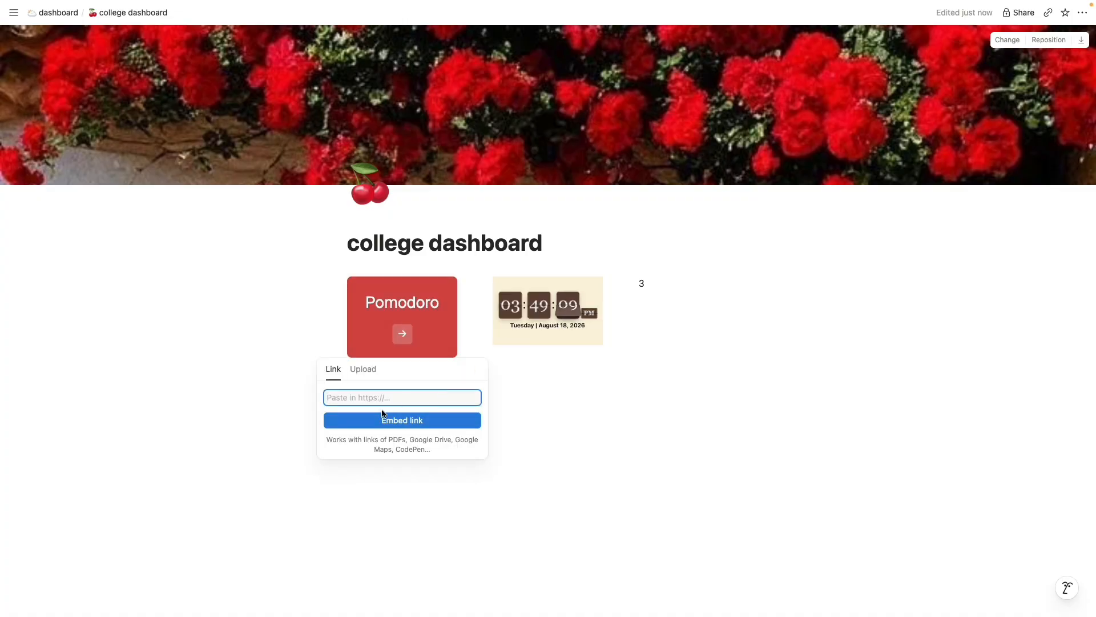
{"action": "type", "text": "/"}
{"action": "key", "text": "BackSpace"}
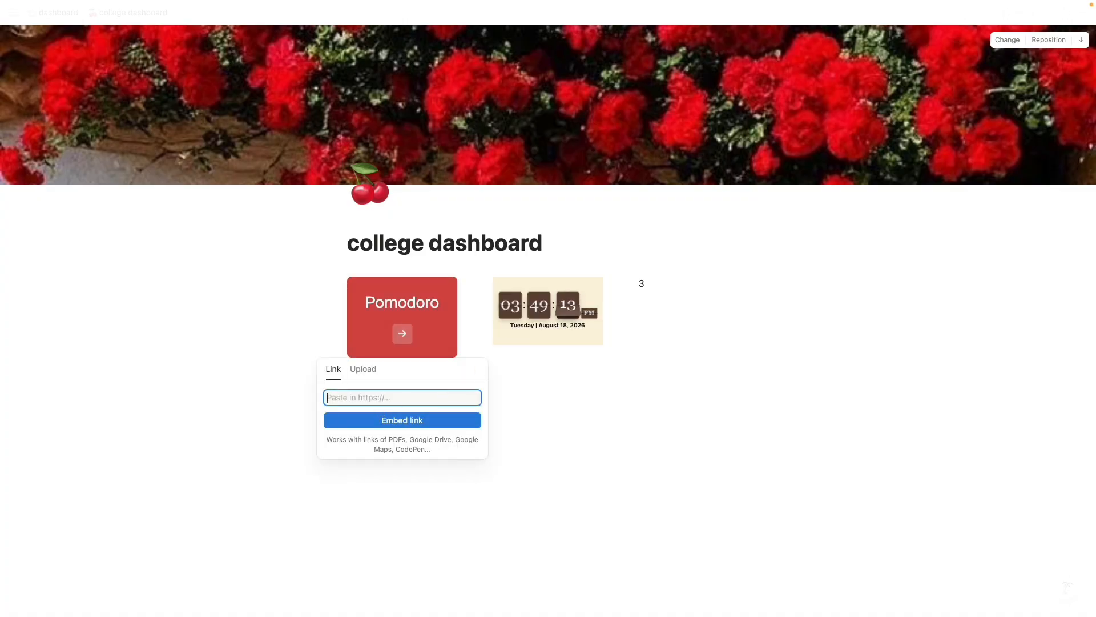
{"action": "key", "text": "Return"}
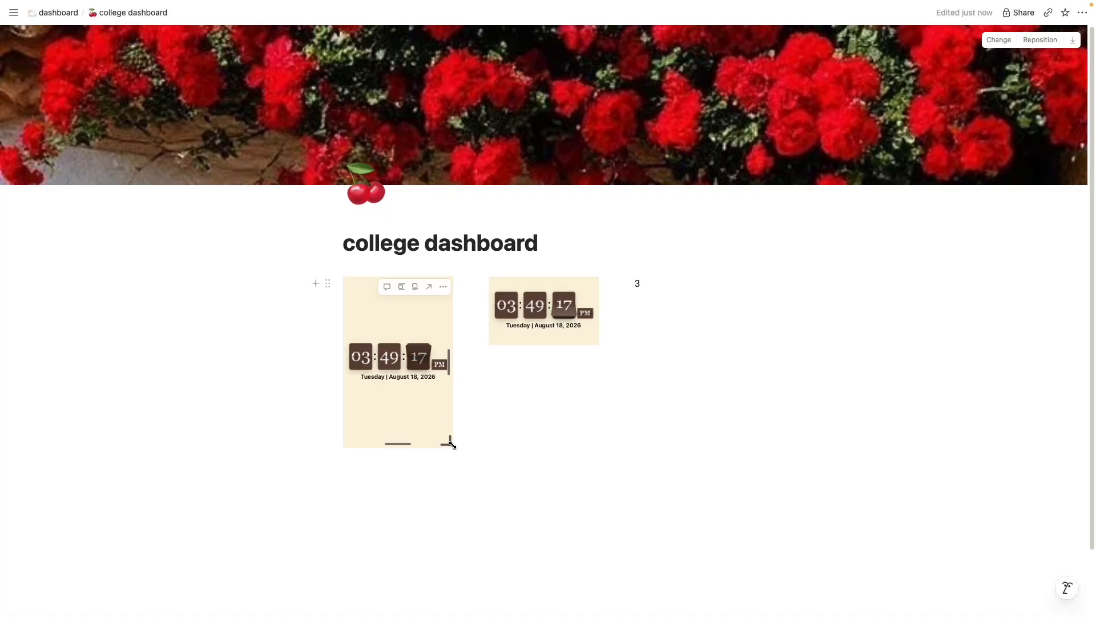
- Open the link replacement for the middle clock, and copy the Pomodoro widget's URL from its configuration page
{"action": "left_click", "coordinate": [590, 288]}
{"action": "left_click", "coordinate": [626, 336]}
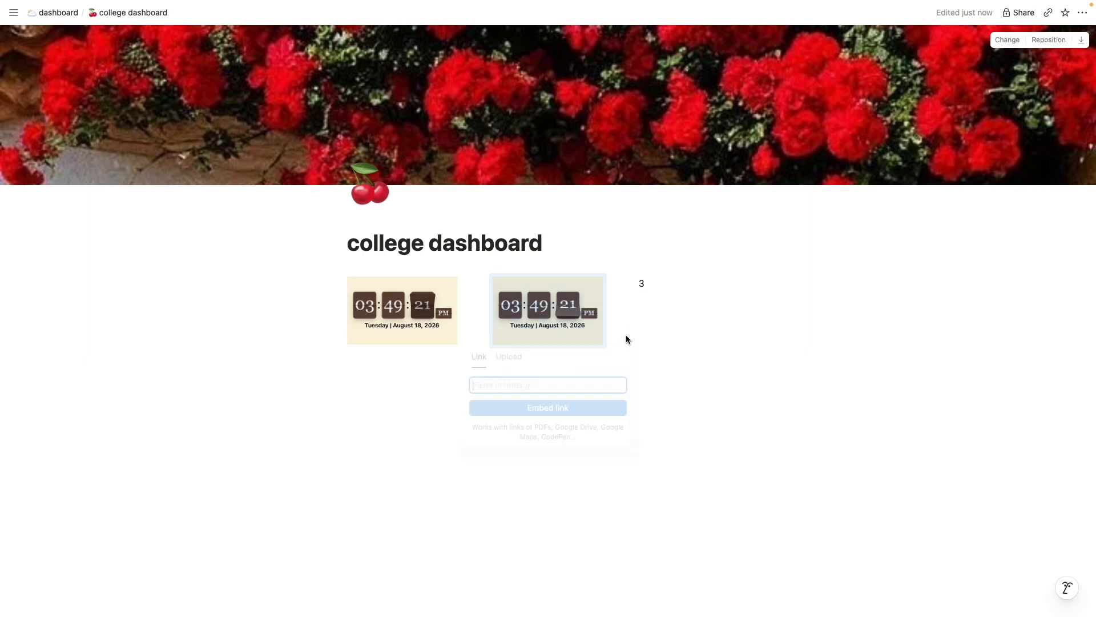
{"action": "mouse_move", "coordinate": [695, 19]}
{"action": "left_click", "coordinate": [557, 28]}
{"action": "scroll", "coordinate": [638, 559], "scroll_direction": "down", "scroll_amount": 4}
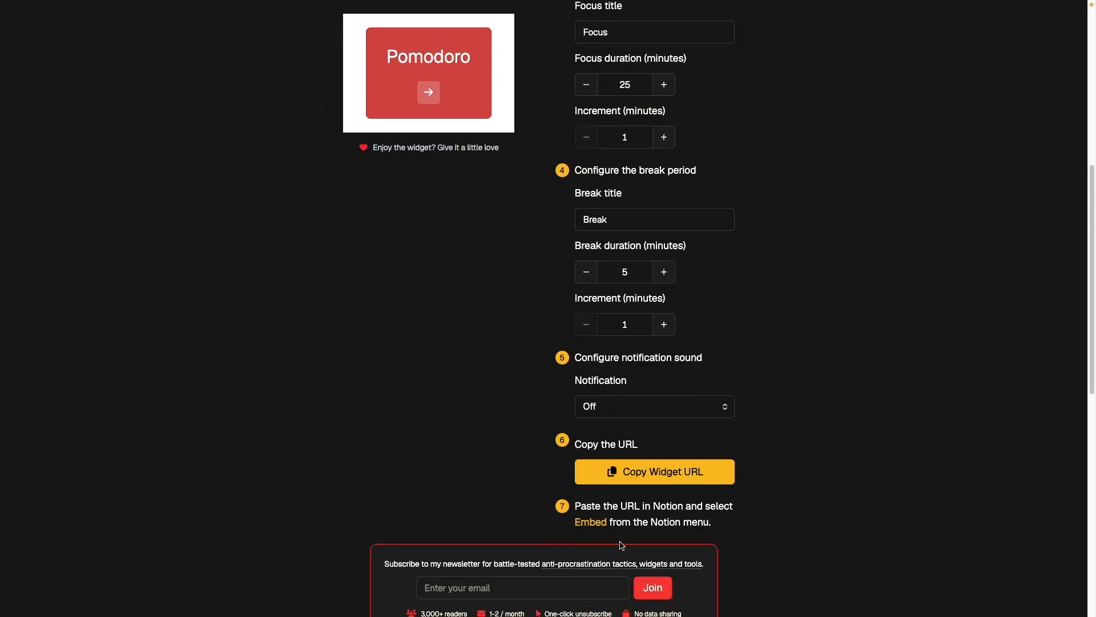
{"action": "scroll", "coordinate": [624, 544], "scroll_direction": "up", "scroll_amount": 2}
{"action": "scroll", "coordinate": [619, 540], "scroll_direction": "down", "scroll_amount": 1}
{"action": "left_click", "coordinate": [645, 558]}
{"action": "scroll", "coordinate": [642, 551], "scroll_direction": "up", "scroll_amount": 6}
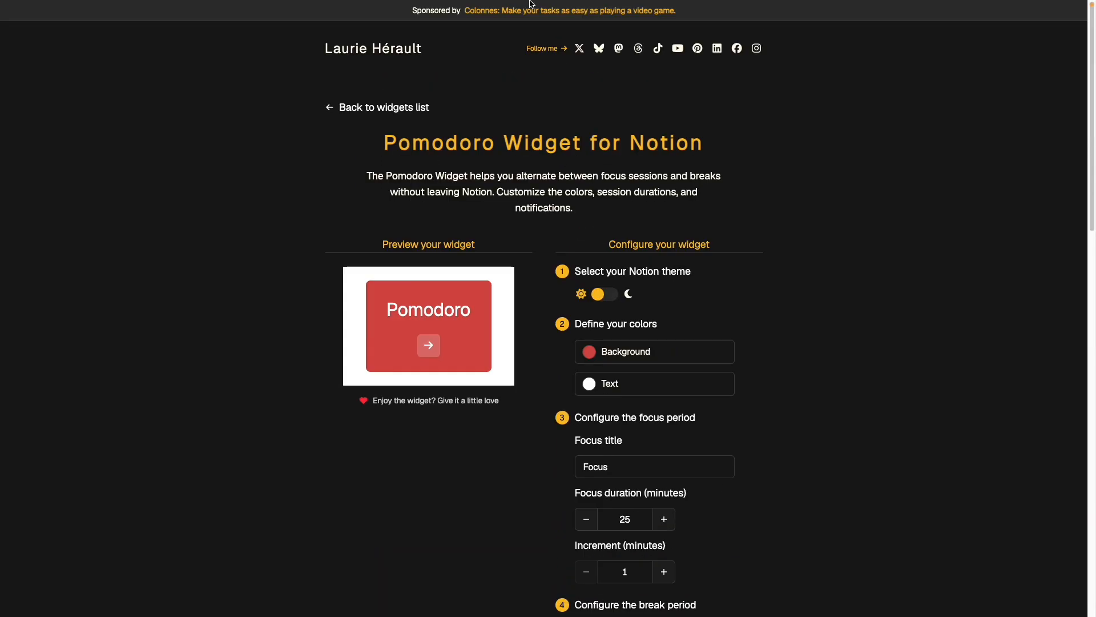
- Back on the college dashboard, replace the third column's placeholder with a shortened Pomodoro embed, and delete the middle column's clock
{"action": "mouse_move", "coordinate": [632, 3]}
{"action": "left_click", "coordinate": [763, 25]}
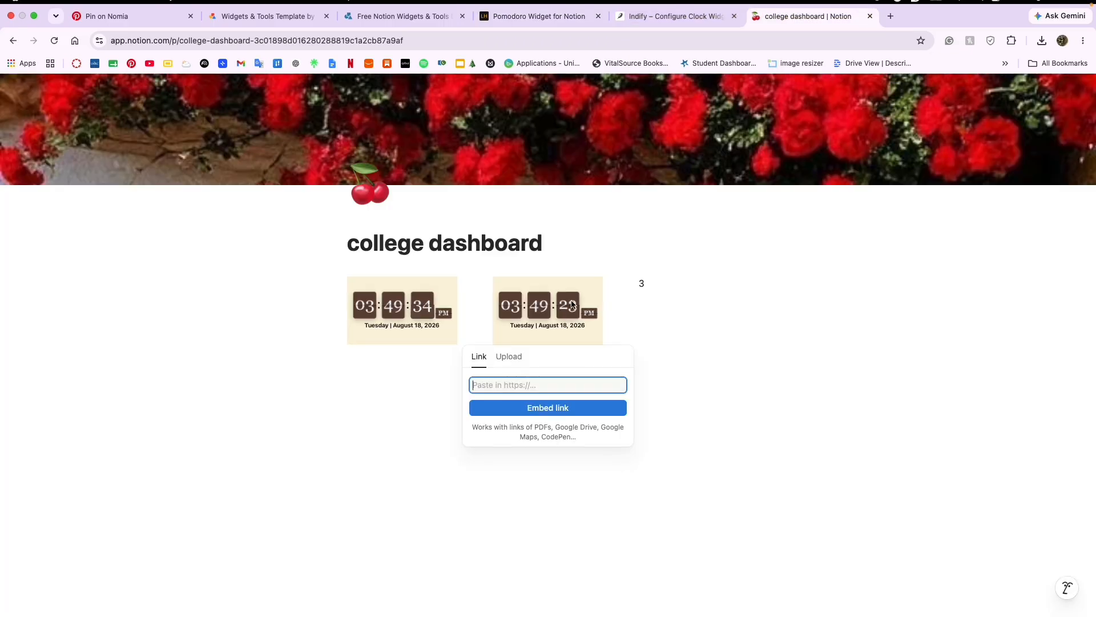
{"action": "left_click", "coordinate": [641, 288]}
{"action": "key", "text": "BackSpace"}
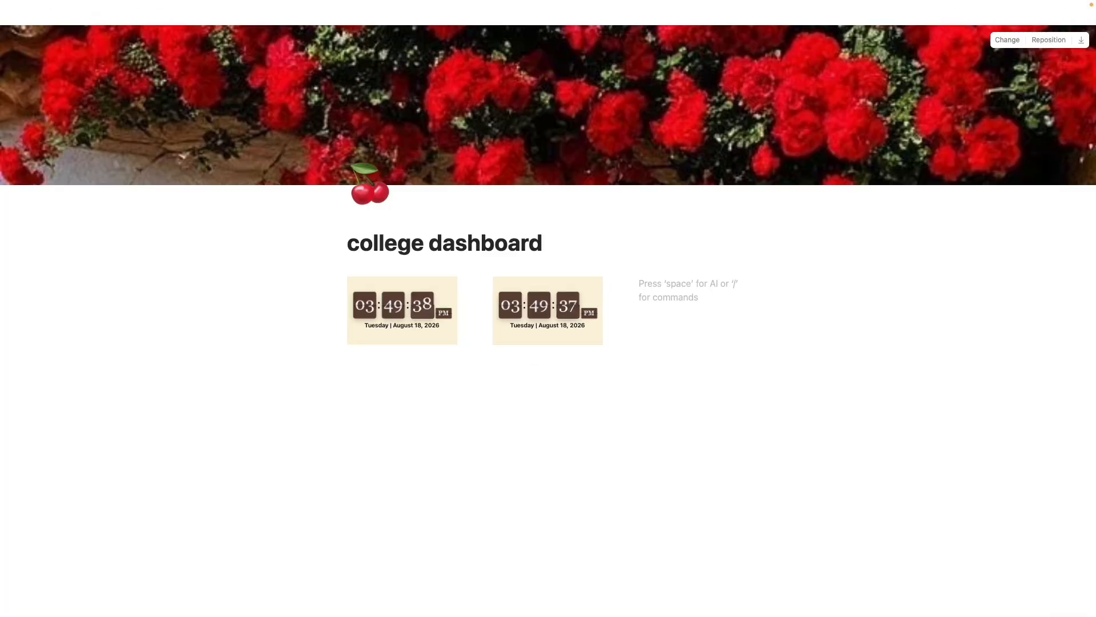
{"action": "key", "text": "super+v"}
{"action": "left_click", "coordinate": [748, 545]}
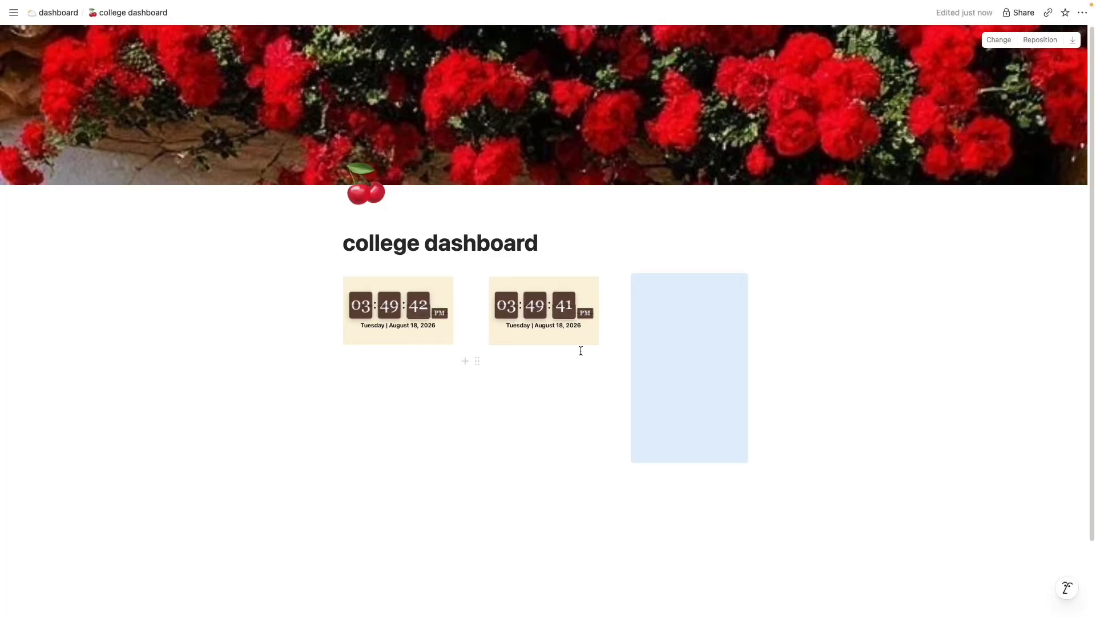
{"action": "left_click_drag", "start_coordinate": [741, 455], "coordinate": [752, 358]}
{"action": "left_click", "coordinate": [574, 328]}
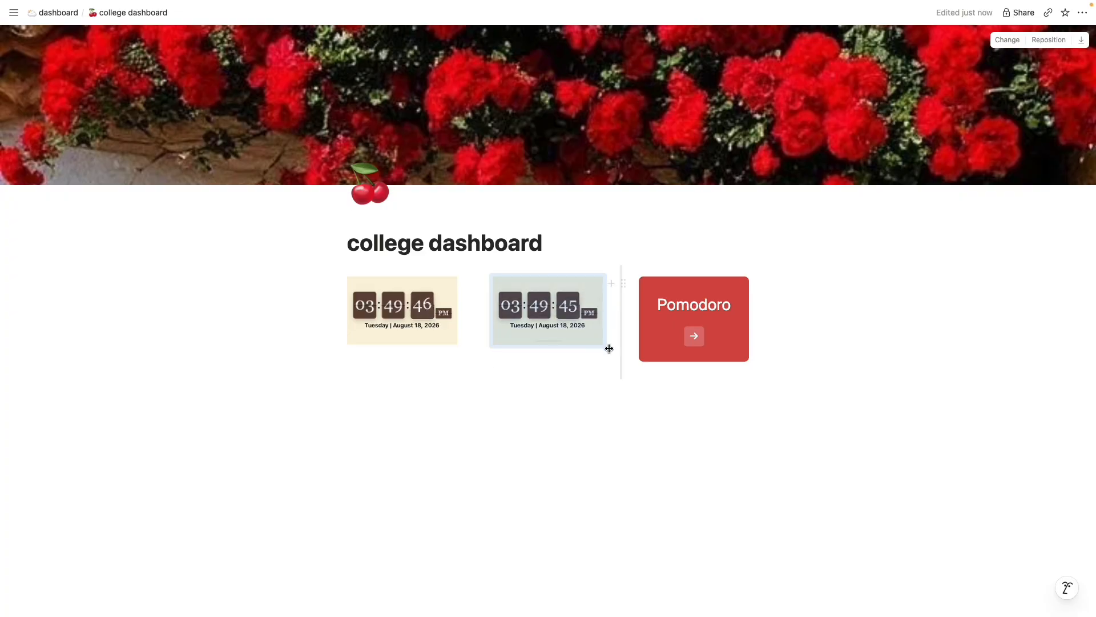
{"action": "key", "text": "BackSpace"}
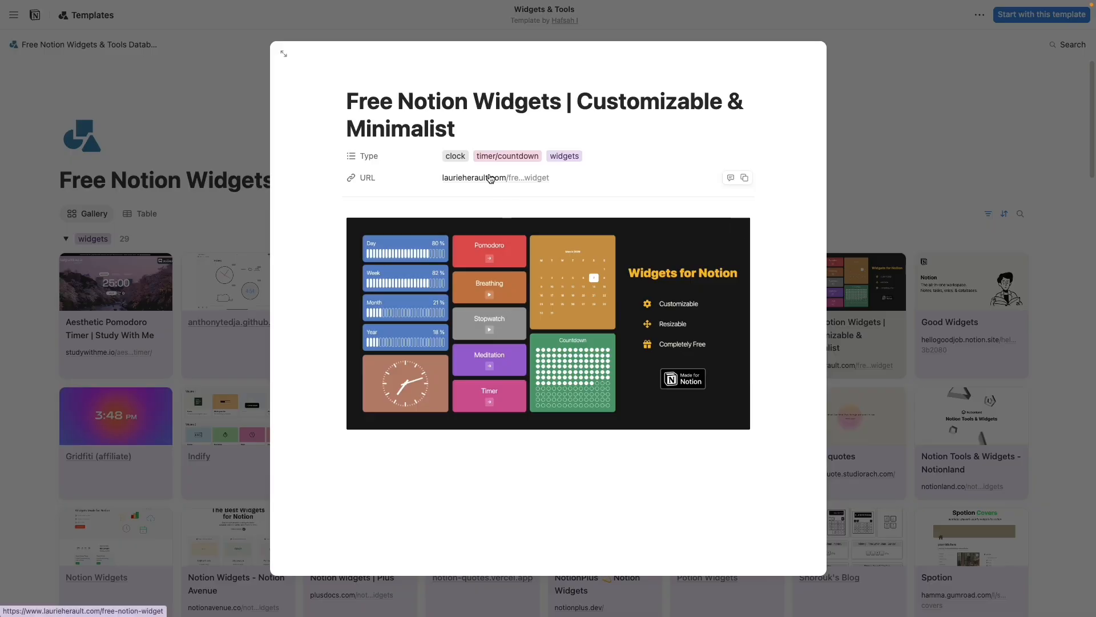
- Open the laurieherault.com free widgets site from the widget database entry and choose the Timer widget
{"action": "left_click", "coordinate": [404, 178]}
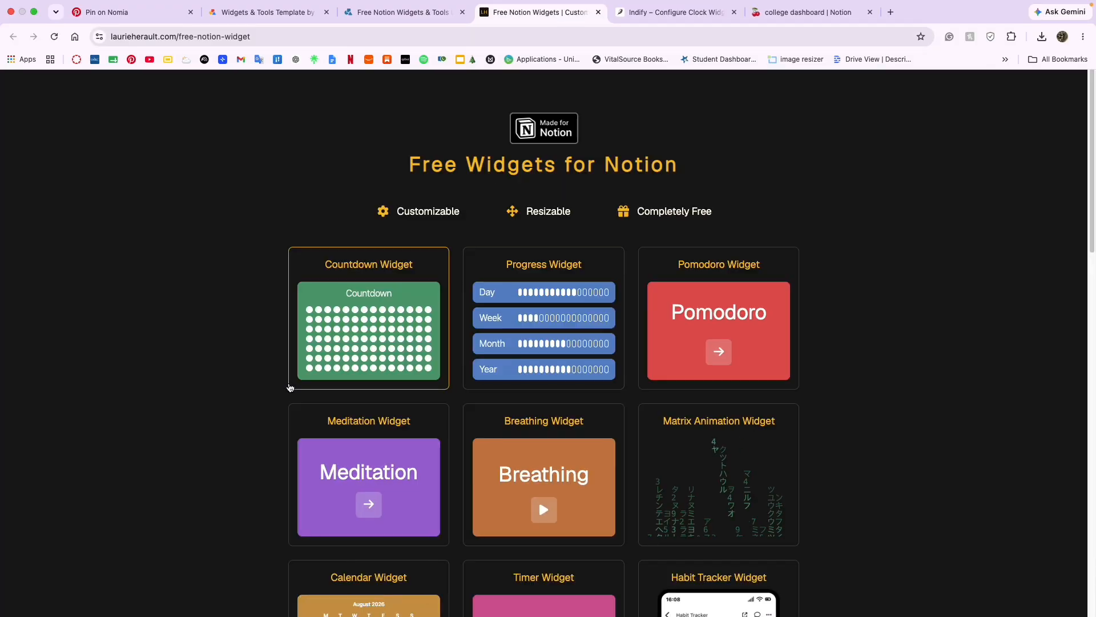
{"action": "scroll", "coordinate": [223, 429], "scroll_direction": "down", "scroll_amount": 6}
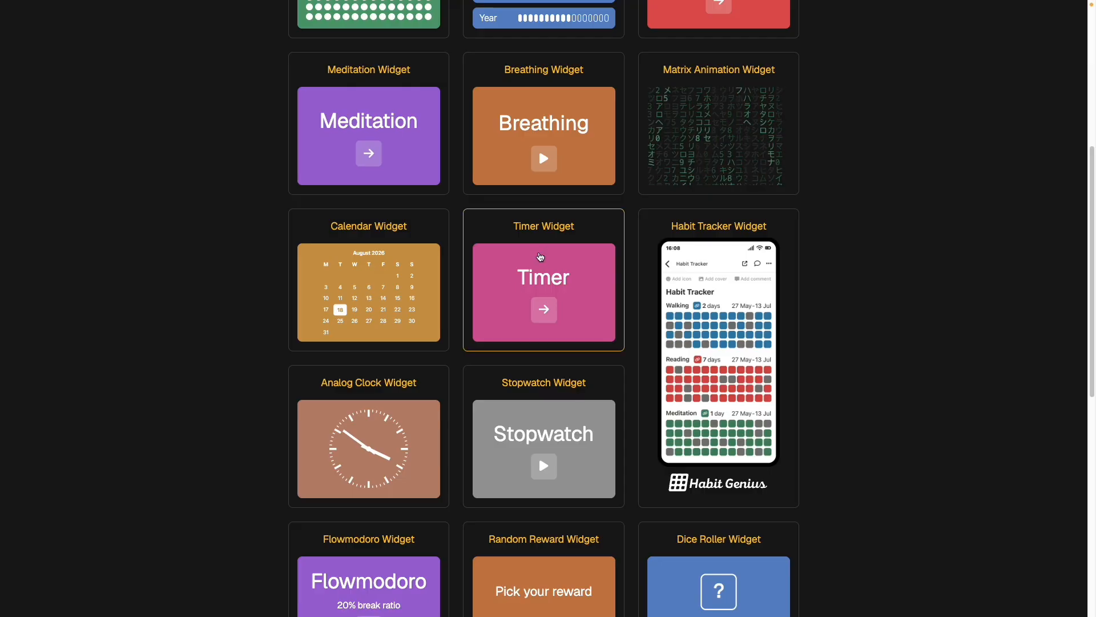
{"action": "left_click", "coordinate": [536, 252]}
- Try several background colors for the Timer widget, including black and pale blue #E7F3F8, and settle on pale yellow #FBF3DB
{"action": "left_click", "coordinate": [641, 325]}
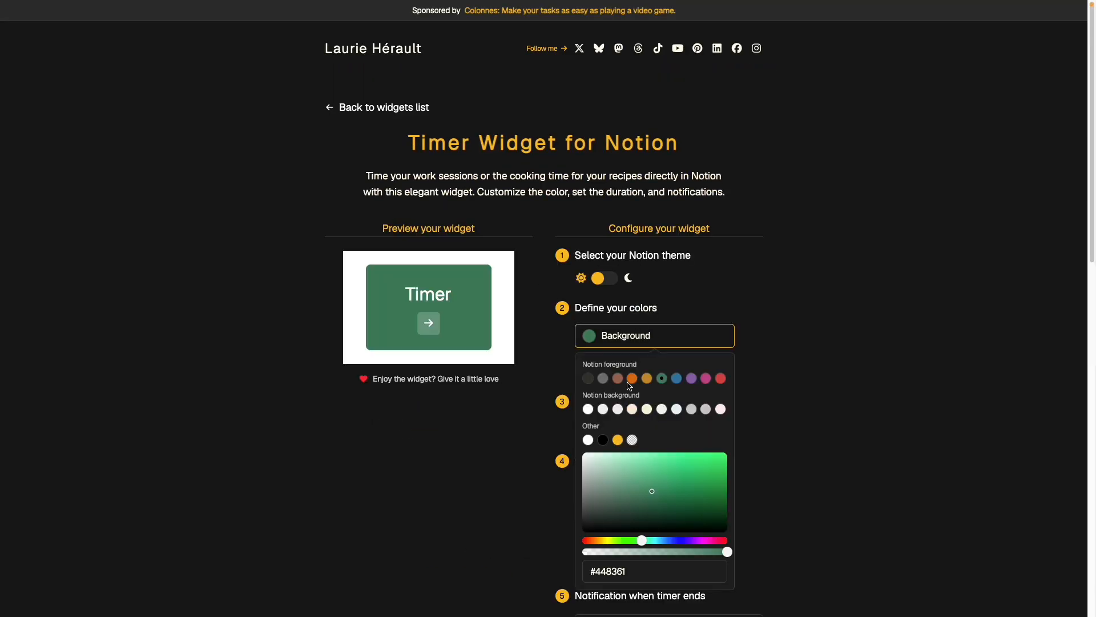
{"action": "left_click", "coordinate": [647, 409]}
{"action": "left_click", "coordinate": [603, 440]}
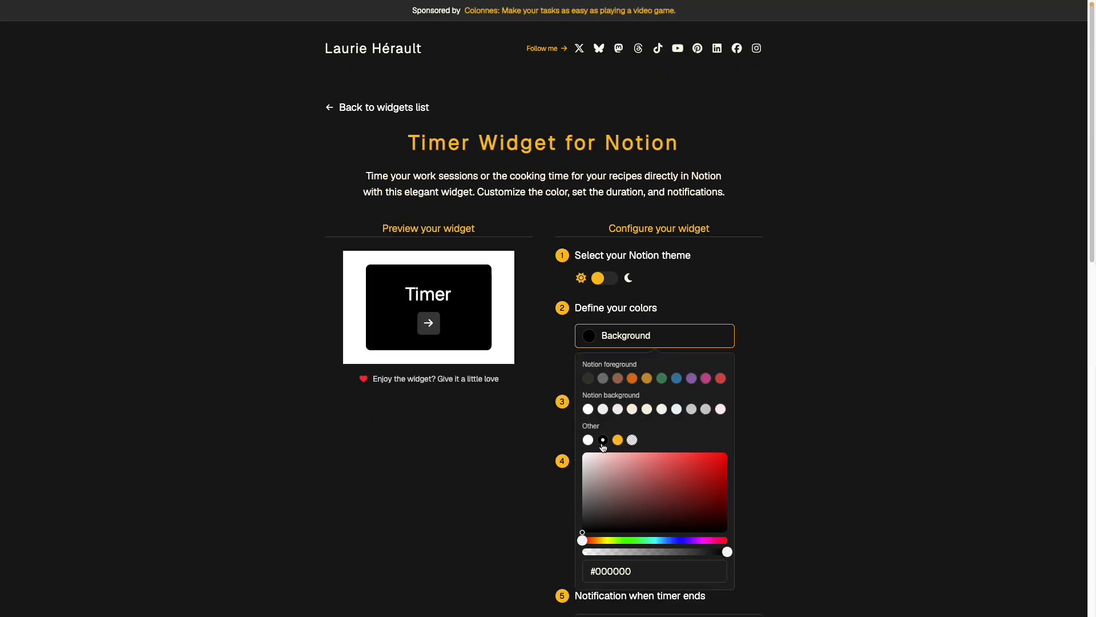
{"action": "left_click", "coordinate": [632, 410]}
{"action": "left_click", "coordinate": [677, 410]}
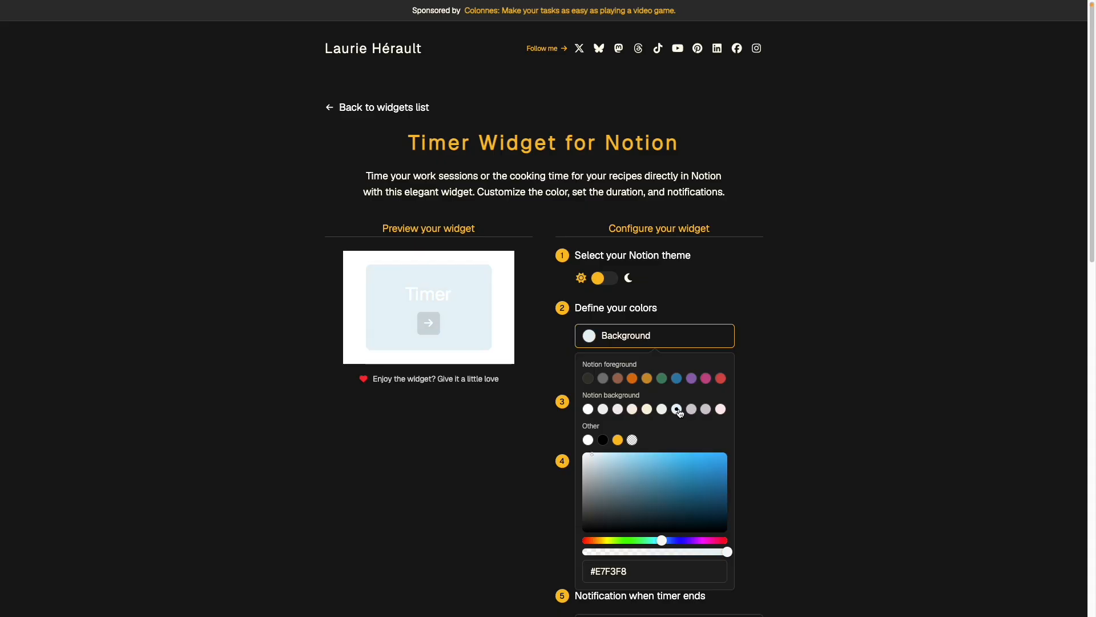
{"action": "left_click", "coordinate": [722, 411]}
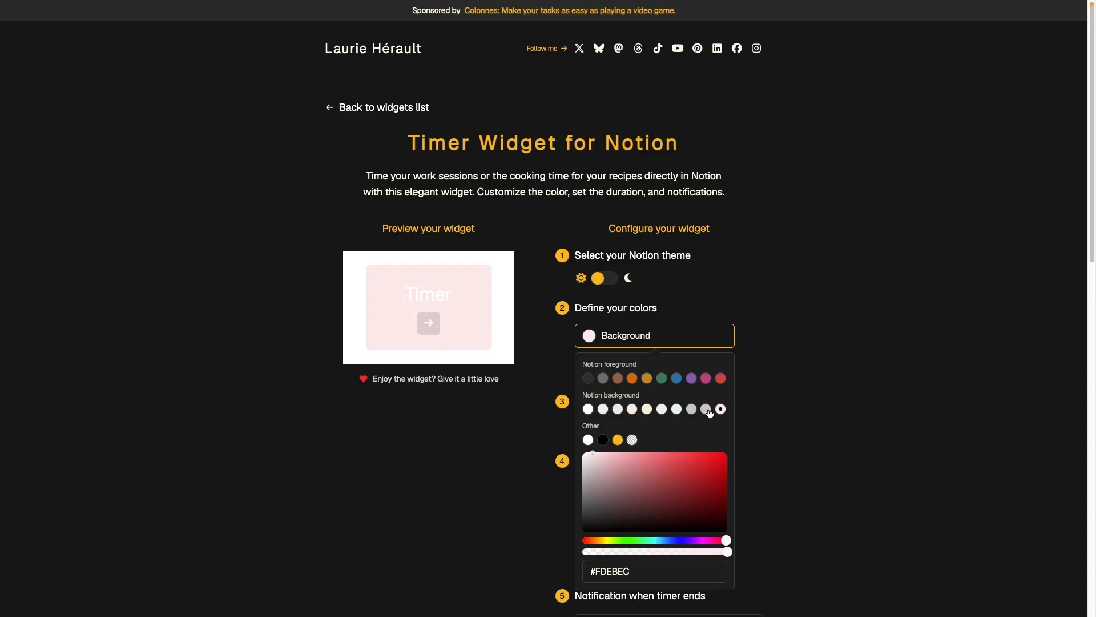
{"action": "left_click", "coordinate": [632, 410]}
{"action": "left_click", "coordinate": [647, 410]}
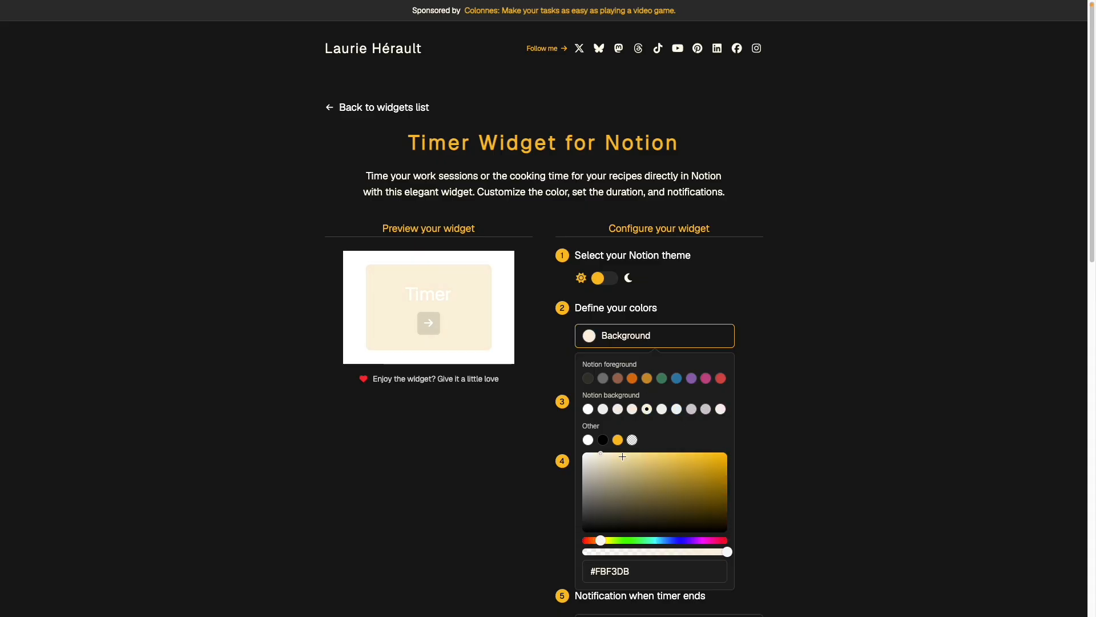
- Set the Timer widget's text color to red #D44C47 and copy the widget URL
{"action": "scroll", "coordinate": [514, 434], "scroll_direction": "down", "scroll_amount": 2}
{"action": "left_click", "coordinate": [480, 421]}
{"action": "left_click", "coordinate": [628, 261]}
{"action": "left_click", "coordinate": [721, 306]}
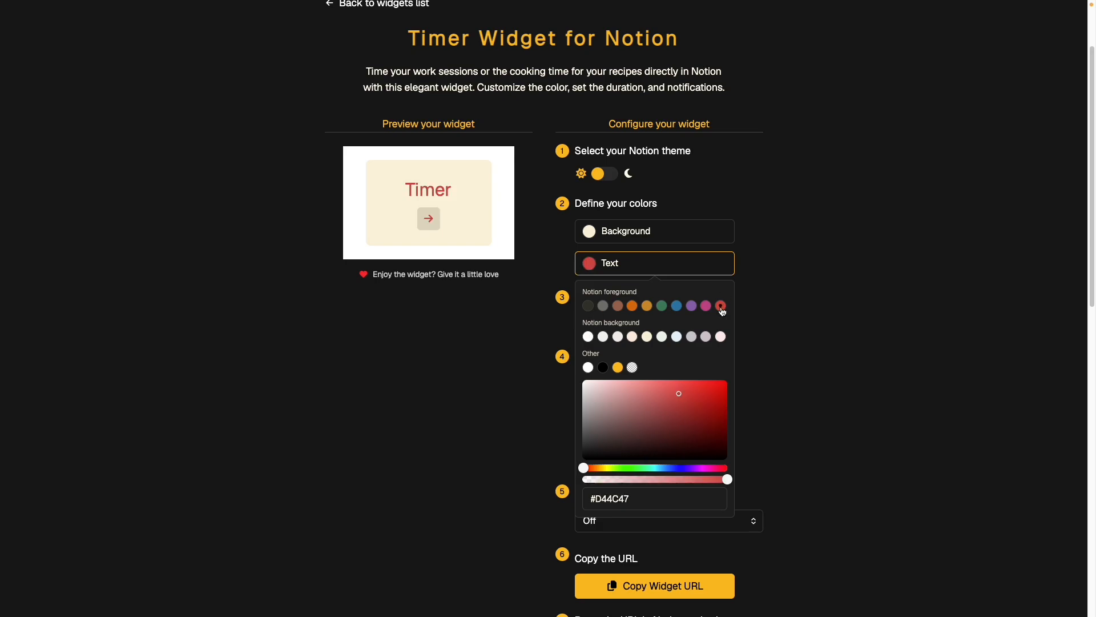
{"action": "left_click", "coordinate": [537, 325]}
{"action": "scroll", "coordinate": [514, 343], "scroll_direction": "down", "scroll_amount": 3}
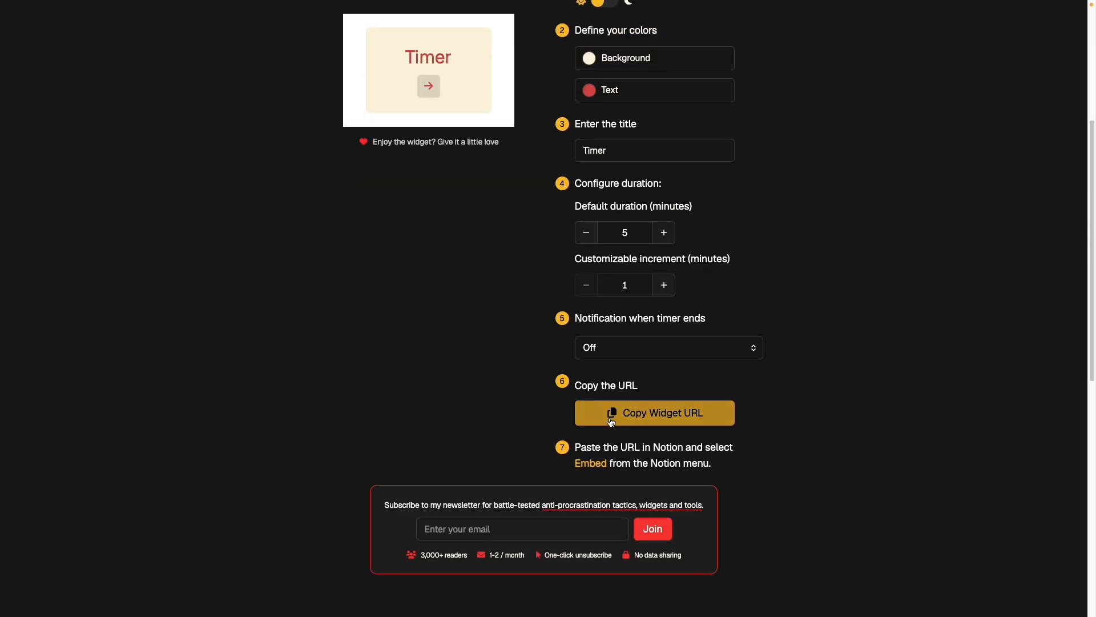
{"action": "left_click", "coordinate": [656, 413]}
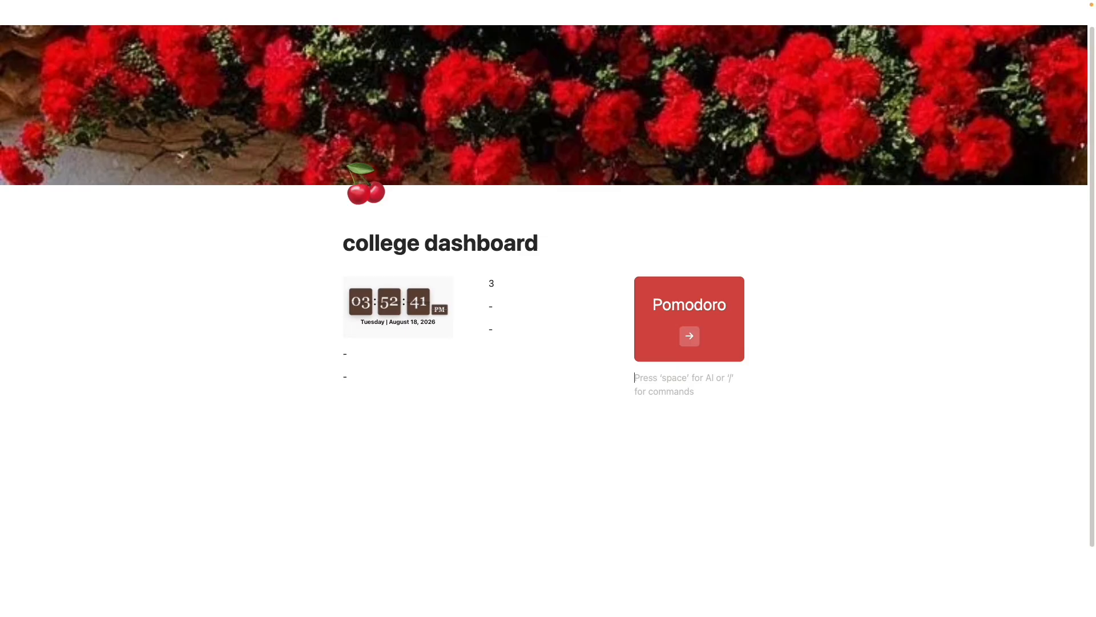
- Embed the copied timer link below the Pomodoro widget, shorten the block, and open the timer's controls
{"action": "key", "text": "super+v"}
{"action": "key", "text": "Down"}
{"action": "key", "text": "Down"}
{"action": "key", "text": "Down"}
{"action": "key", "text": "Return"}
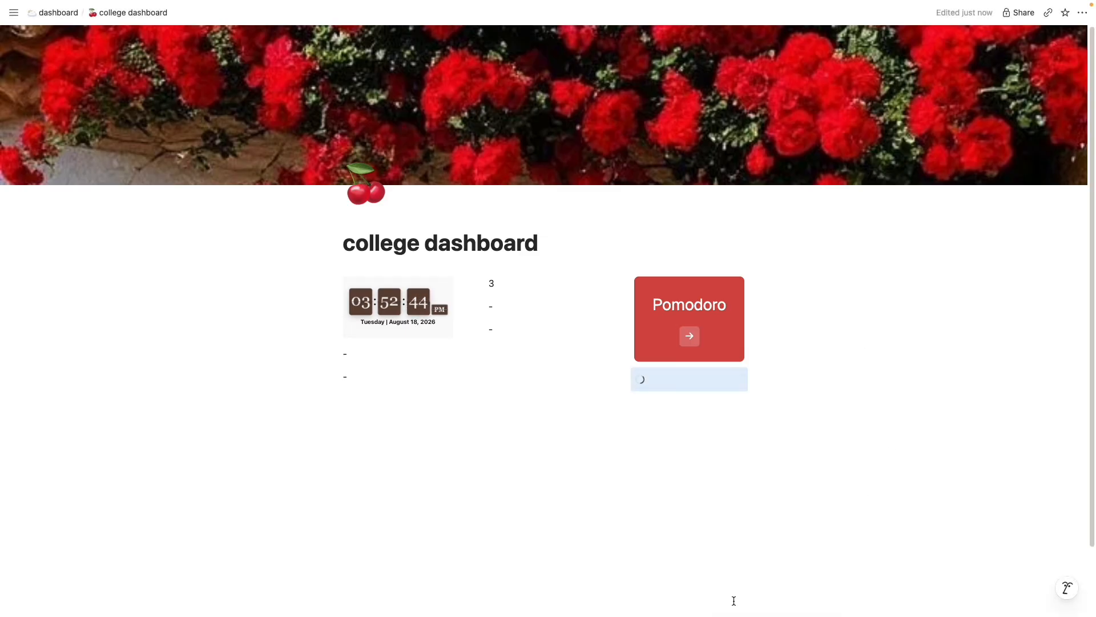
{"action": "left_click_drag", "start_coordinate": [749, 553], "coordinate": [748, 436]}
{"action": "left_click", "coordinate": [689, 418]}
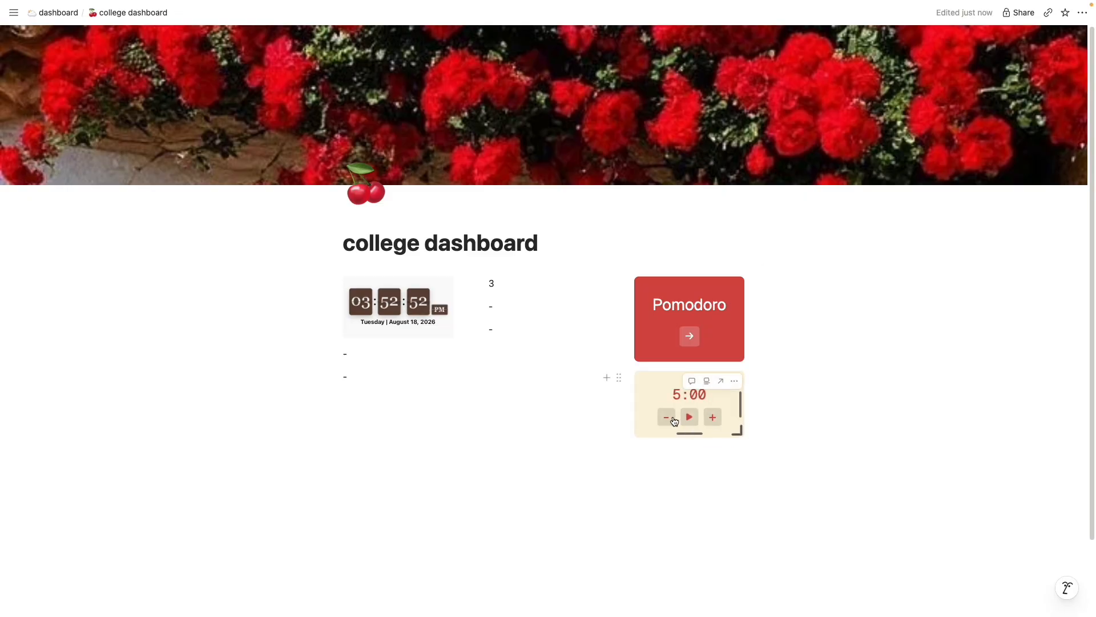
{"action": "left_click", "coordinate": [551, 438]}
- Add the "welcome back" red flower banner image below the page title and remove the empty line above it
{"action": "mouse_move", "coordinate": [737, 2]}
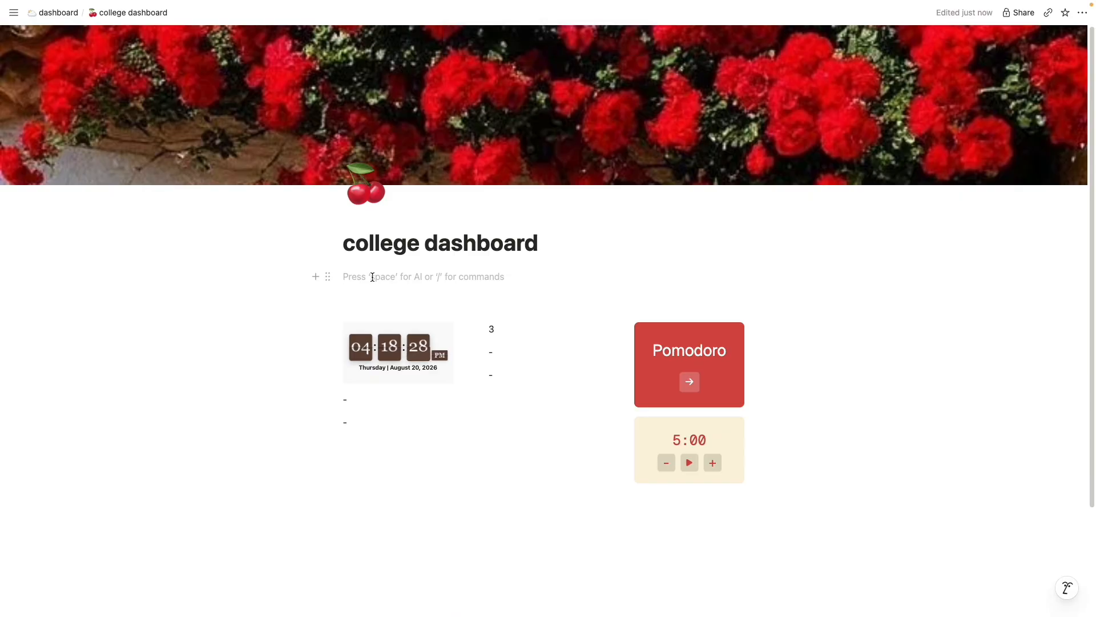
{"action": "left_click_drag", "start_coordinate": [315, 347], "coordinate": [384, 276]}
{"action": "left_click", "coordinate": [384, 276]}
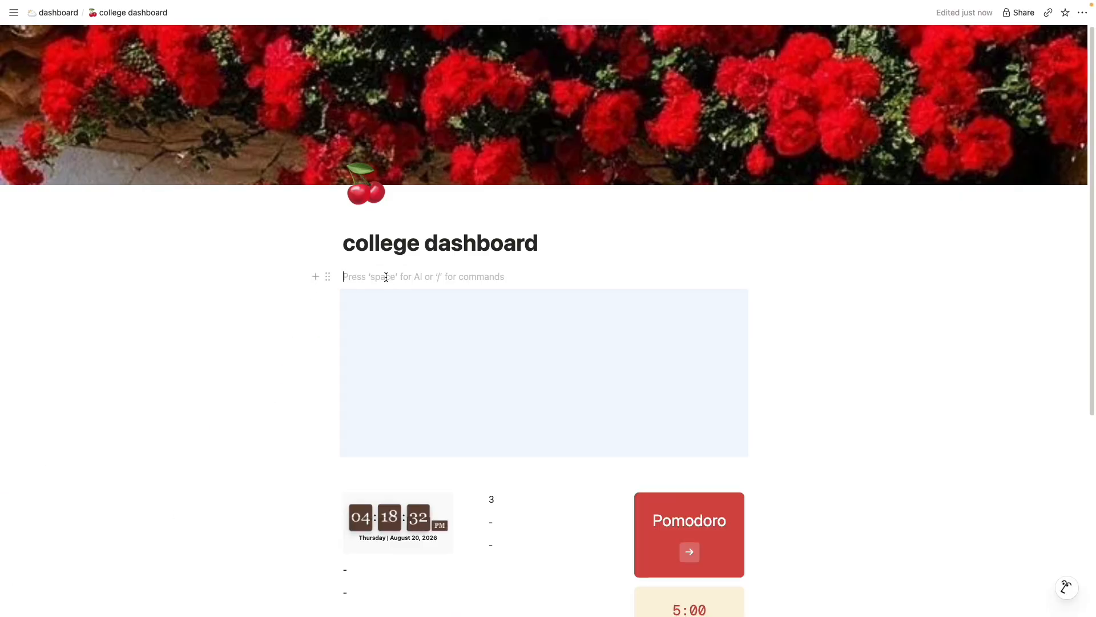
{"action": "key", "text": "BackSpace"}
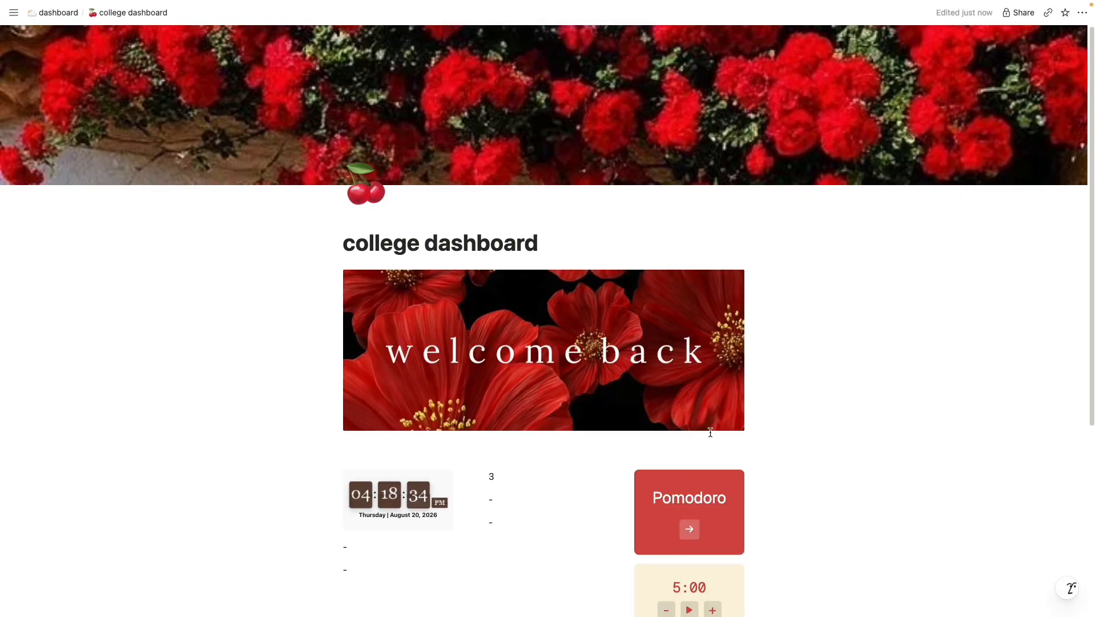
{"action": "left_click", "coordinate": [620, 313]}
{"action": "left_click", "coordinate": [735, 280]}
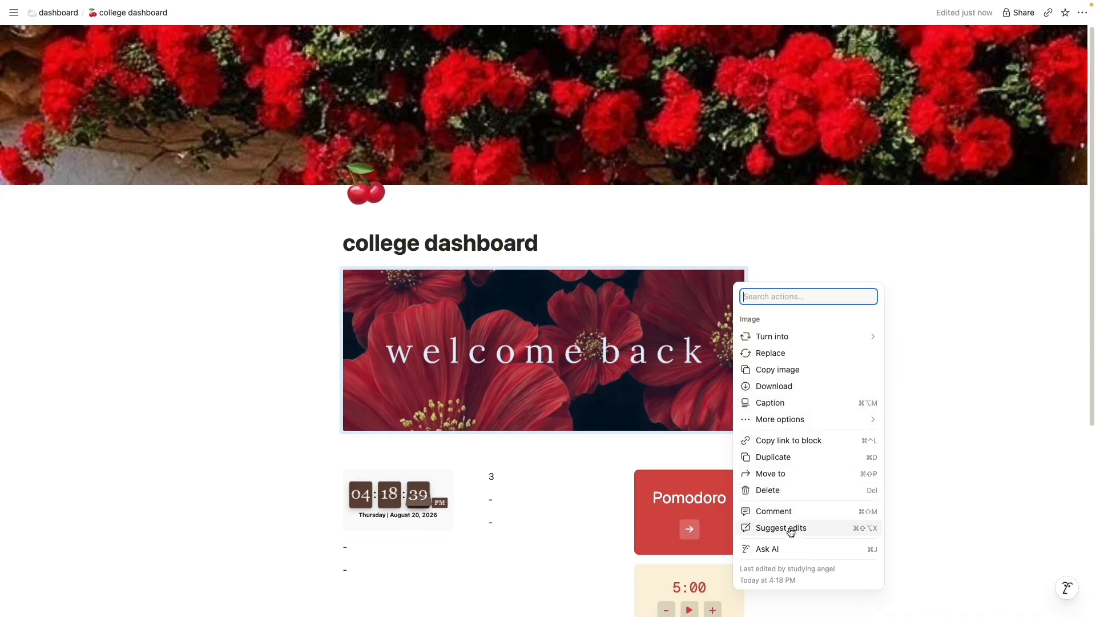
{"action": "mouse_move", "coordinate": [781, 340]}
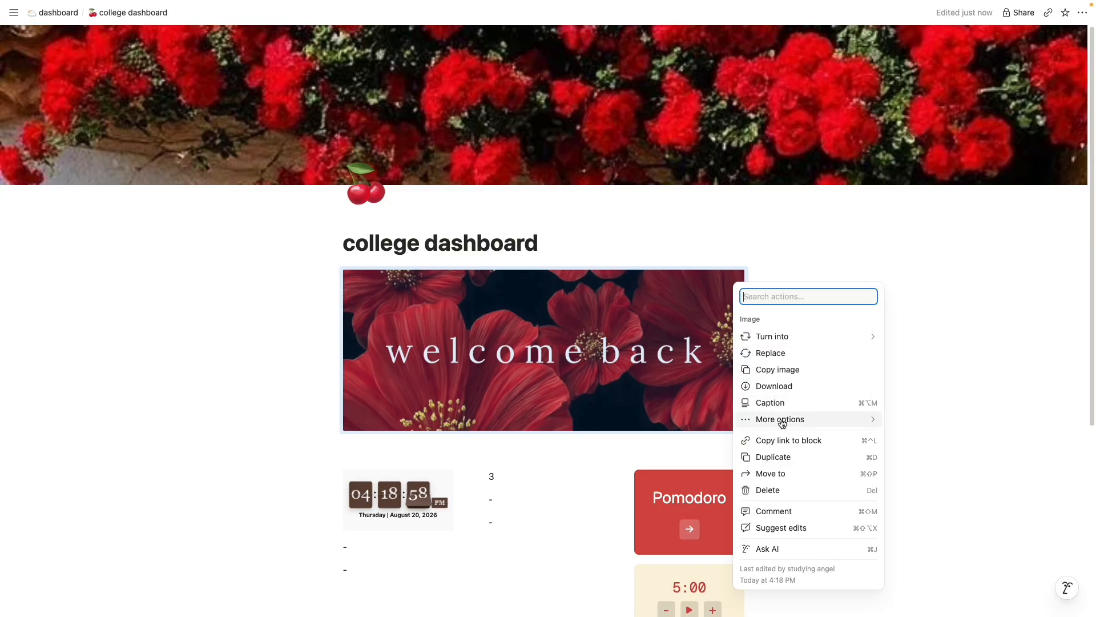
{"action": "mouse_move", "coordinate": [783, 425]}
{"action": "left_click", "coordinate": [907, 388]}
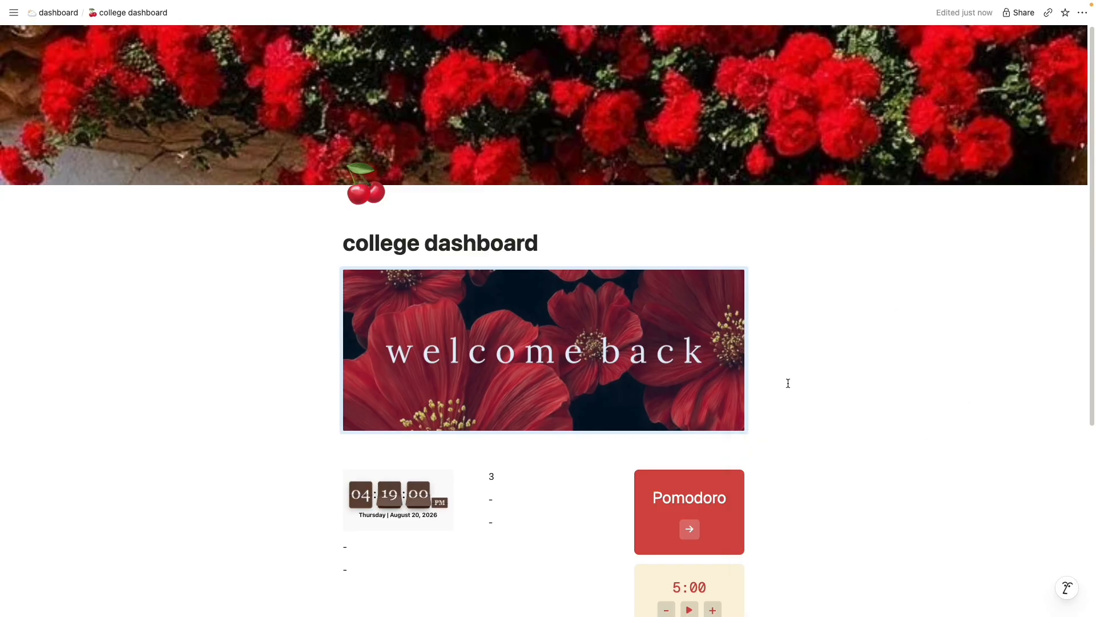
- Crop the "welcome back" banner to a slimmer strip by trimming its lower and upper edges, and save the crop
{"action": "mouse_move", "coordinate": [661, 408]}
{"action": "left_click", "coordinate": [702, 280]}
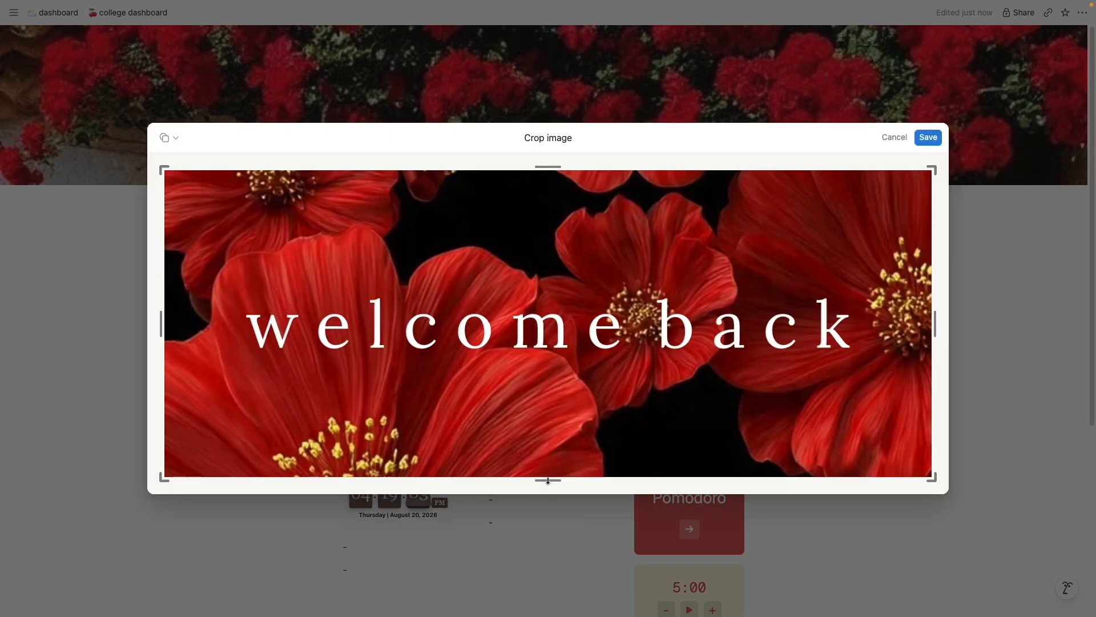
{"action": "left_click_drag", "start_coordinate": [548, 480], "coordinate": [563, 441]}
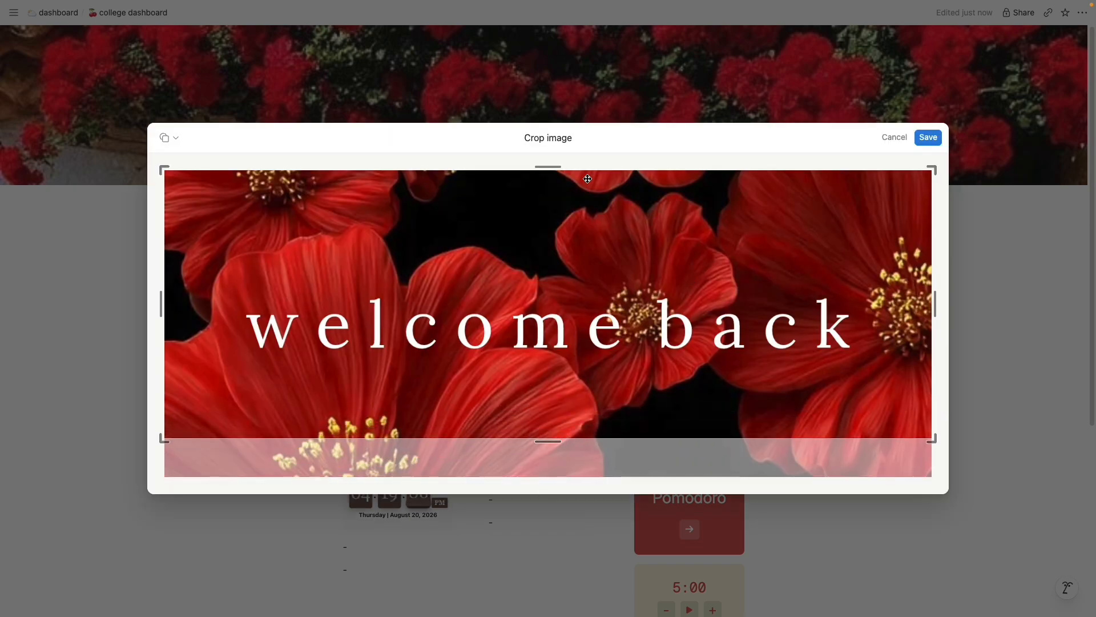
{"action": "left_click_drag", "start_coordinate": [548, 168], "coordinate": [549, 233]}
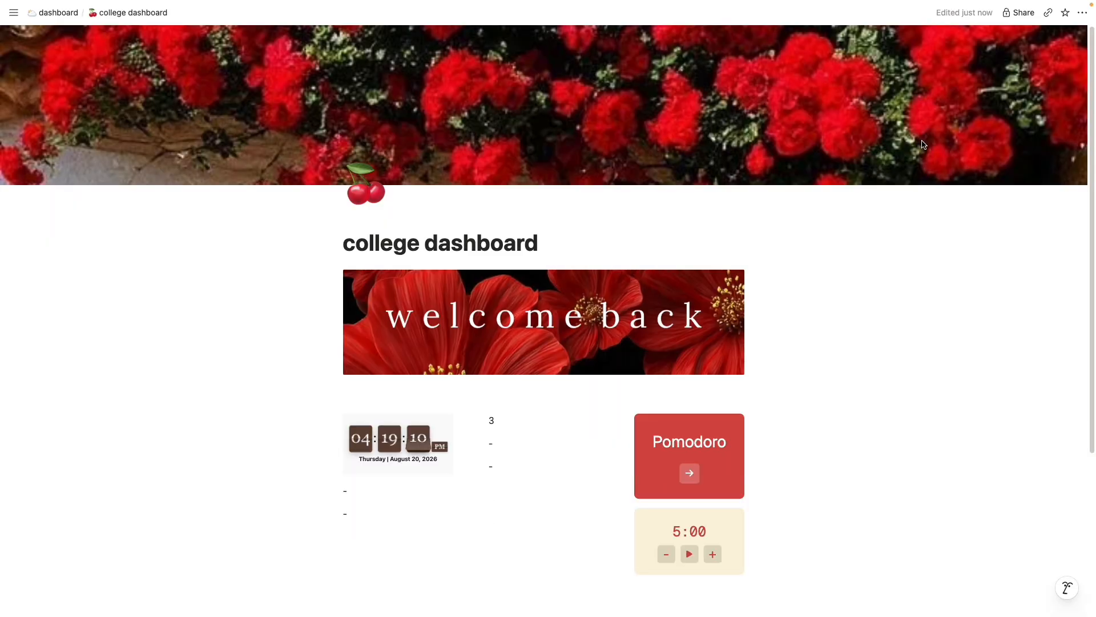
- Remove the empty line between the banner and the row of widget columns
{"action": "left_click", "coordinate": [402, 401]}
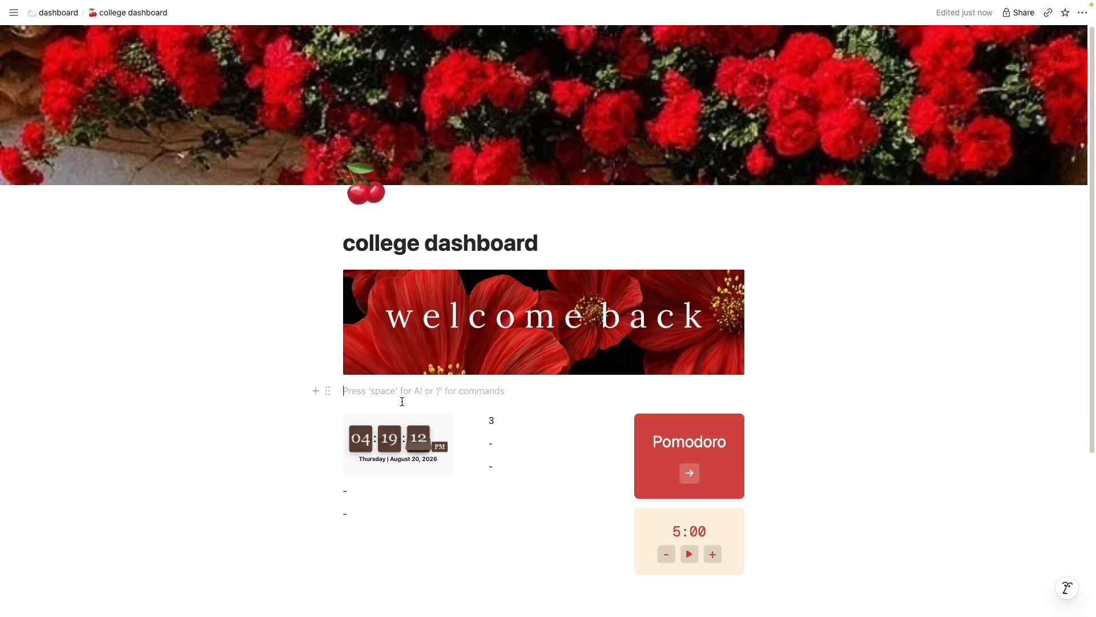
{"action": "key", "text": "BackSpace"}
{"action": "left_click", "coordinate": [371, 383]}
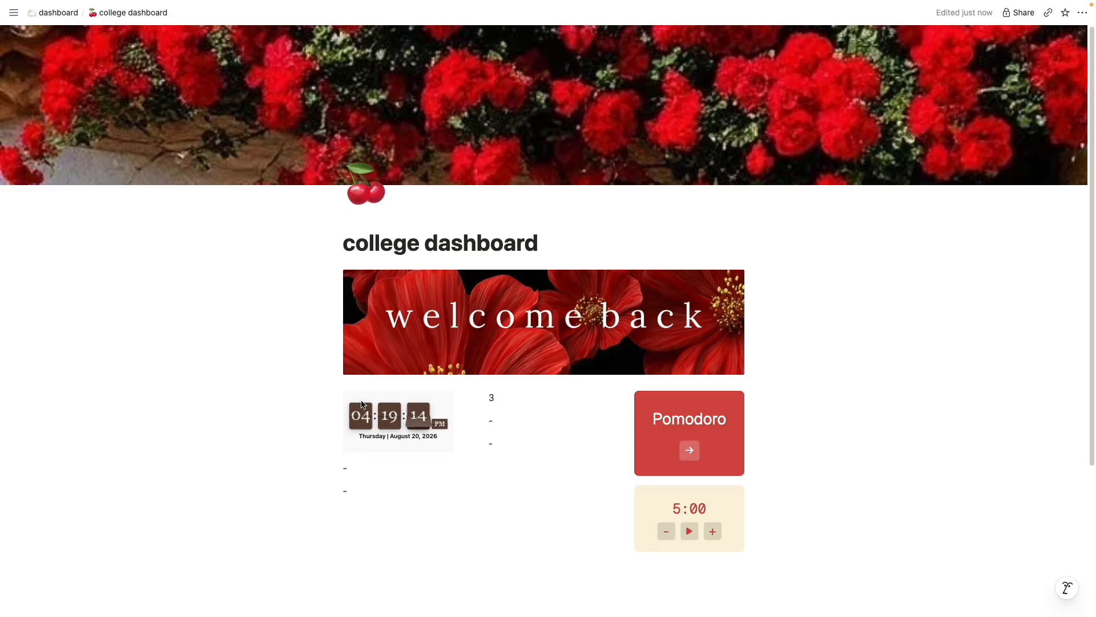
- Switch to the "welcome back" design in Canva, add a second page, and paste the cherry photo onto it
{"action": "left_click", "coordinate": [806, 25]}
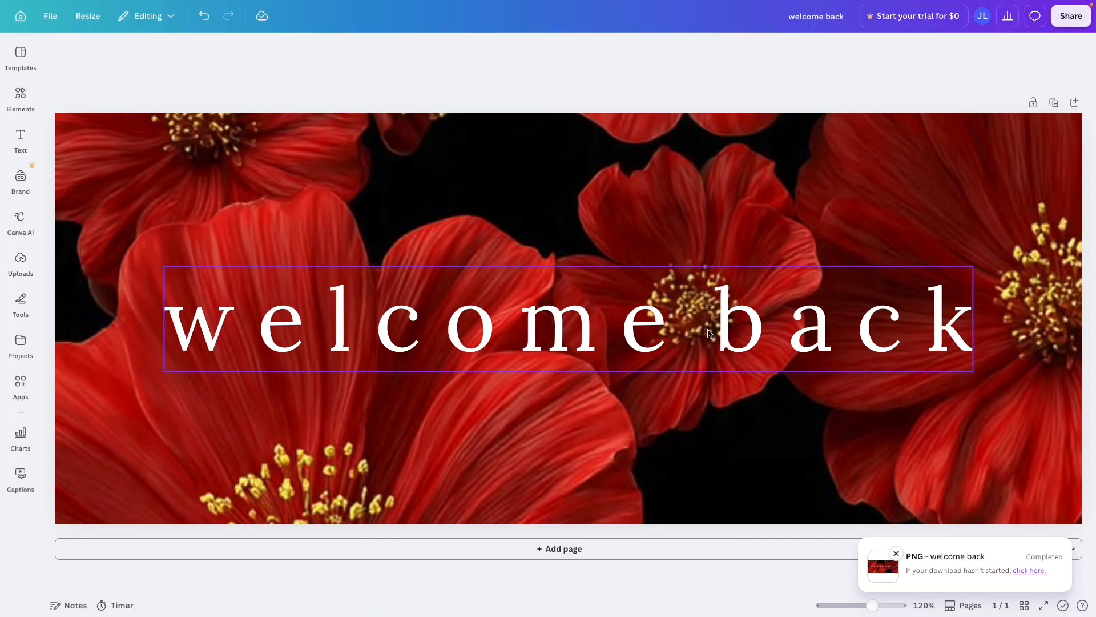
{"action": "left_click", "coordinate": [535, 553]}
{"action": "key", "text": "ctrl+v"}
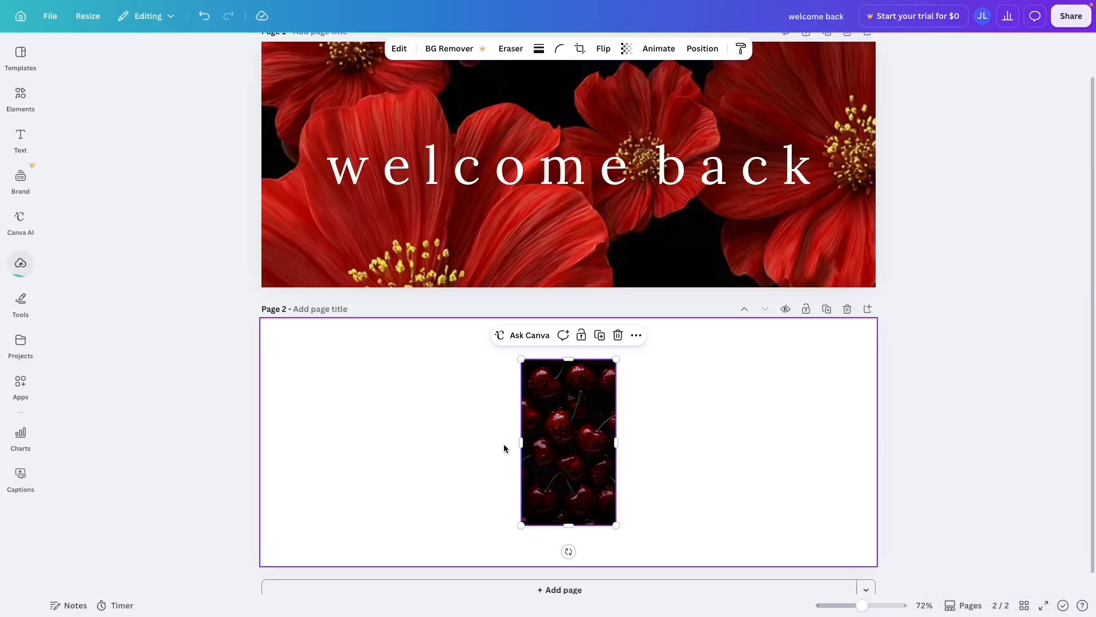
- Set the cherry photo as the second page's background and reposition it within the frame
{"action": "left_click", "coordinate": [636, 335]}
{"action": "left_click", "coordinate": [700, 266]}
{"action": "double_click", "coordinate": [643, 520]}
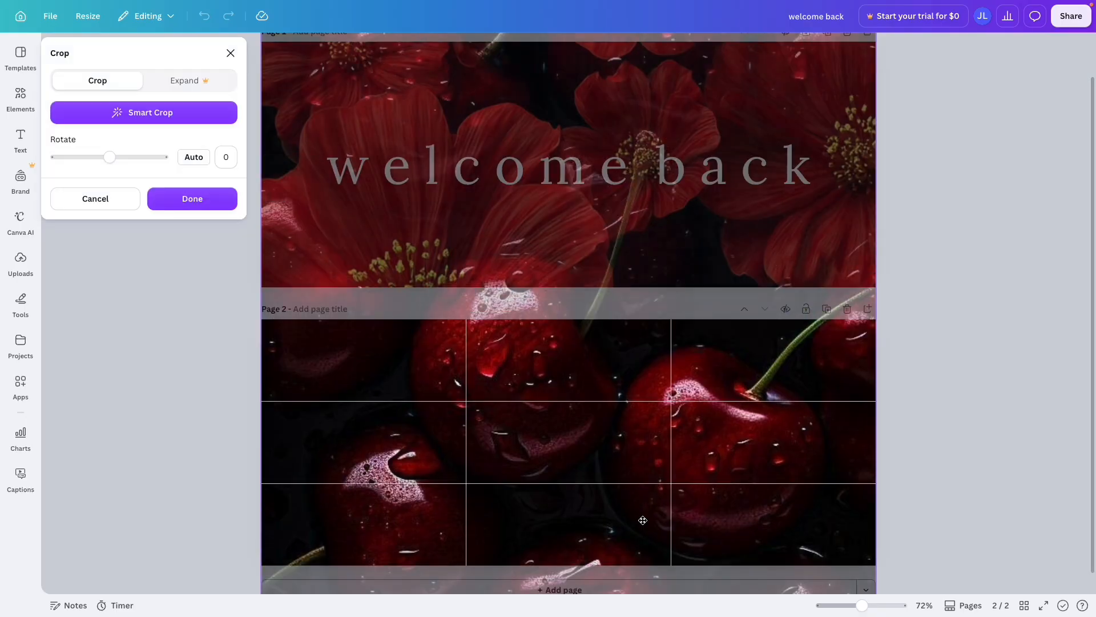
{"action": "left_click", "coordinate": [913, 493]}
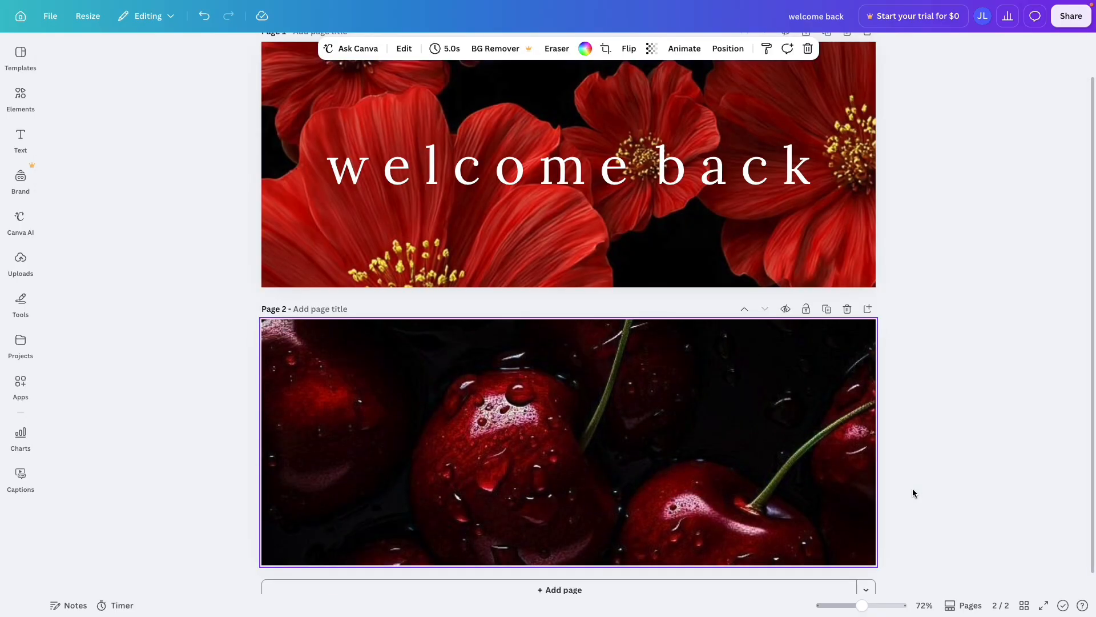
- Duplicate the "welcome back" text onto the cherry page and replace its wording with "get things done!"
{"action": "left_click", "coordinate": [432, 173]}
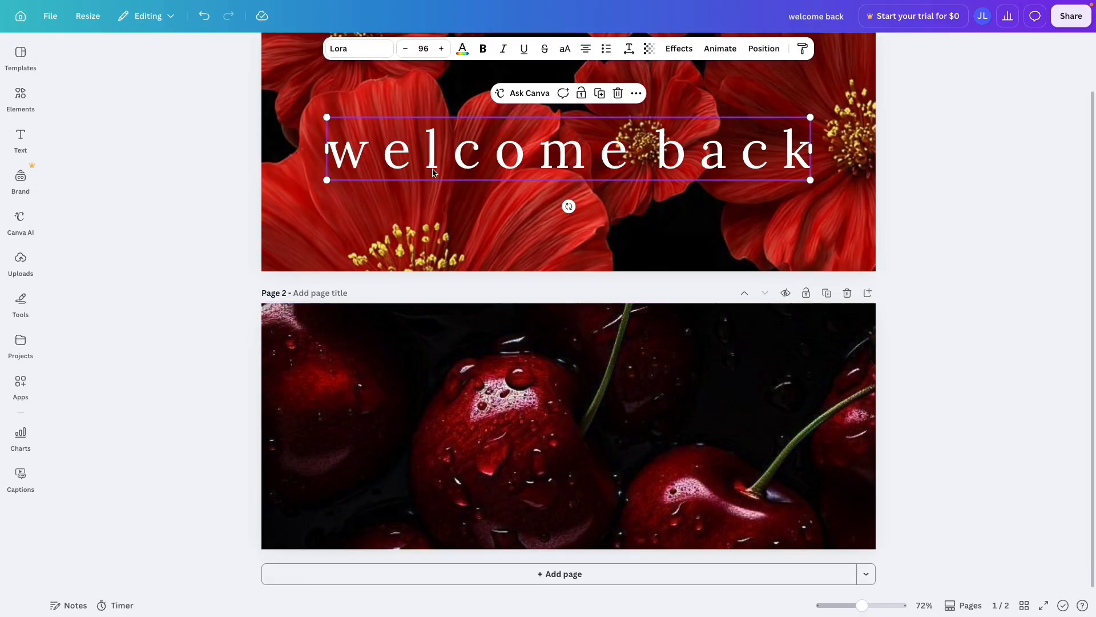
{"action": "left_click", "coordinate": [600, 93]}
{"action": "left_click_drag", "start_coordinate": [610, 462], "coordinate": [609, 432]}
{"action": "double_click", "coordinate": [610, 433]}
{"action": "key", "text": "BackSpace"}
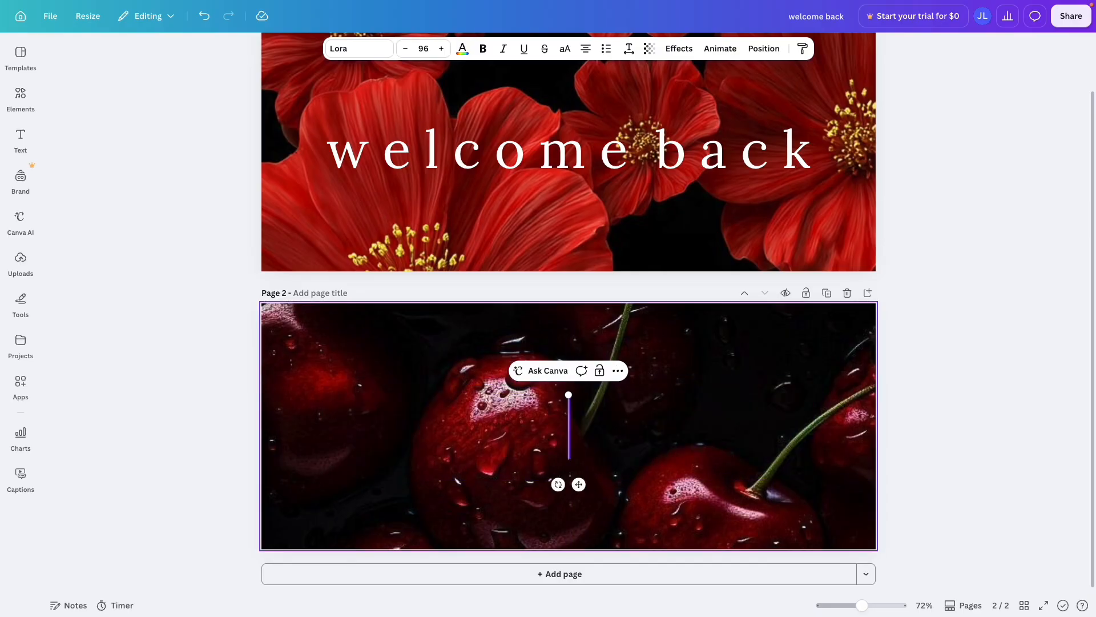
{"action": "type", "text": "get things"}
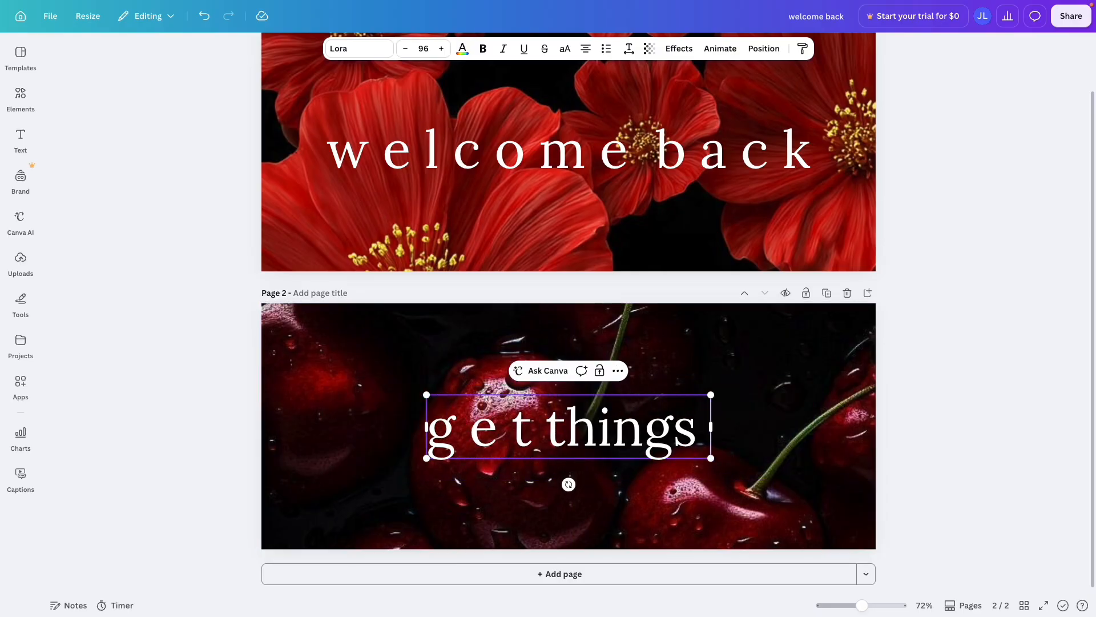
{"action": "type", "text": " done!"}
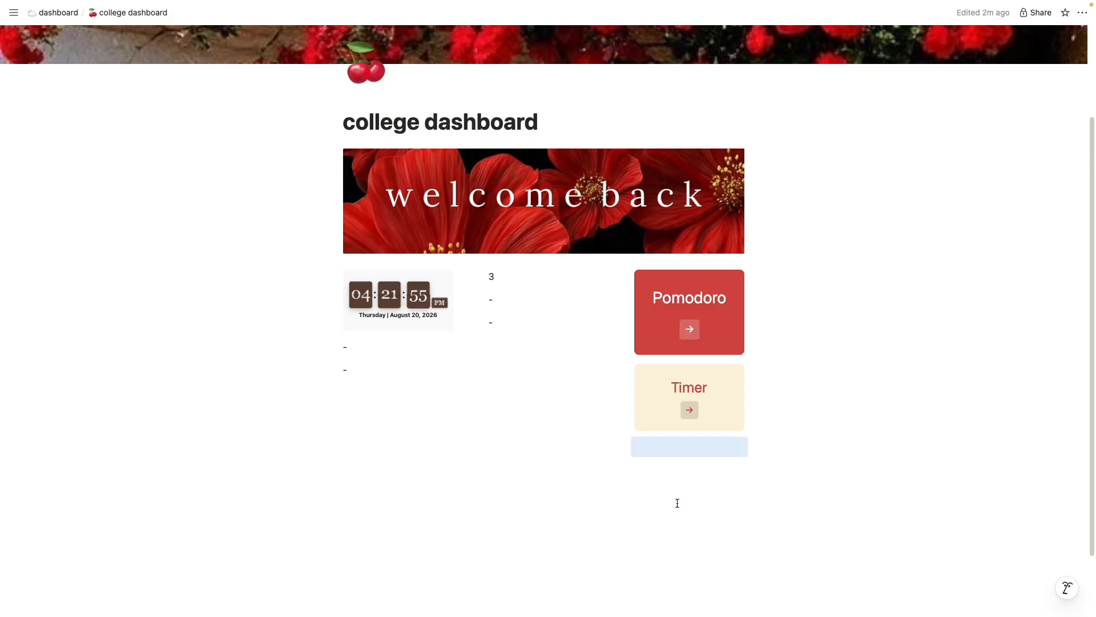
- Return to the Notion college dashboard and add the "get things done!" cherry banner below the widget columns
{"action": "left_click_drag", "start_coordinate": [677, 503], "coordinate": [483, 536]}
{"action": "left_click", "coordinate": [365, 506]}
{"action": "left_click_drag", "start_coordinate": [2, 485], "coordinate": [671, 462]}
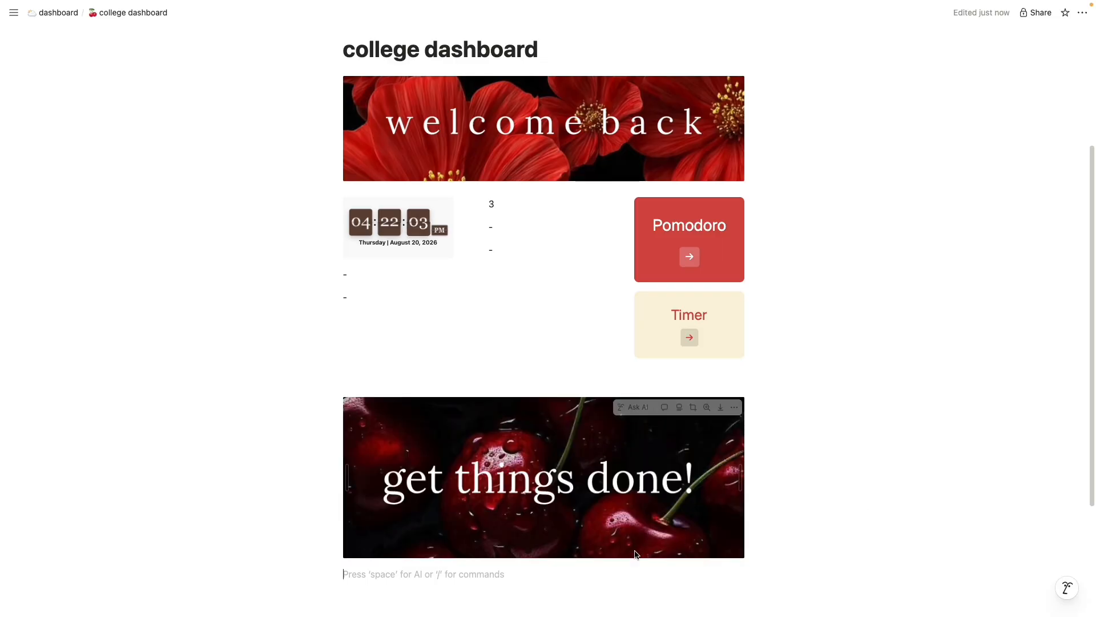
- Crop the "get things done!" banner to a slimmer strip by trimming its lower and upper edges, and save the crop
{"action": "left_click", "coordinate": [669, 484]}
{"action": "left_click", "coordinate": [735, 408]}
{"action": "left_click", "coordinate": [654, 446]}
{"action": "left_click", "coordinate": [680, 375]}
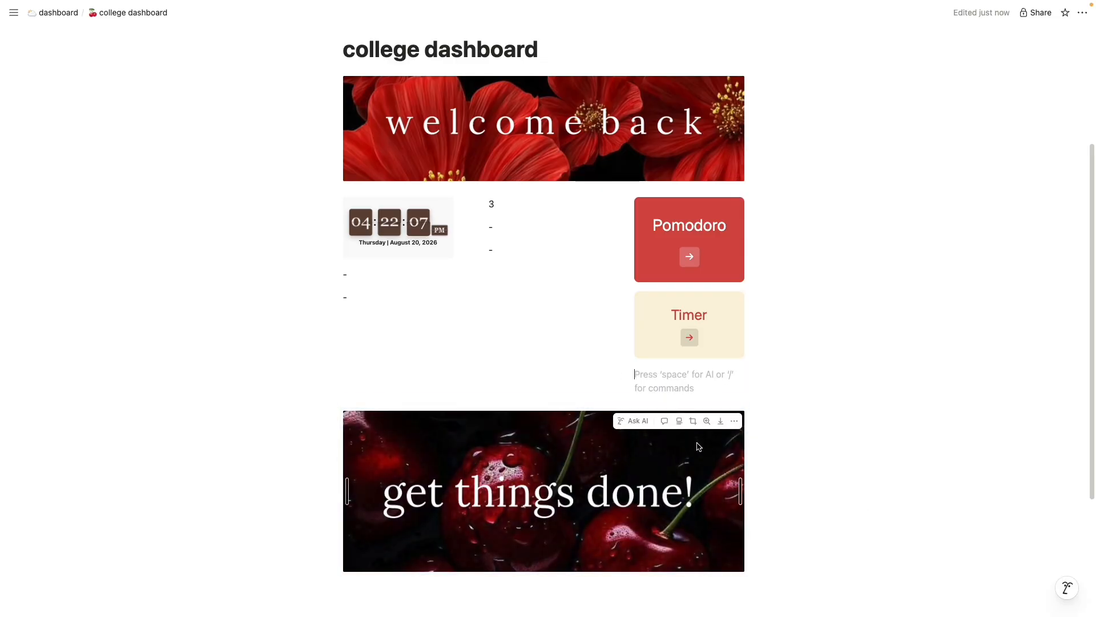
{"action": "left_click", "coordinate": [692, 421]}
{"action": "left_click_drag", "start_coordinate": [548, 479], "coordinate": [548, 427]}
{"action": "left_click_drag", "start_coordinate": [549, 170], "coordinate": [549, 232]}
{"action": "left_click", "coordinate": [928, 137]}
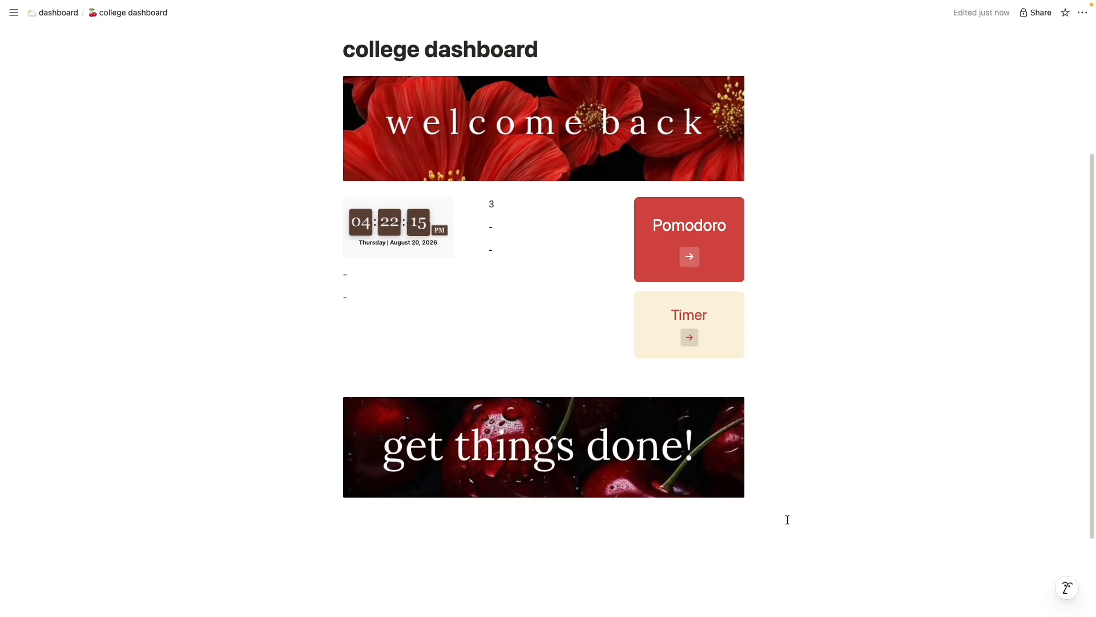
- Replace the middle column's placeholder "3" with "daily to do list:" and clear the dashes below it
{"action": "key", "text": "BackSpace"}
{"action": "type", "text": "Da"}
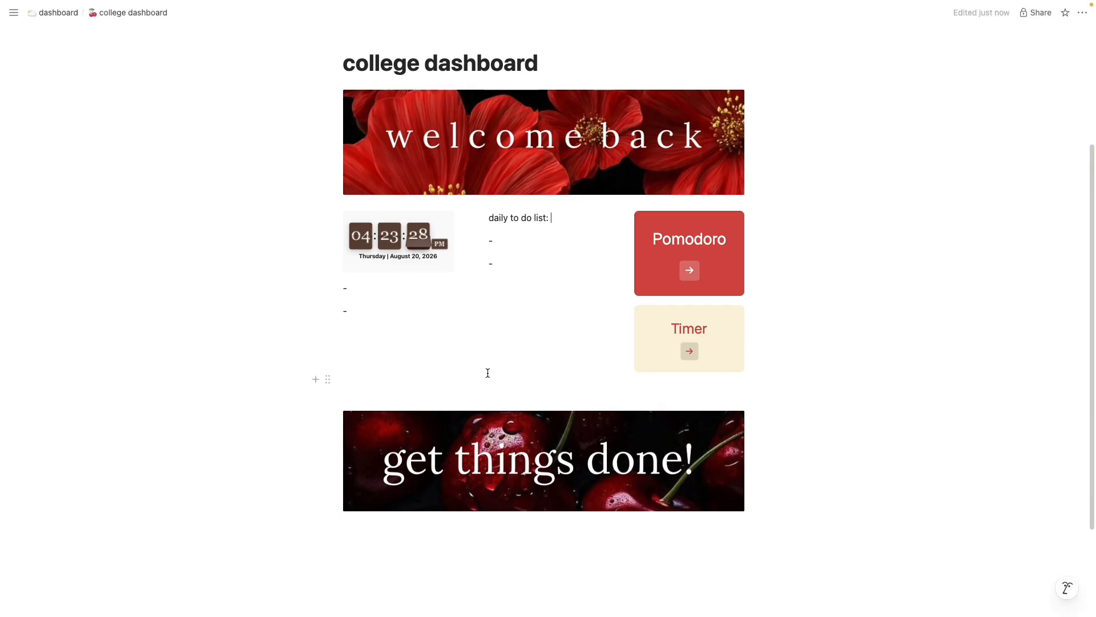
{"action": "left_click", "coordinate": [506, 266]}
{"action": "key", "text": "BackSpace"}
{"action": "key", "text": "BackSpace"}
{"action": "key", "text": "BackSpace"}
{"action": "key", "text": "BackSpace"}
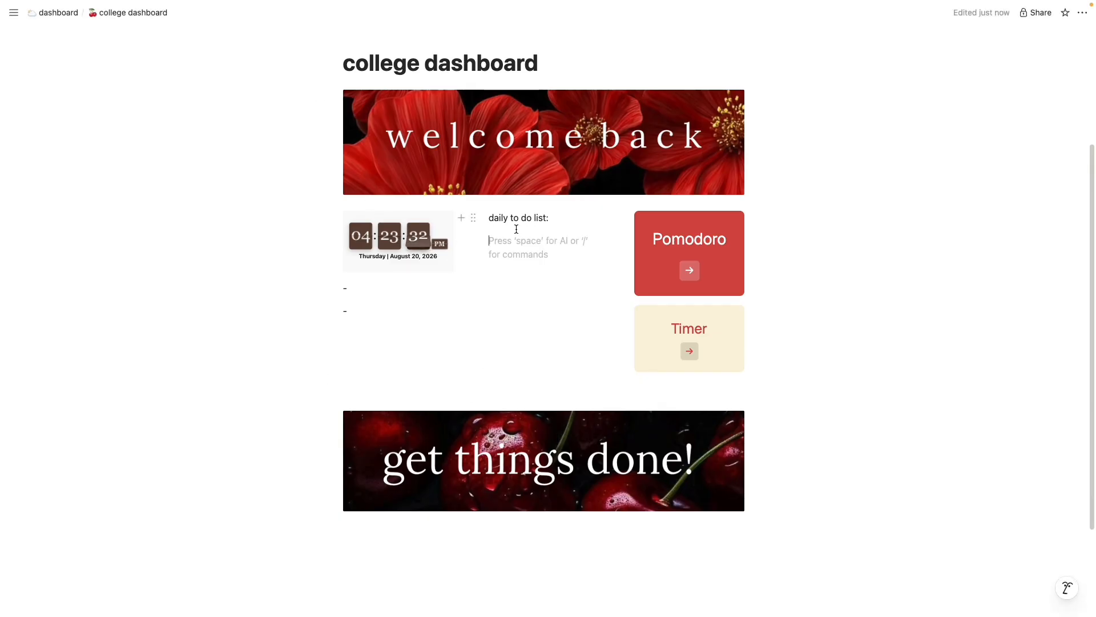
- Turn the "daily to do list:" text into a Heading 4
{"action": "left_click_drag", "start_coordinate": [551, 218], "coordinate": [486, 217]}
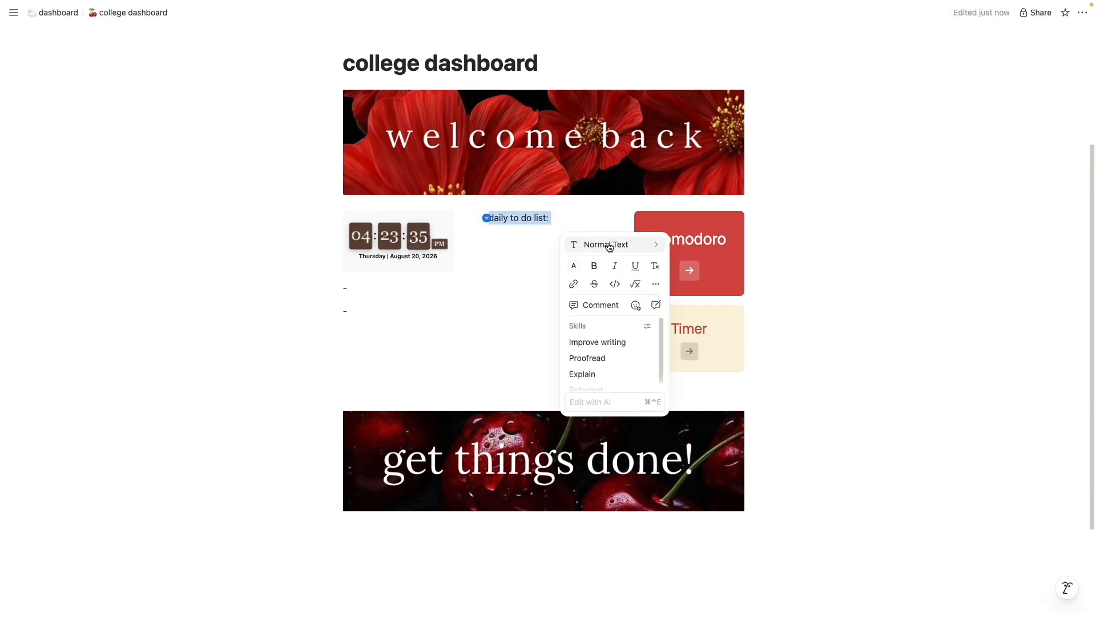
{"action": "mouse_move", "coordinate": [609, 246]}
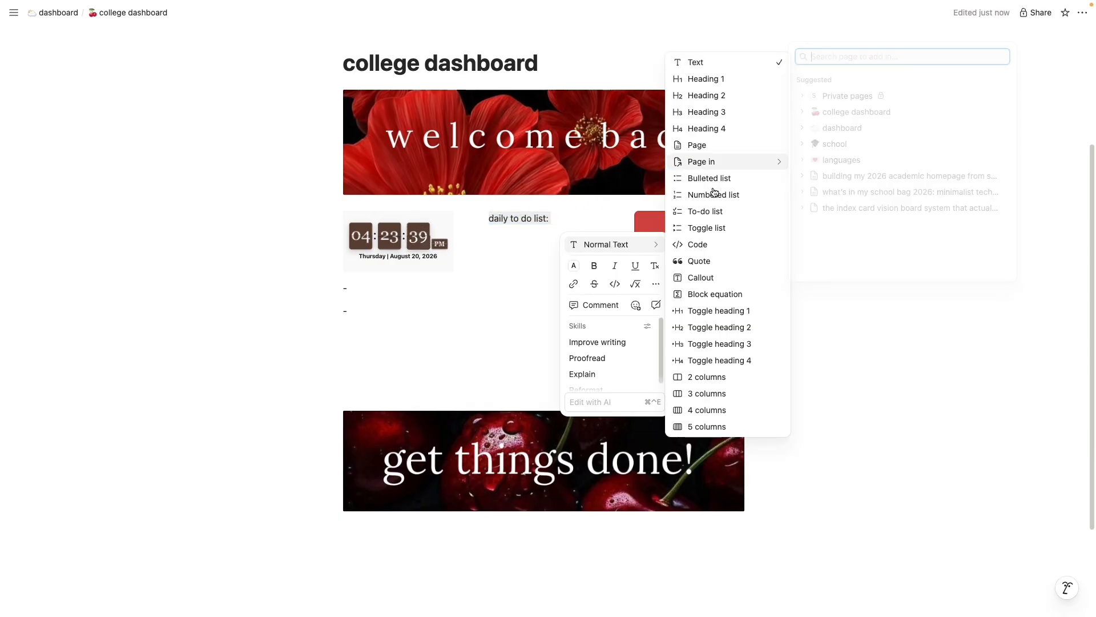
{"action": "left_click", "coordinate": [735, 110]}
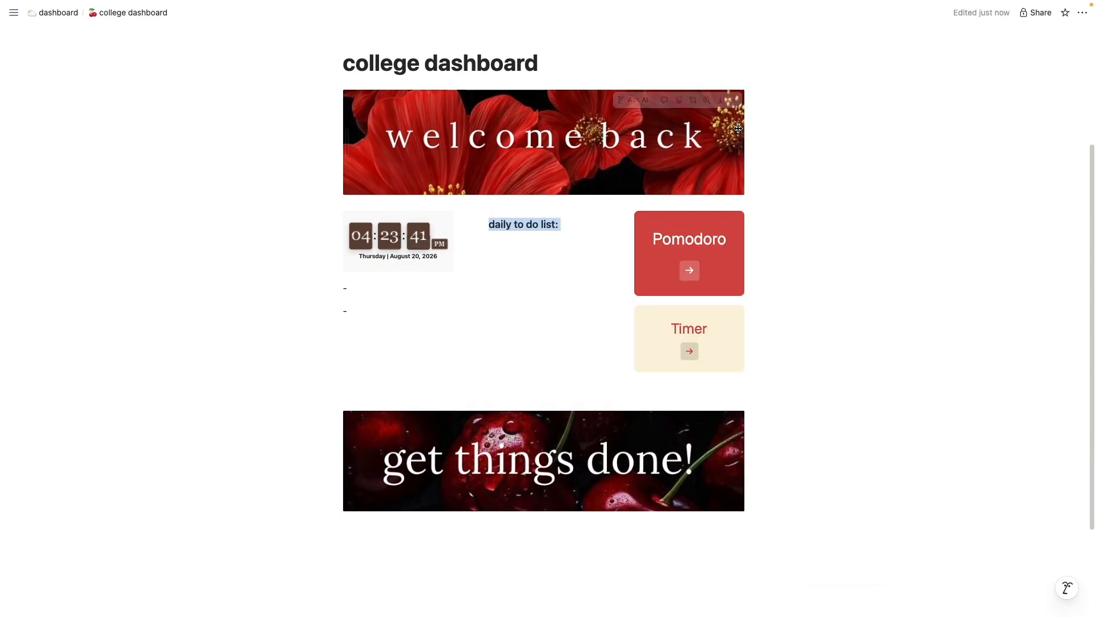
- Insert a to-do list block on the empty line under the "daily to do list:" heading
{"action": "left_click", "coordinate": [531, 245]}
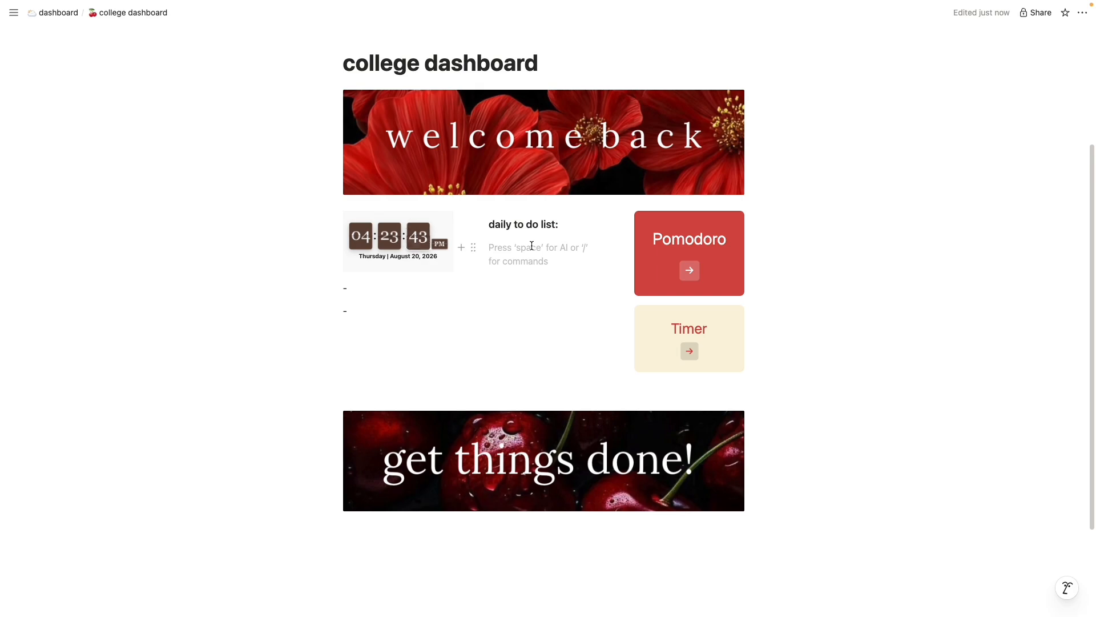
{"action": "right_click", "coordinate": [508, 248]}
{"action": "left_click", "coordinate": [492, 245]}
{"action": "type", "text": "/"}
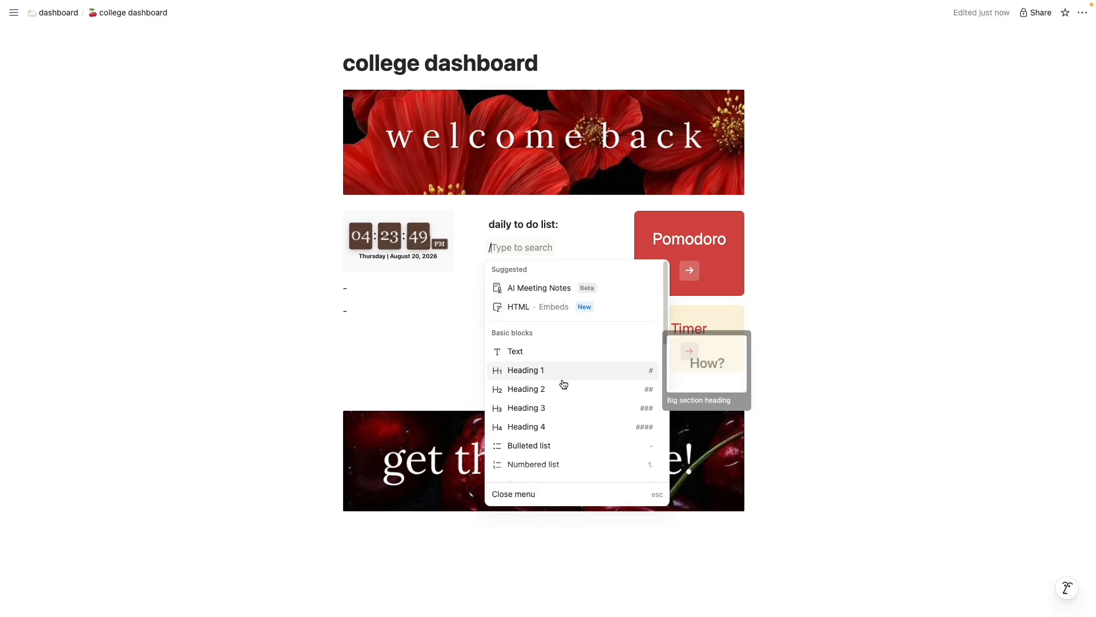
{"action": "scroll", "coordinate": [566, 384], "scroll_direction": "down", "scroll_amount": 2}
{"action": "scroll", "coordinate": [566, 384], "scroll_direction": "down", "scroll_amount": 2}
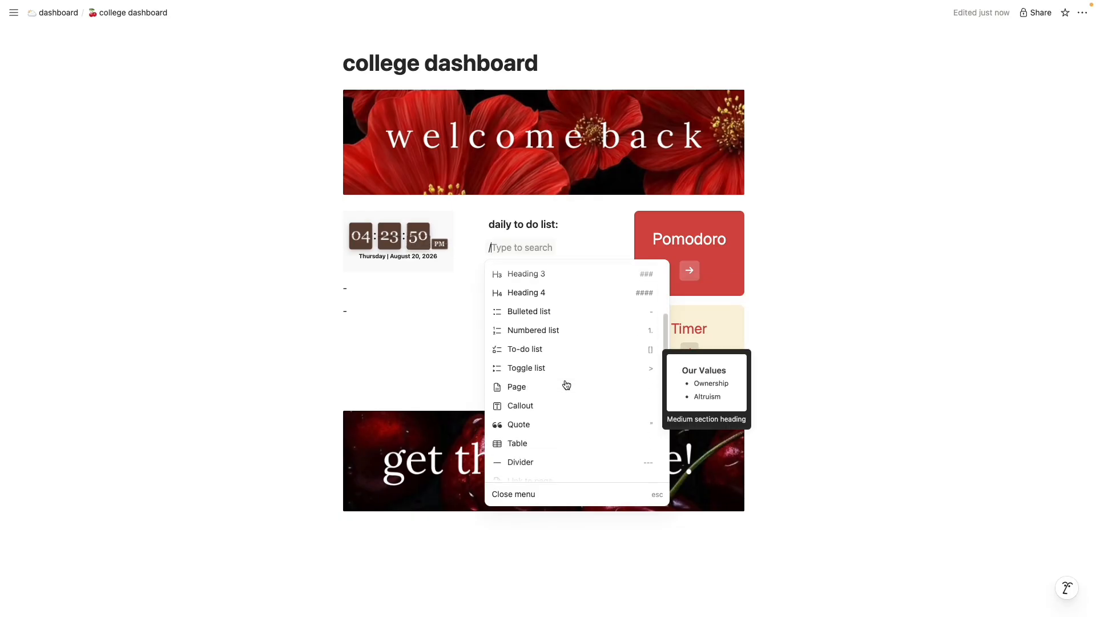
{"action": "left_click", "coordinate": [542, 341]}
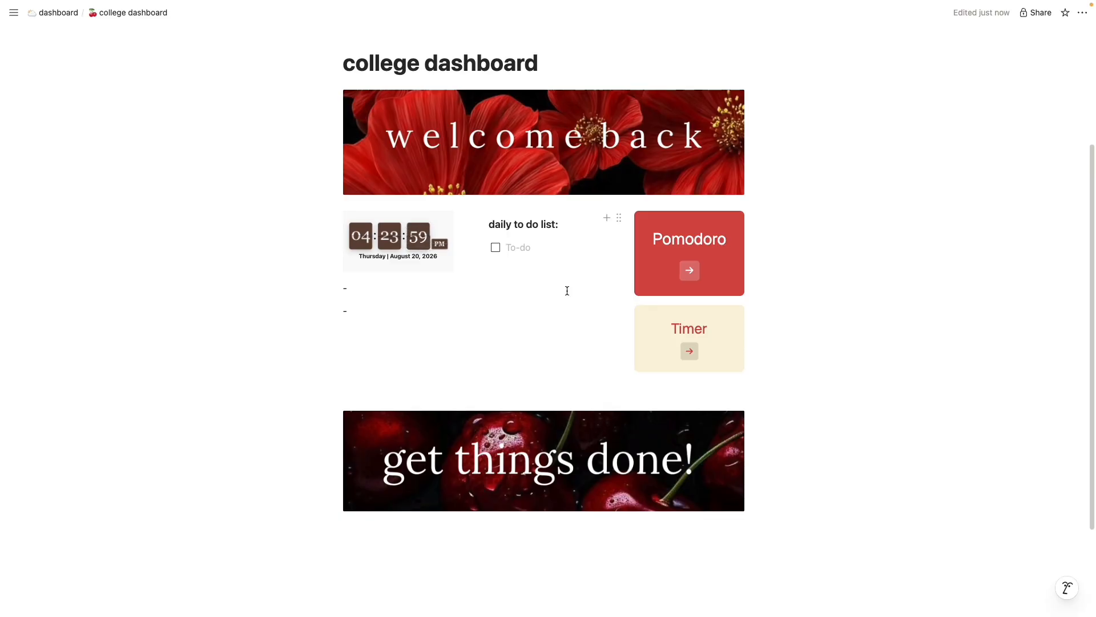
- Color the "daily to do list:" heading with red text
{"action": "left_click", "coordinate": [468, 224]}
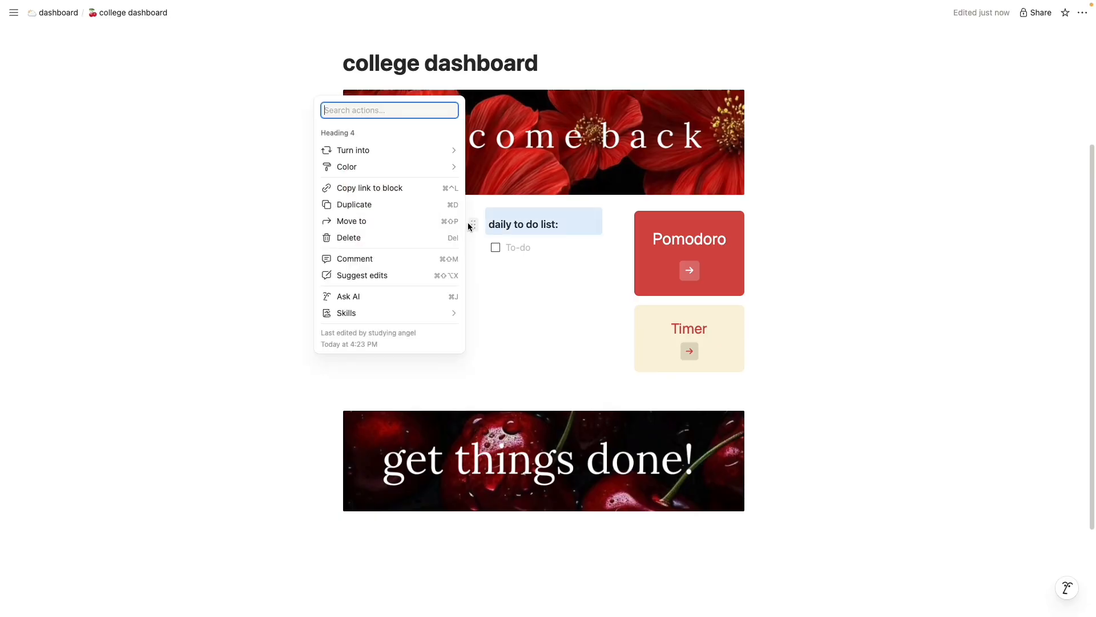
{"action": "mouse_move", "coordinate": [410, 169]}
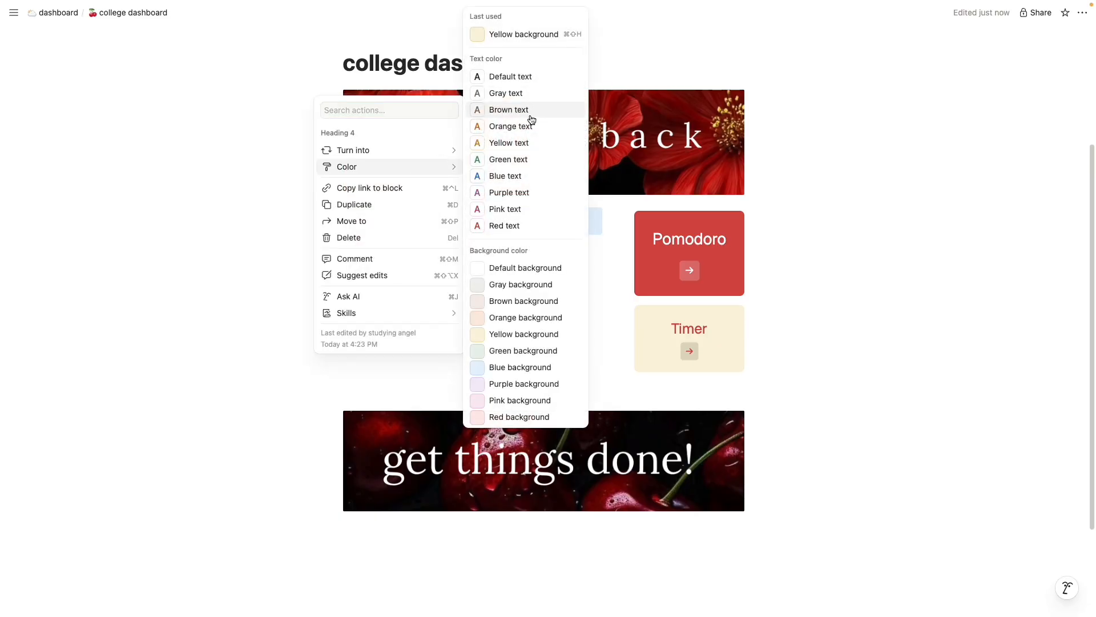
{"action": "left_click", "coordinate": [520, 226]}
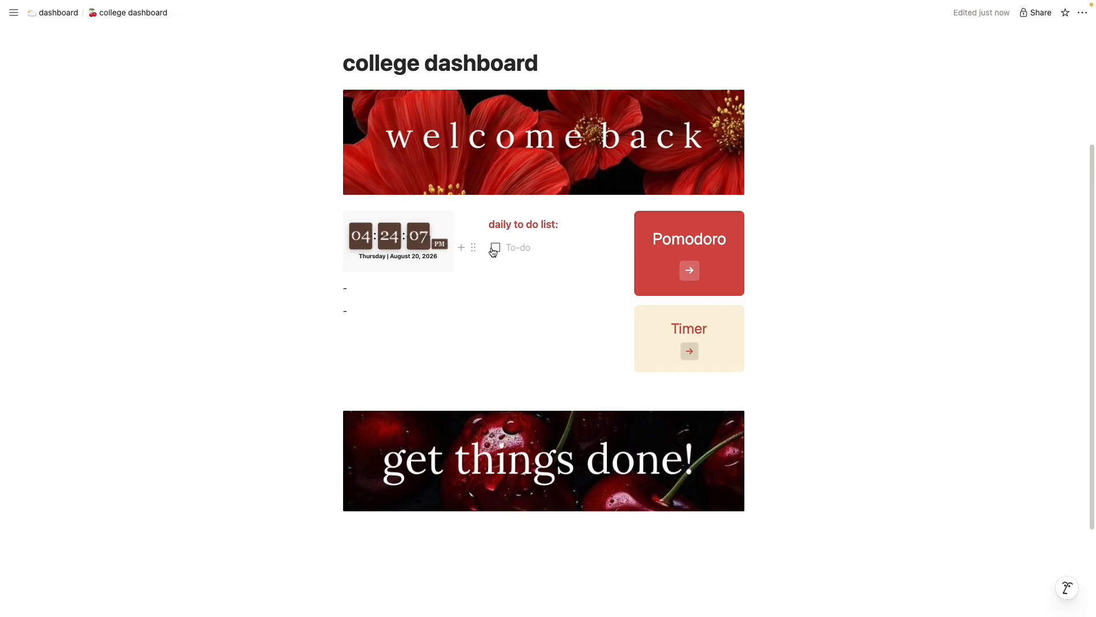
{"action": "left_click", "coordinate": [474, 247]}
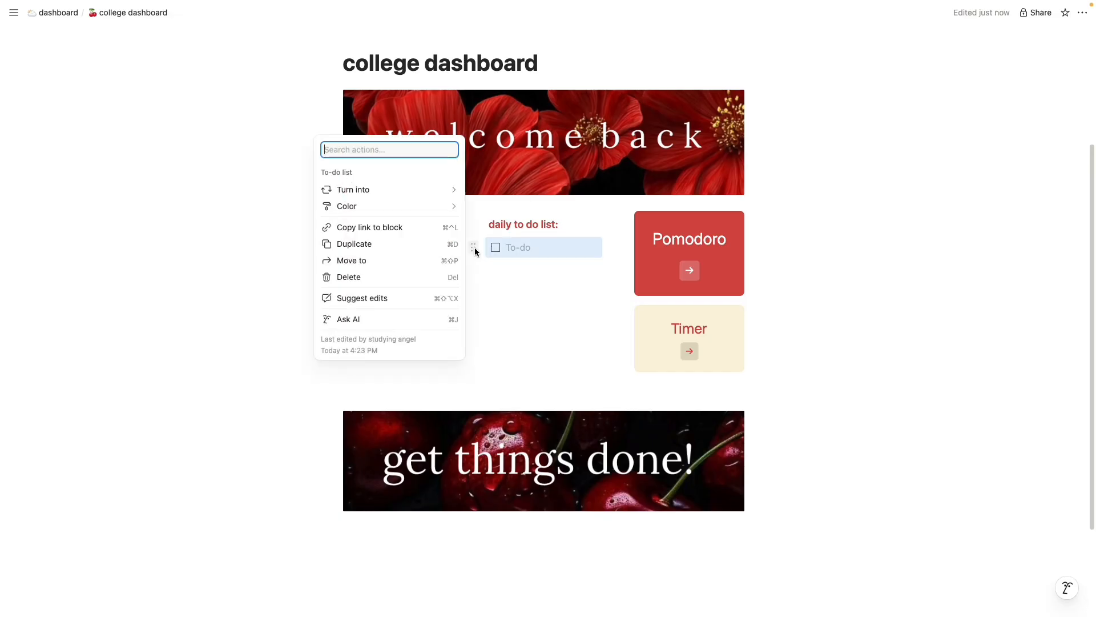
{"action": "mouse_move", "coordinate": [438, 216]}
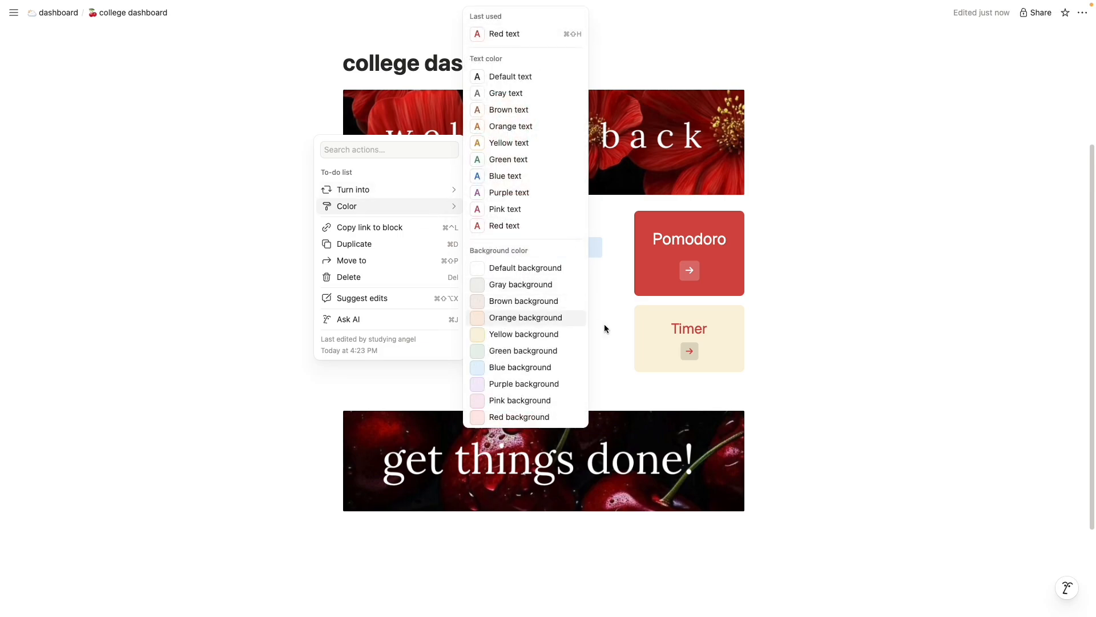
{"action": "key", "text": "Escape"}
- Fill the daily to-do list with the items 1, 2 and 3
{"action": "left_click", "coordinate": [536, 247]}
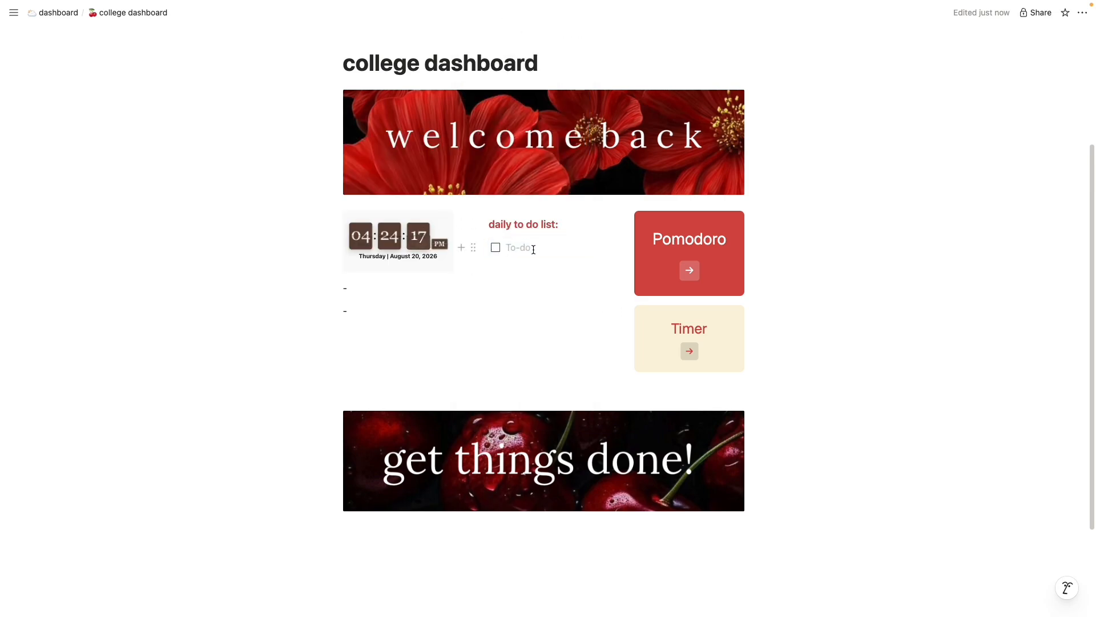
{"action": "type", "text": "1"}
{"action": "key", "text": "Return"}
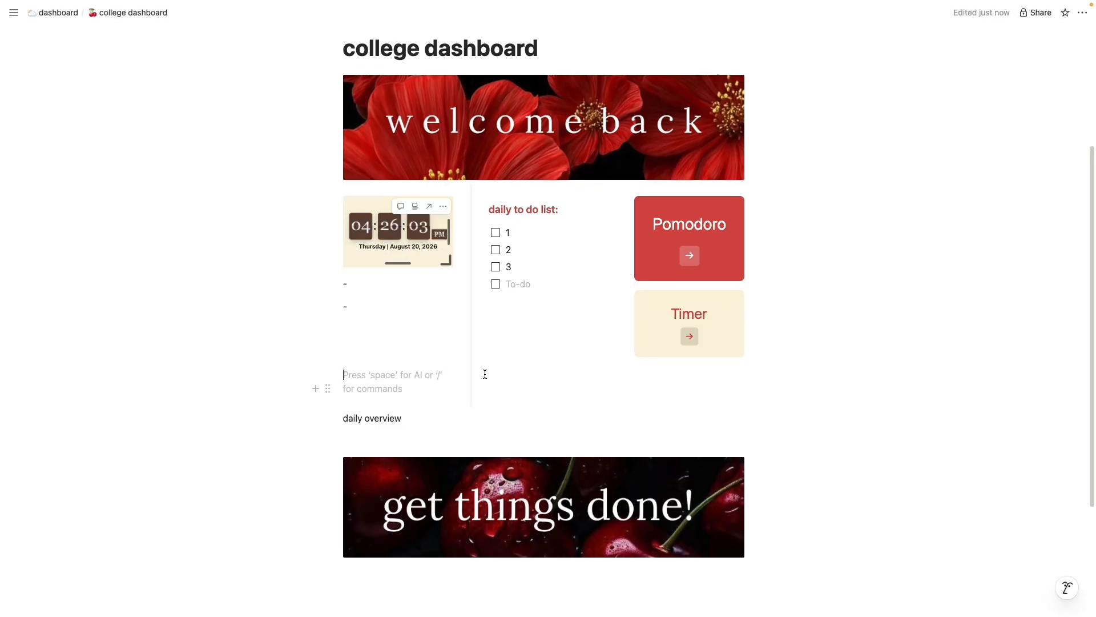
- Add an empty line directly above the "daily overview" text
{"action": "left_click_drag", "start_coordinate": [482, 372], "coordinate": [367, 398]}
{"action": "left_click", "coordinate": [345, 404]}
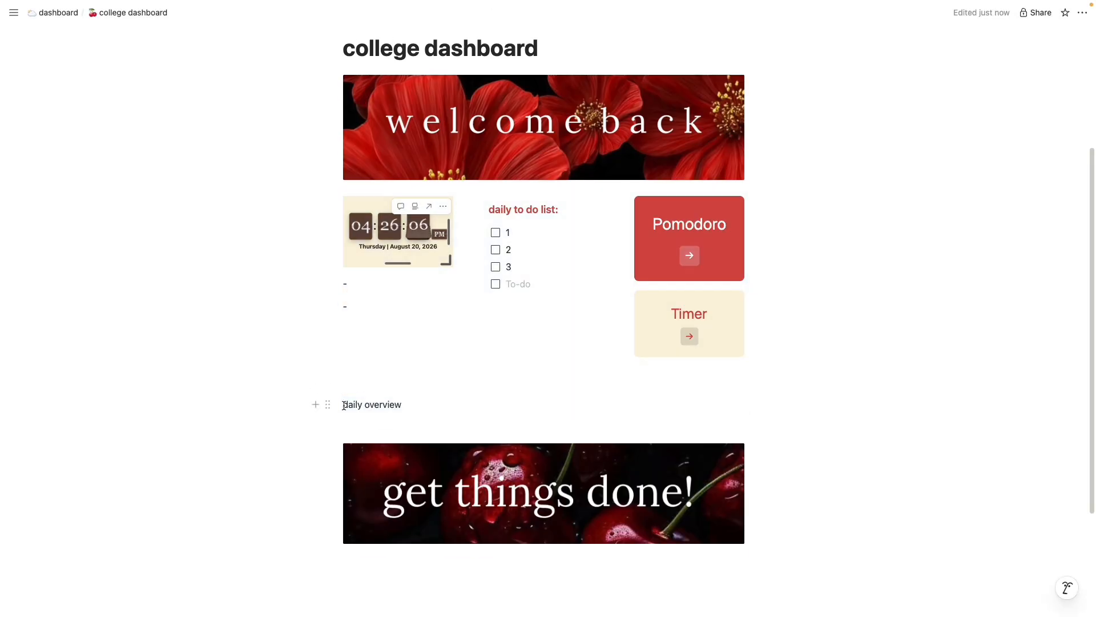
{"action": "key", "text": "Return"}
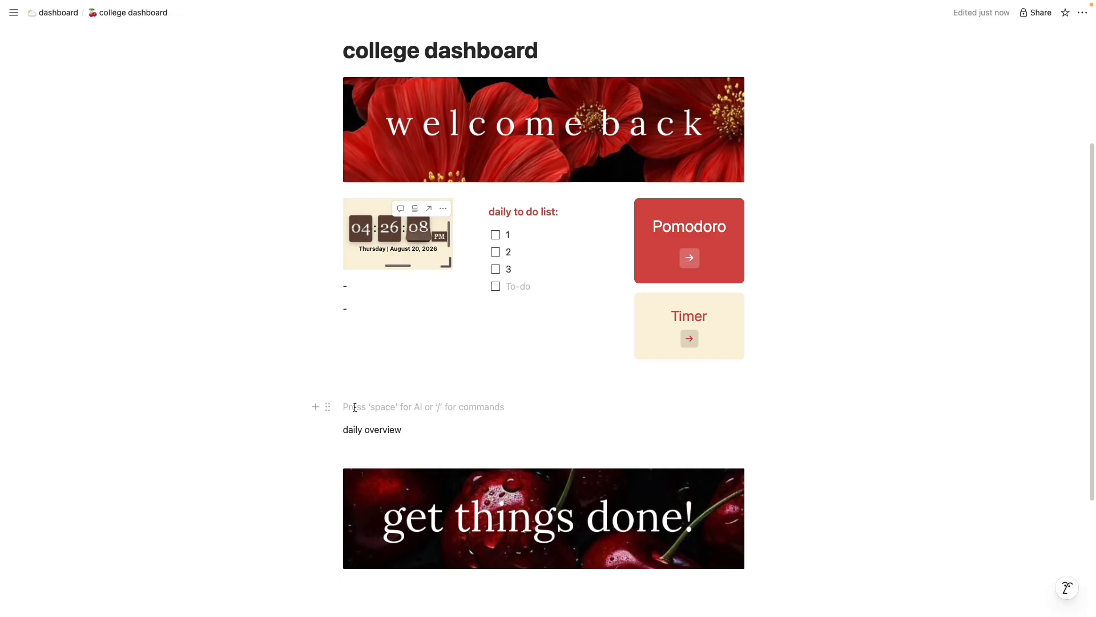
- Insert a divider above the "daily overview" text and remove it again
{"action": "right_click", "coordinate": [354, 407]}
{"action": "left_click", "coordinate": [347, 406]}
{"action": "type", "text": "/"}
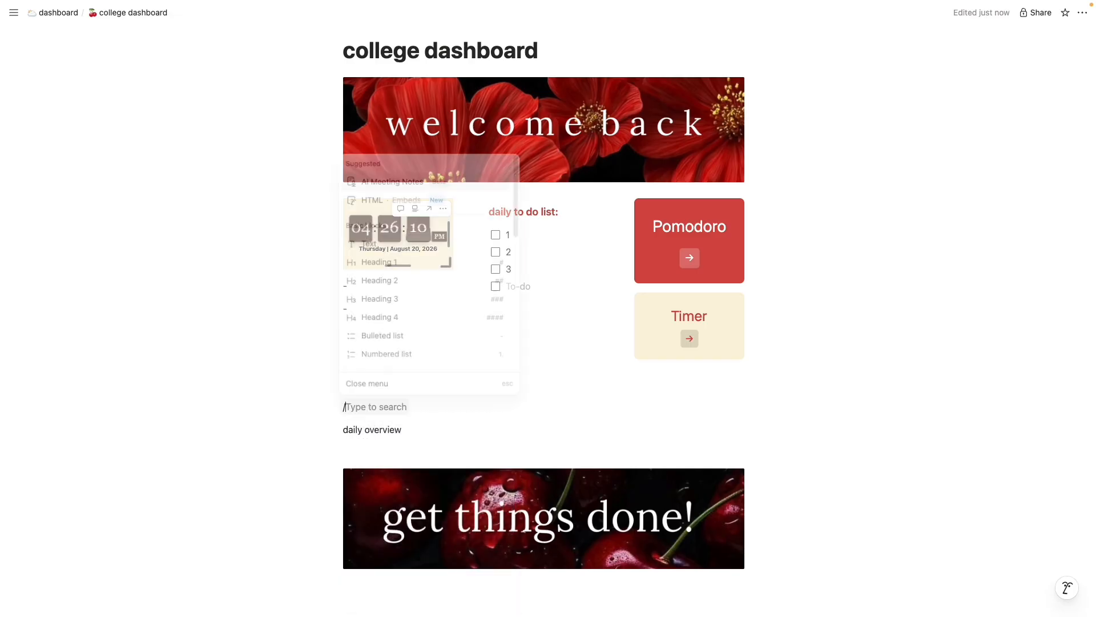
{"action": "scroll", "coordinate": [448, 321], "scroll_direction": "down", "scroll_amount": 5}
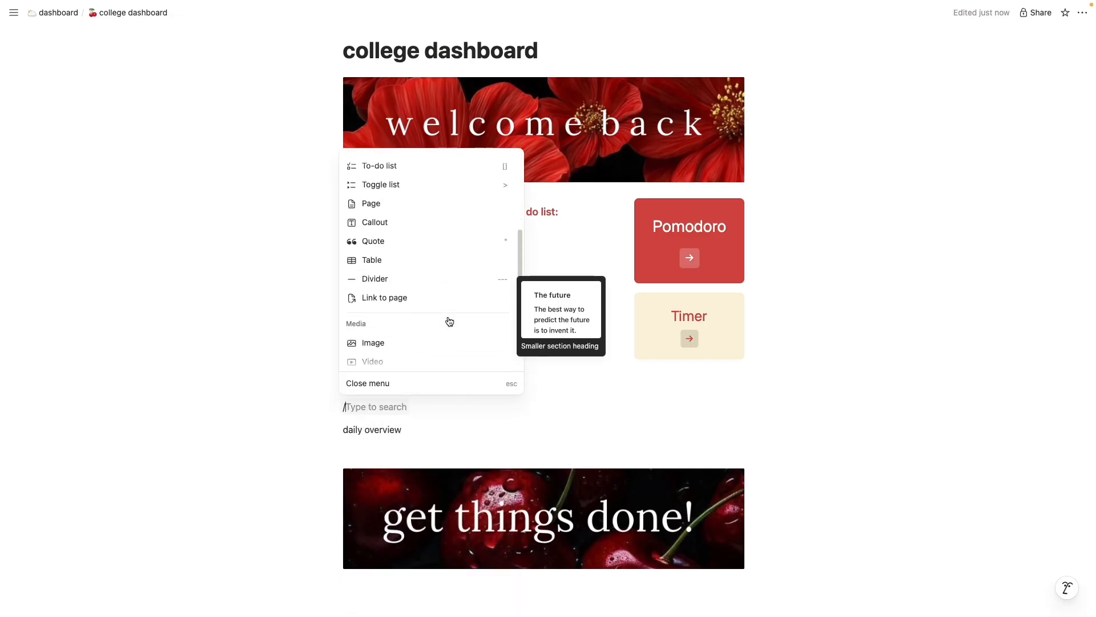
{"action": "left_click", "coordinate": [428, 269]}
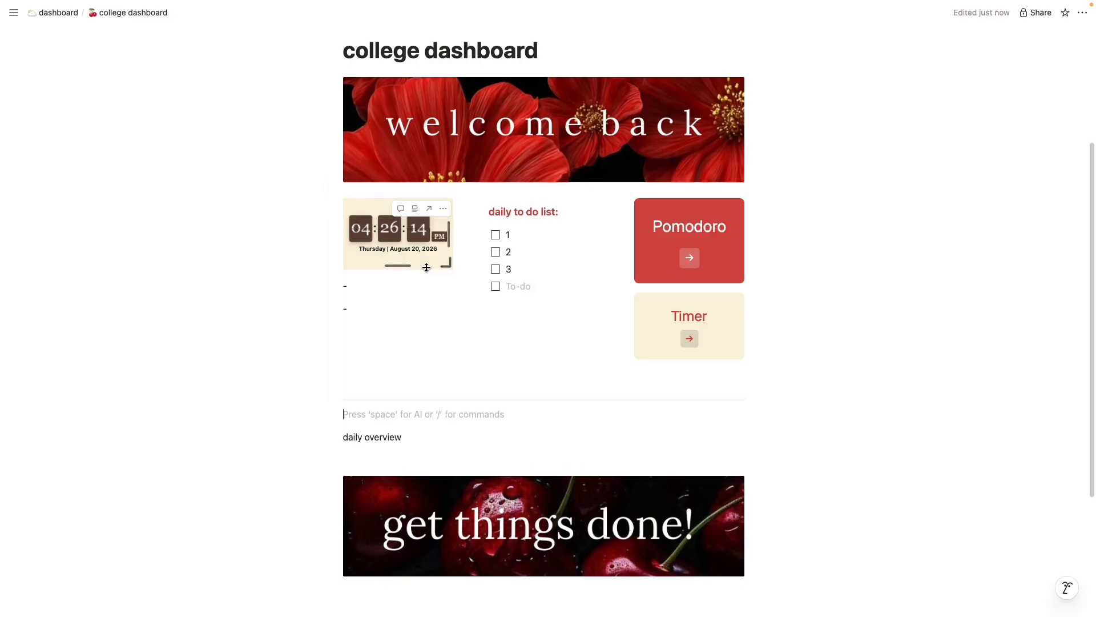
{"action": "left_click", "coordinate": [350, 400]}
{"action": "key", "text": "BackSpace"}
- Give the empty line above "daily overview" a red background
{"action": "type", "text": "/"}
{"action": "scroll", "coordinate": [438, 298], "scroll_direction": "down", "scroll_amount": 10}
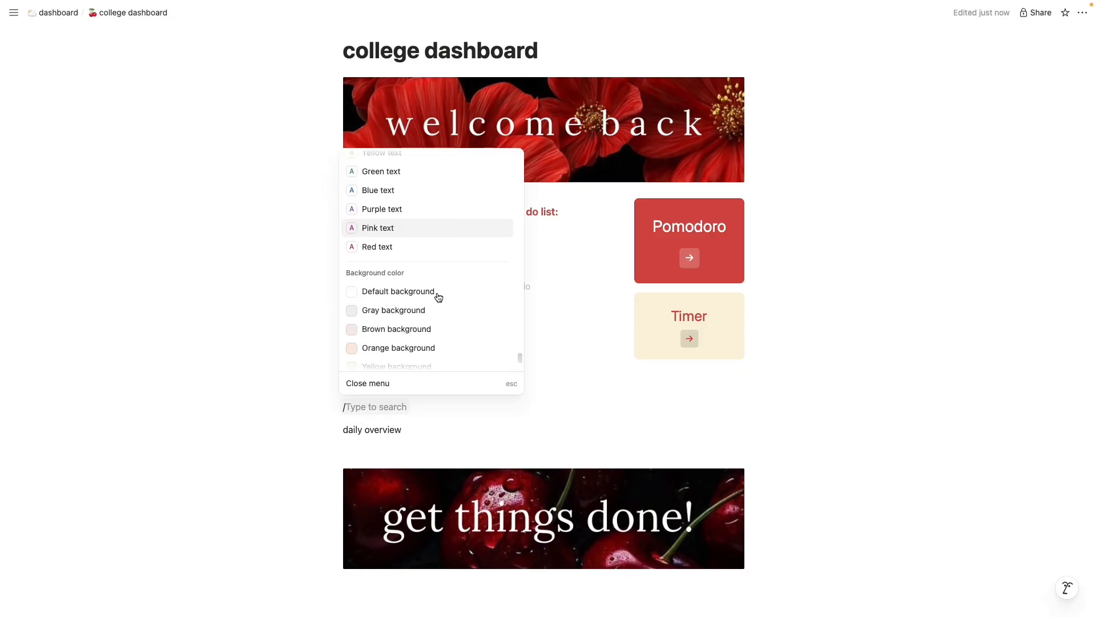
{"action": "scroll", "coordinate": [438, 298], "scroll_direction": "down", "scroll_amount": 3}
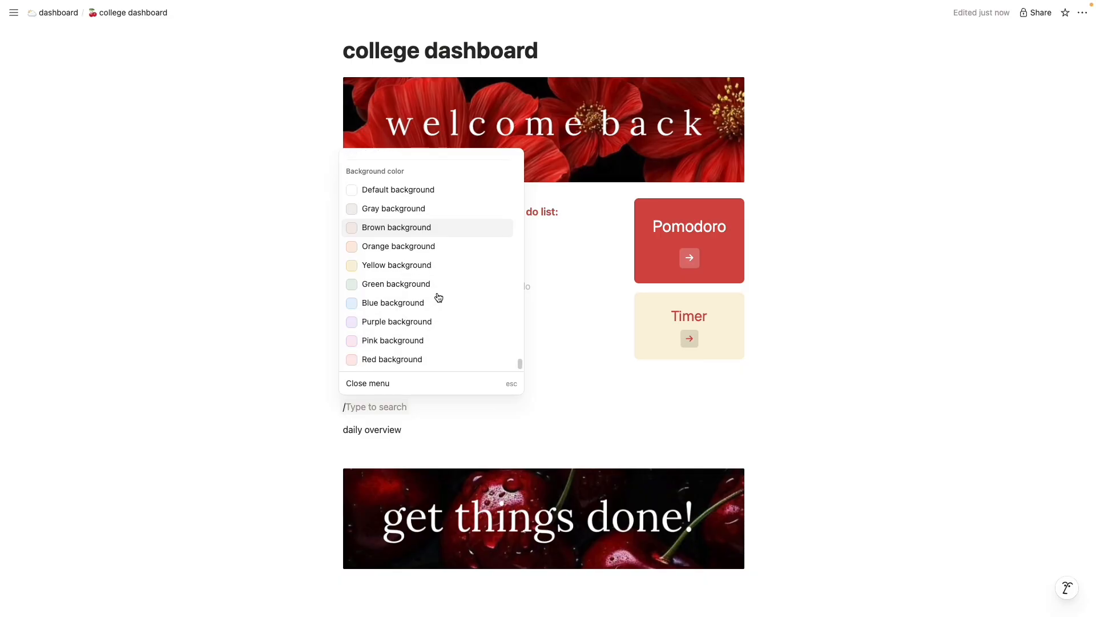
{"action": "left_click", "coordinate": [401, 358]}
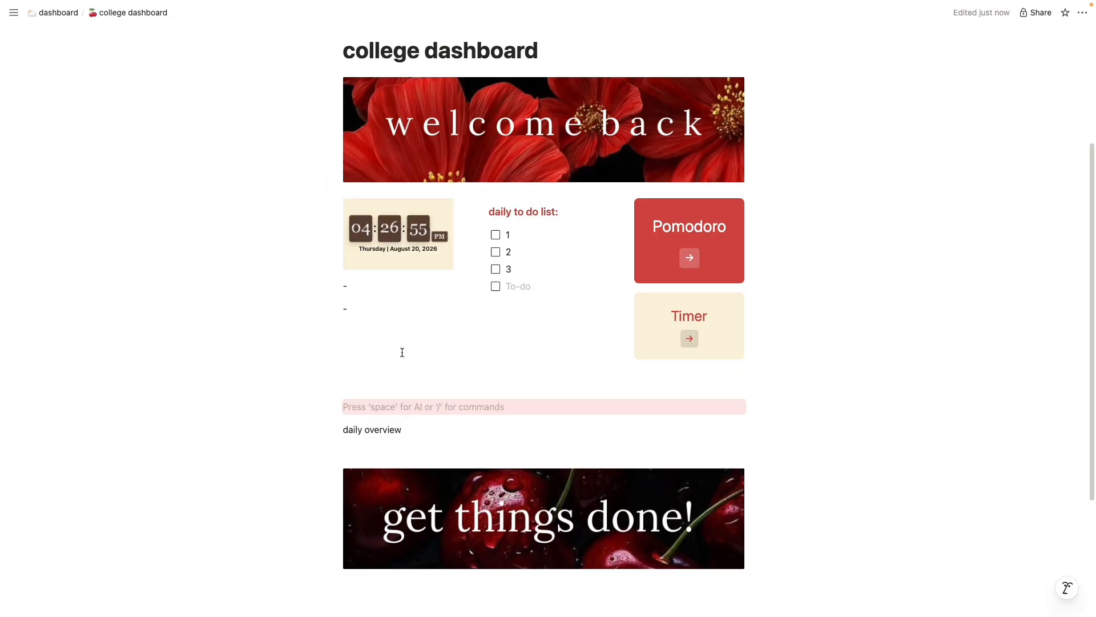
{"action": "left_click", "coordinate": [430, 386]}
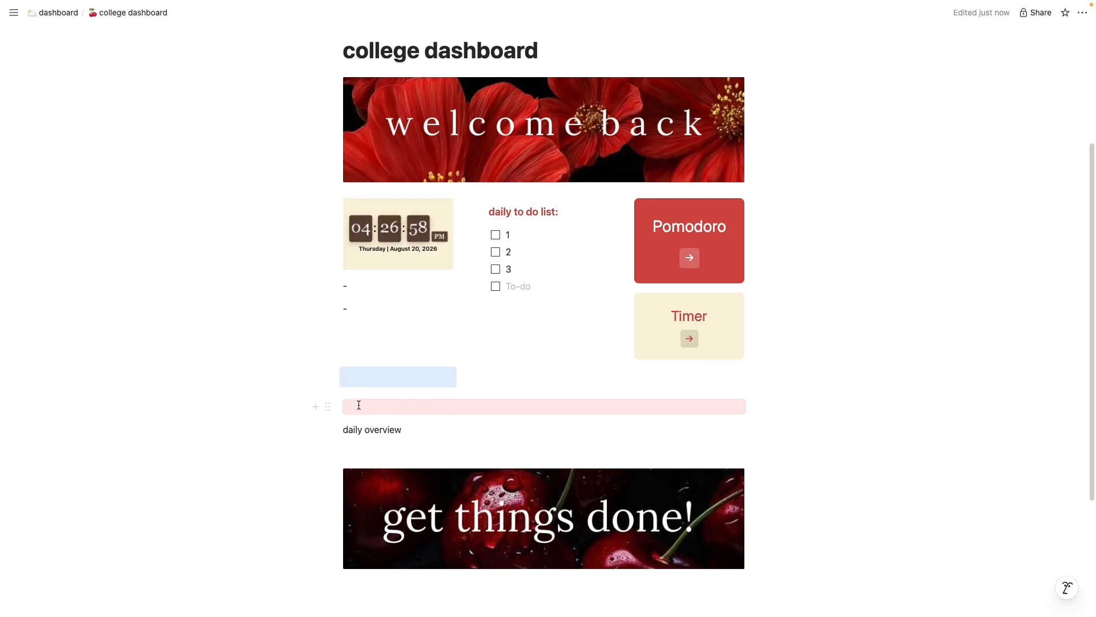
{"action": "left_click", "coordinate": [336, 409]}
{"action": "left_click", "coordinate": [329, 407]}
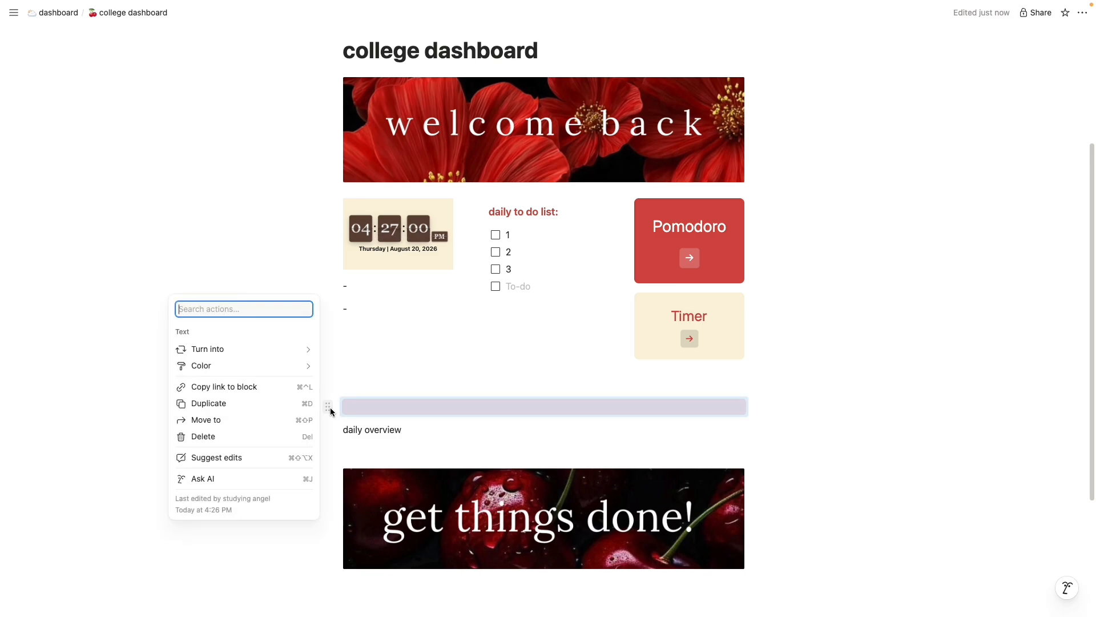
{"action": "mouse_move", "coordinate": [261, 376]}
{"action": "mouse_move", "coordinate": [256, 351]}
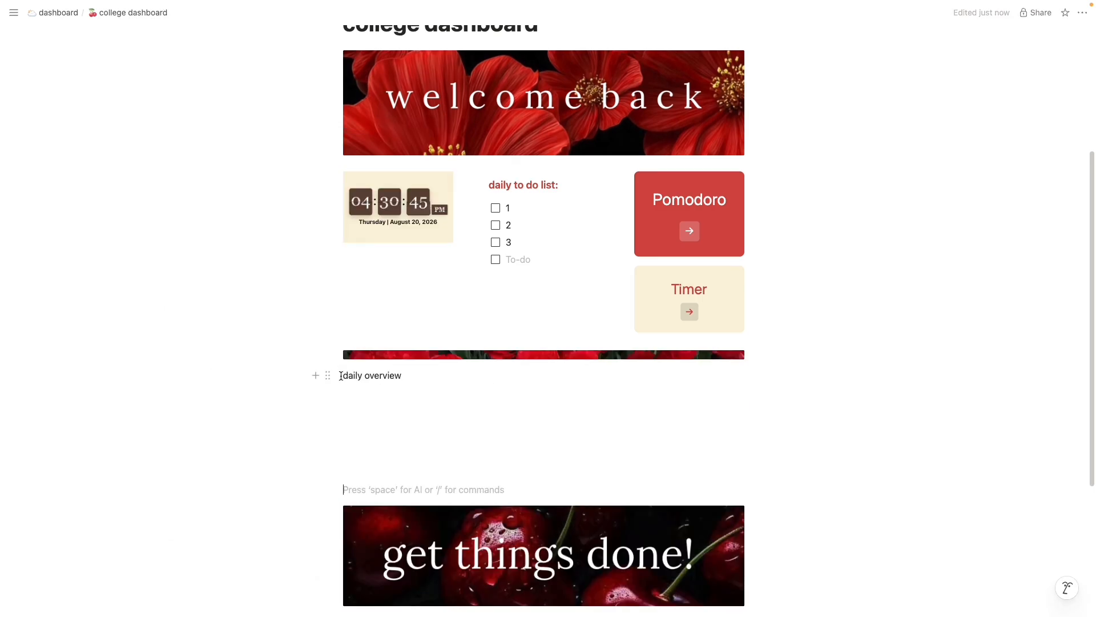
- Try a red background and then red text on the "daily overview" line
{"action": "left_click", "coordinate": [330, 376]}
{"action": "mouse_move", "coordinate": [248, 318]}
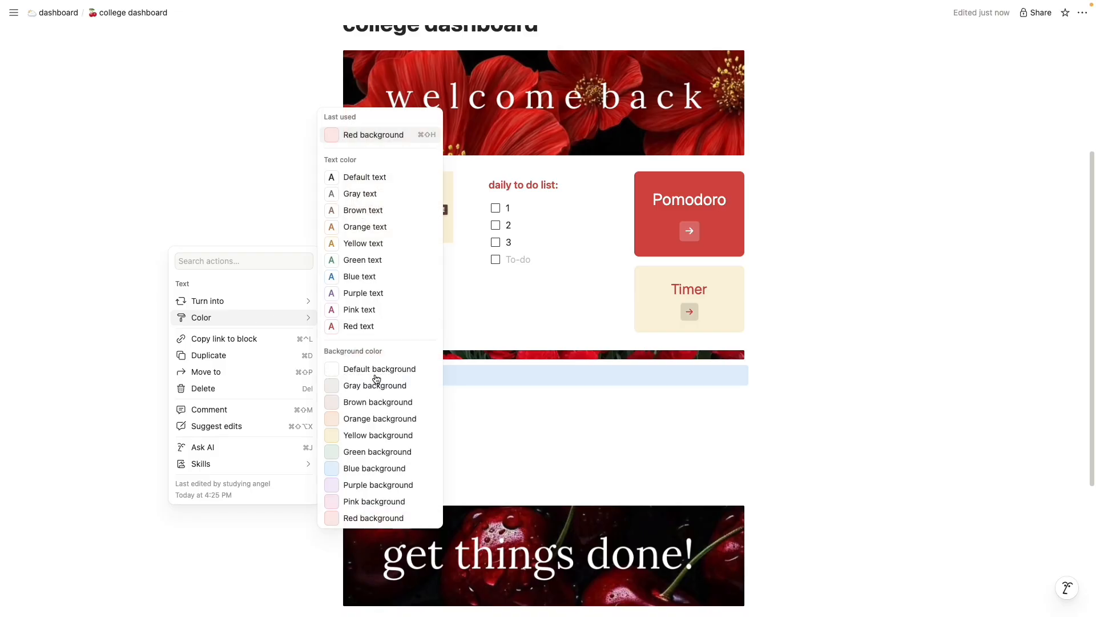
{"action": "left_click", "coordinate": [390, 518]}
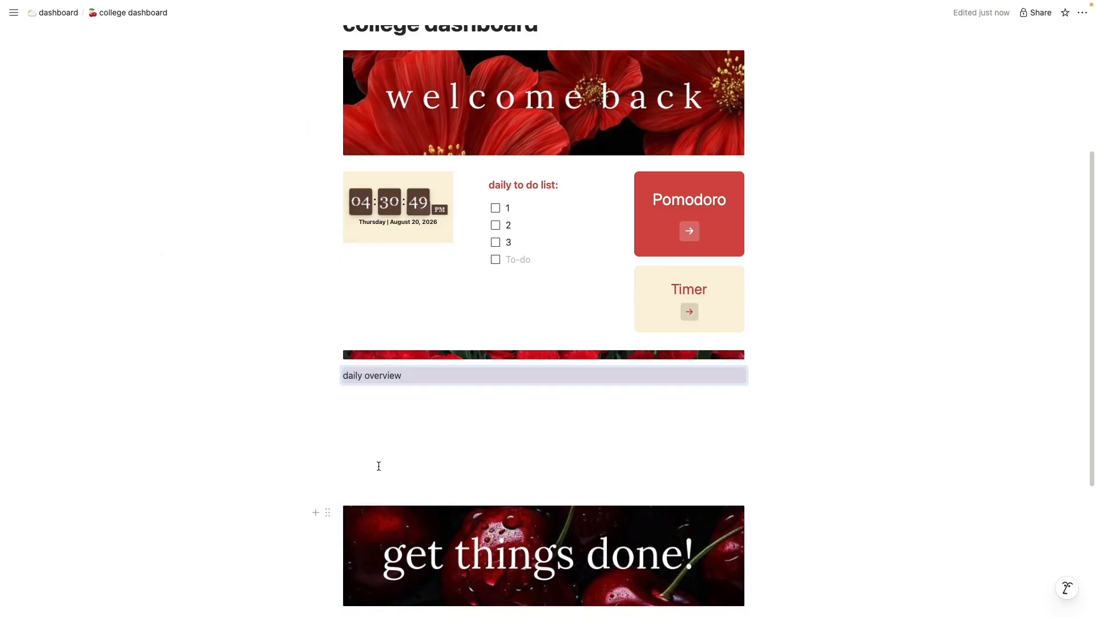
{"action": "left_click", "coordinate": [374, 410]}
{"action": "left_click", "coordinate": [329, 375]}
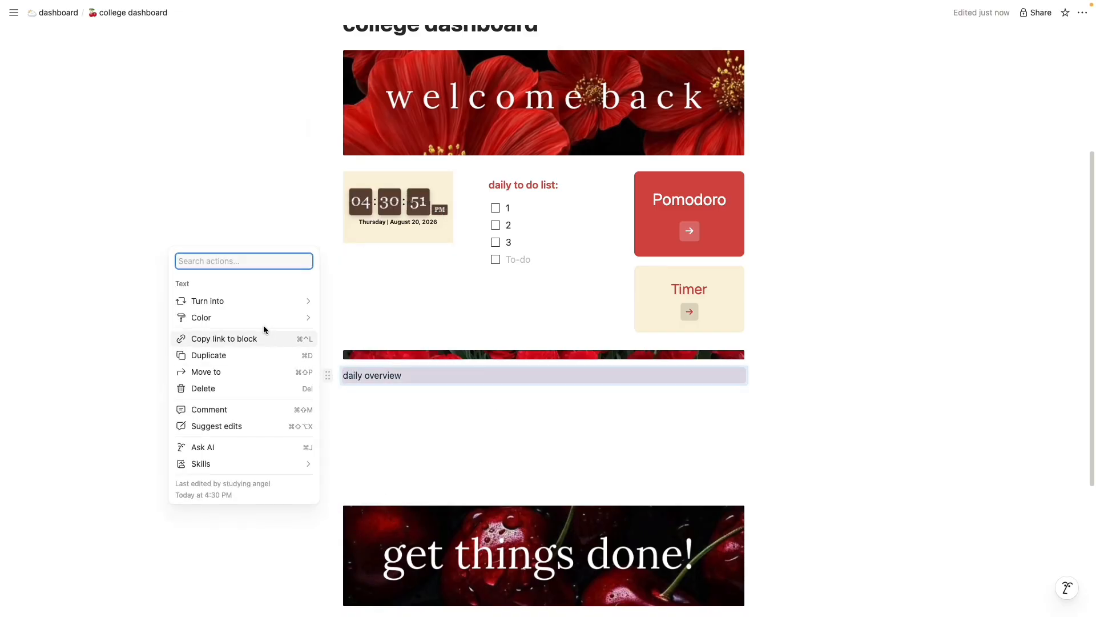
{"action": "mouse_move", "coordinate": [262, 320]}
{"action": "left_click", "coordinate": [350, 326]}
{"action": "left_click", "coordinate": [360, 405]}
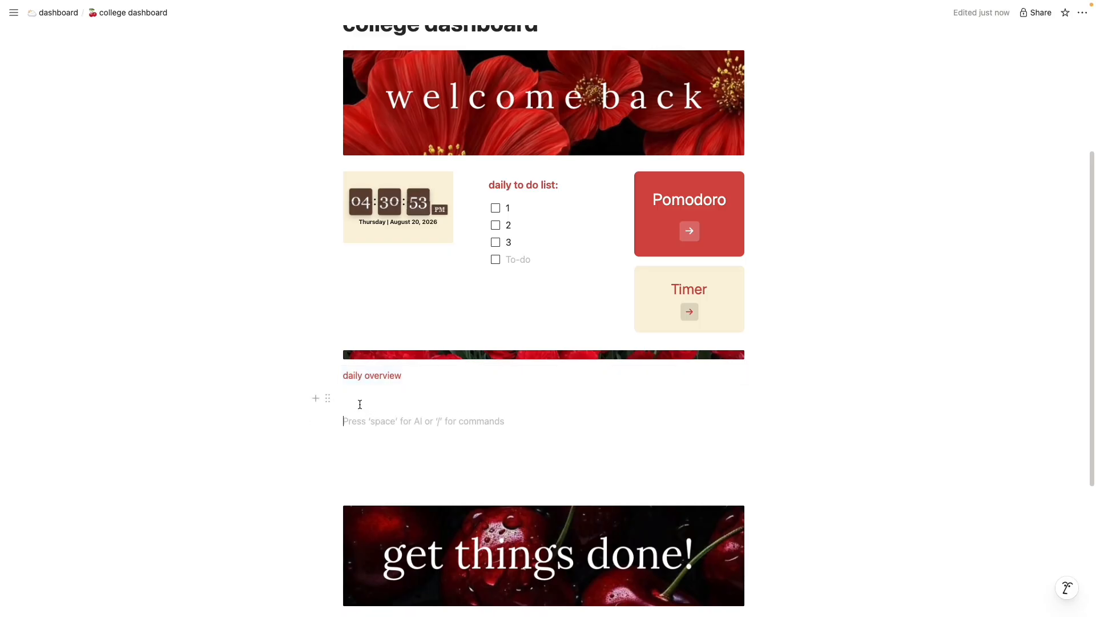
- Give the "daily overview" line a red background
{"action": "left_click", "coordinate": [328, 376]}
{"action": "mouse_move", "coordinate": [264, 318]}
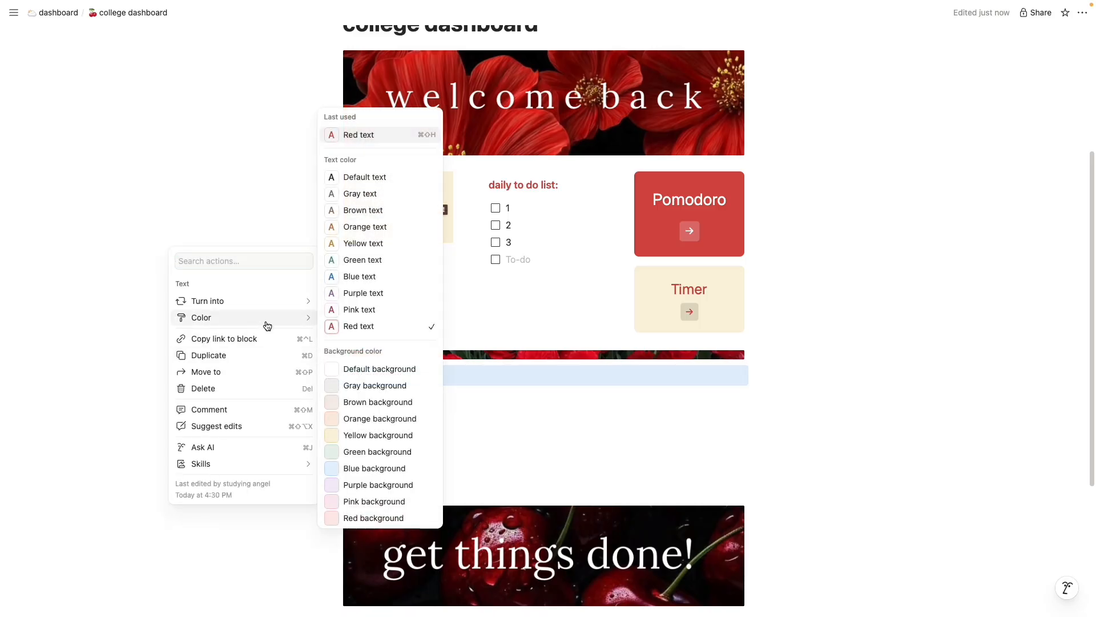
{"action": "left_click", "coordinate": [371, 517]}
- Color the words "daily overview" red within the line
{"action": "left_click", "coordinate": [343, 374]}
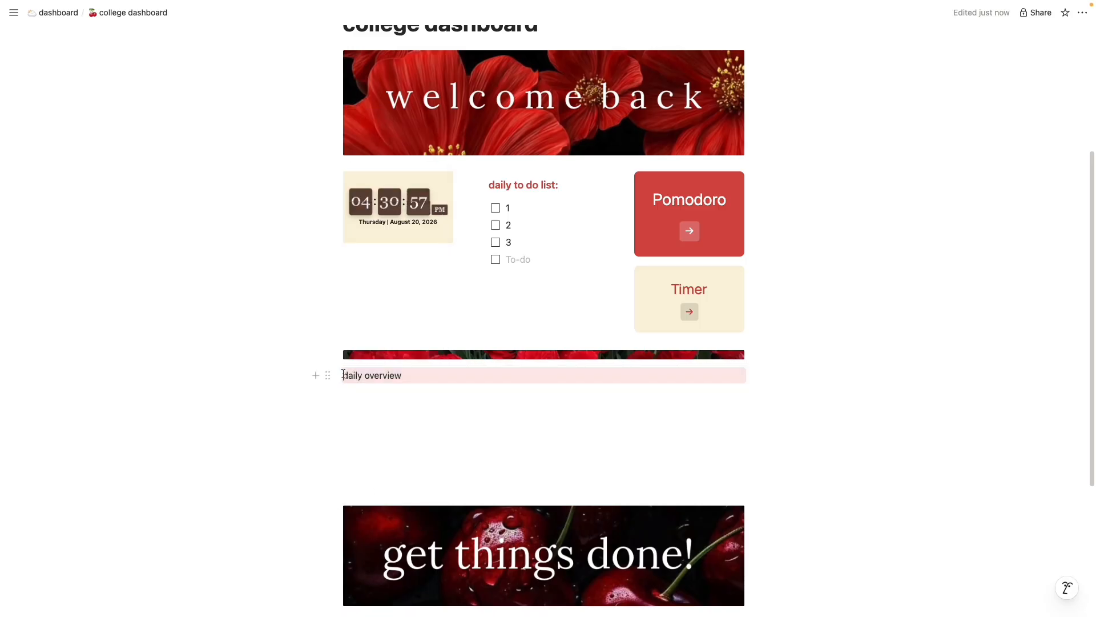
{"action": "mouse_move", "coordinate": [445, 403]}
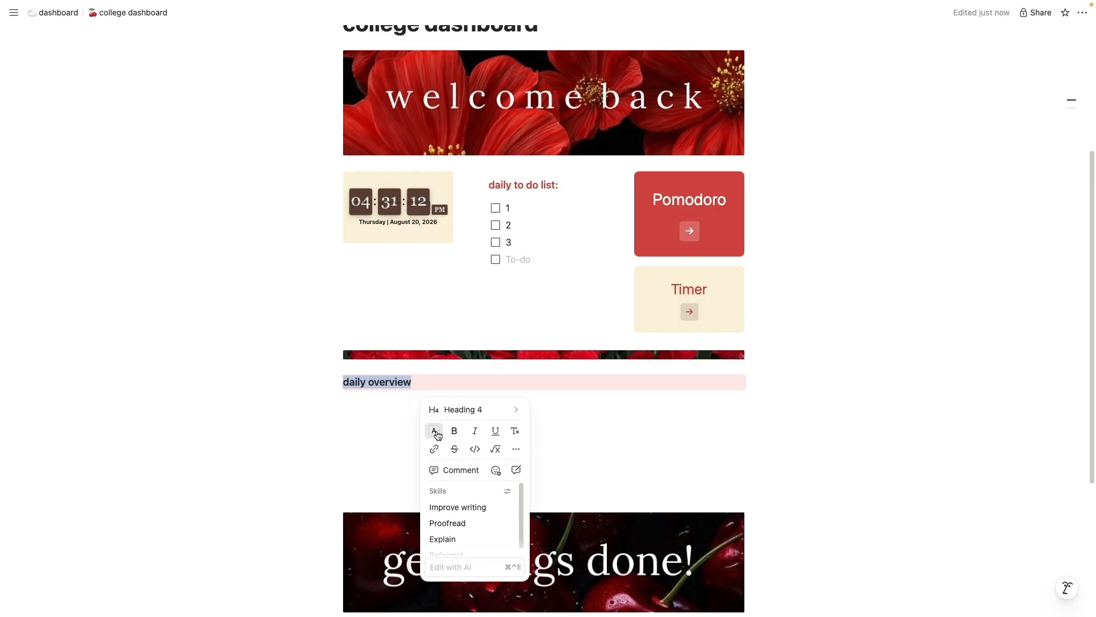
{"action": "left_click", "coordinate": [437, 434]}
{"action": "left_click", "coordinate": [462, 465]}
{"action": "left_click", "coordinate": [625, 431]}
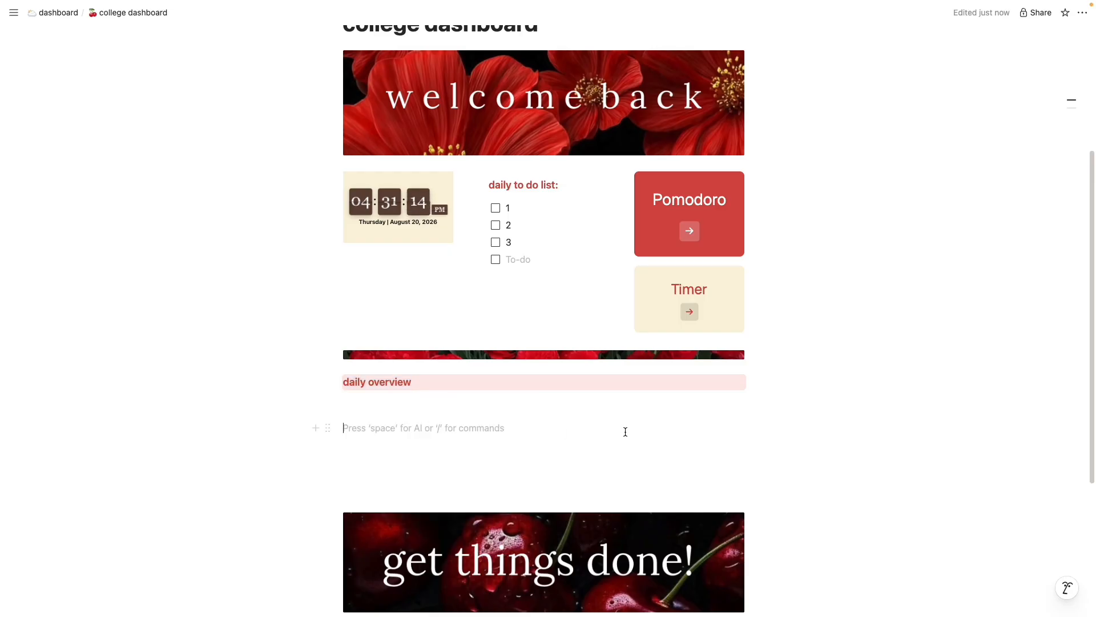
- Turn the "daily overview" heading back into normal text and make it bold
{"action": "left_click_drag", "start_coordinate": [382, 367], "coordinate": [343, 382]}
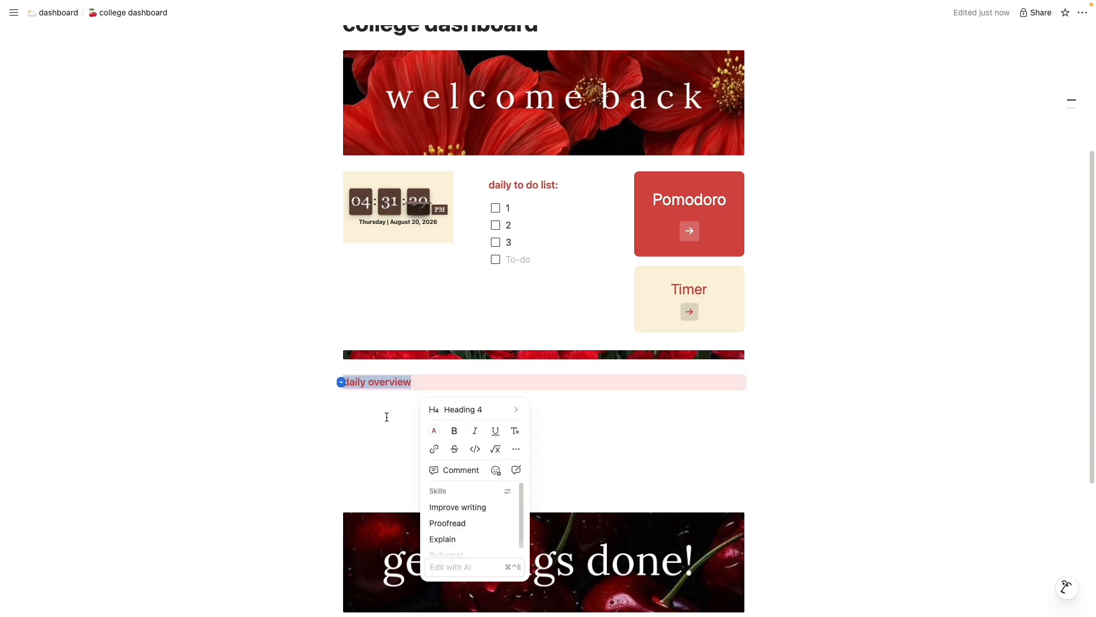
{"action": "left_click", "coordinate": [482, 409]}
{"action": "left_click", "coordinate": [582, 226]}
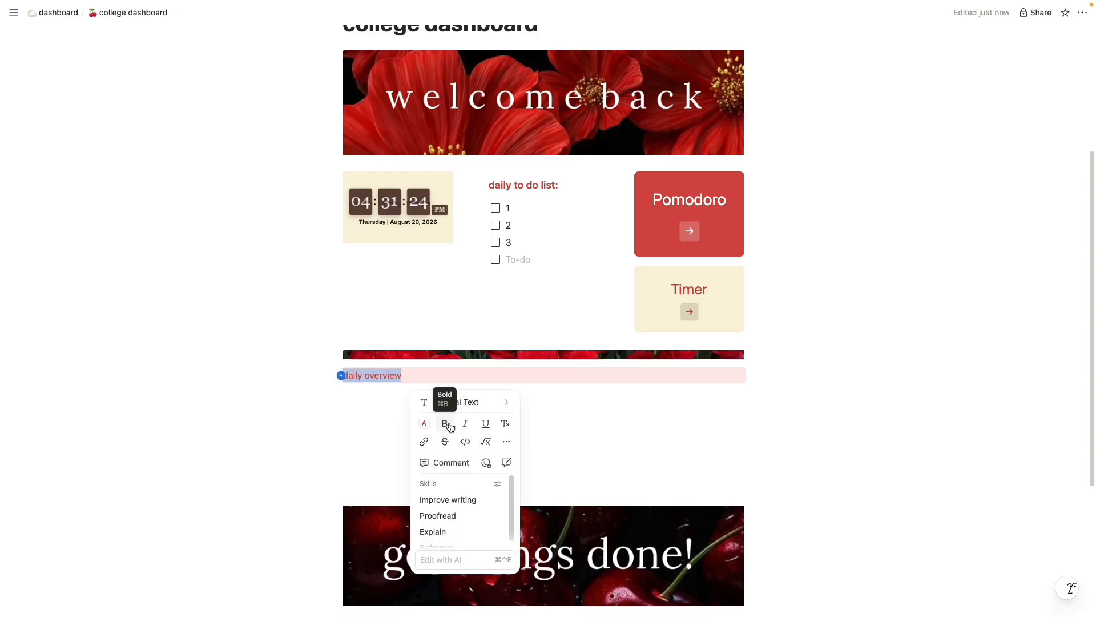
{"action": "left_click", "coordinate": [446, 426]}
- Insert a two-column layout on the empty line below "daily overview"
{"action": "left_click", "coordinate": [384, 400]}
{"action": "type", "text": "/c"}
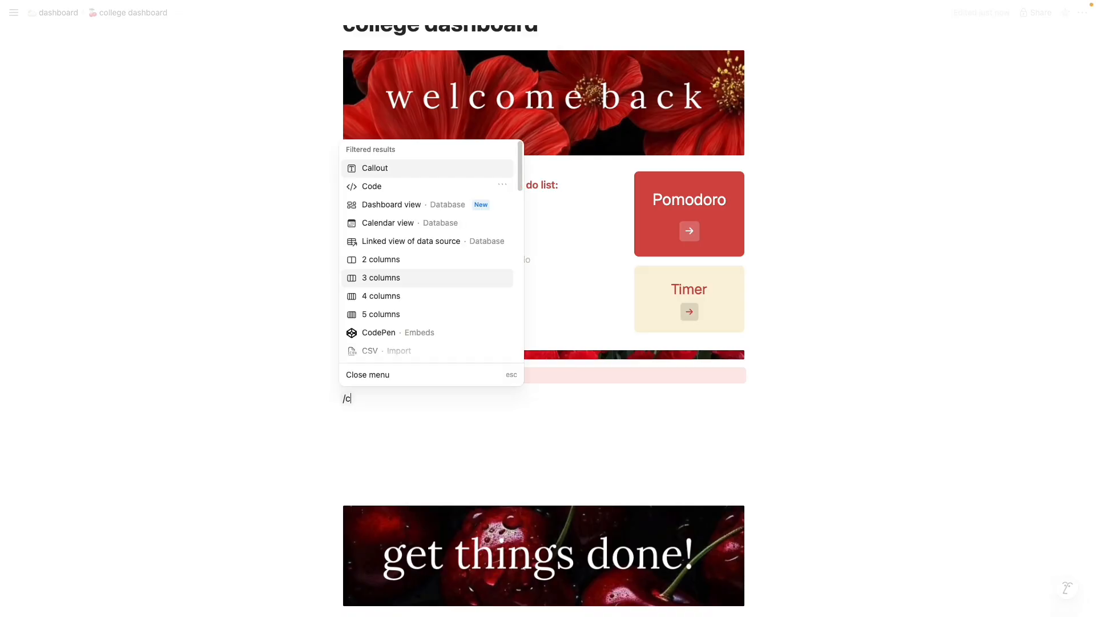
{"action": "type", "text": "o"}
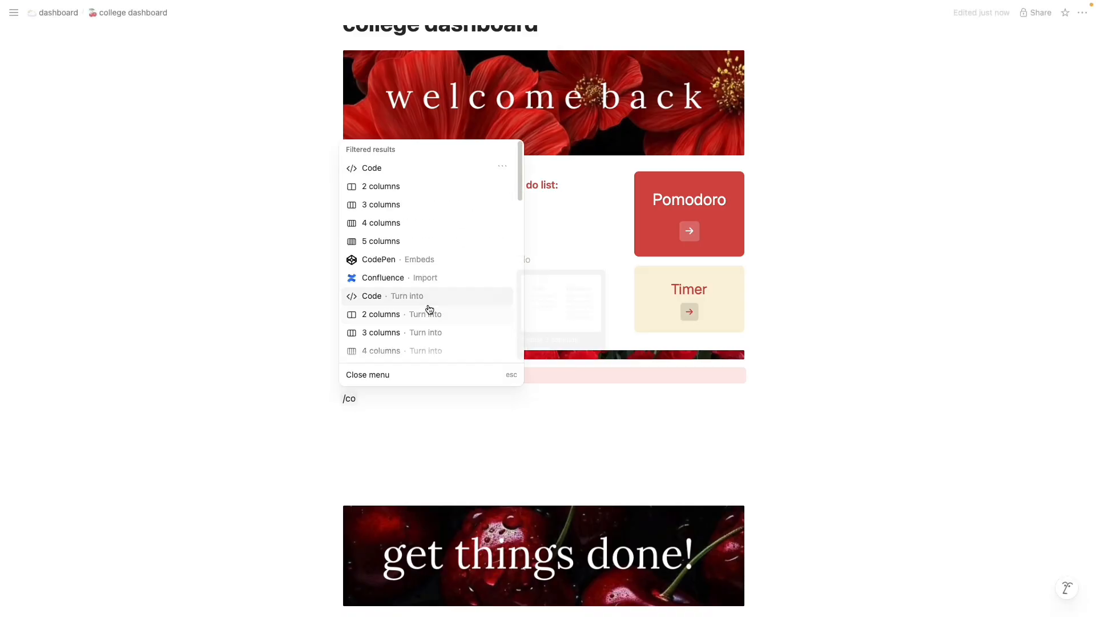
{"action": "key", "text": "BackSpace"}
{"action": "key", "text": "BackSpace"}
{"action": "key", "text": "BackSpace"}
- Enter 2 in the second column and "top priorities" in the first column, correcting the misspelled word
{"action": "left_click_drag", "start_coordinate": [583, 415], "coordinate": [612, 415]}
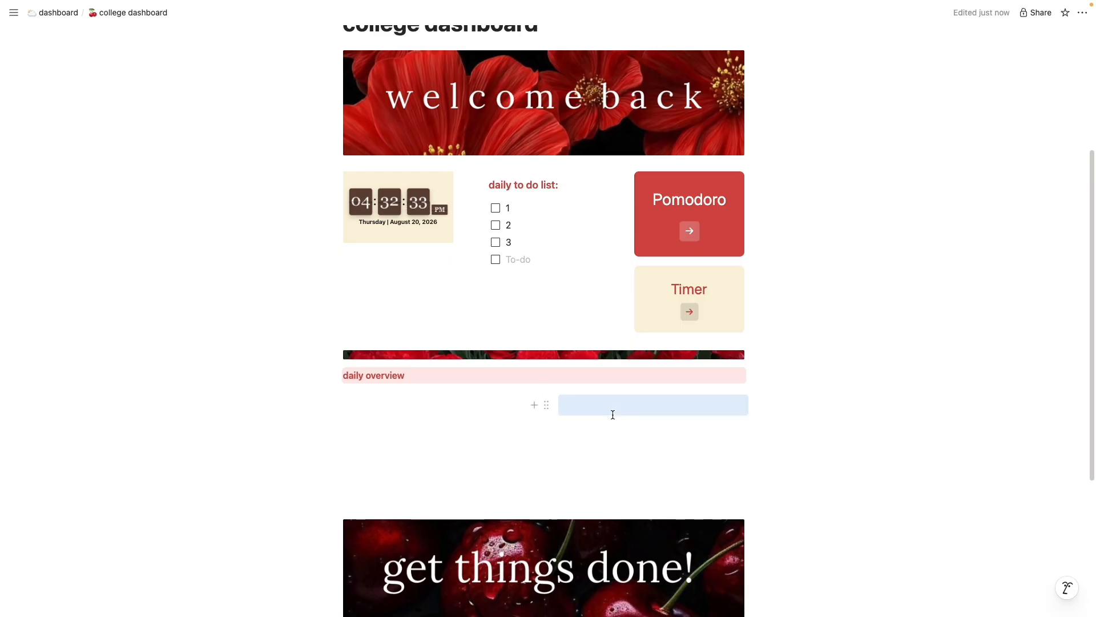
{"action": "left_click", "coordinate": [571, 406]}
{"action": "type", "text": "2"}
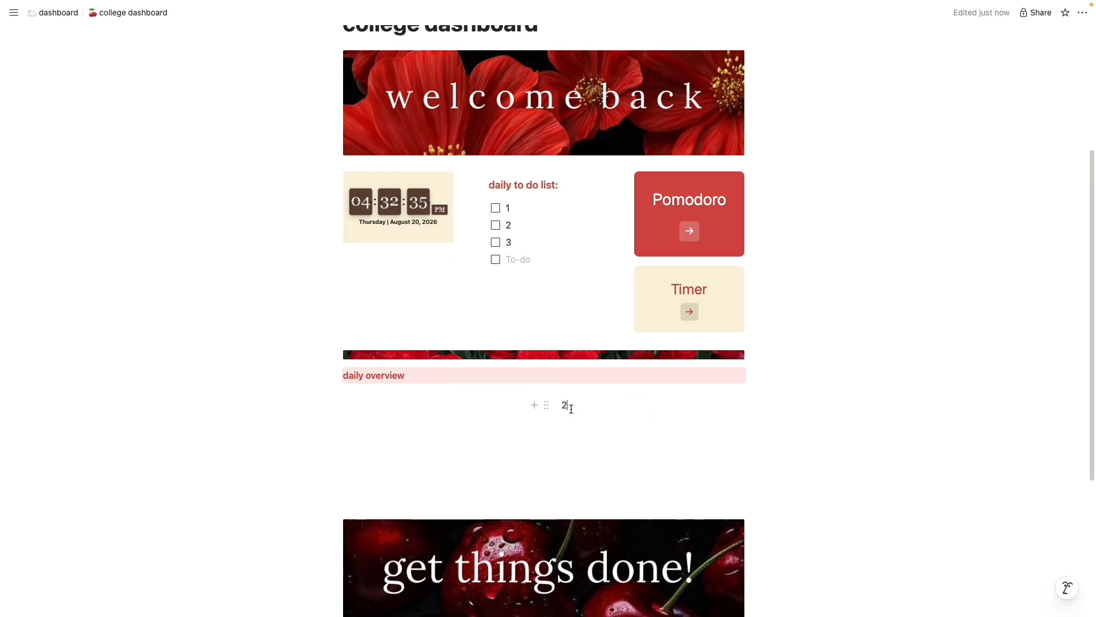
{"action": "type", "text": "1"}
{"action": "key", "text": "BackSpace"}
{"action": "type", "text": "top pr"}
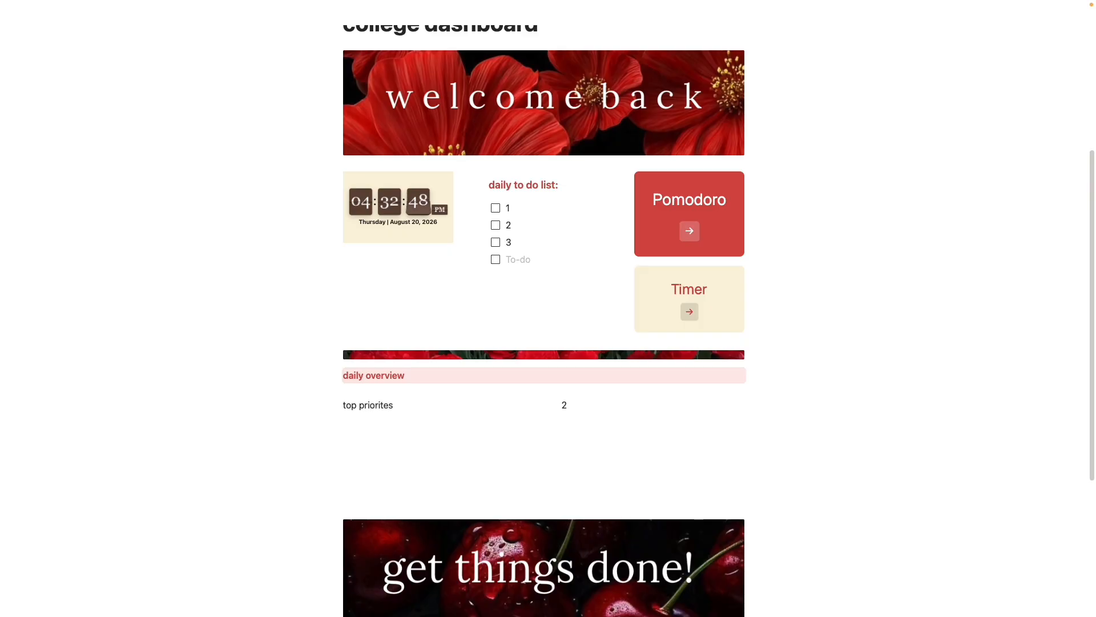
{"action": "type", "text": "iorites"}
{"action": "right_click", "coordinate": [375, 405]}
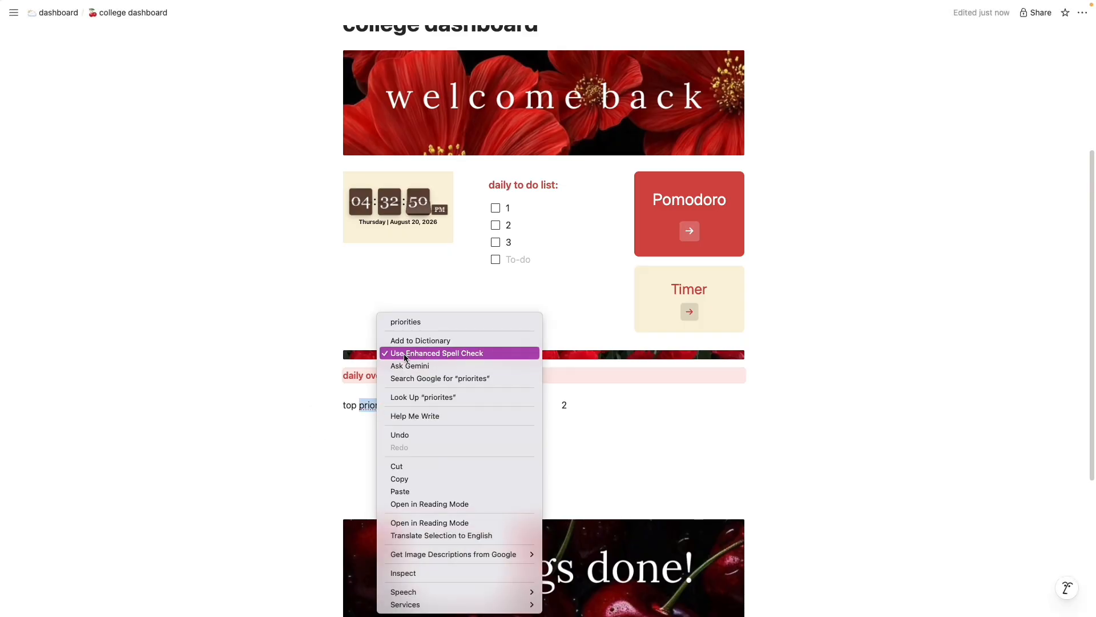
{"action": "left_click", "coordinate": [406, 321]}
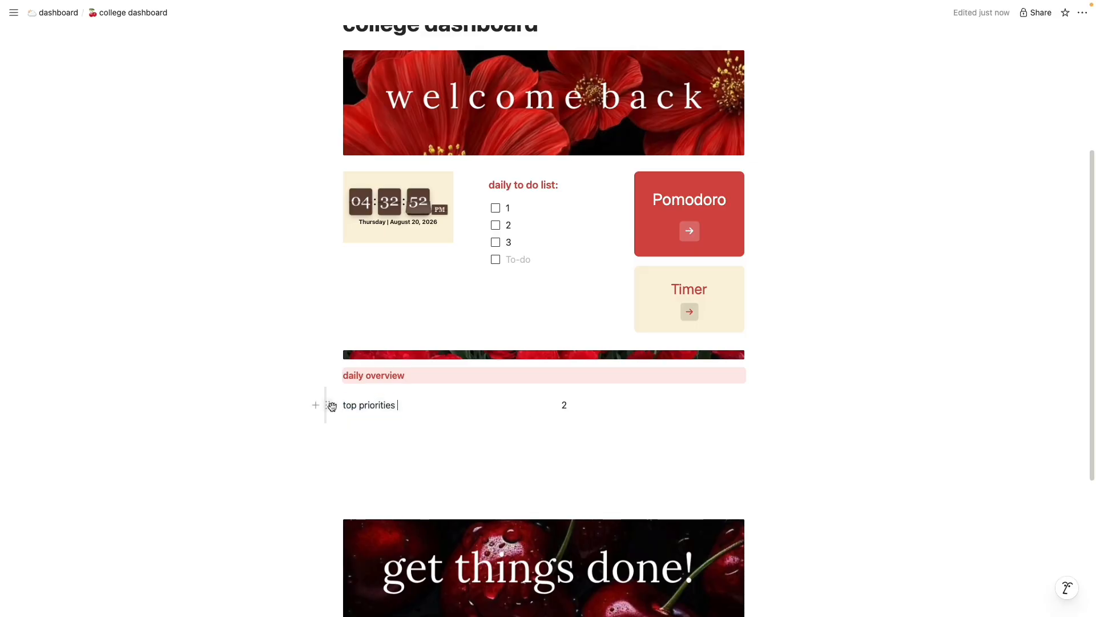
- Set the "top priorities" line in the first column to red text
{"action": "left_click", "coordinate": [331, 405]}
{"action": "mouse_move", "coordinate": [216, 330]}
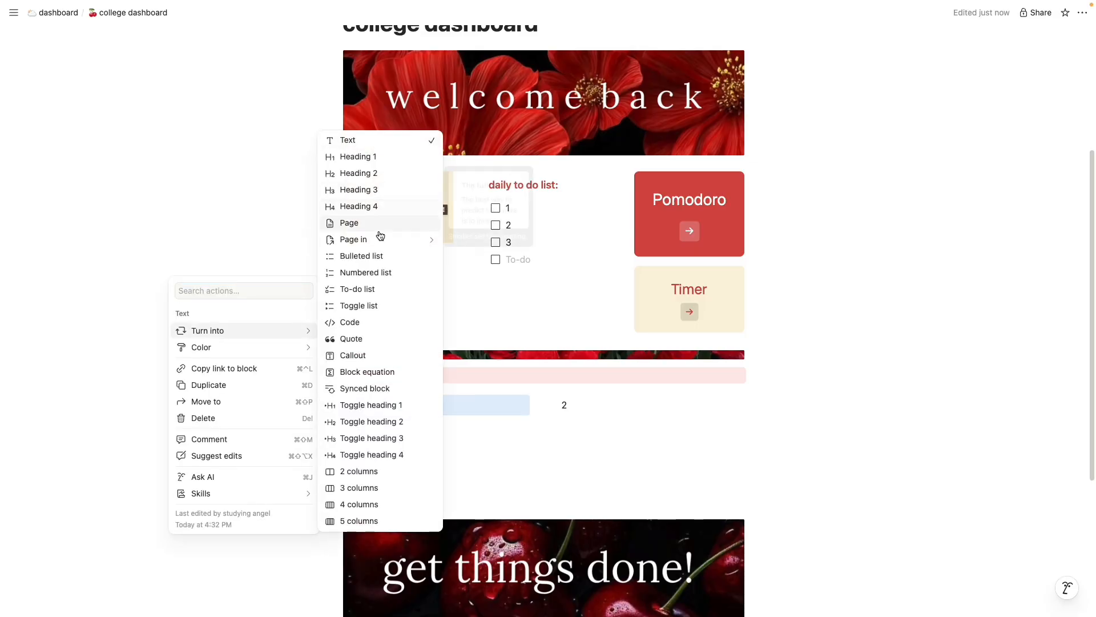
{"action": "mouse_move", "coordinate": [254, 357]}
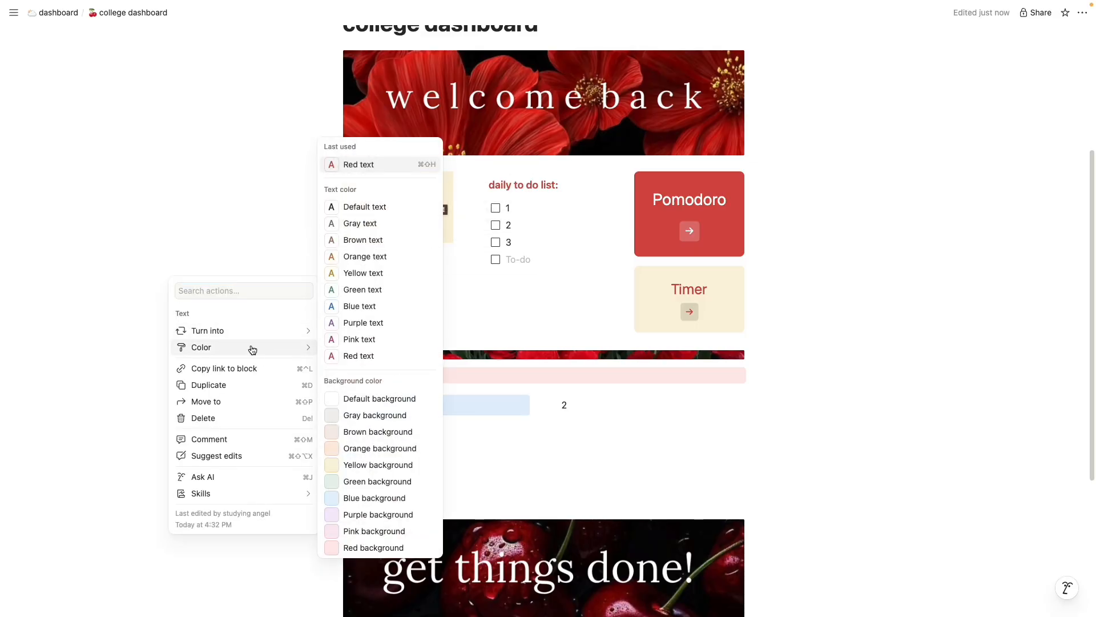
{"action": "left_click", "coordinate": [359, 355]}
{"action": "left_click", "coordinate": [402, 406]}
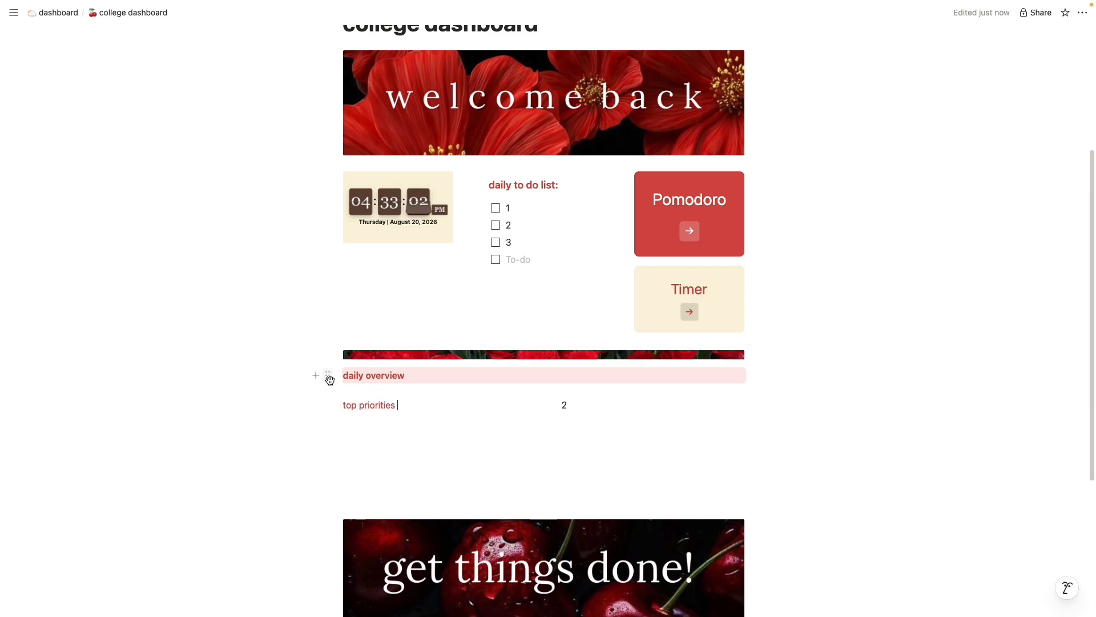
- Turn the "daily overview" line into a Heading 4
{"action": "left_click", "coordinate": [328, 376]}
{"action": "mouse_move", "coordinate": [266, 323]}
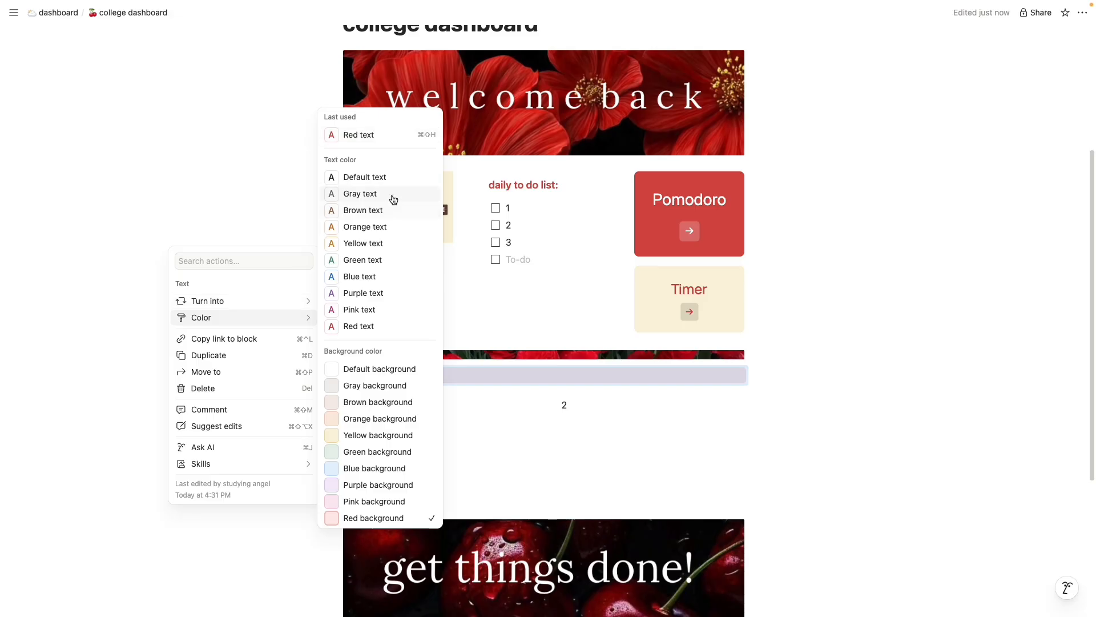
{"action": "mouse_move", "coordinate": [289, 301]}
{"action": "left_click", "coordinate": [385, 178]}
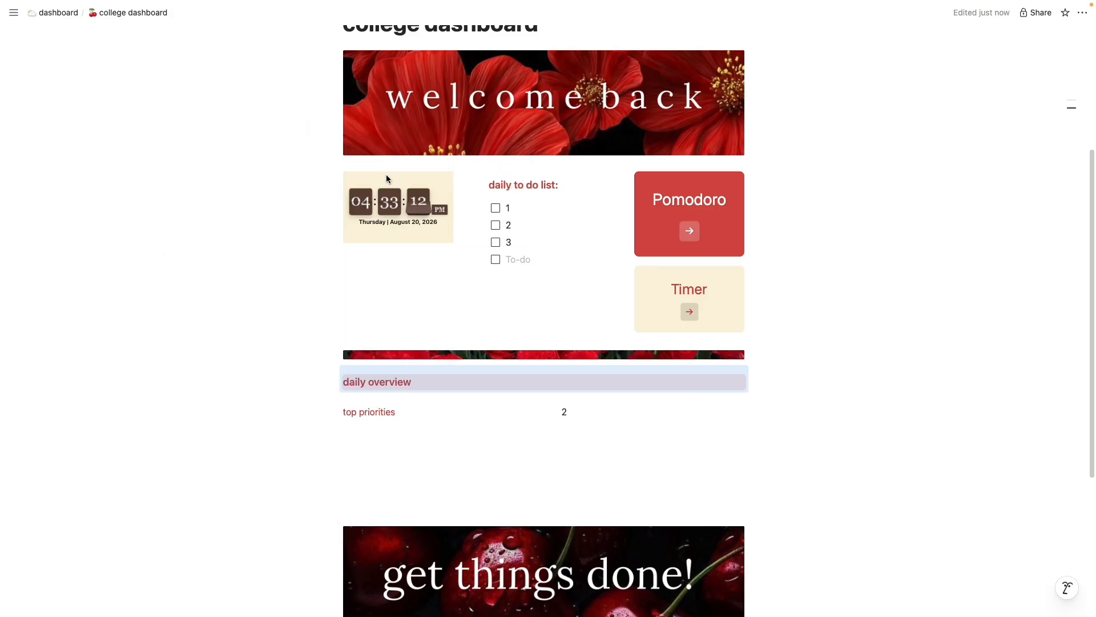
- Turn the "daily overview" line into a Heading 2
{"action": "left_click", "coordinate": [330, 384]}
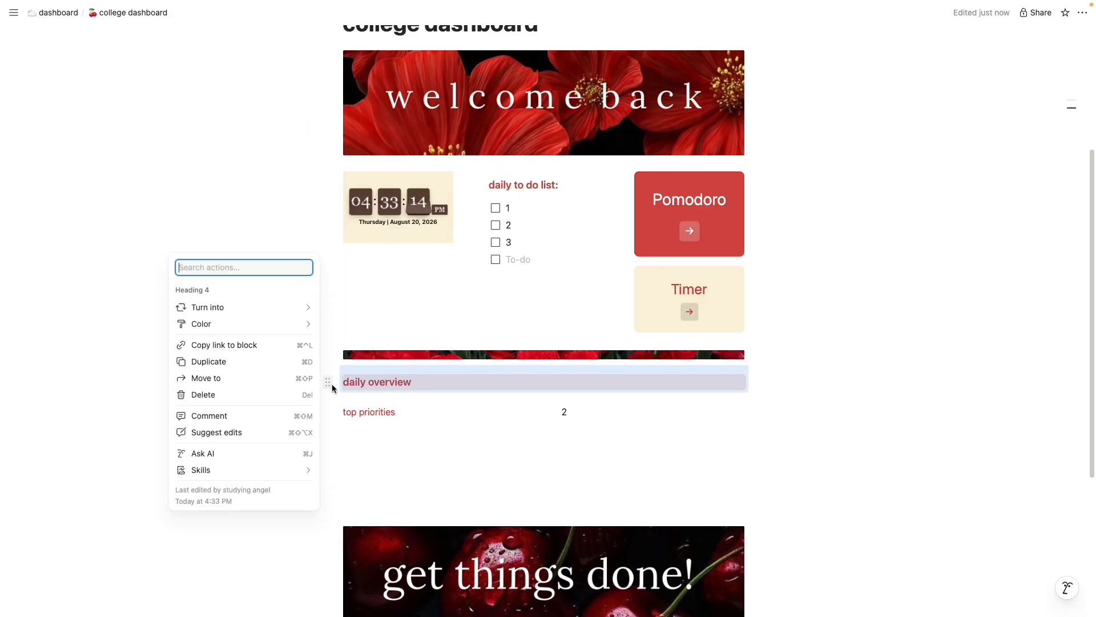
{"action": "mouse_move", "coordinate": [251, 308]}
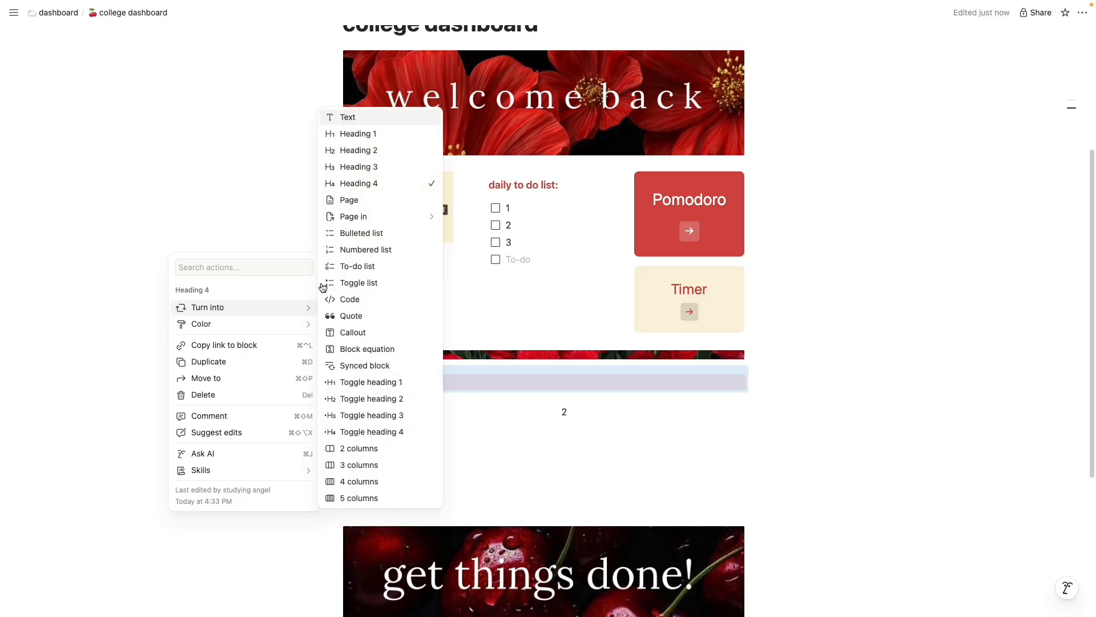
{"action": "left_click", "coordinate": [392, 150]}
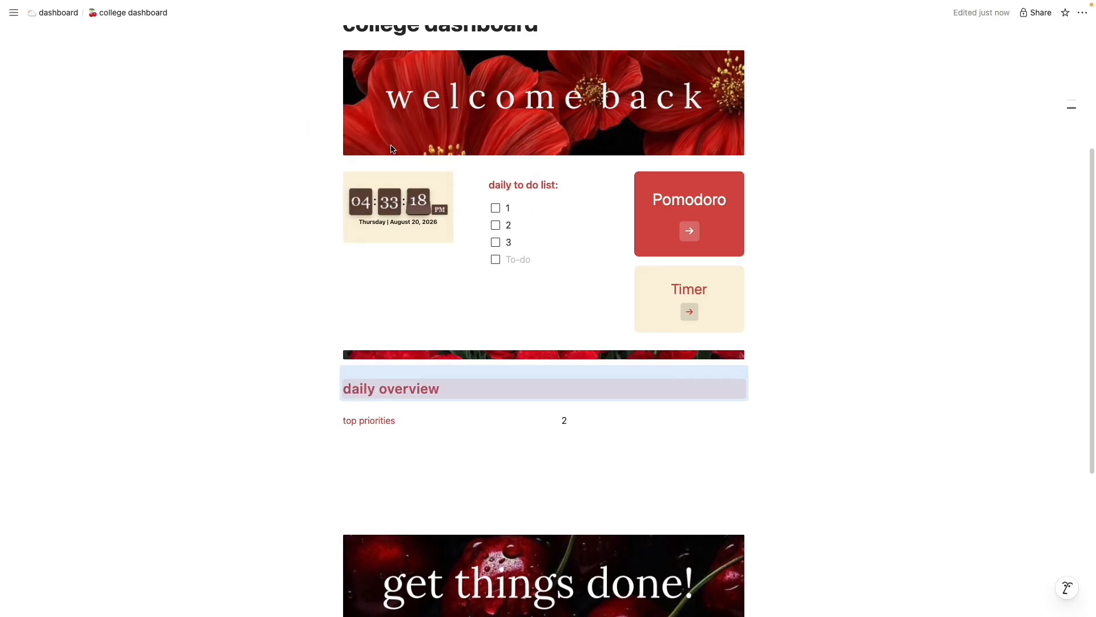
{"action": "left_click", "coordinate": [398, 452]}
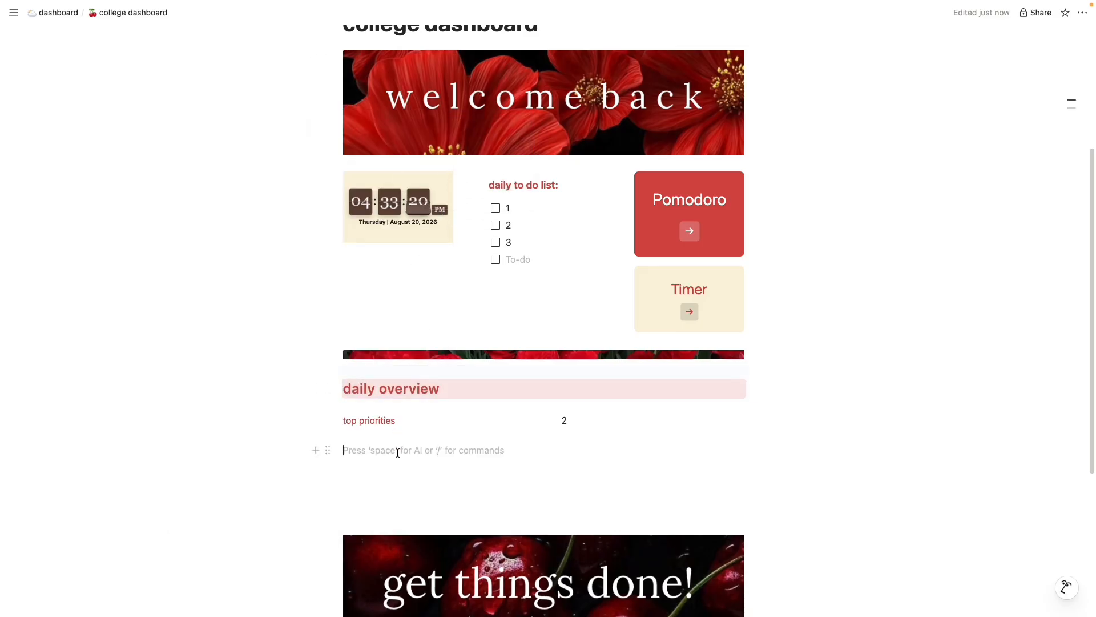
{"action": "left_click", "coordinate": [373, 367]}
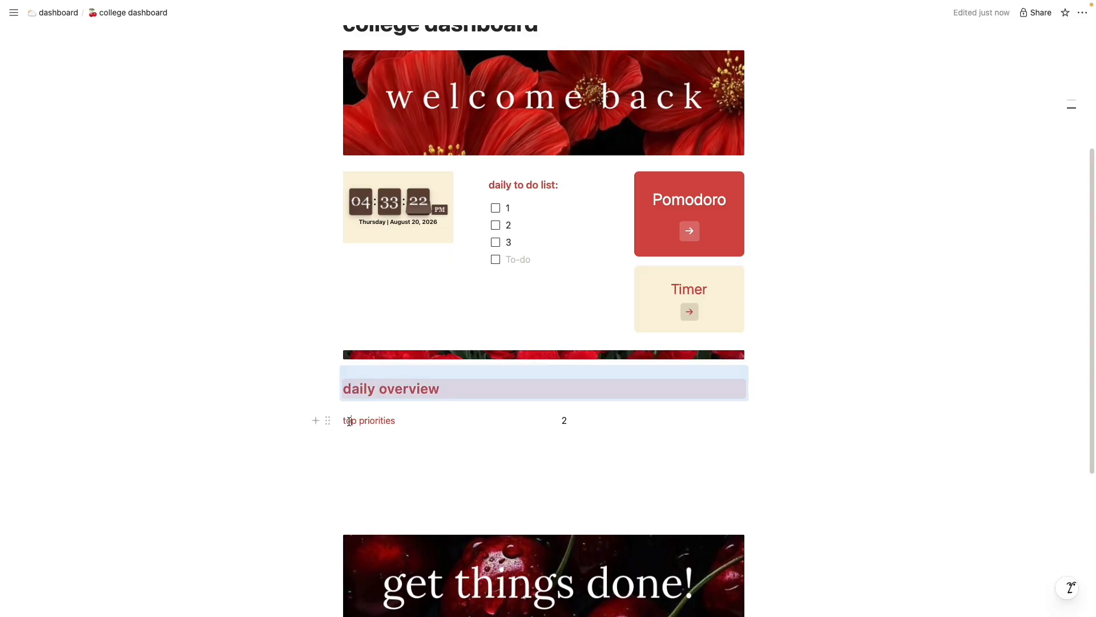
- Turn the "top priorities" text into a Heading 4
{"action": "left_click", "coordinate": [348, 421]}
{"action": "left_click", "coordinate": [330, 423]}
{"action": "mouse_move", "coordinate": [228, 346]}
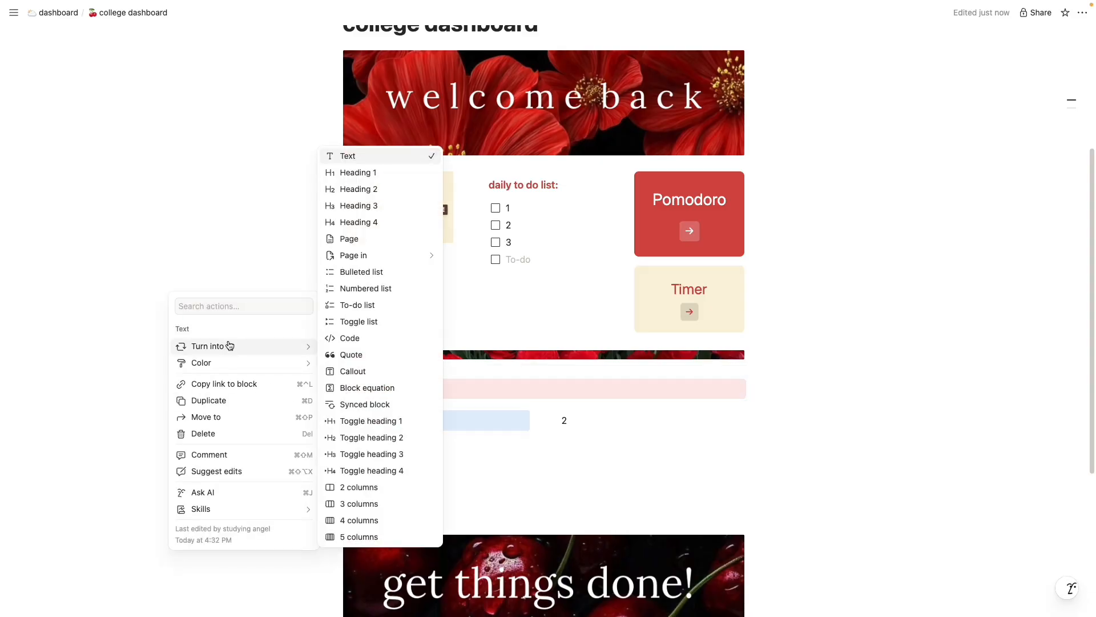
{"action": "key", "text": "Escape"}
{"action": "left_click", "coordinate": [421, 442]}
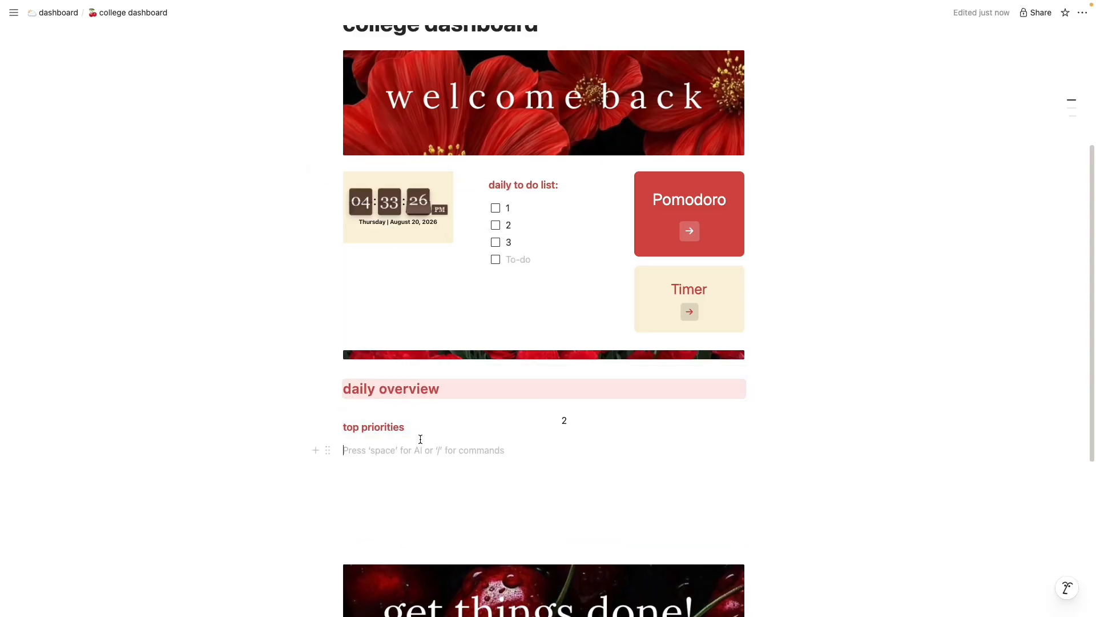
- Turn "top priorities" into a toggle list and enter 1 inside the toggle
{"action": "left_click", "coordinate": [361, 407]}
{"action": "left_click_drag", "start_coordinate": [362, 441], "coordinate": [364, 438]}
{"action": "left_click", "coordinate": [362, 446]}
{"action": "left_click", "coordinate": [329, 428]}
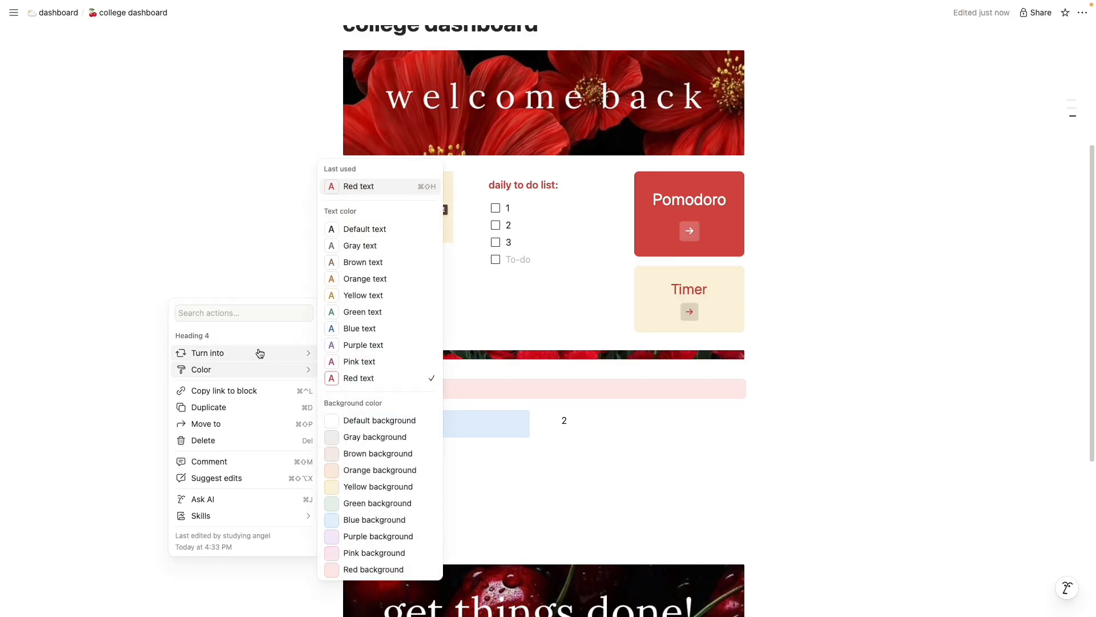
{"action": "mouse_move", "coordinate": [260, 353]}
{"action": "left_click", "coordinate": [387, 327]}
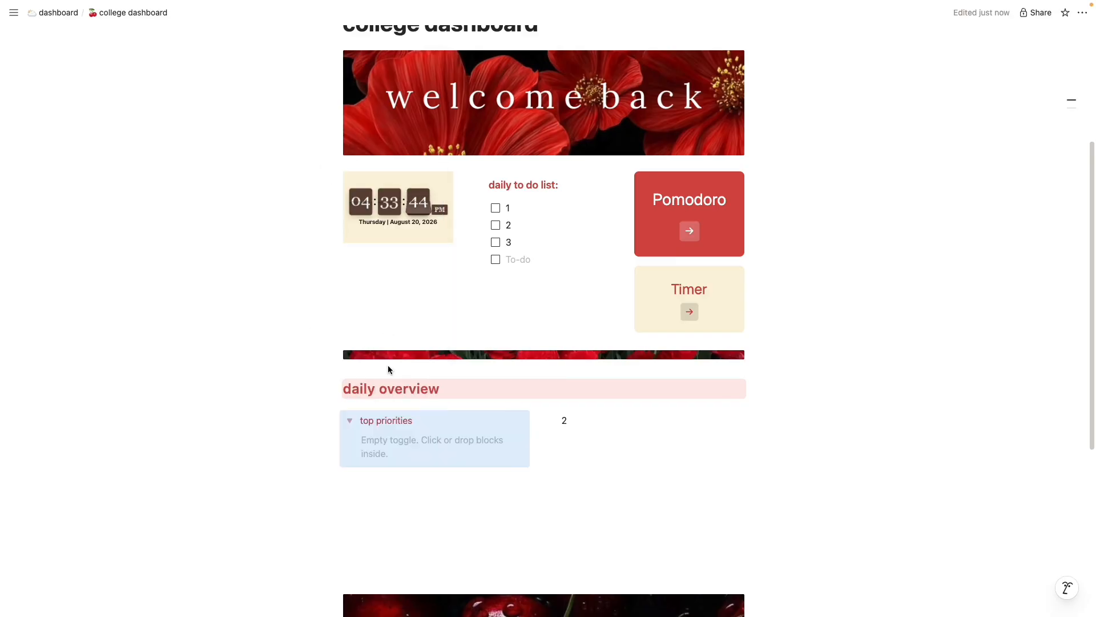
{"action": "left_click", "coordinate": [394, 440]}
{"action": "type", "text": "1"}
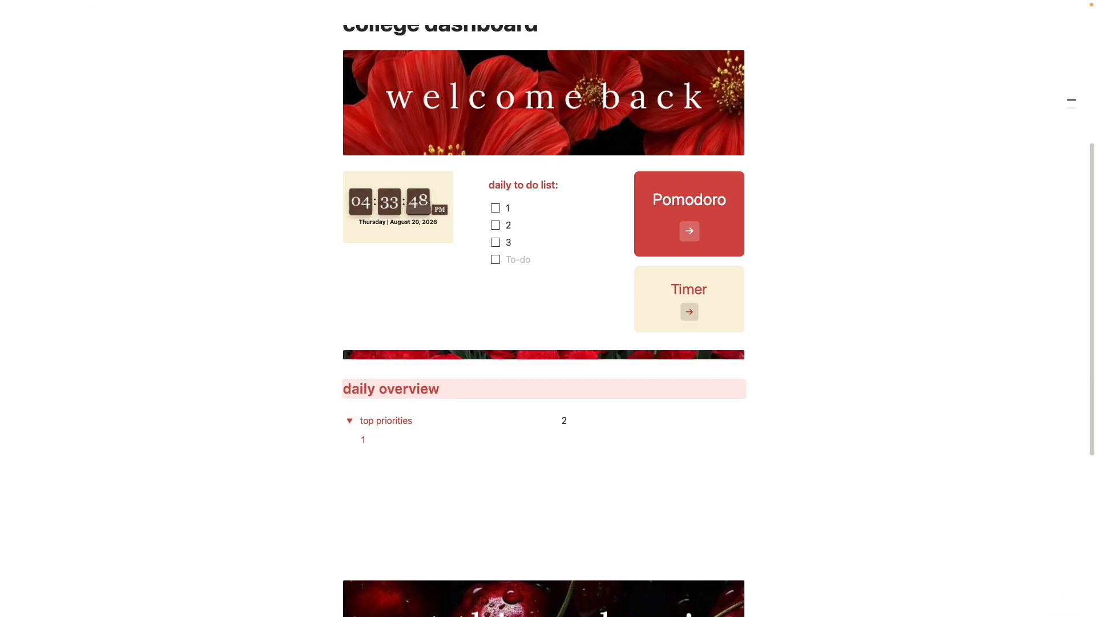
- Move the lower "top priorities" toggle into the middle column, below the daily to do list
{"action": "type", "text": "/."}
{"action": "key", "text": "shift+Tab"}
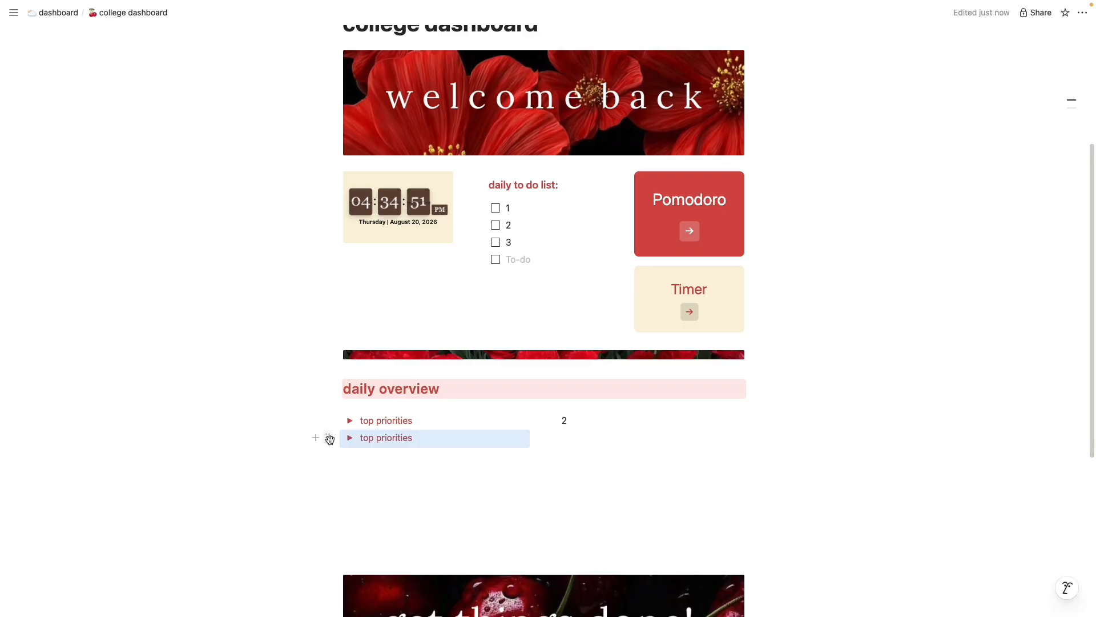
{"action": "left_click_drag", "start_coordinate": [330, 439], "coordinate": [496, 275]}
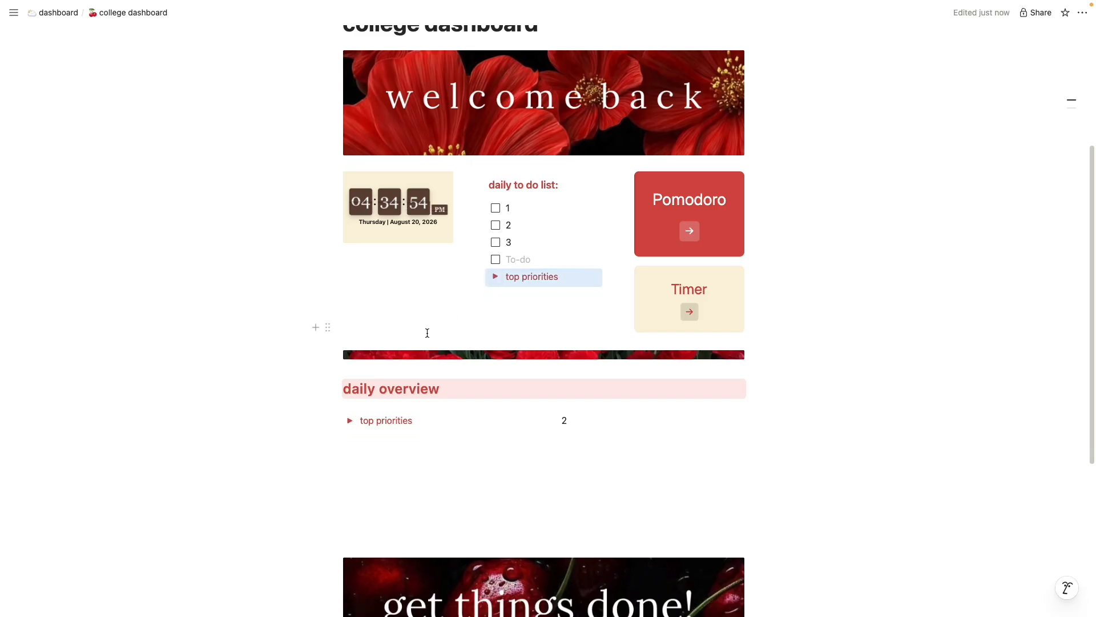
{"action": "left_click", "coordinate": [491, 287]}
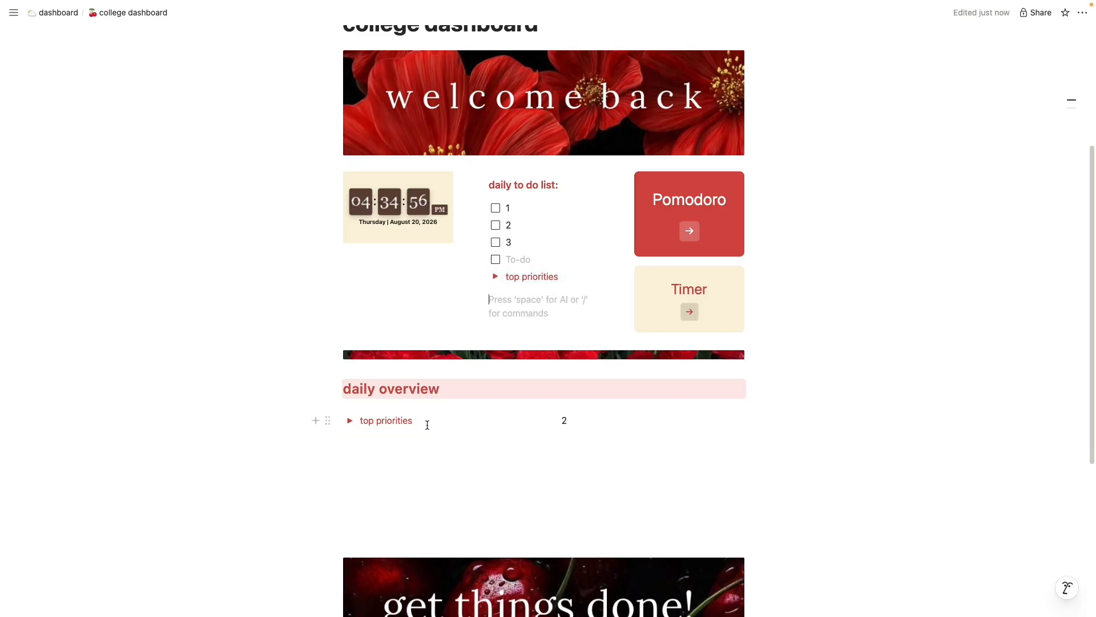
- Delete the remaining "top priorities" toggle and its nested to-do items from under the "daily overview" heading
{"action": "left_click_drag", "start_coordinate": [427, 425], "coordinate": [345, 419]}
{"action": "key", "text": "BackSpace"}
{"action": "key", "text": "BackSpace"}
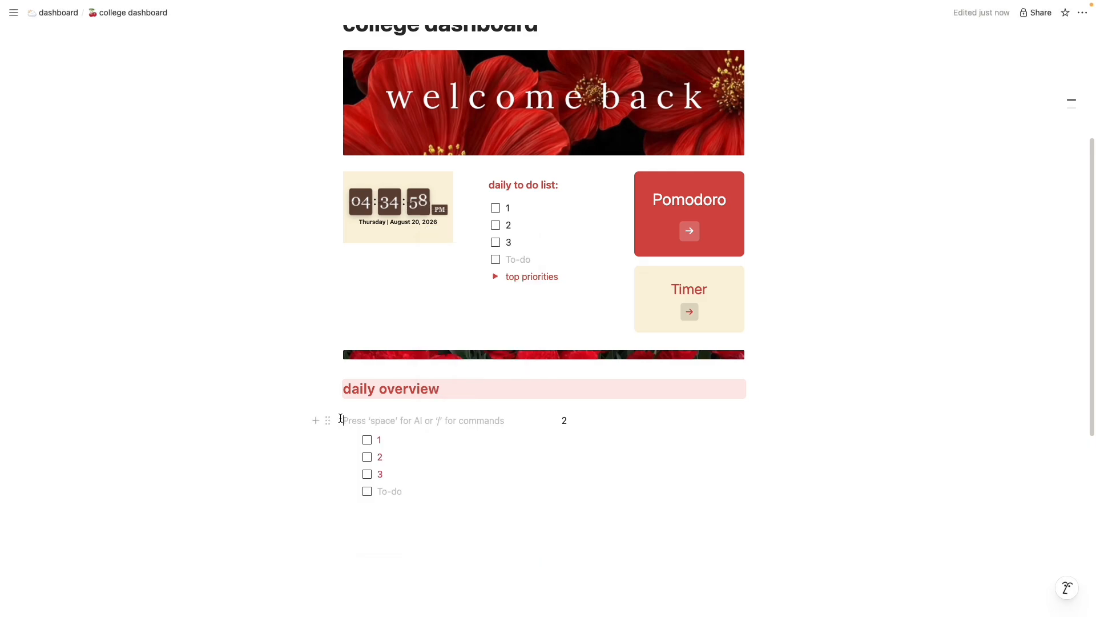
{"action": "left_click_drag", "start_coordinate": [399, 477], "coordinate": [365, 431]}
{"action": "key", "text": "BackSpace"}
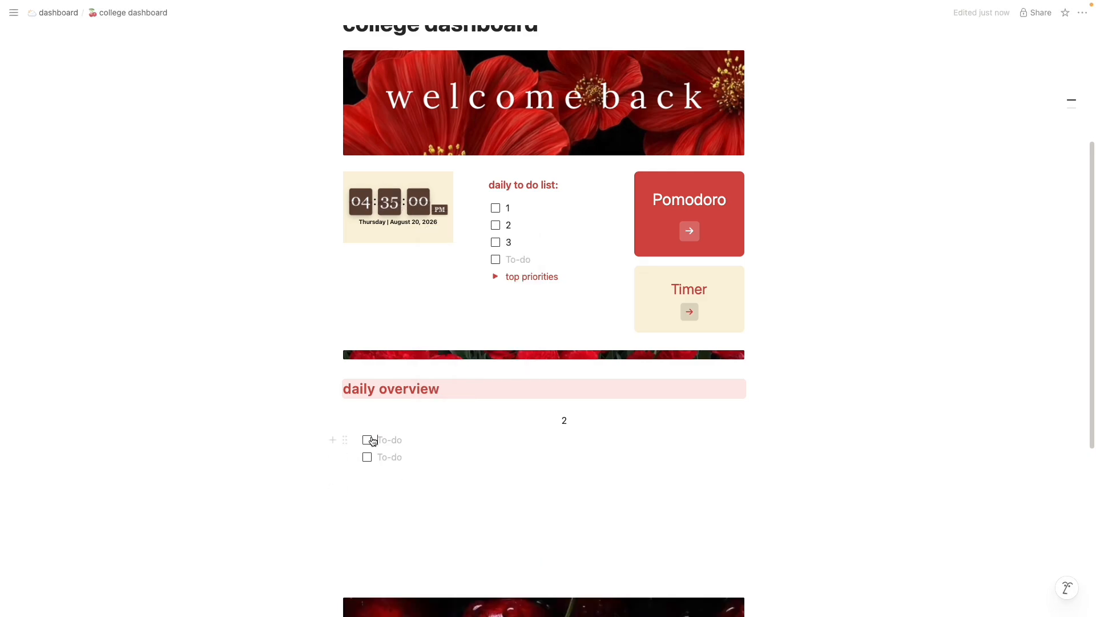
{"action": "key", "text": "BackSpace"}
{"action": "left_click", "coordinate": [382, 459]}
{"action": "key", "text": "BackSpace"}
{"action": "key", "text": "BackSpace"}
{"action": "key", "text": "BackSpace"}
{"action": "key", "text": "BackSpace"}
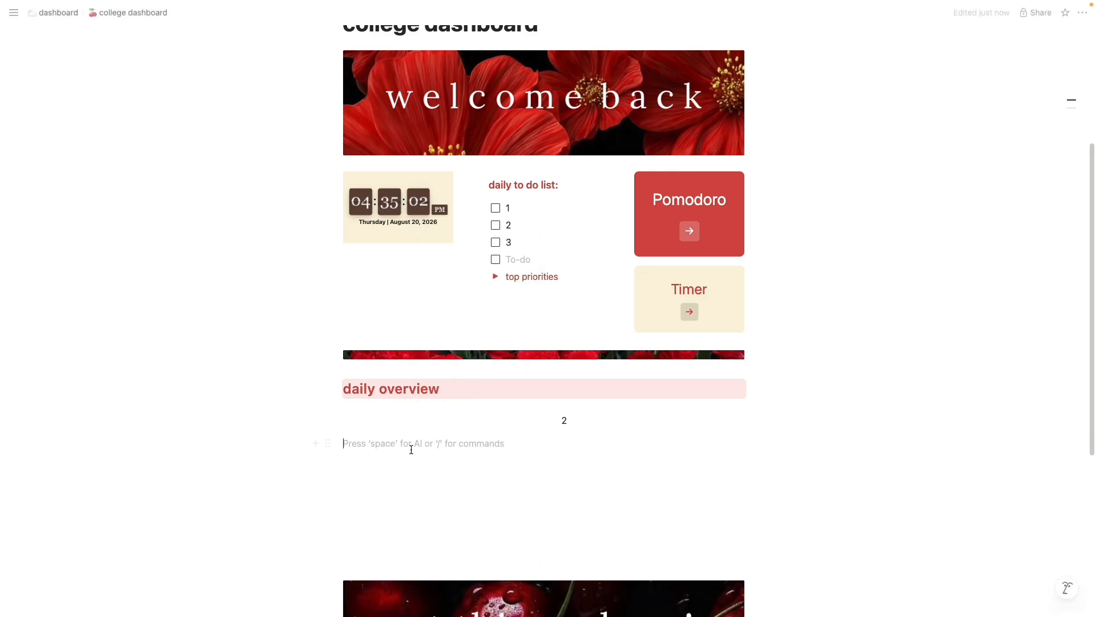
- Delete the placeholder 2 from the second column under "daily overview"
{"action": "left_click", "coordinate": [610, 434]}
{"action": "left_click", "coordinate": [603, 424]}
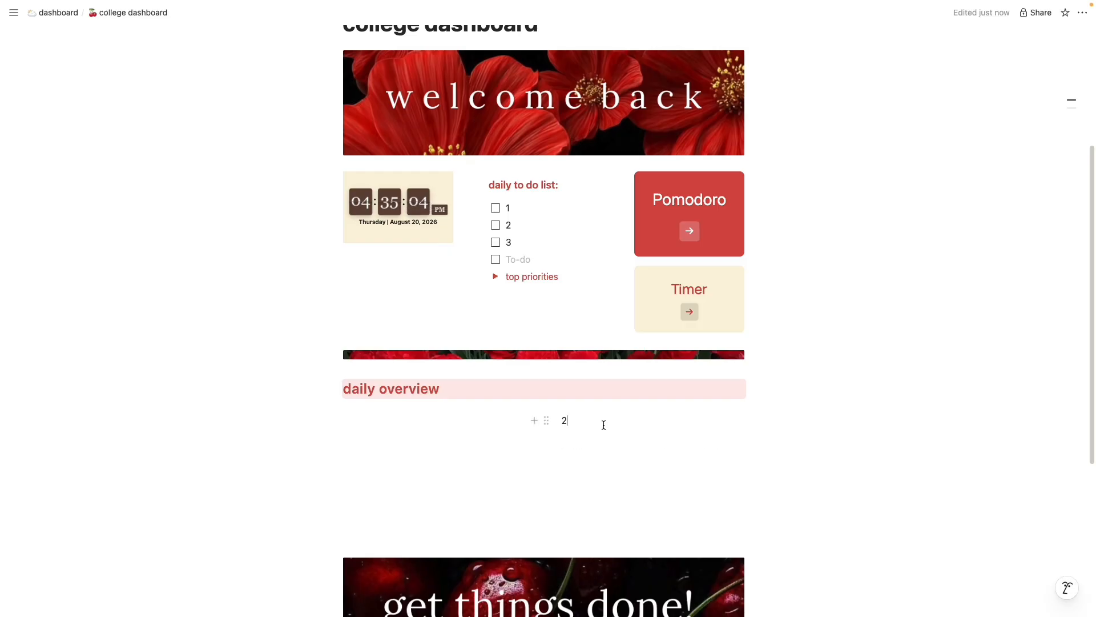
{"action": "key", "text": "BackSpace"}
{"action": "key", "text": "BackSpace"}
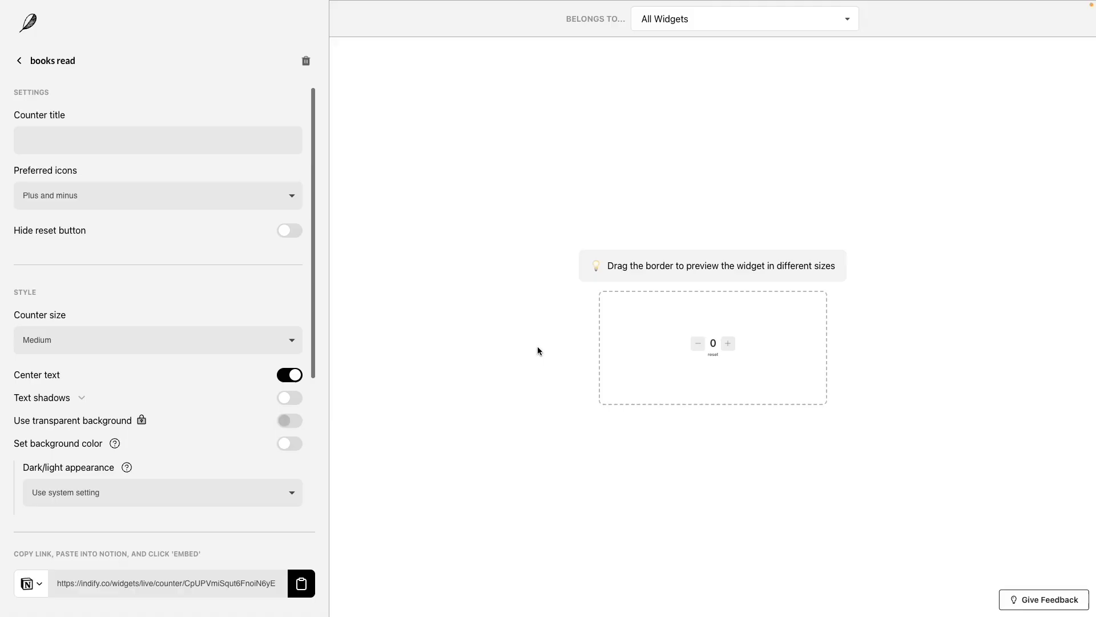
- In Indify, set the counter widget's size to X-Large and its light-mode text color to red #E03E3E
{"action": "left_click", "coordinate": [157, 339]}
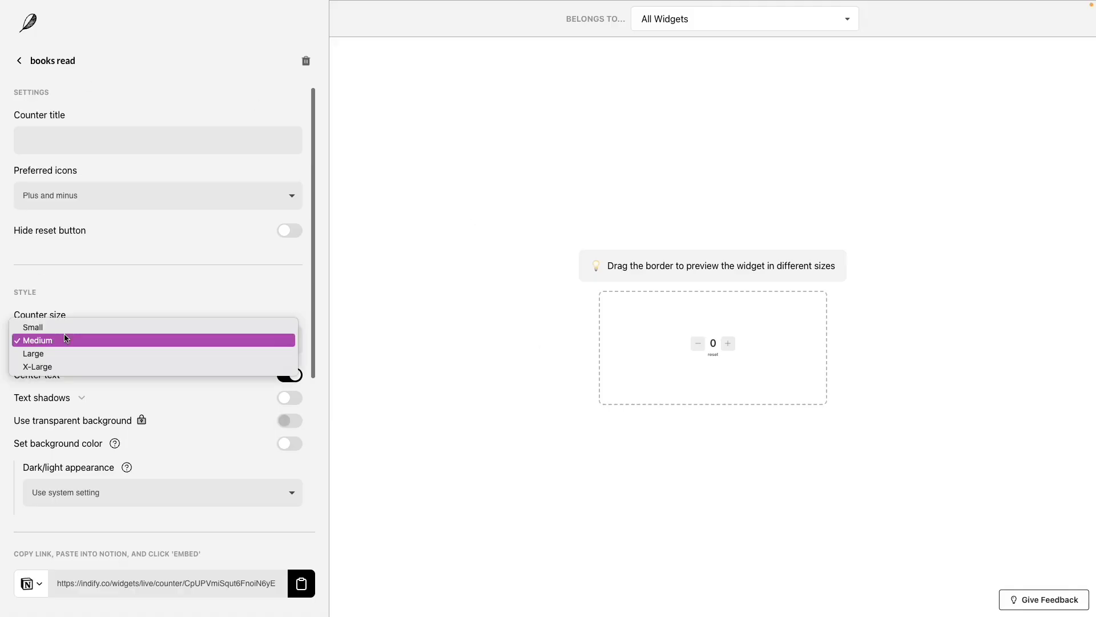
{"action": "left_click", "coordinate": [64, 364]}
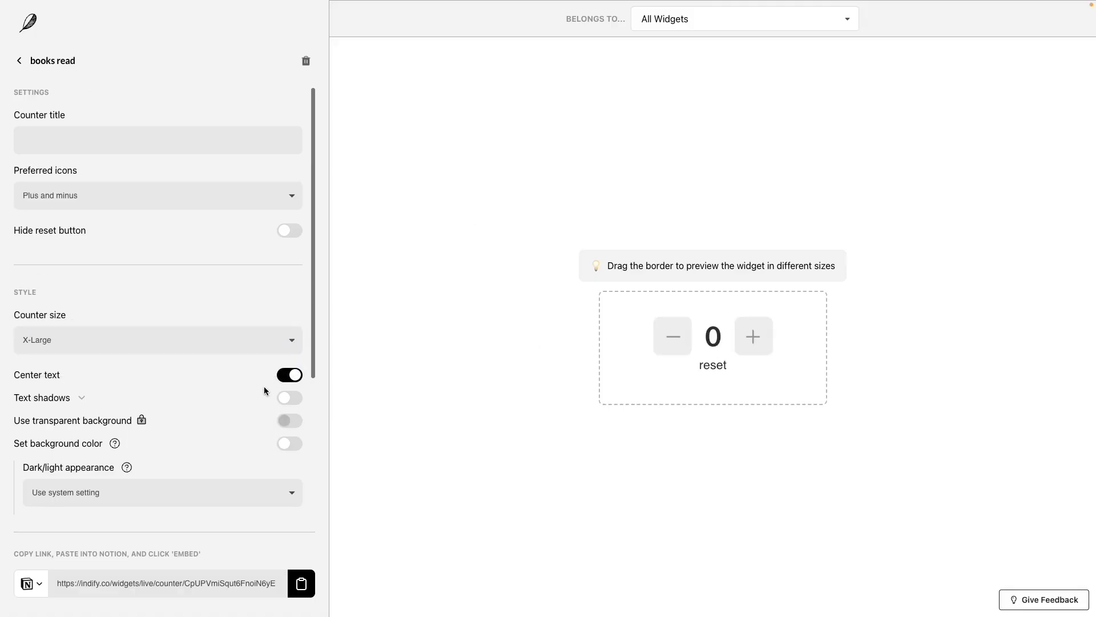
{"action": "scroll", "coordinate": [207, 399], "scroll_direction": "down", "scroll_amount": 3}
{"action": "left_click", "coordinate": [289, 456]}
{"action": "left_click", "coordinate": [428, 463]}
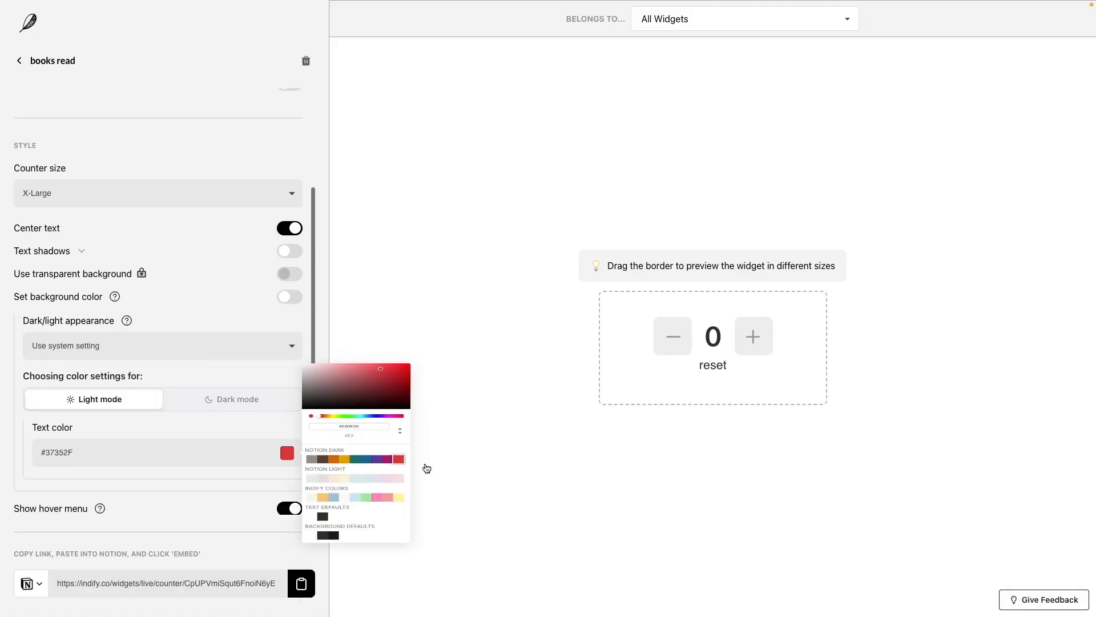
- Title the counter widget "books read" and set its size to Large
{"action": "scroll", "coordinate": [207, 462], "scroll_direction": "down", "scroll_amount": 1}
{"action": "scroll", "coordinate": [117, 415], "scroll_direction": "up", "scroll_amount": 4}
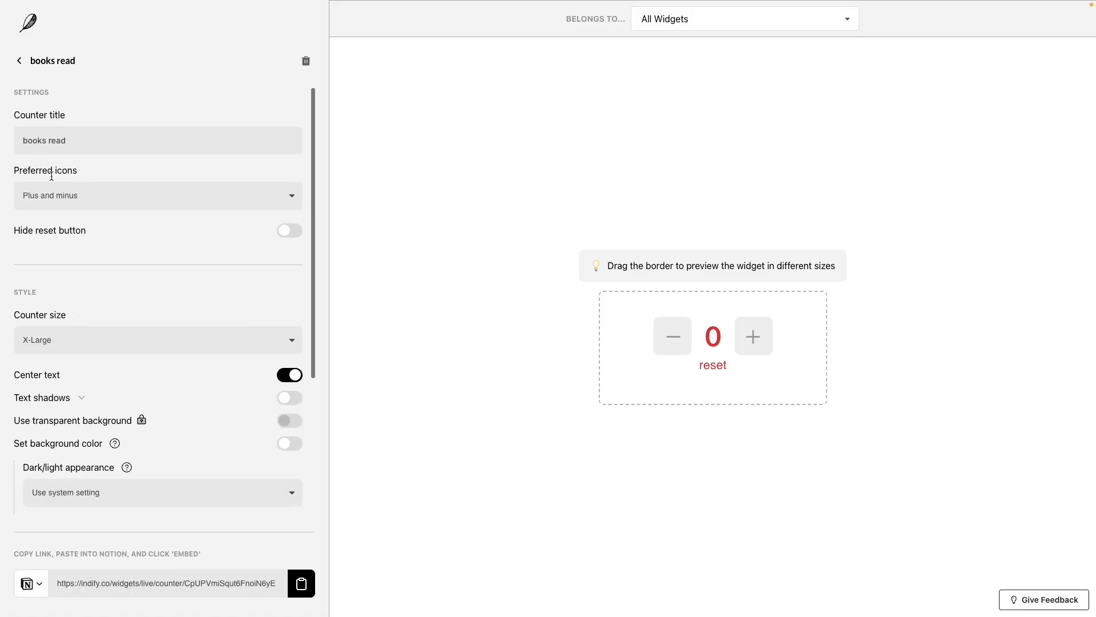
{"action": "scroll", "coordinate": [236, 398], "scroll_direction": "down", "scroll_amount": 1}
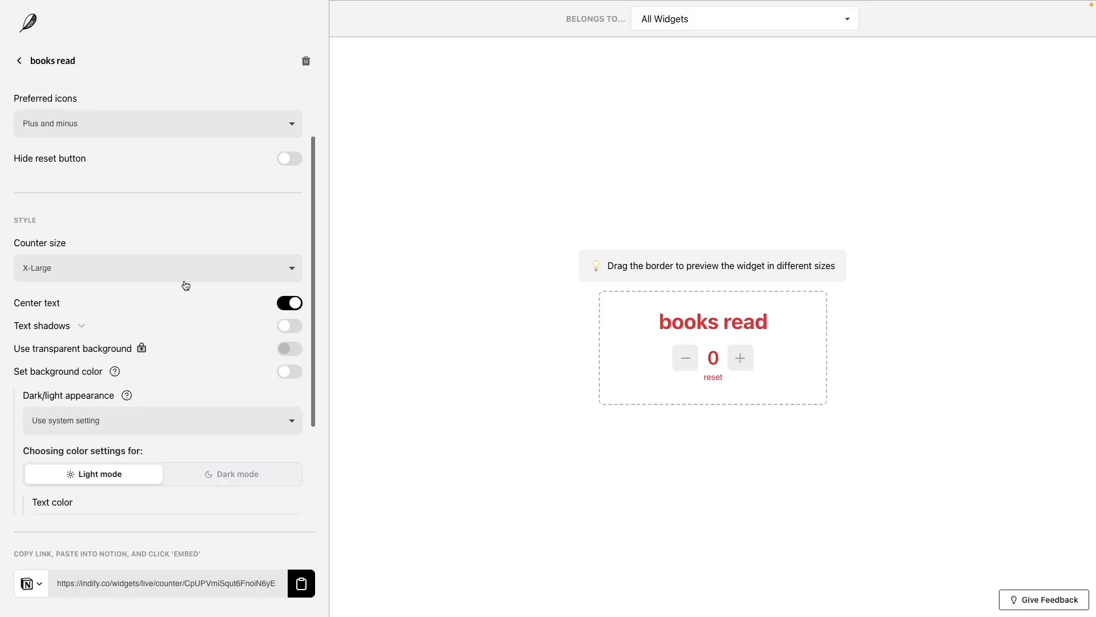
{"action": "left_click", "coordinate": [171, 274]}
{"action": "left_click", "coordinate": [128, 255]}
{"action": "scroll", "coordinate": [293, 331], "scroll_direction": "down", "scroll_amount": 3}
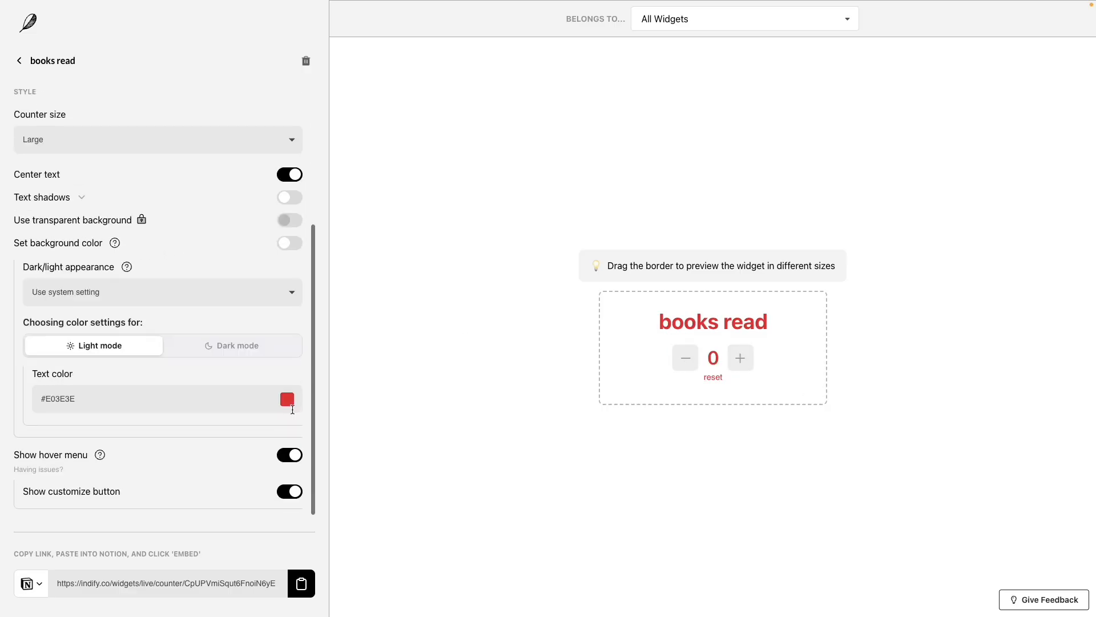
- Copy the widget's embed link and embed the counter below the clock on the Notion college dashboard
{"action": "left_click", "coordinate": [301, 584]}
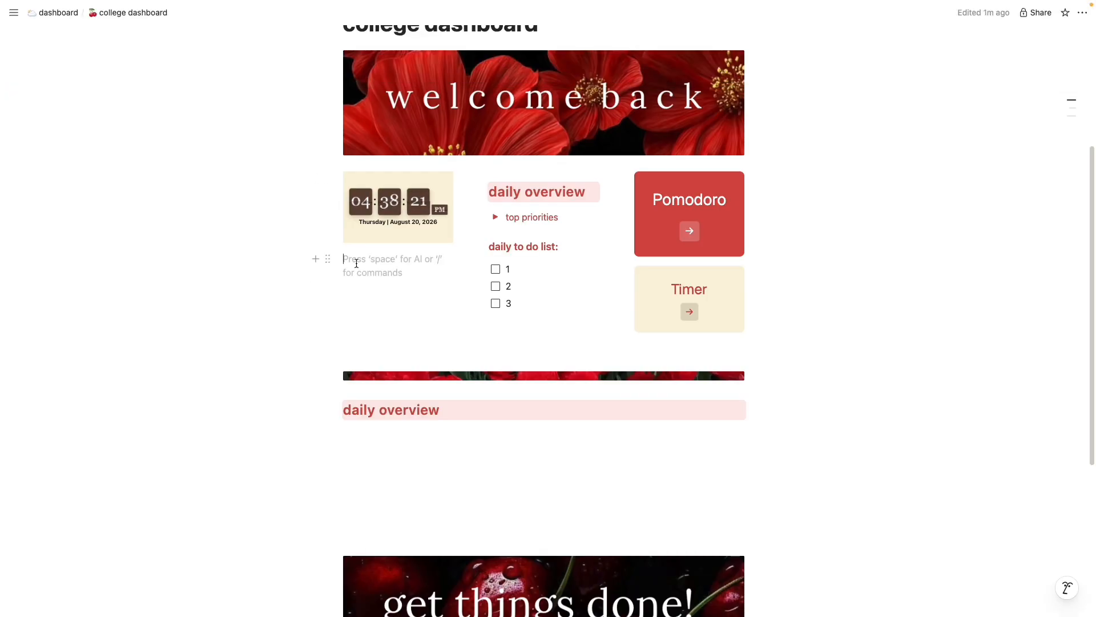
{"action": "left_click", "coordinate": [329, 260]}
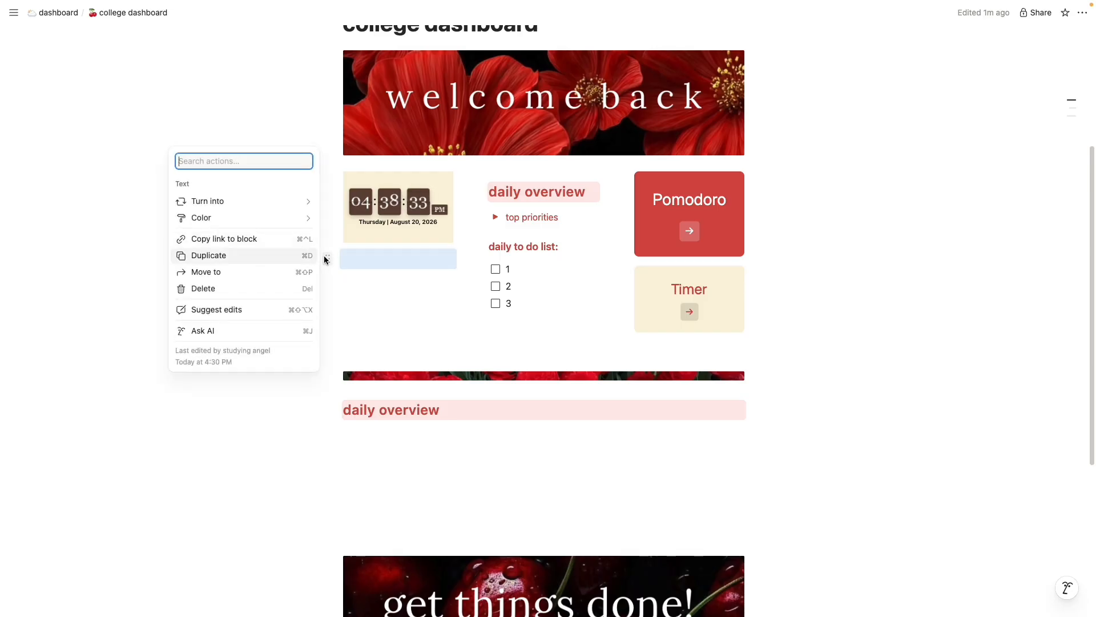
{"action": "right_click", "coordinate": [362, 259]}
{"action": "left_click", "coordinate": [352, 259]}
{"action": "left_click", "coordinate": [368, 258]}
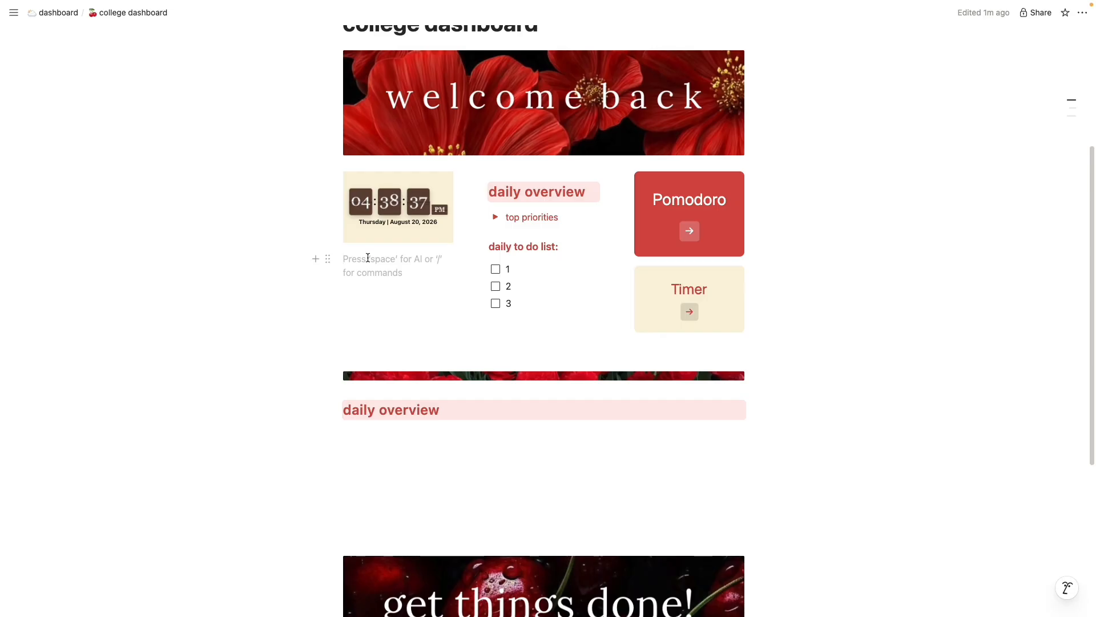
{"action": "key", "text": "super+v"}
{"action": "left_click", "coordinate": [418, 354]}
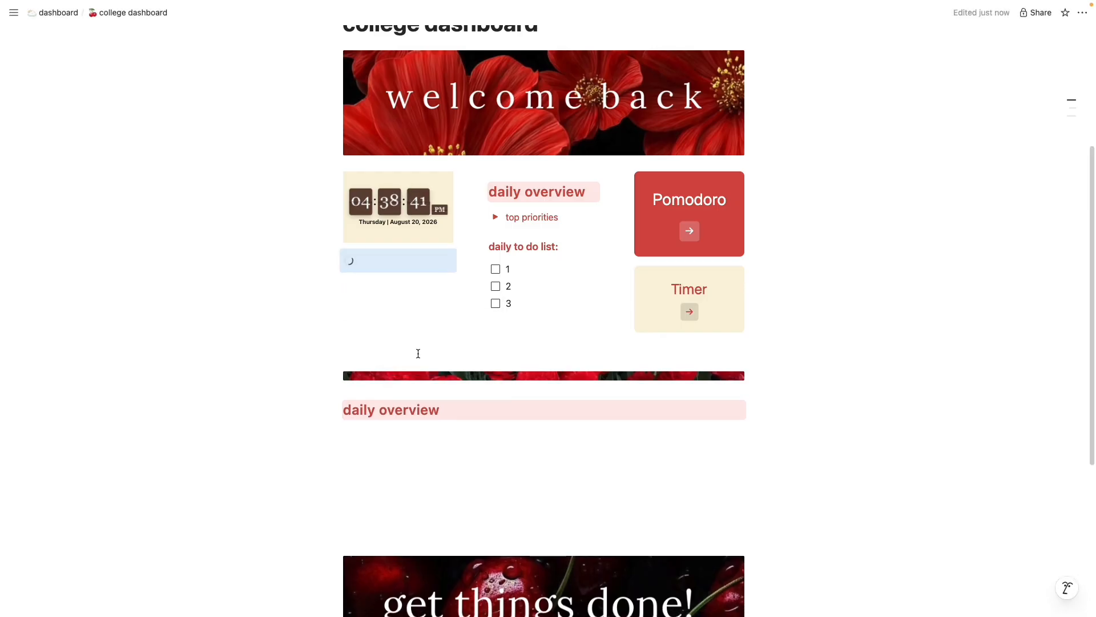
{"action": "left_click_drag", "start_coordinate": [448, 418], "coordinate": [464, 333]}
{"action": "left_click", "coordinate": [443, 398]}
{"action": "key", "text": "BackSpace"}
{"action": "key", "text": "BackSpace"}
{"action": "key", "text": "BackSpace"}
{"action": "key", "text": "BackSpace"}
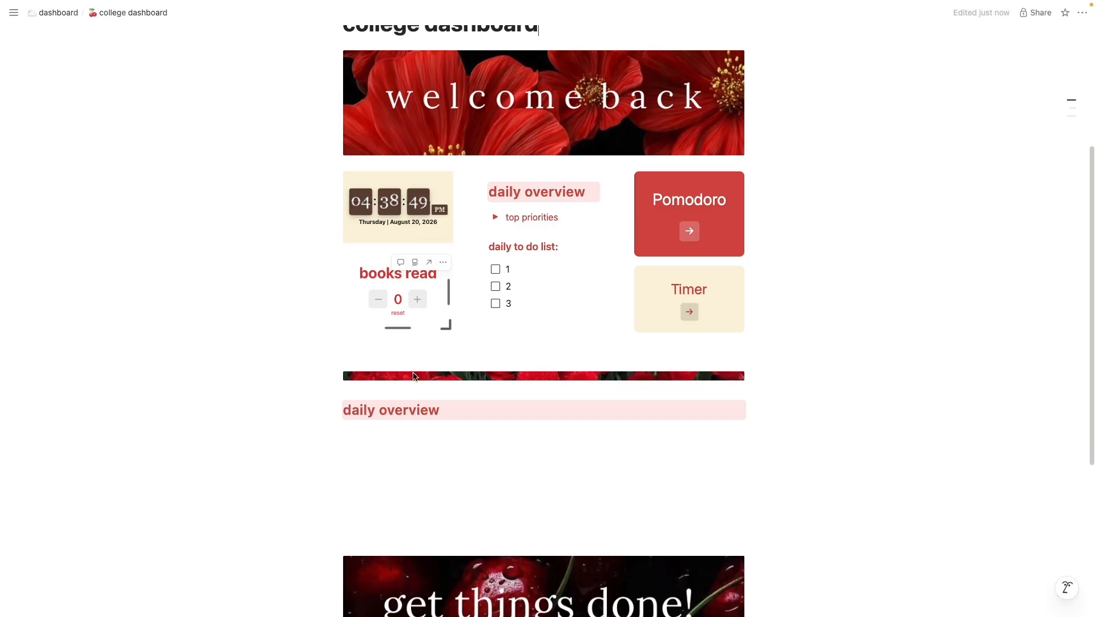
{"action": "left_click", "coordinate": [421, 352]}
{"action": "key", "text": "BackSpace"}
{"action": "left_click", "coordinate": [518, 343]}
{"action": "key", "text": "BackSpace"}
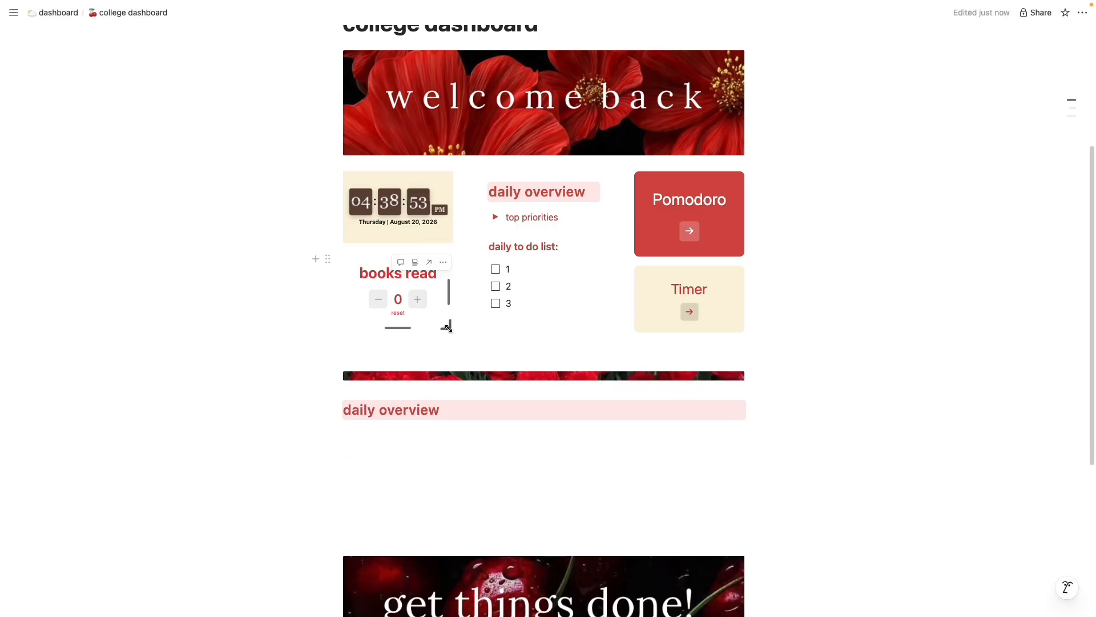
- Make the "books read" embed slightly taller and raise its counter to 16
{"action": "mouse_move", "coordinate": [448, 327]}
{"action": "left_mouse_down"}
{"action": "mouse_move", "coordinate": [452, 358]}
{"action": "mouse_move", "coordinate": [448, 344]}
{"action": "left_mouse_up"}
{"action": "left_click", "coordinate": [421, 309]}
{"action": "left_click", "coordinate": [421, 309]}
{"action": "left_click", "coordinate": [422, 310]}
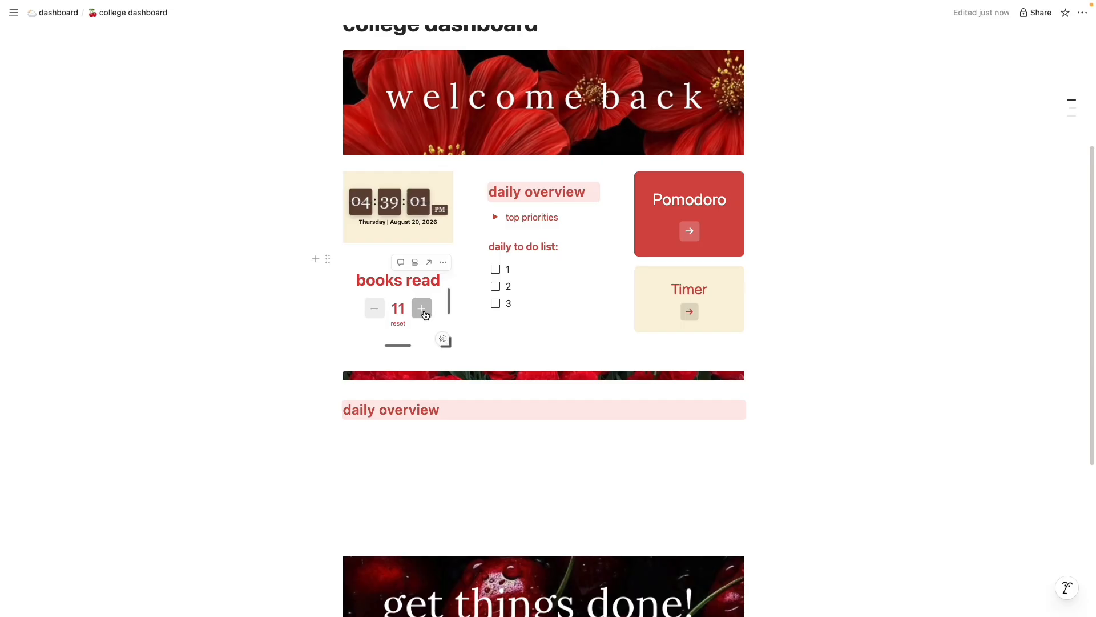
{"action": "left_click", "coordinate": [422, 308]}
{"action": "left_click", "coordinate": [423, 309]}
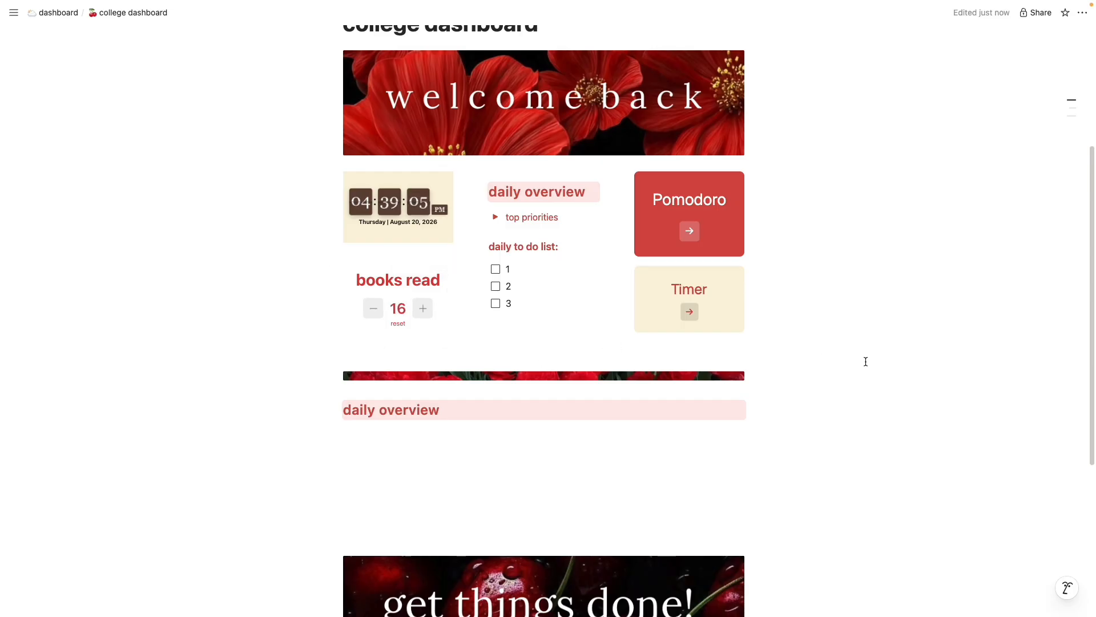
- Rename the "daily overview" heading below the thin floral divider as "weekly planner"
{"action": "left_click", "coordinate": [351, 410]}
{"action": "key", "text": "BackSpace"}
{"action": "type", "text": "weekly"}
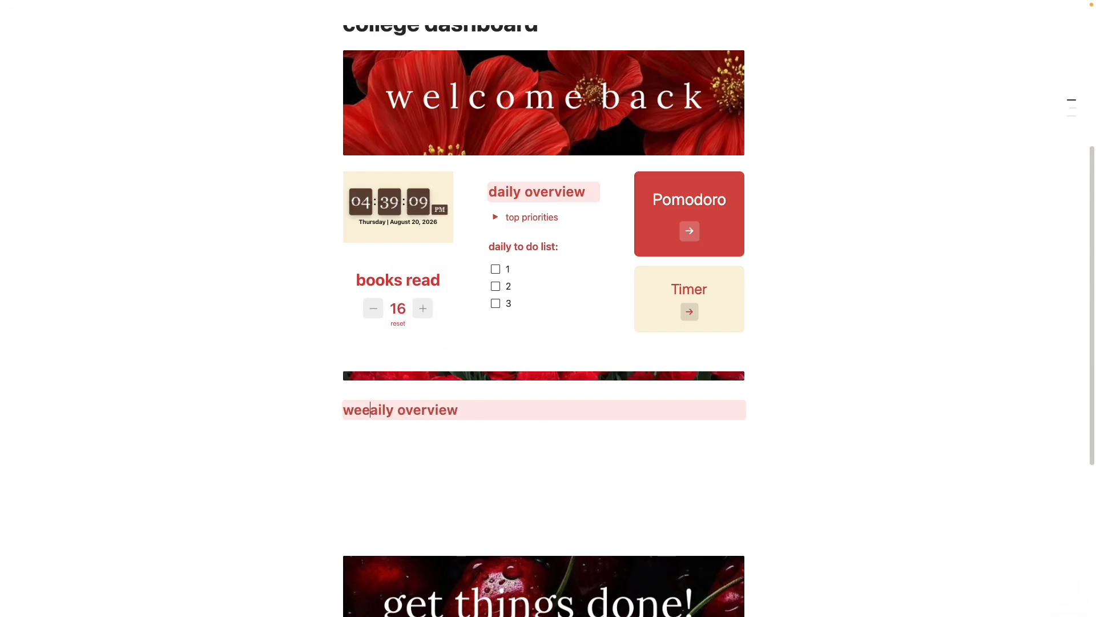
{"action": "key", "text": "Delete"}
{"action": "key", "text": "Delete"}
{"action": "key", "text": "Delete"}
{"action": "key", "text": "Delete"}
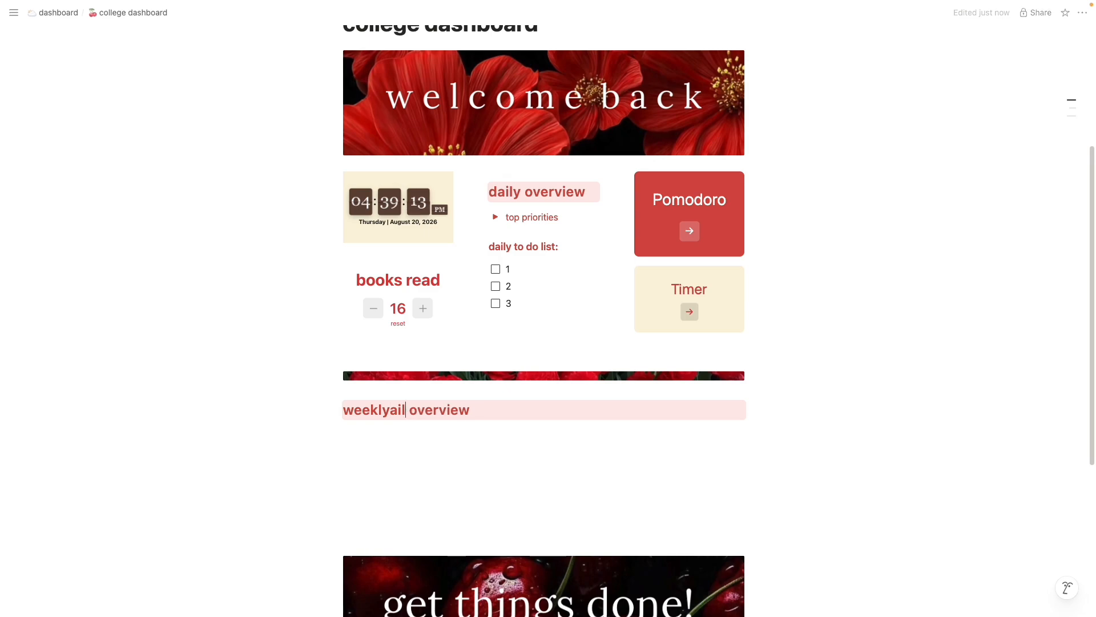
{"action": "left_click_drag", "start_coordinate": [455, 411], "coordinate": [402, 415]}
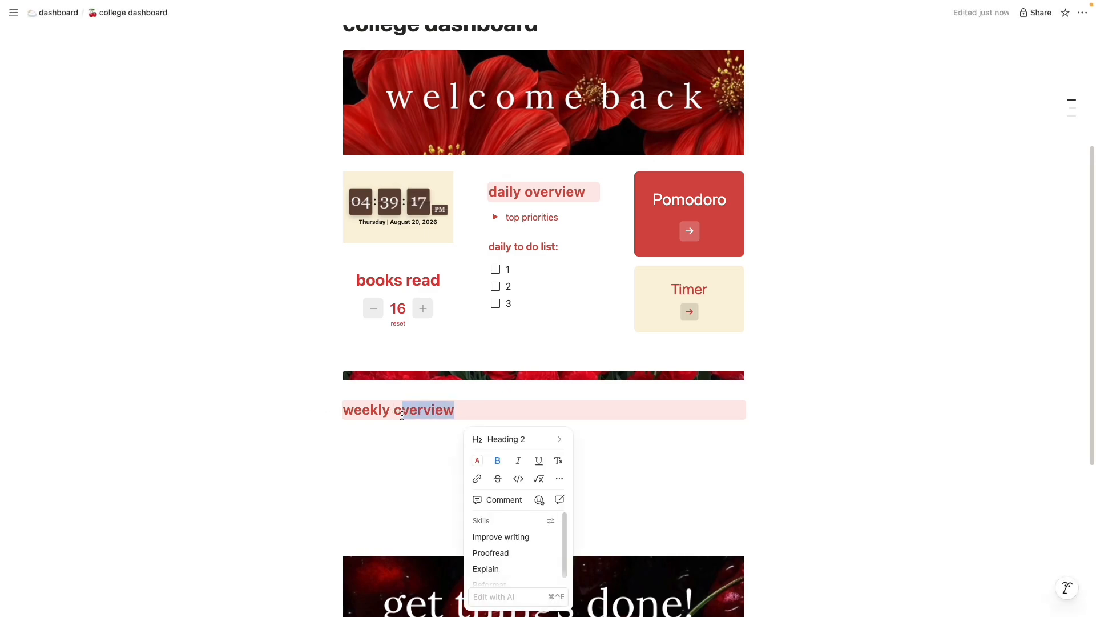
{"action": "key", "text": "BackSpace"}
{"action": "key", "text": "BackSpace"}
{"action": "type", "text": "planner"}
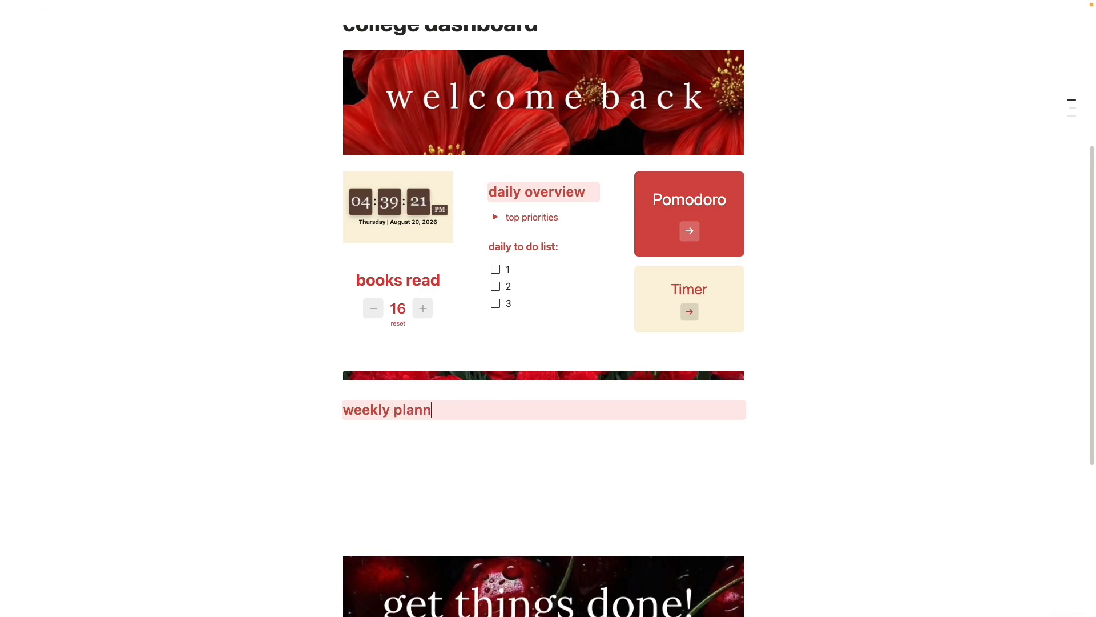
- Insert a board view database directly under the "weekly planner" heading
{"action": "key", "text": "Return"}
{"action": "type", "text": "/tas"}
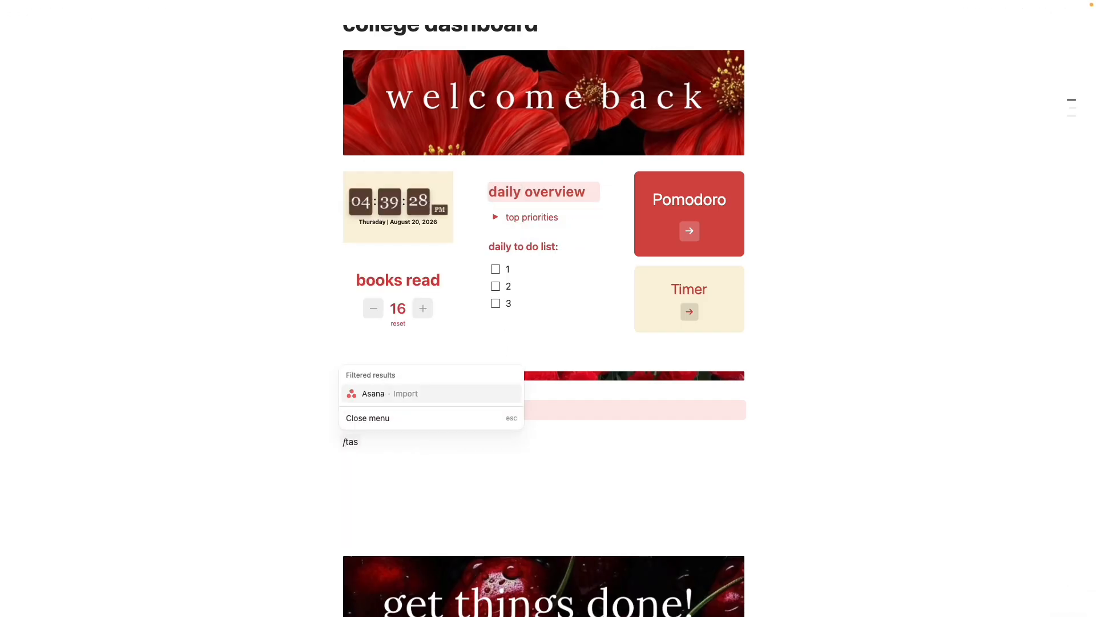
{"action": "key", "text": "BackSpace"}
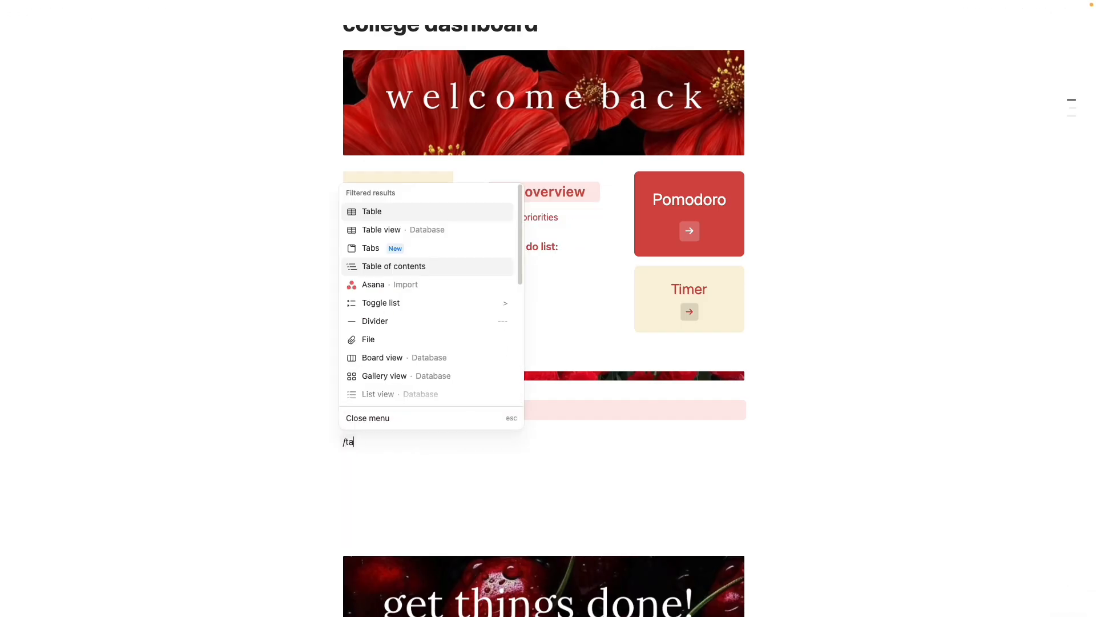
{"action": "mouse_move", "coordinate": [475, 221]}
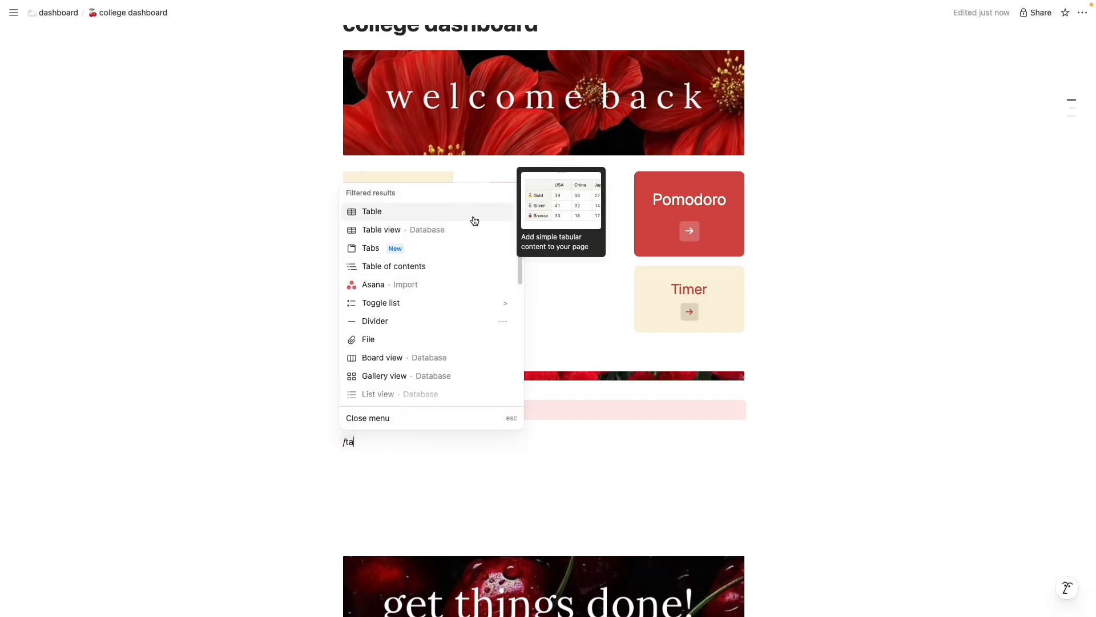
{"action": "left_click", "coordinate": [428, 359]}
{"action": "scroll", "coordinate": [582, 467], "scroll_direction": "down", "scroll_amount": 3}
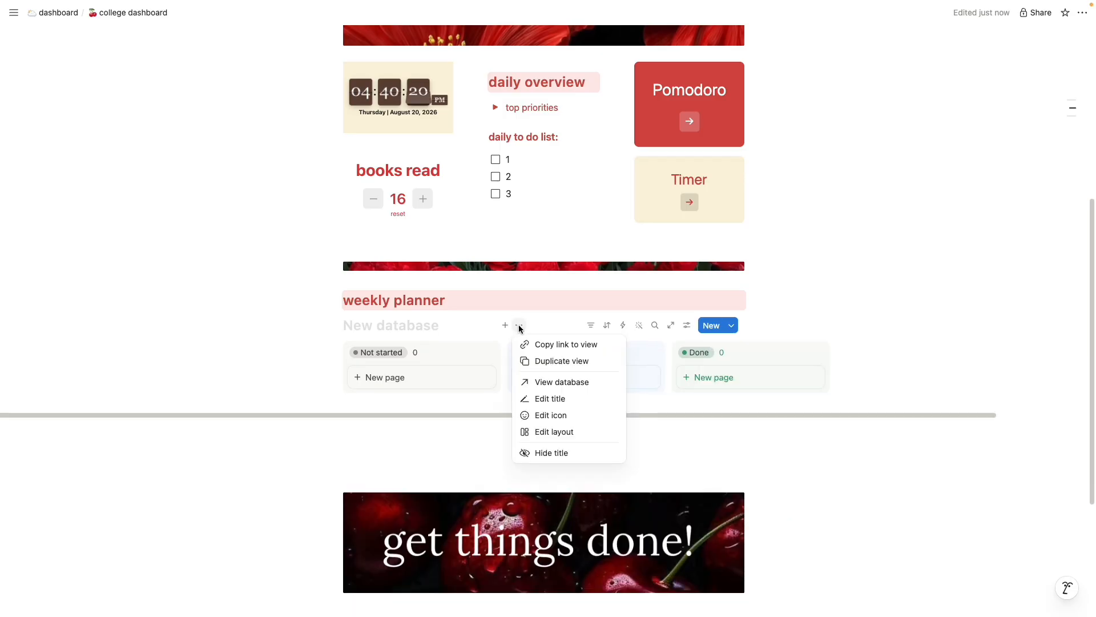
- Open the new board database under "weekly planner" as its own page
{"action": "left_click", "coordinate": [520, 326]}
{"action": "left_click", "coordinate": [519, 326]}
{"action": "left_click", "coordinate": [553, 382]}
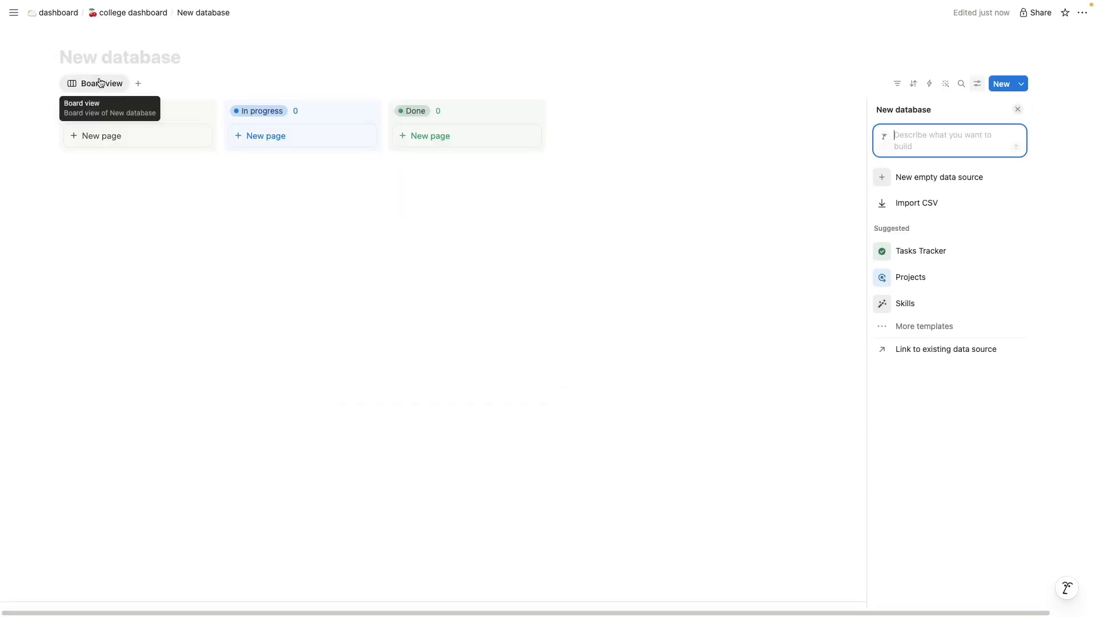
- Rename the "Not started" group as monday and title the database "task tracker"
{"action": "left_click", "coordinate": [103, 114]}
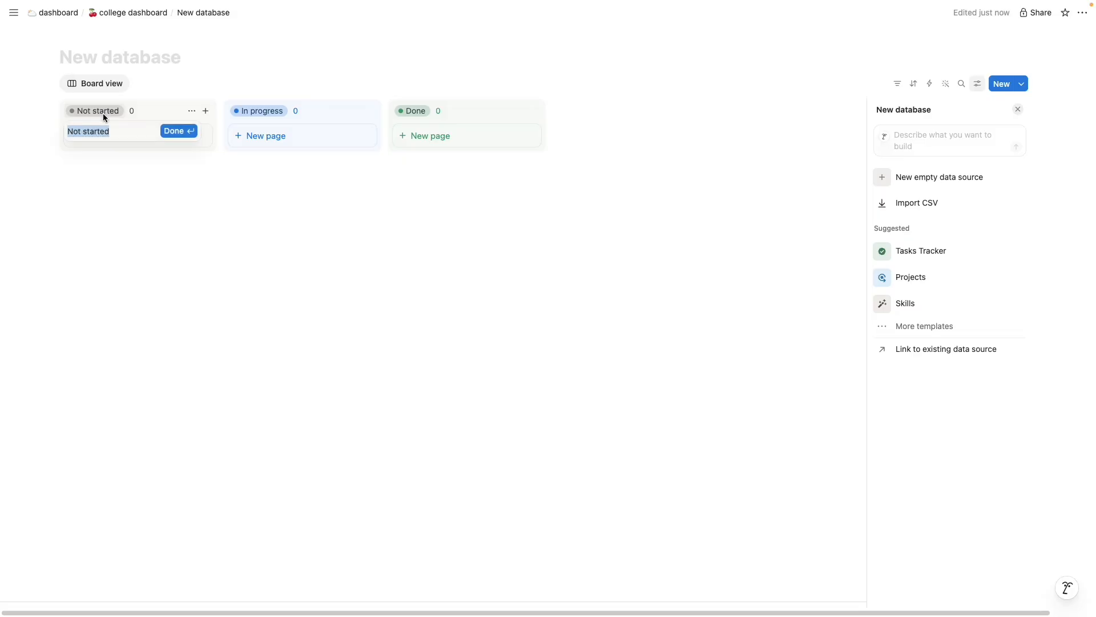
{"action": "type", "text": "monday"}
{"action": "left_click", "coordinate": [174, 132]}
{"action": "left_click", "coordinate": [191, 111]}
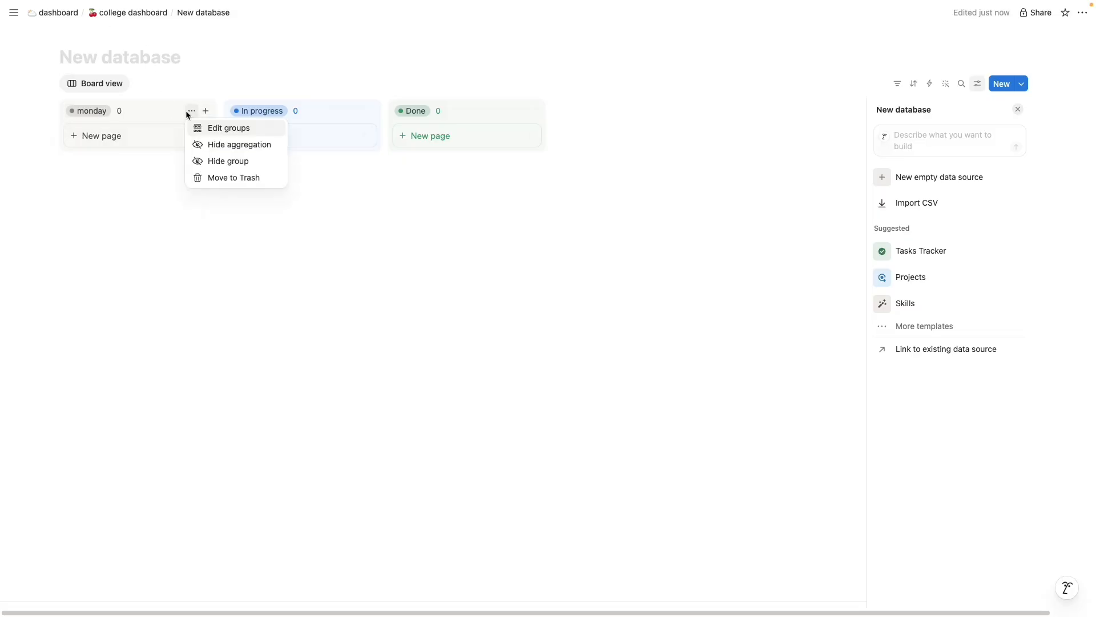
{"action": "left_click", "coordinate": [117, 61]}
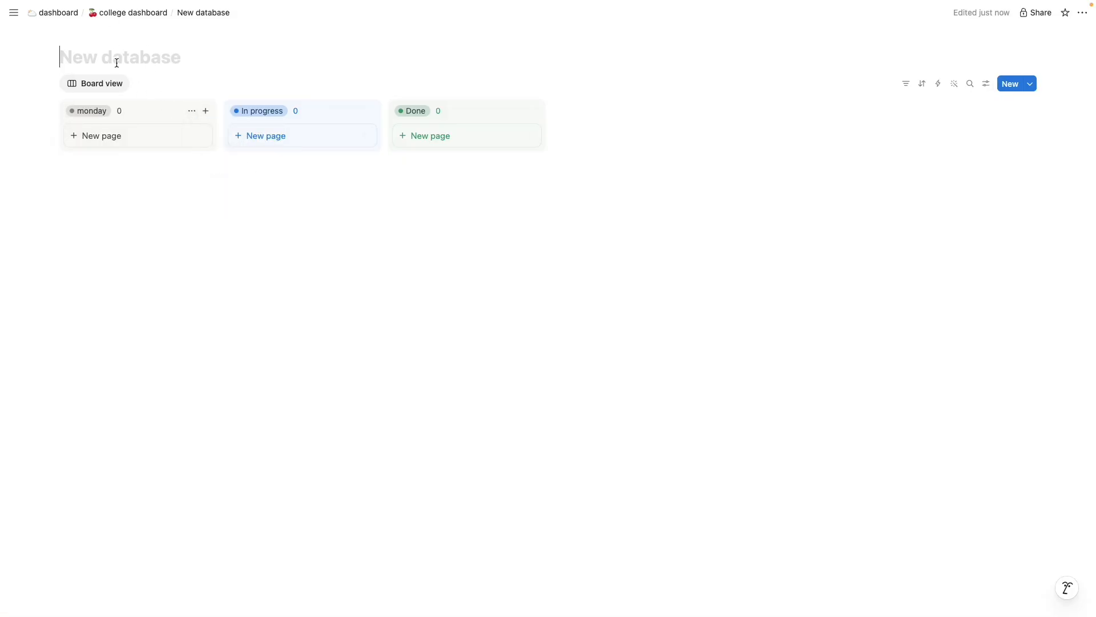
{"action": "type", "text": "task tracker"}
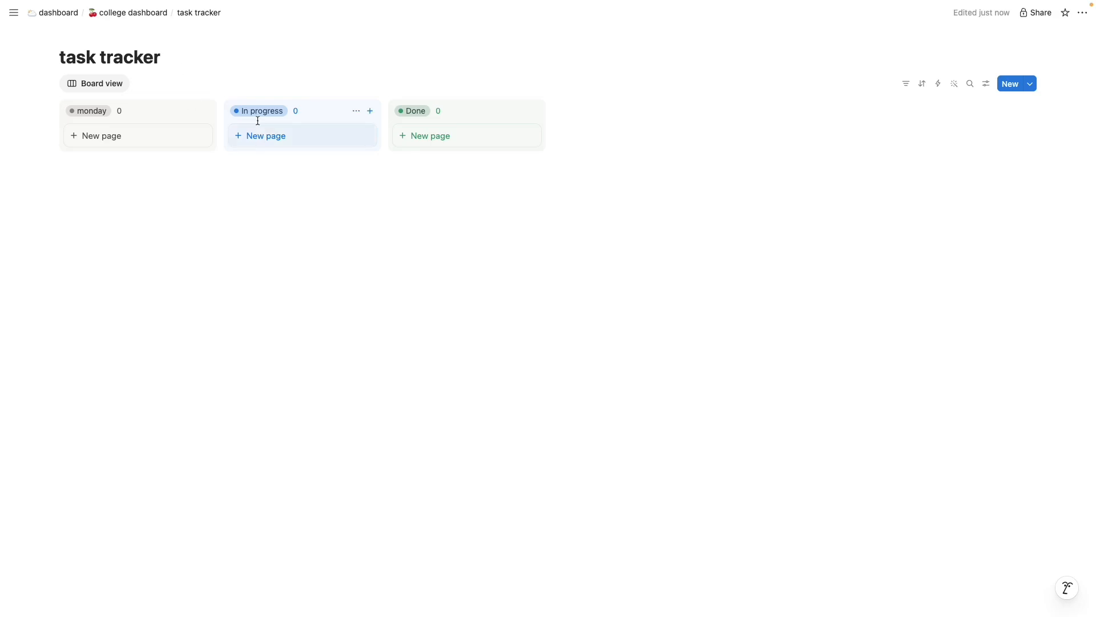
{"action": "left_click", "coordinate": [258, 118]}
{"action": "left_click", "coordinate": [572, 118]}
{"action": "left_click", "coordinate": [138, 85]}
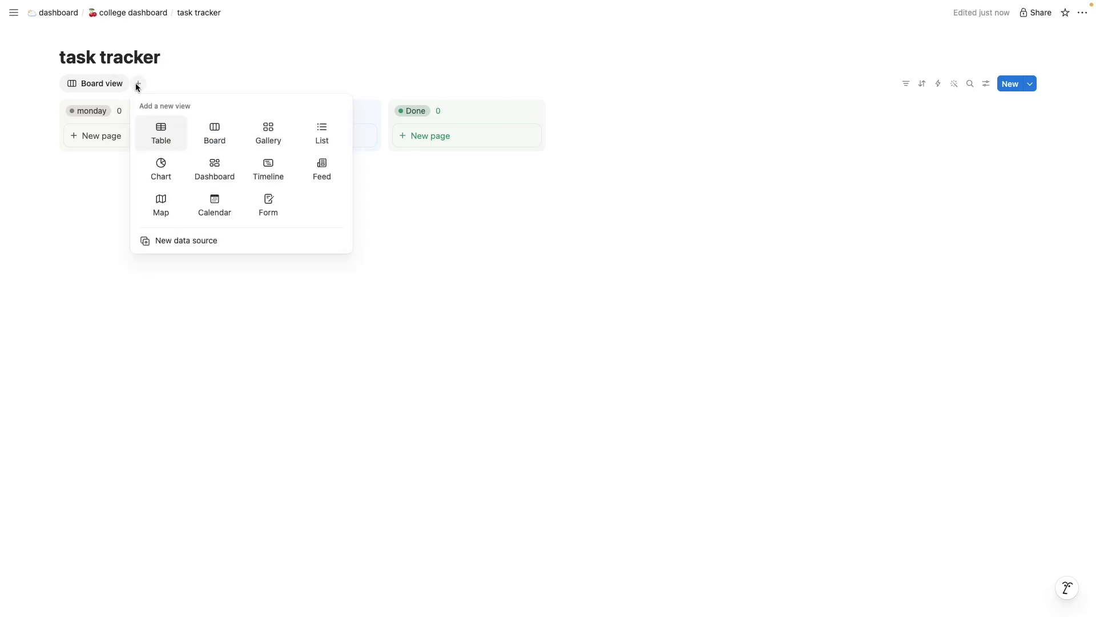
{"action": "left_click", "coordinate": [67, 258]}
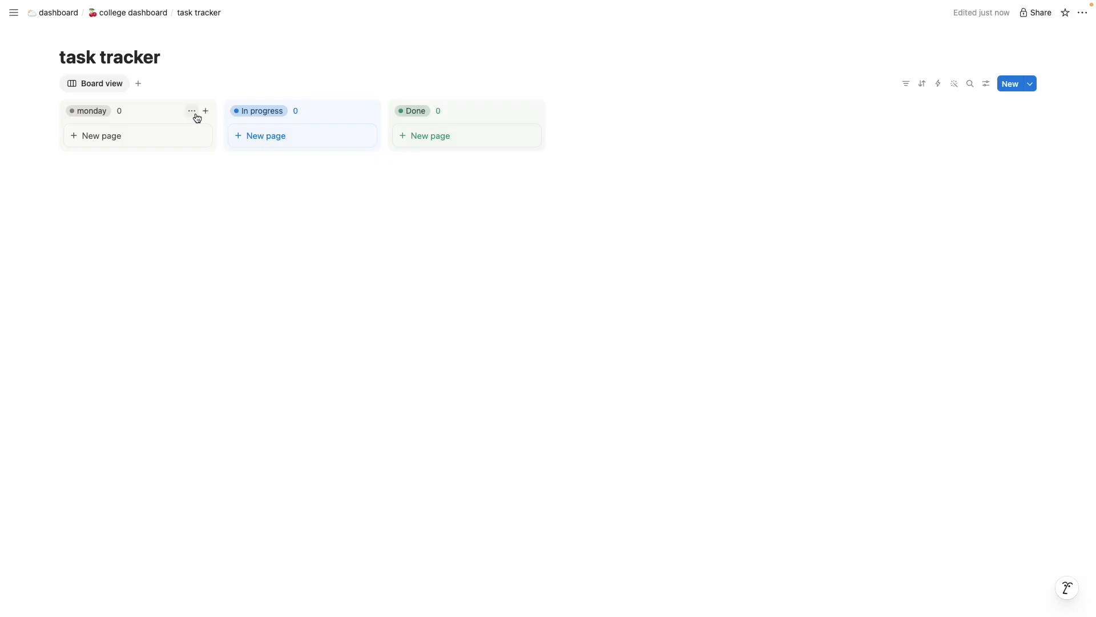
- Add a blank page to the monday group of the task tracker board
{"action": "left_click", "coordinate": [196, 116]}
{"action": "left_click", "coordinate": [208, 114]}
{"action": "left_click", "coordinate": [208, 113]}
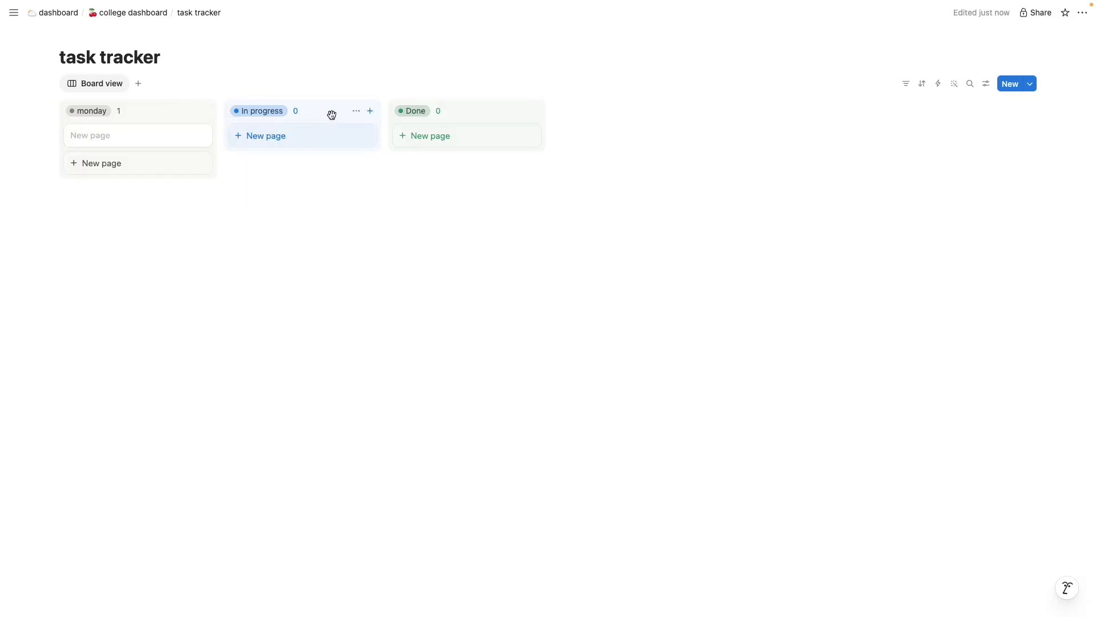
- Try to rename the "In progress" group as tuesday and the "Done" group as wednesday
{"action": "left_click", "coordinate": [266, 111]}
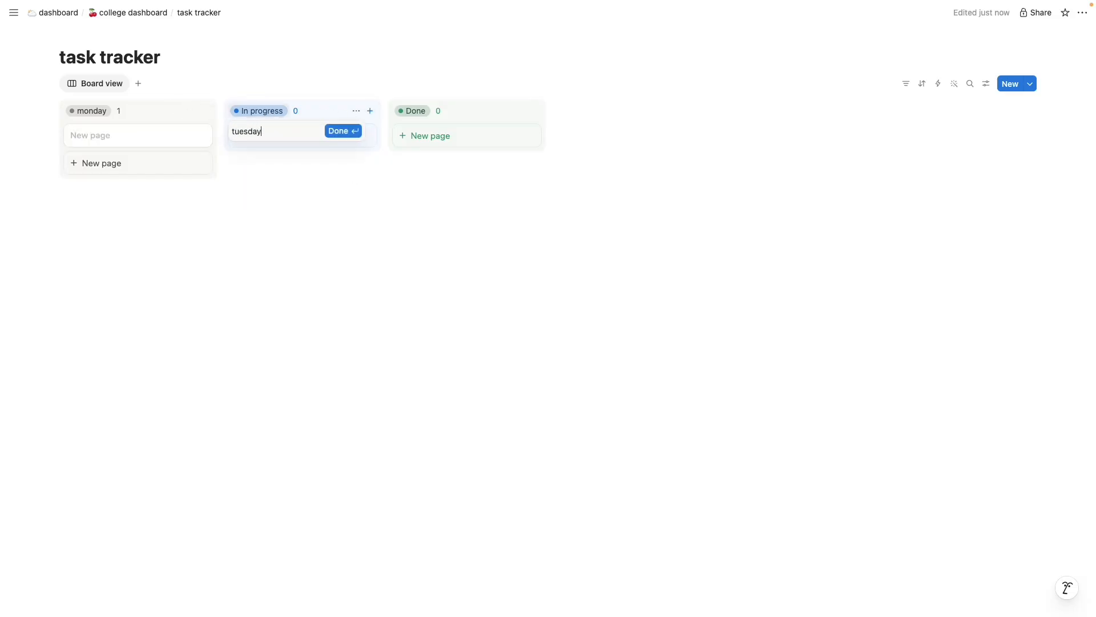
{"action": "type", "text": "tuesday"}
{"action": "key", "text": "Escape"}
{"action": "left_click", "coordinate": [416, 111]}
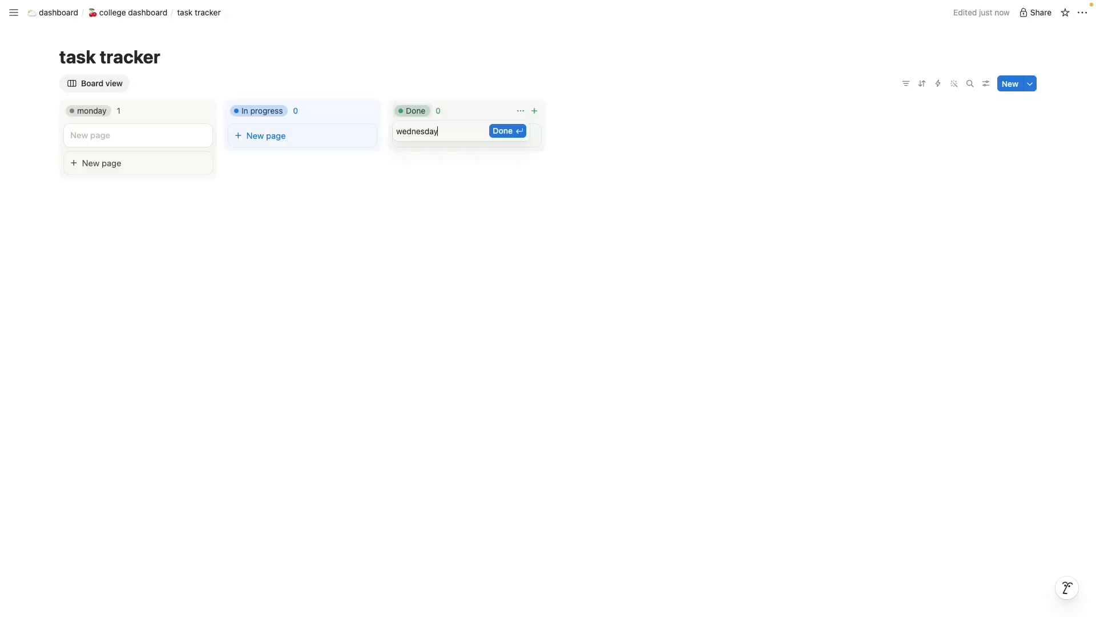
{"action": "key", "text": "Escape"}
- Return to the college dashboard page and move the task tracker board under "weekly planner" to the trash
{"action": "left_click", "coordinate": [192, 110]}
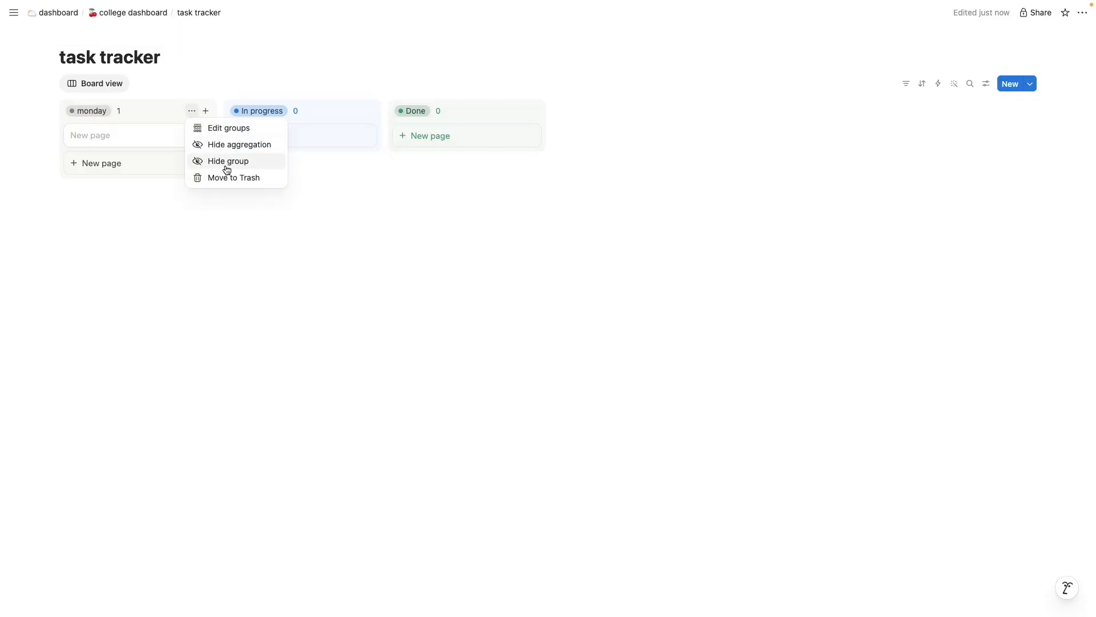
{"action": "left_click", "coordinate": [132, 12]}
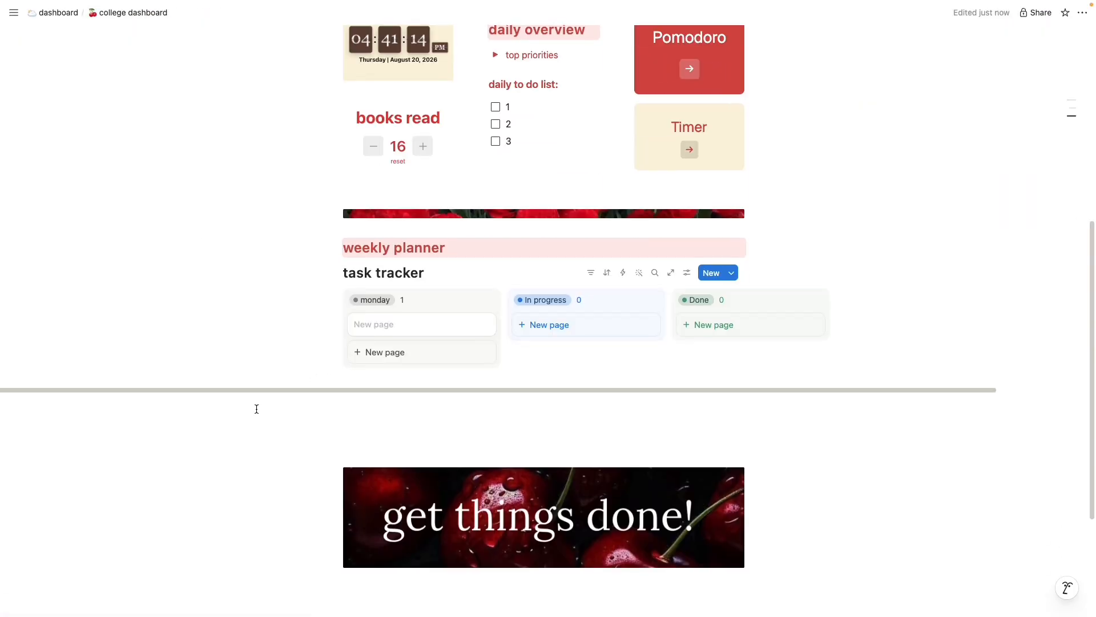
{"action": "left_click", "coordinate": [477, 361]}
{"action": "key", "text": "BackSpace"}
{"action": "key", "text": "BackSpace"}
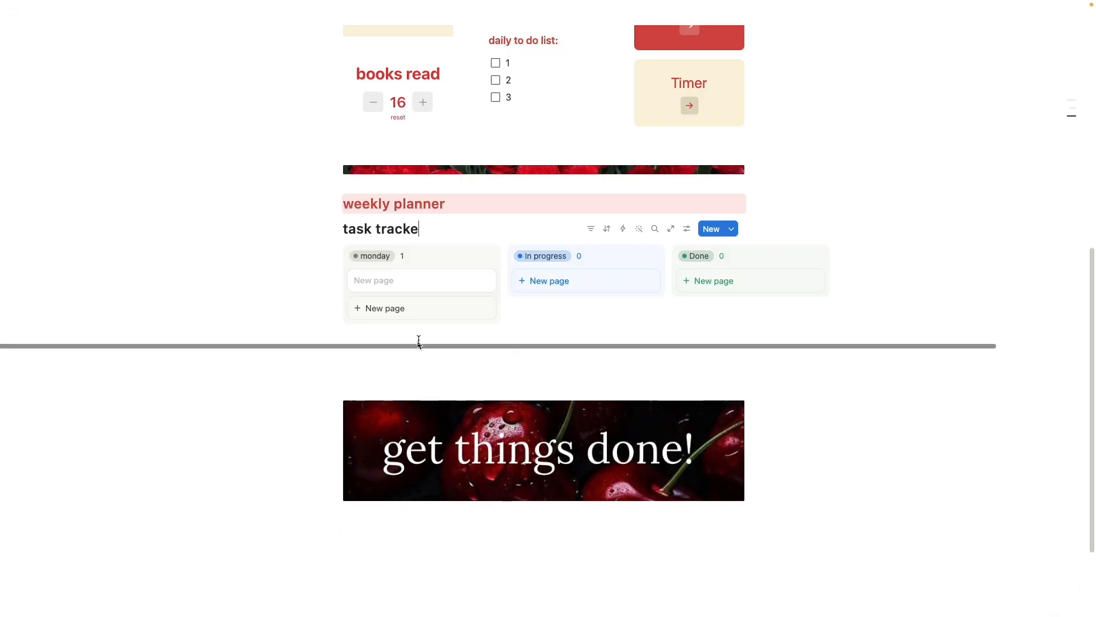
{"action": "left_click", "coordinate": [324, 229]}
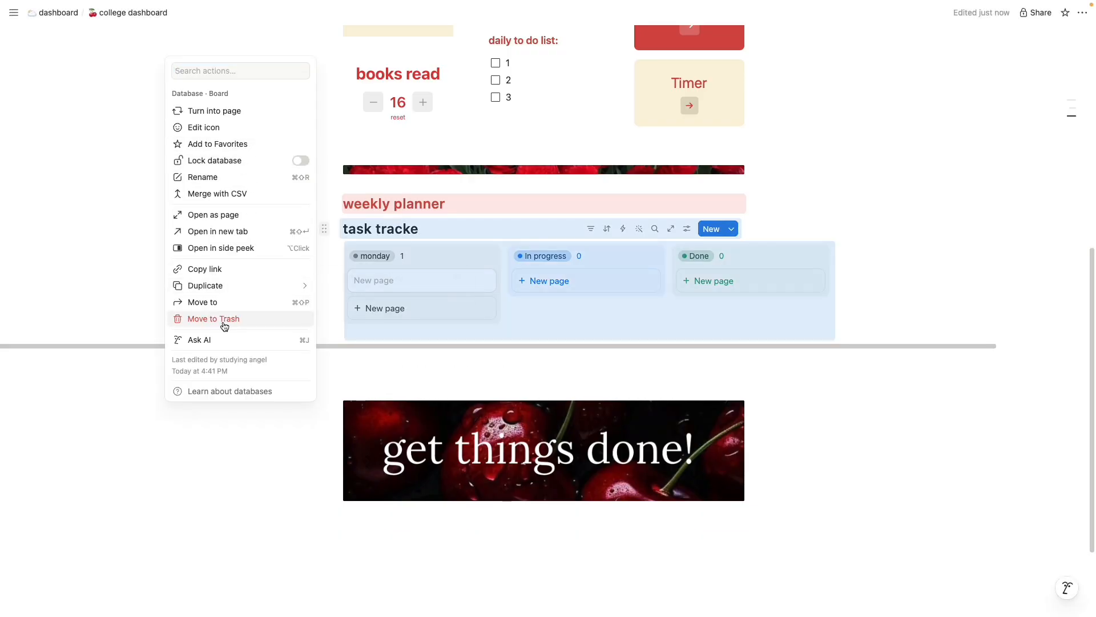
- Replace the task tracker board with a new board titled "weekly planner" and rename the heading above it "weekly overview"
{"action": "left_click", "coordinate": [197, 317]}
{"action": "left_click", "coordinate": [558, 317]}
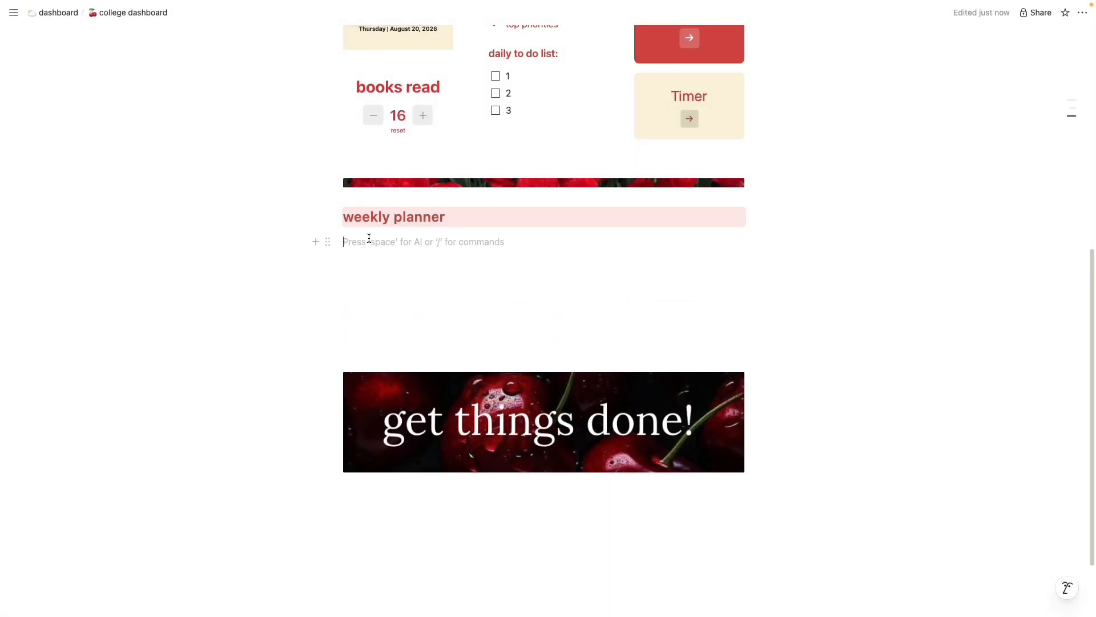
{"action": "type", "text": "/"}
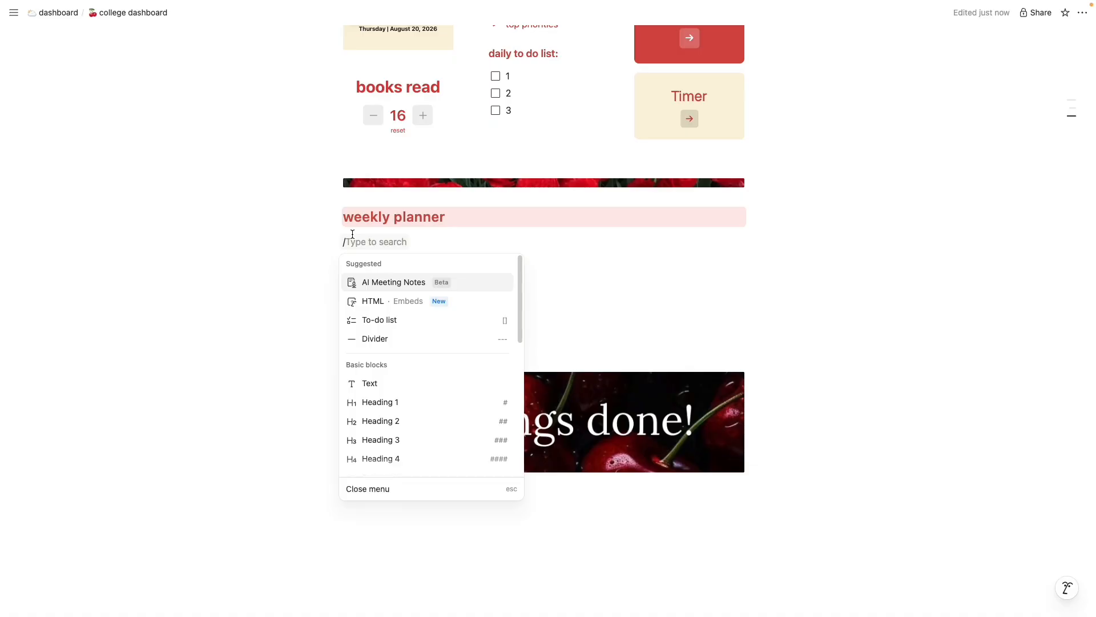
{"action": "scroll", "coordinate": [426, 333], "scroll_direction": "down", "scroll_amount": 2}
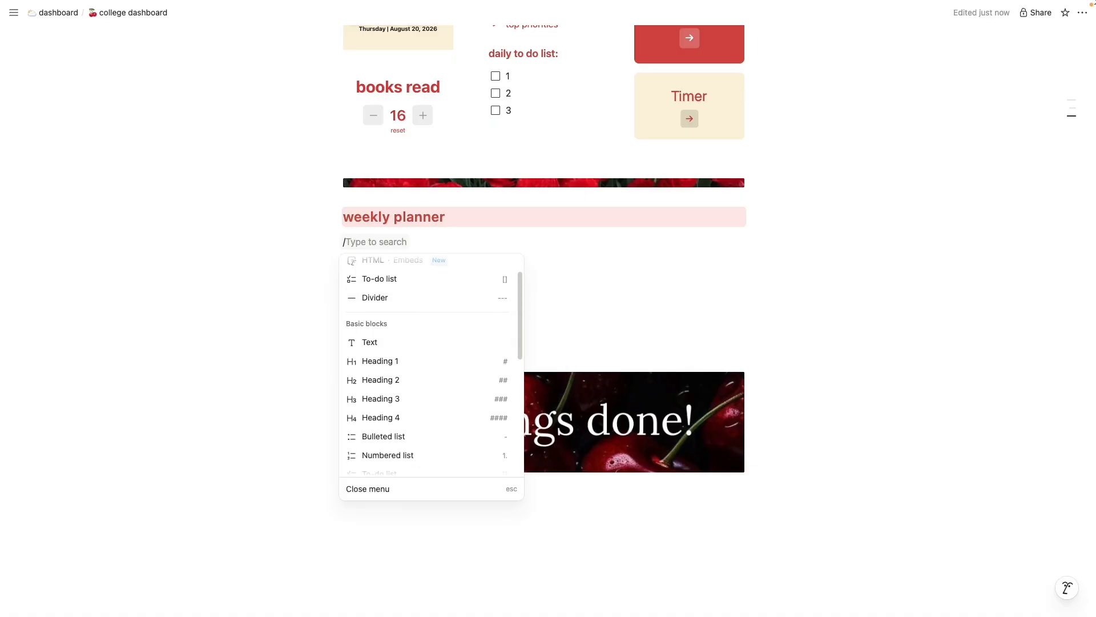
{"action": "mouse_move", "coordinate": [915, 6]}
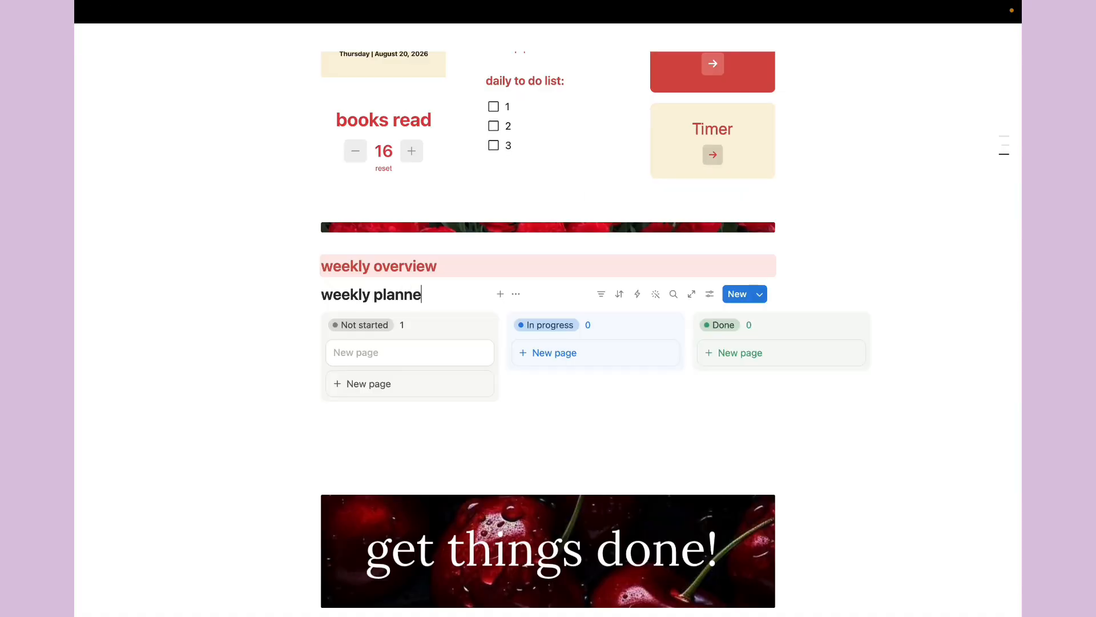
{"action": "type", "text": "rview"}
- Rename the board's "Not started" group as "monday"
{"action": "left_click", "coordinate": [365, 324]}
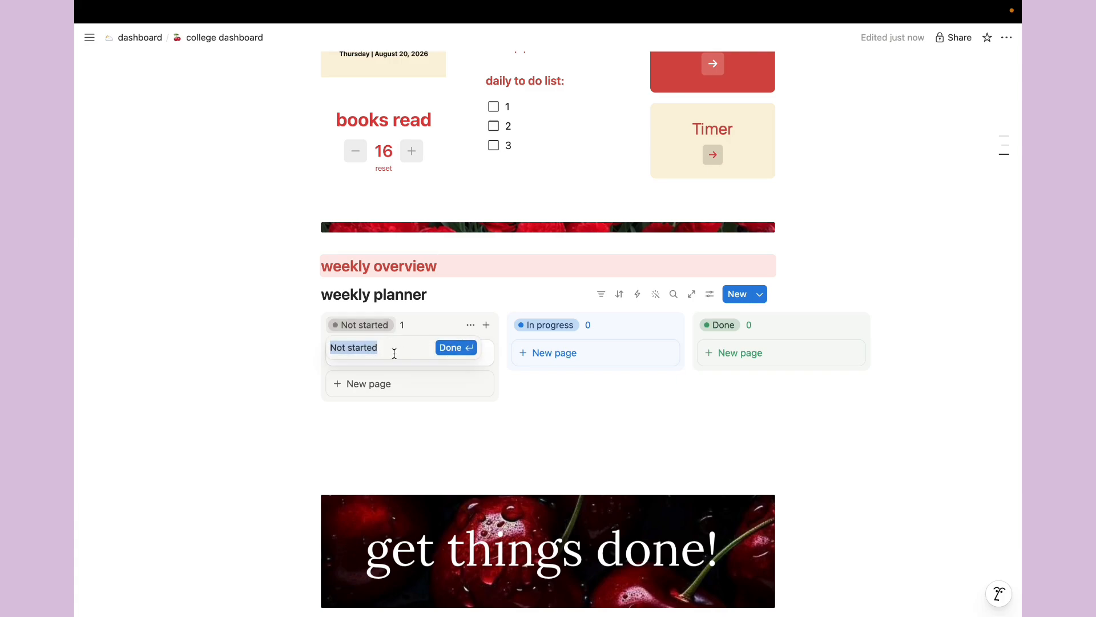
{"action": "key", "text": "BackSpace"}
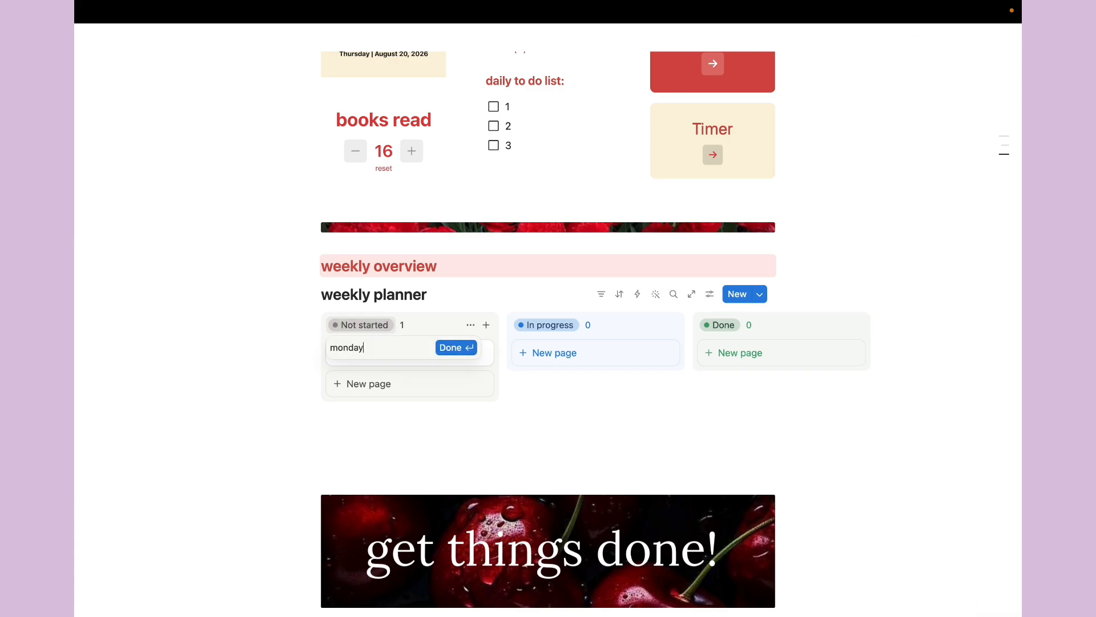
{"action": "type", "text": "monday"}
{"action": "key", "text": "Return"}
- Add two blank pages to the monday group, closing each page's side peek
{"action": "left_click", "coordinate": [486, 325]}
{"action": "left_click", "coordinate": [462, 373]}
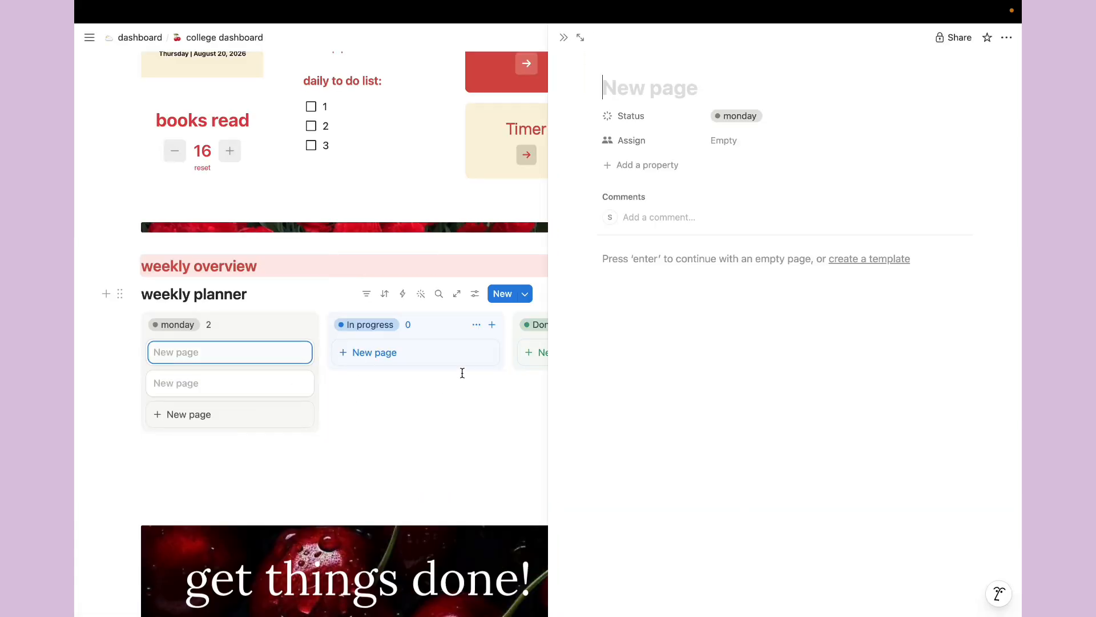
{"action": "left_click", "coordinate": [563, 38]}
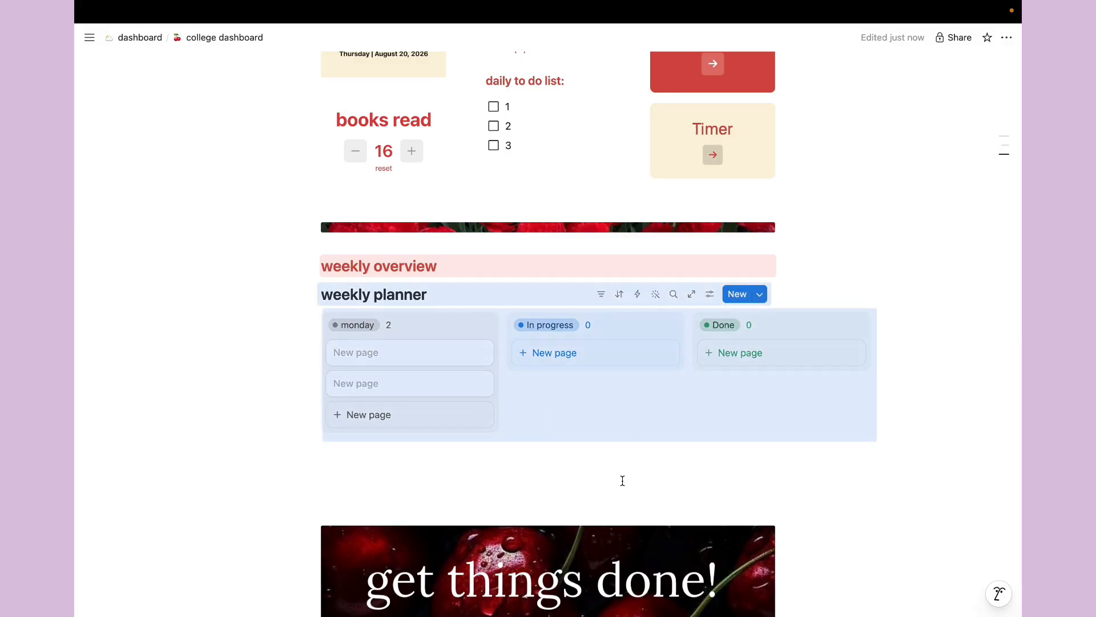
{"action": "left_click", "coordinate": [622, 480]}
{"action": "left_click_drag", "start_coordinate": [472, 435], "coordinate": [590, 412]}
{"action": "scroll", "coordinate": [590, 413], "scroll_direction": "right", "scroll_amount": 2}
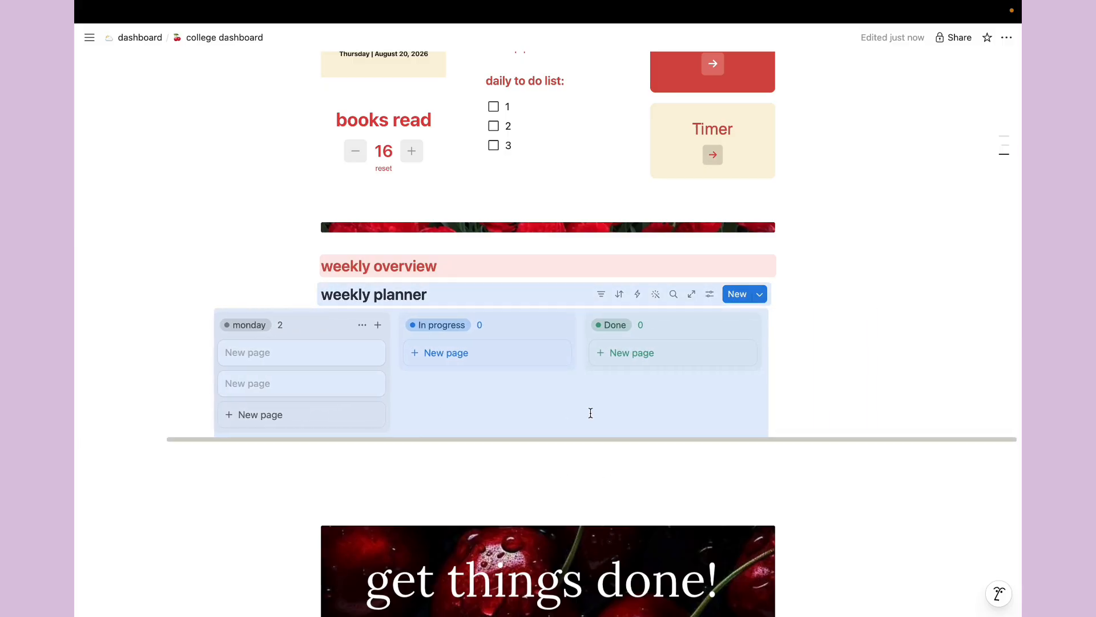
{"action": "left_click", "coordinate": [738, 293]}
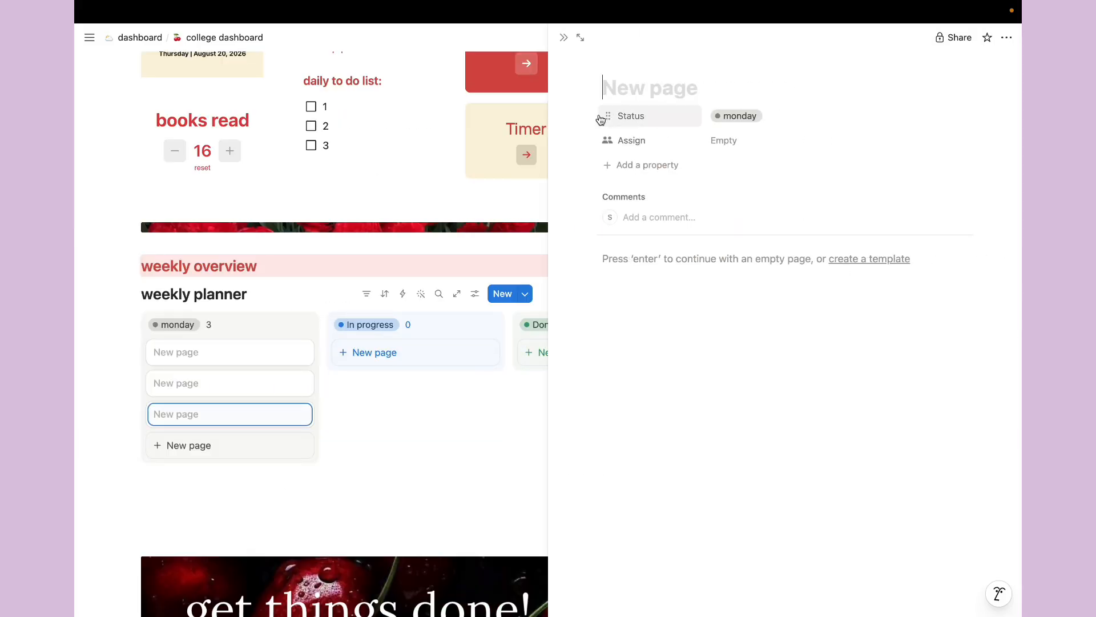
{"action": "left_click", "coordinate": [563, 38]}
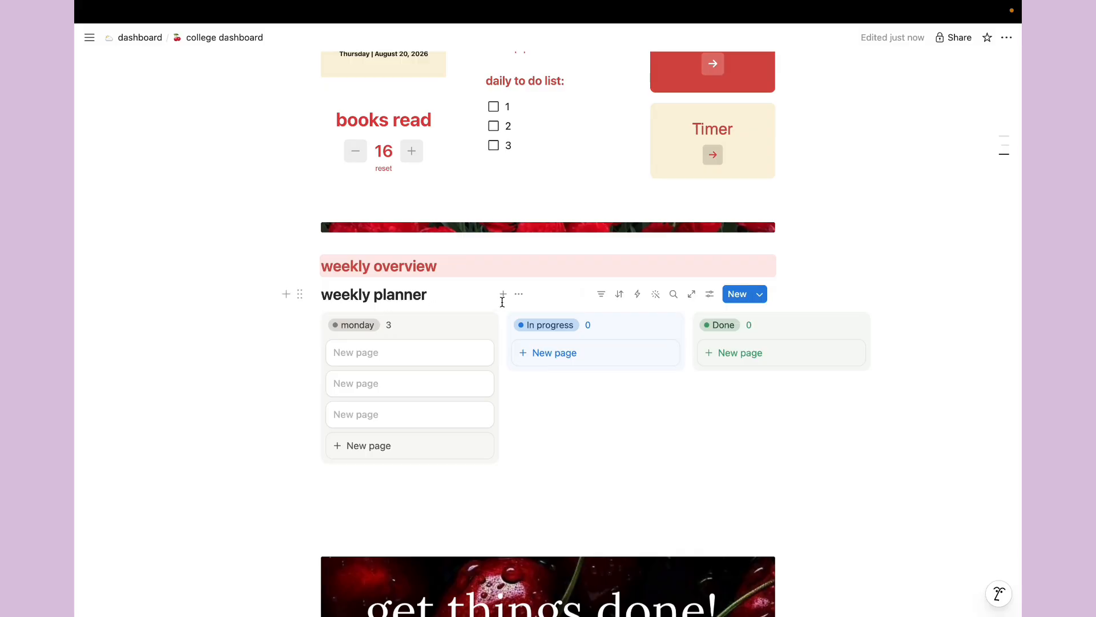
- Add a Calendar view to the weekly planner database and switch back to the board view
{"action": "left_click", "coordinate": [503, 293]}
{"action": "left_click", "coordinate": [592, 434]}
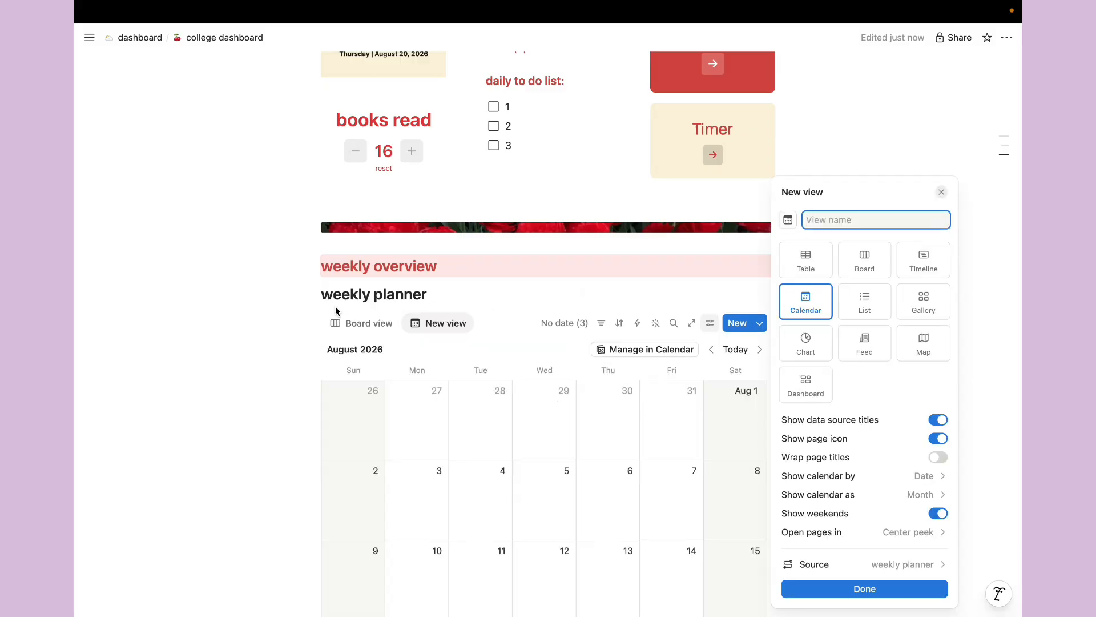
{"action": "left_click", "coordinate": [361, 323]}
{"action": "left_click", "coordinate": [362, 323]}
{"action": "left_click", "coordinate": [438, 323]}
{"action": "scroll", "coordinate": [423, 305], "scroll_direction": "down", "scroll_amount": 2}
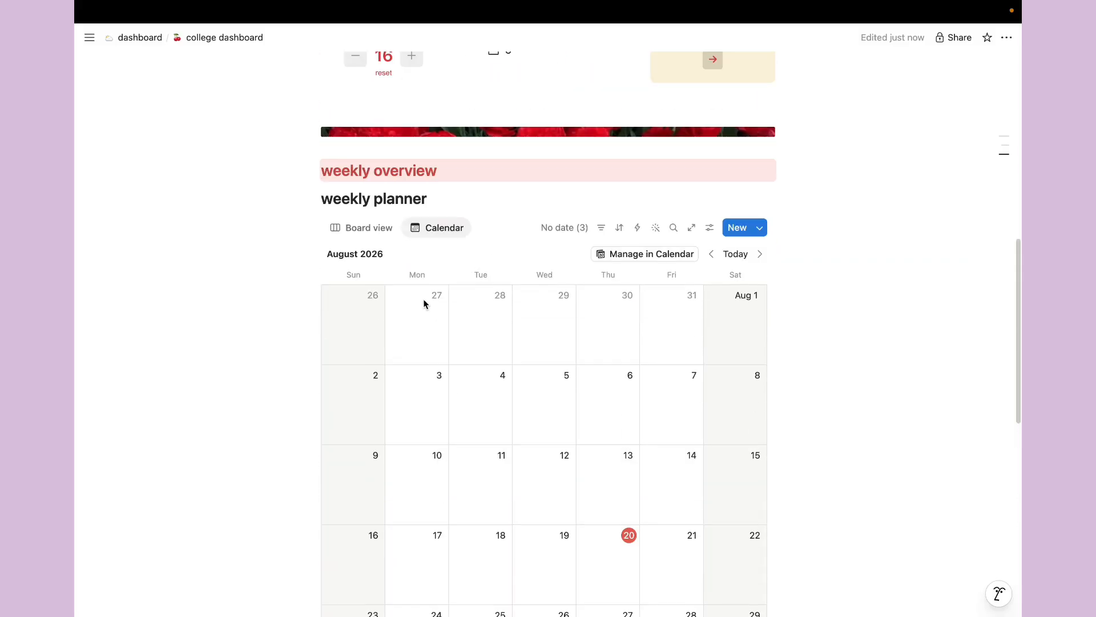
{"action": "scroll", "coordinate": [423, 299], "scroll_direction": "up", "scroll_amount": 1}
{"action": "left_click", "coordinate": [360, 287]}
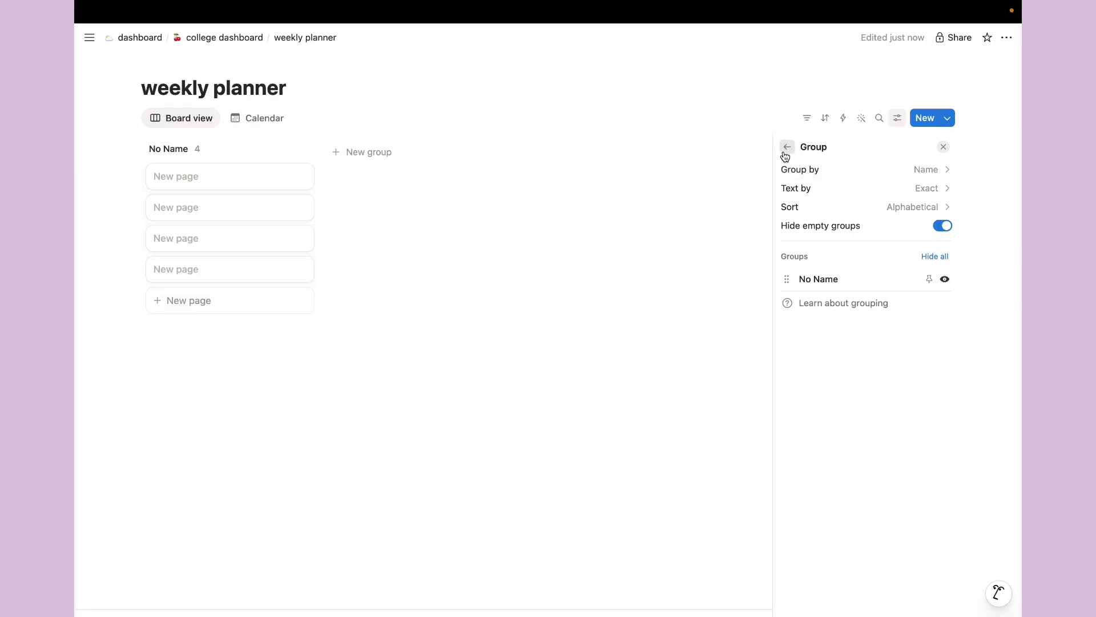
- Try grouping the weekly planner board by Status and return it to grouping by Name
{"action": "left_click", "coordinate": [786, 147]}
{"action": "left_click", "coordinate": [905, 270]}
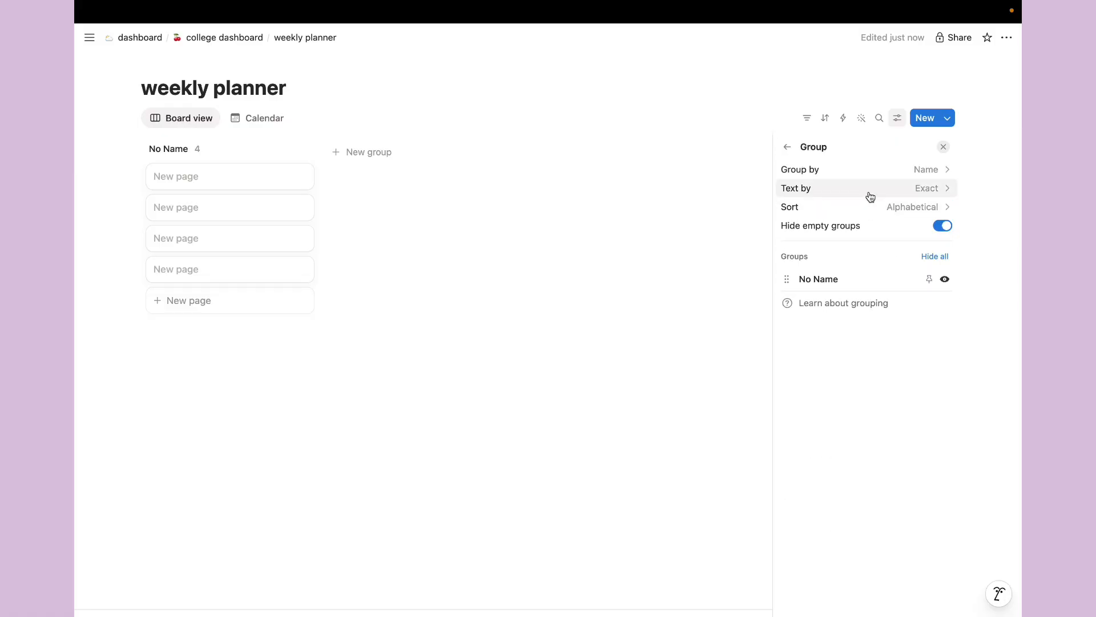
{"action": "left_click", "coordinate": [878, 171]}
{"action": "left_click", "coordinate": [851, 255]}
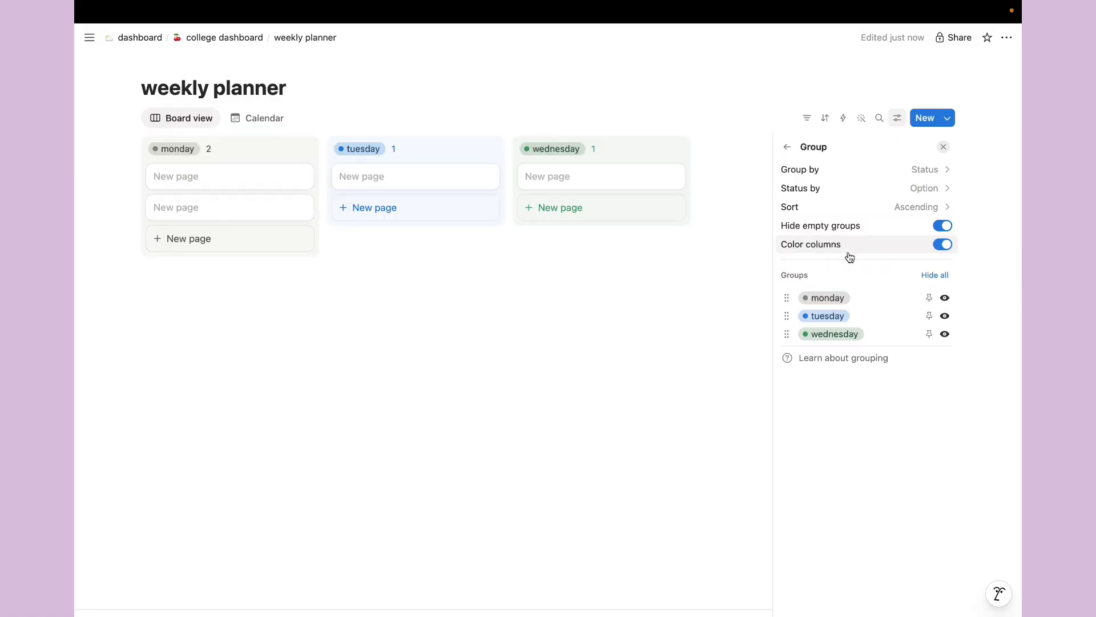
{"action": "left_click", "coordinate": [937, 189]}
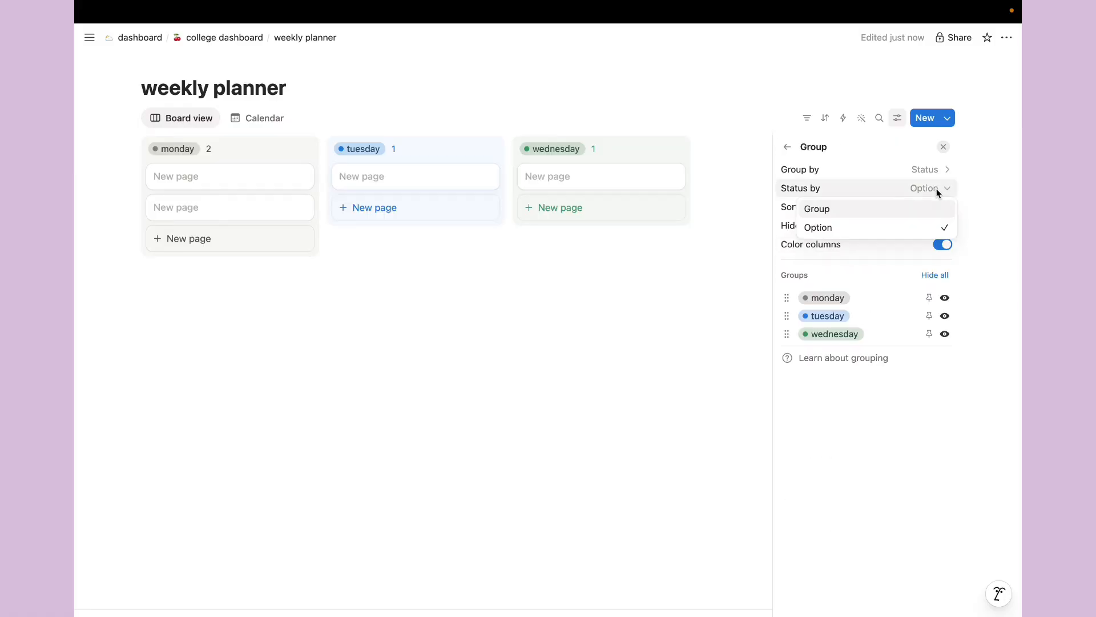
{"action": "left_click", "coordinate": [874, 170]}
{"action": "left_click", "coordinate": [860, 199]}
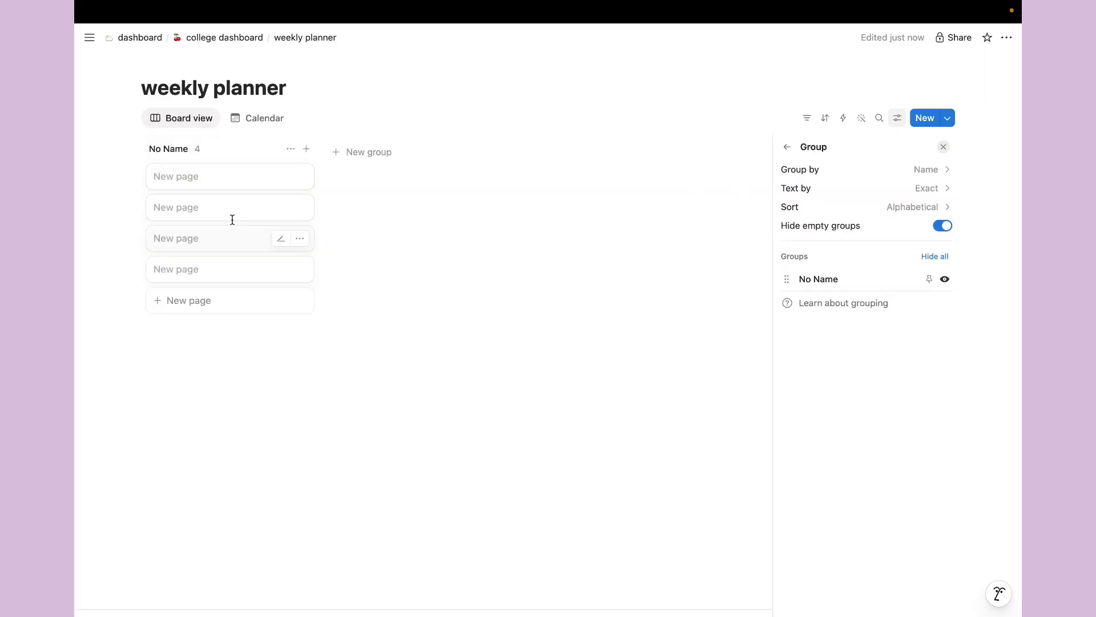
- Add two new groups named "monday" and "tuesday" to the weekly planner board
{"action": "left_click", "coordinate": [291, 150]}
{"action": "left_click", "coordinate": [1012, 220]}
{"action": "left_click", "coordinate": [343, 153]}
{"action": "type", "text": "monday"}
{"action": "key", "text": "Return"}
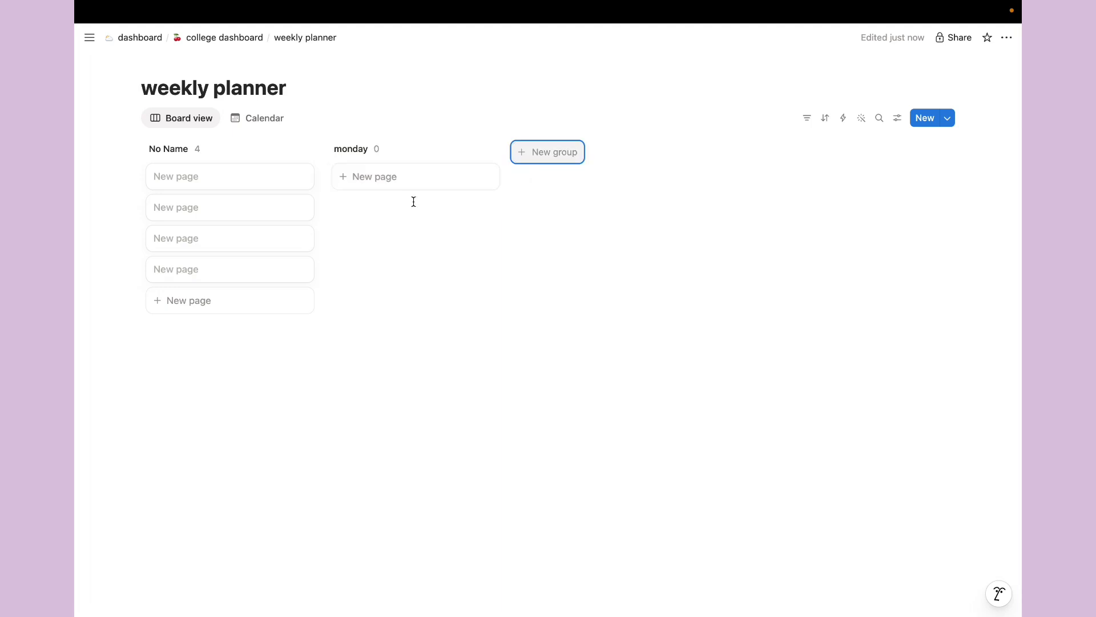
{"action": "left_click", "coordinate": [551, 152]}
{"action": "type", "text": "tuesday"}
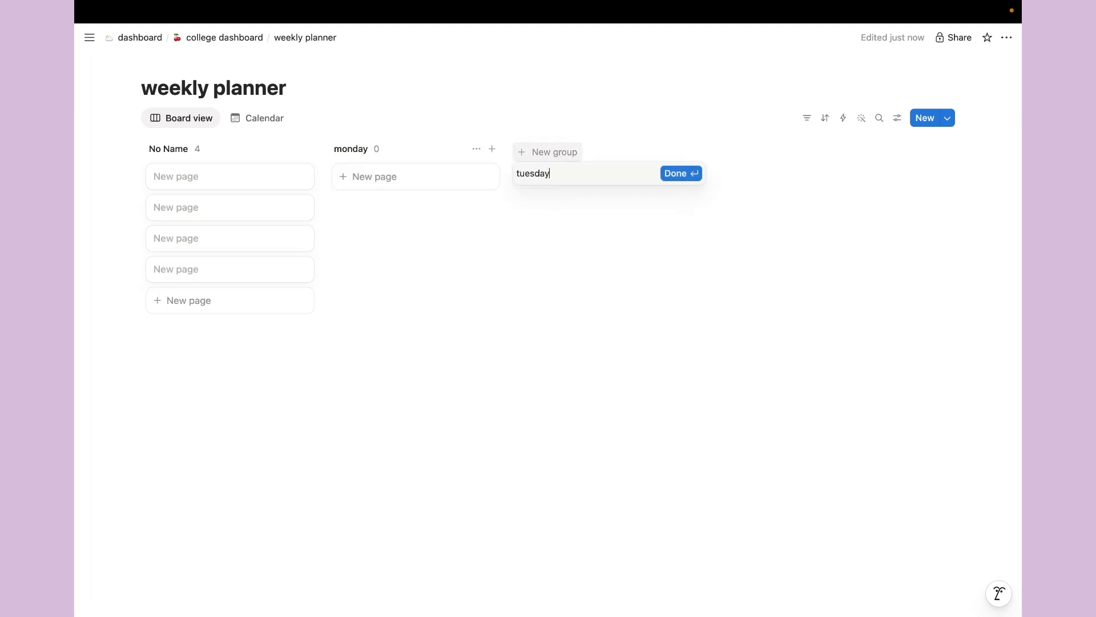
{"action": "key", "text": "Return"}
- Add a new group named "wednesday" to the board
{"action": "left_click", "coordinate": [291, 149]}
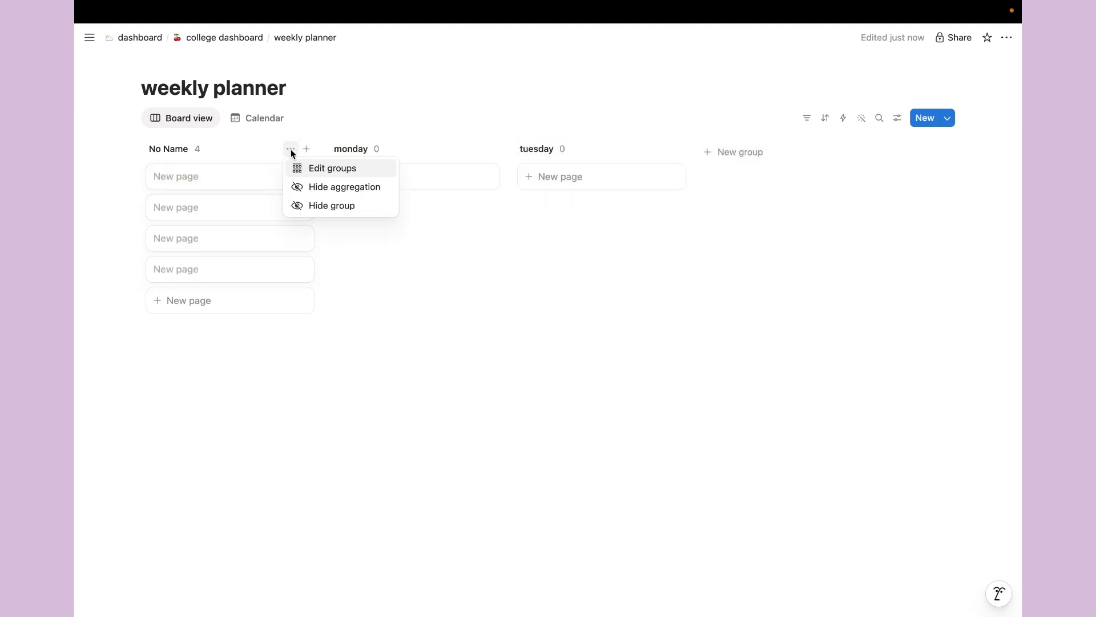
{"action": "left_click", "coordinate": [723, 207]}
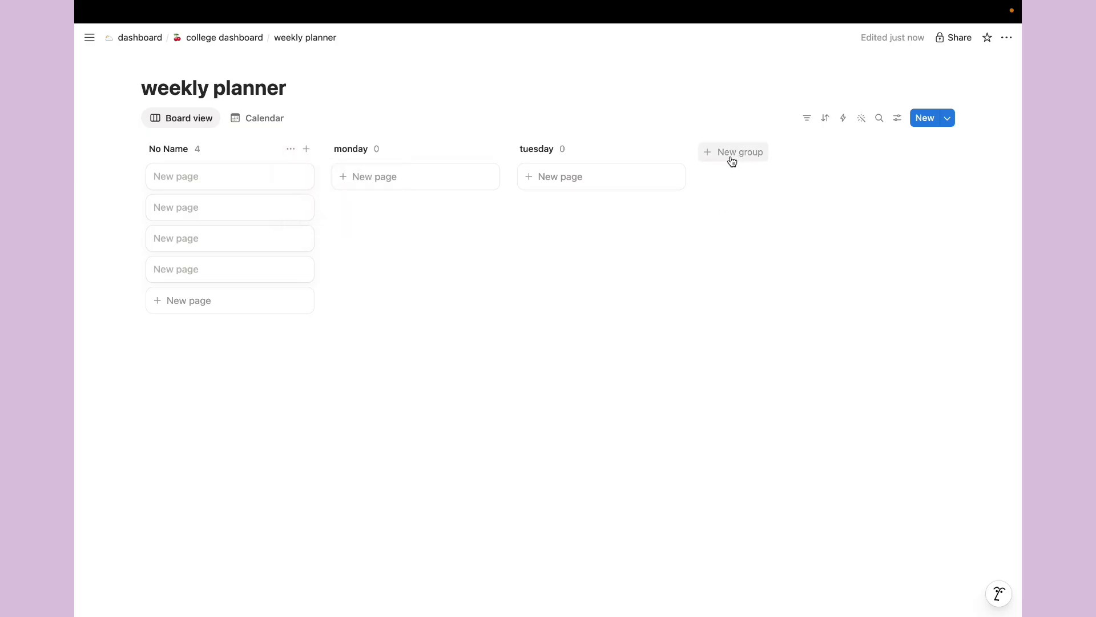
{"action": "left_click", "coordinate": [730, 158]}
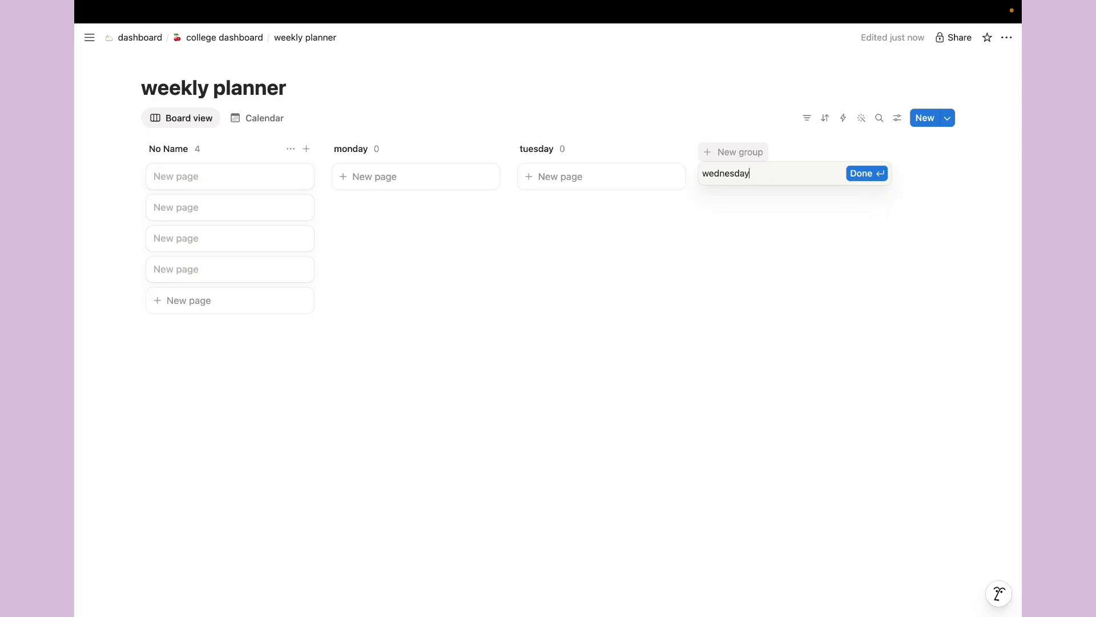
{"action": "key", "text": "Return"}
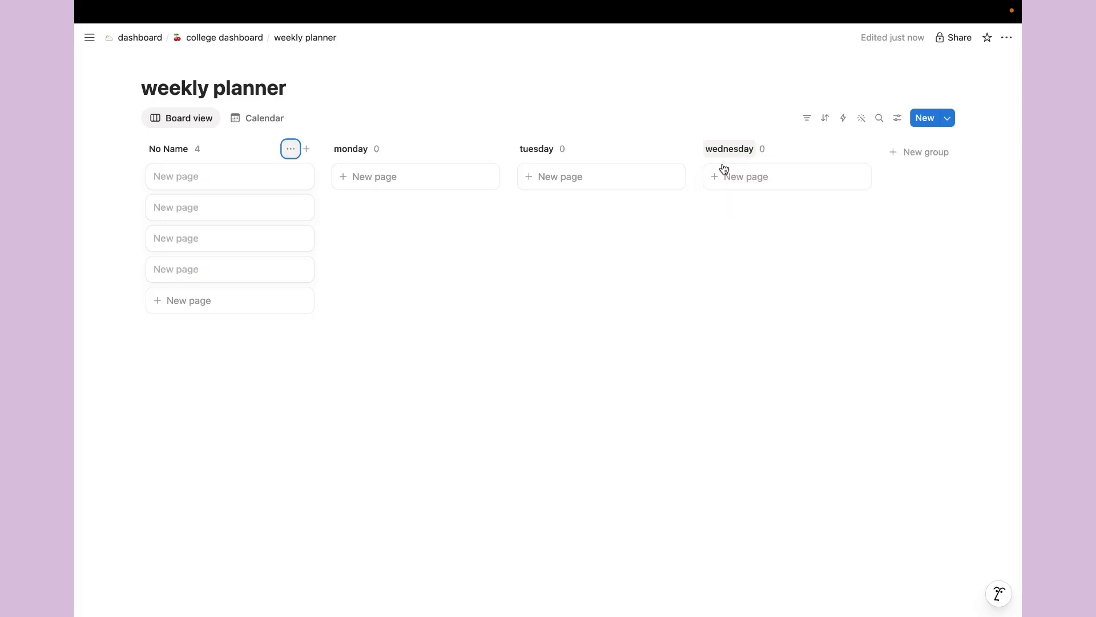
- Hide the No Name group from the board and close the group settings
{"action": "left_click", "coordinate": [291, 150]}
{"action": "left_click", "coordinate": [320, 167]}
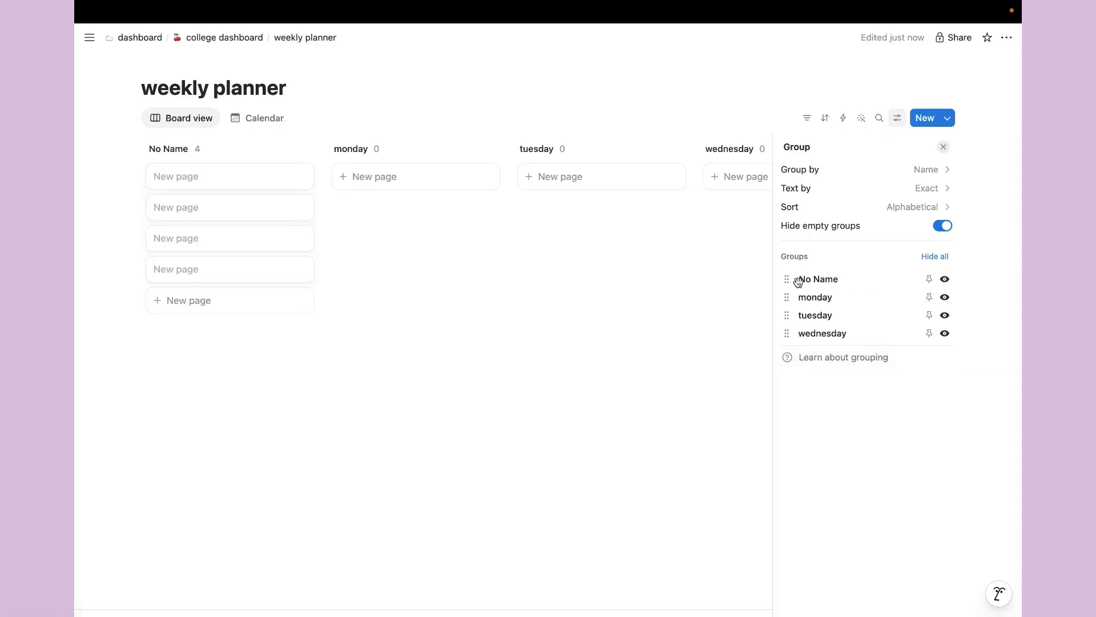
{"action": "left_click", "coordinate": [945, 278]}
{"action": "left_click", "coordinate": [704, 245]}
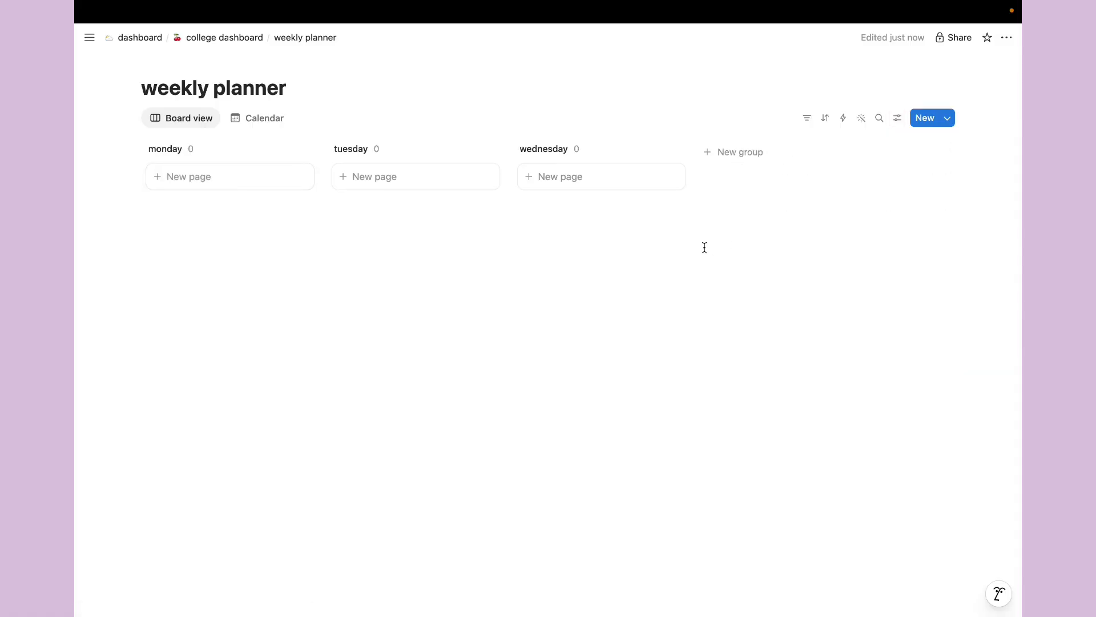
- Add two new groups named "thursday" and "friday" to the board
{"action": "left_click", "coordinate": [711, 152]}
{"action": "type", "text": "thursday"}
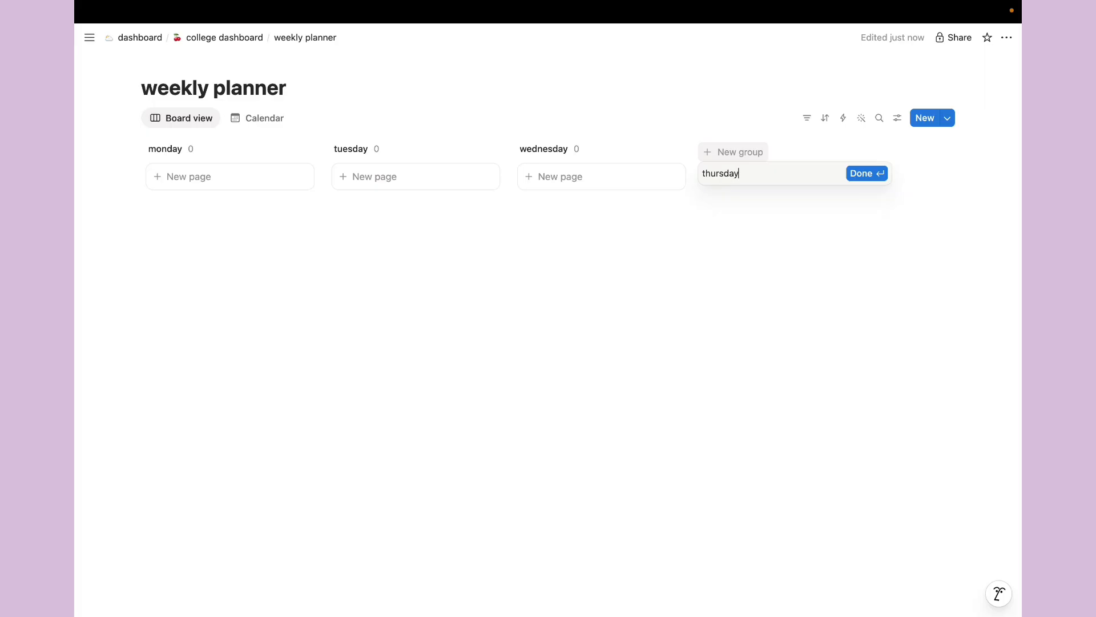
{"action": "key", "text": "Return"}
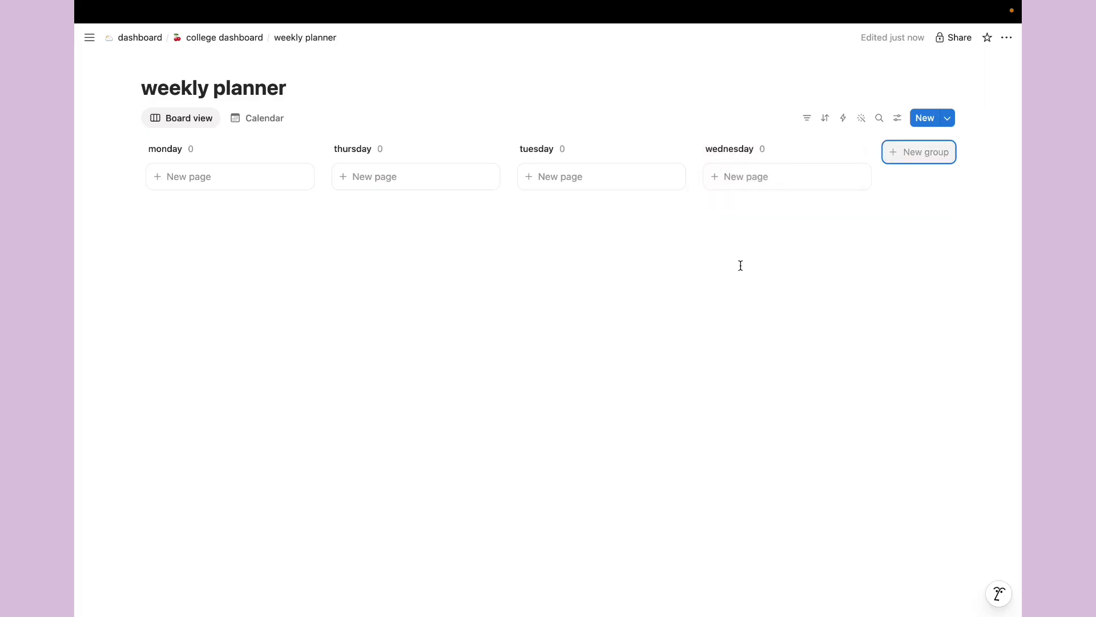
{"action": "left_click", "coordinate": [926, 160]}
{"action": "type", "text": "f"}
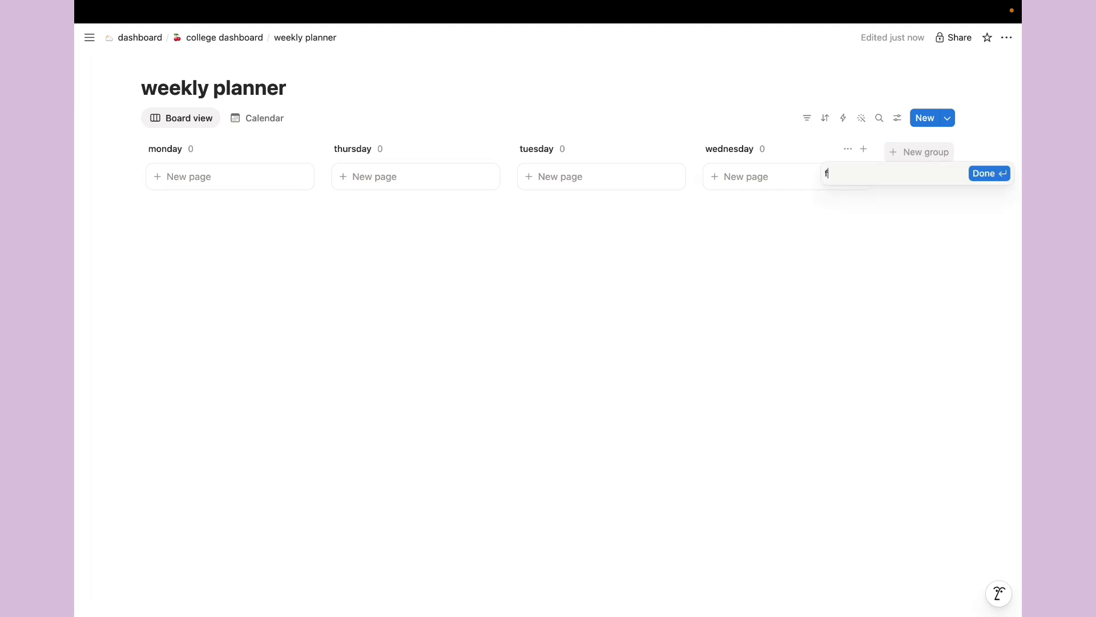
{"action": "type", "text": "riday"}
{"action": "key", "text": "Return"}
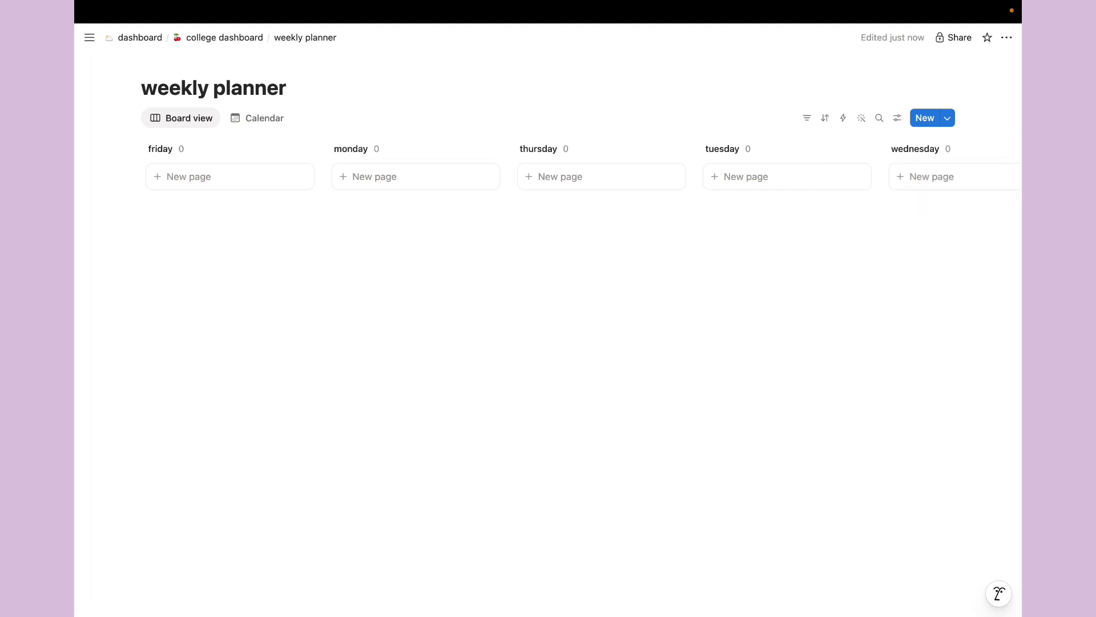
- Add two new groups named "weekend" and "next week" to the board
{"action": "scroll", "coordinate": [914, 171], "scroll_direction": "right", "scroll_amount": 3}
{"action": "left_click", "coordinate": [970, 157]}
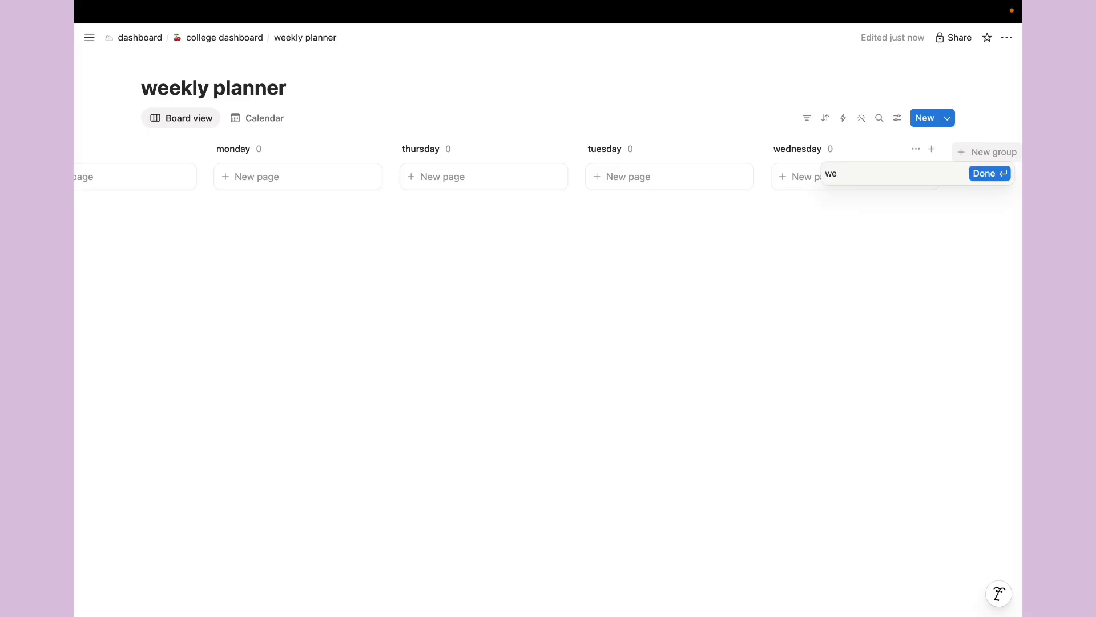
{"action": "type", "text": "weekend"}
{"action": "key", "text": "Return"}
{"action": "scroll", "coordinate": [951, 163], "scroll_direction": "right", "scroll_amount": 3}
{"action": "left_click", "coordinate": [976, 158]}
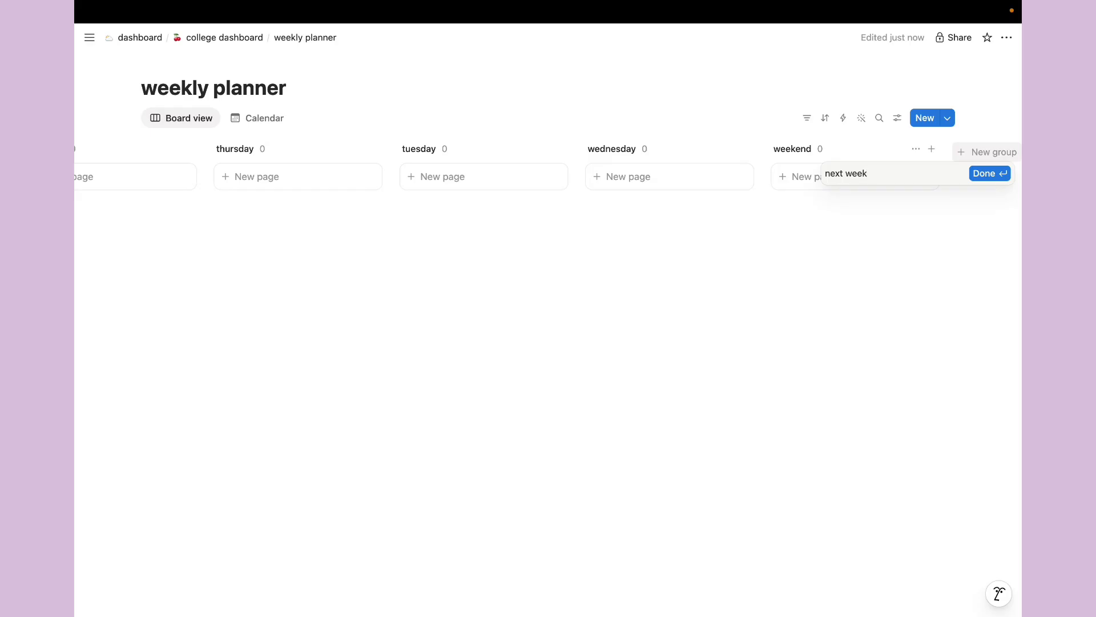
{"action": "key", "text": "Return"}
- Reorder the weekly planner groups as monday, tuesday, wednesday, thursday, friday, weekend and next week
{"action": "scroll", "coordinate": [896, 178], "scroll_direction": "left", "scroll_amount": 5}
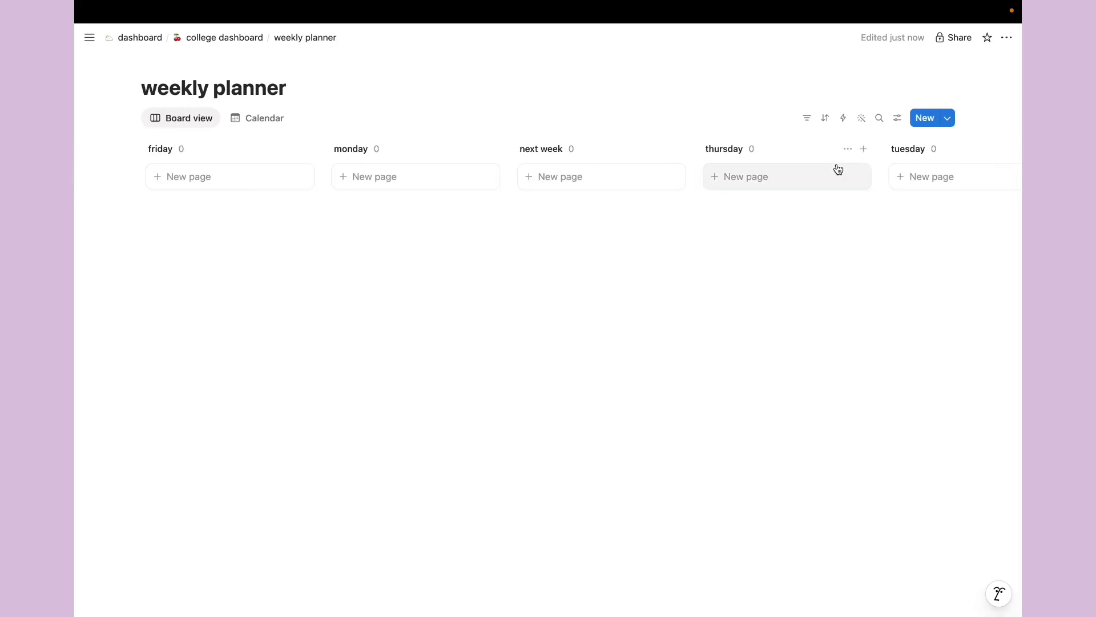
{"action": "scroll", "coordinate": [837, 169], "scroll_direction": "right", "scroll_amount": 6}
{"action": "scroll", "coordinate": [838, 169], "scroll_direction": "left", "scroll_amount": 5}
{"action": "left_click", "coordinate": [897, 118]}
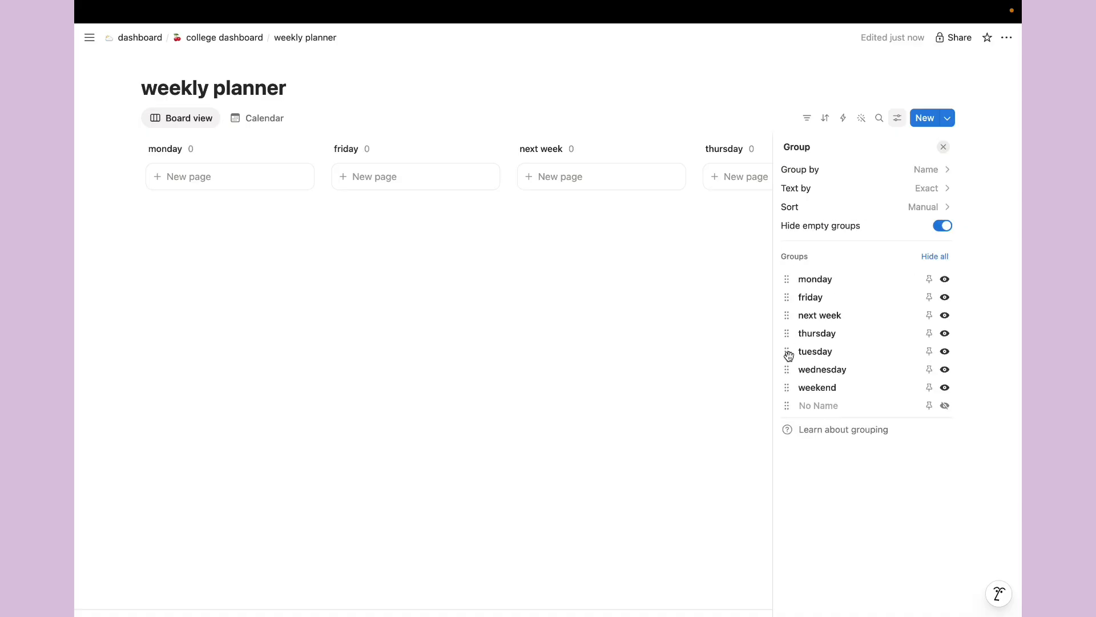
{"action": "left_click_drag", "start_coordinate": [789, 357], "coordinate": [791, 298]}
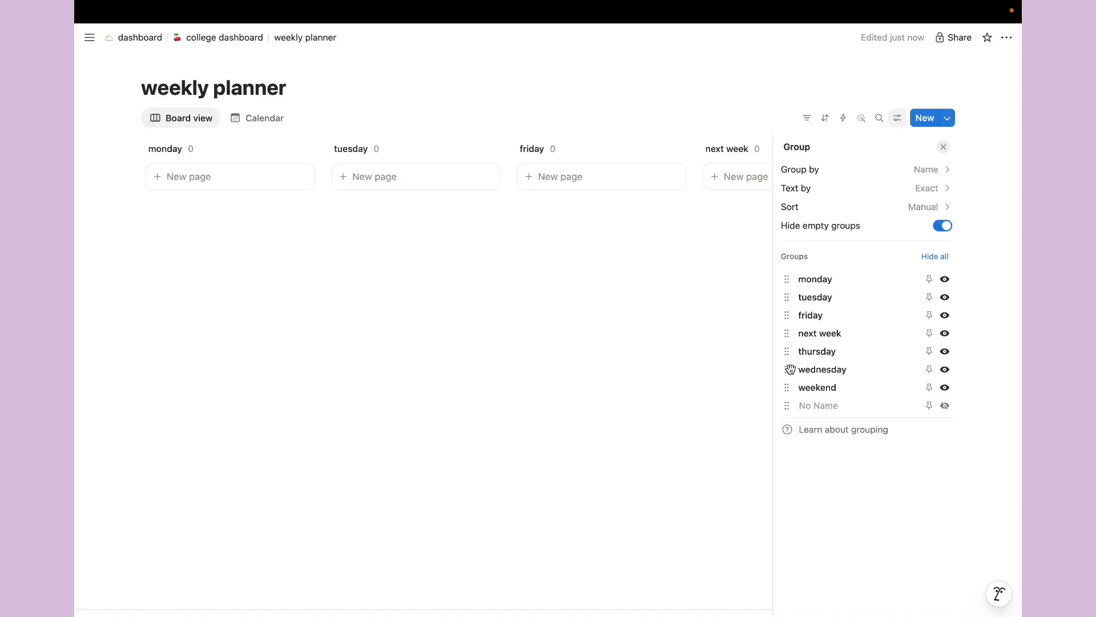
{"action": "left_click_drag", "start_coordinate": [790, 369], "coordinate": [788, 335]}
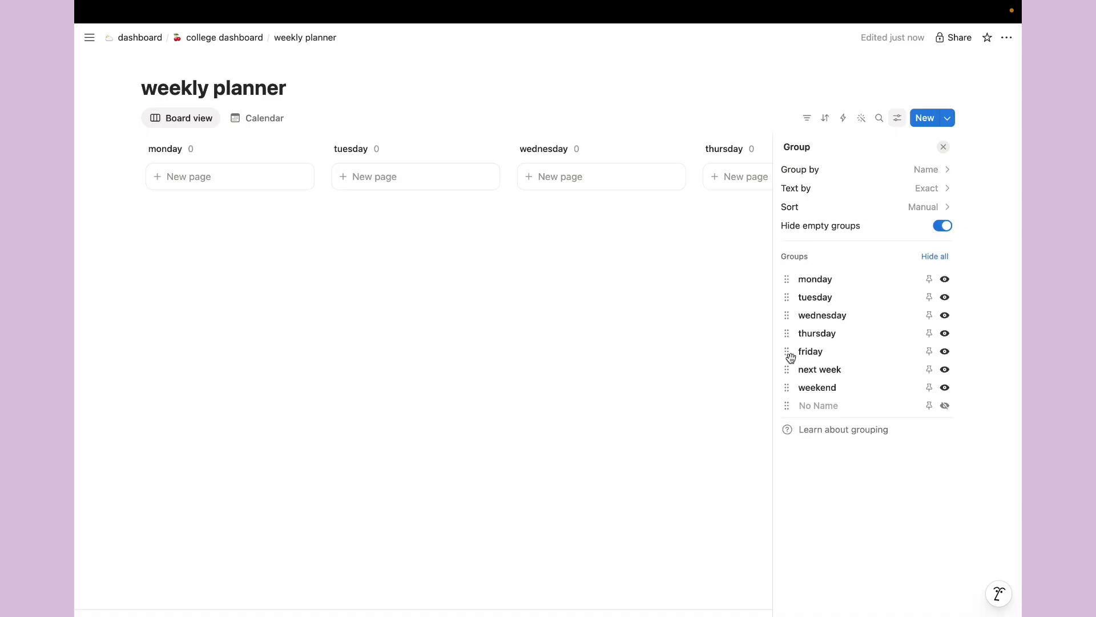
{"action": "left_click_drag", "start_coordinate": [787, 400], "coordinate": [793, 374]}
{"action": "left_click", "coordinate": [854, 170]}
{"action": "left_click", "coordinate": [788, 147]}
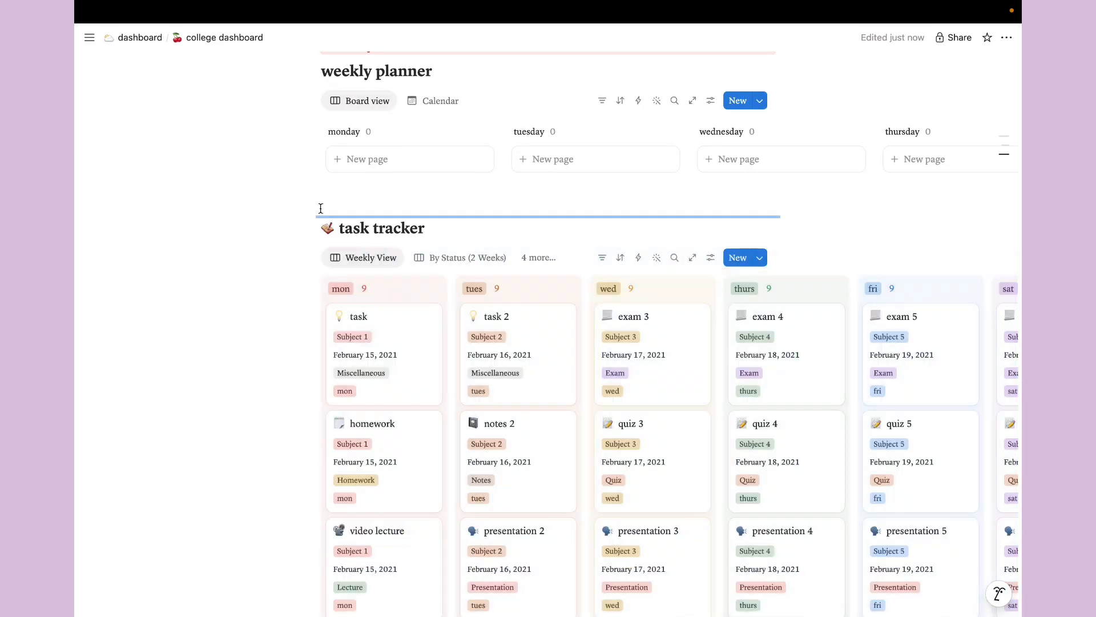
{"action": "scroll", "coordinate": [343, 290], "scroll_direction": "down", "scroll_amount": 5}
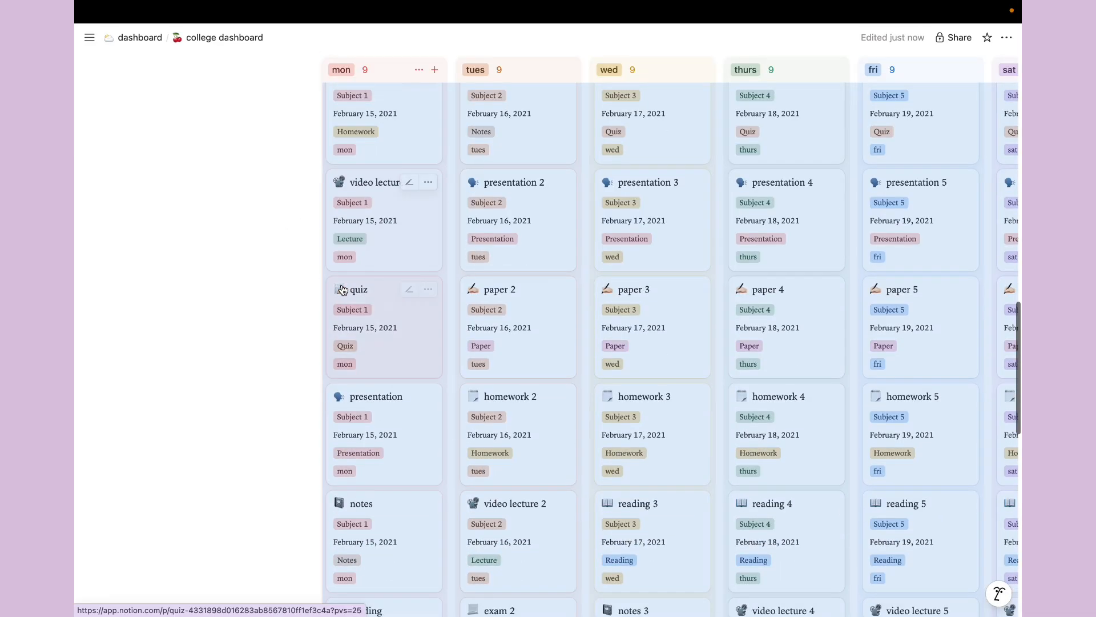
{"action": "scroll", "coordinate": [343, 289], "scroll_direction": "down", "scroll_amount": 5}
{"action": "left_click", "coordinate": [431, 582]}
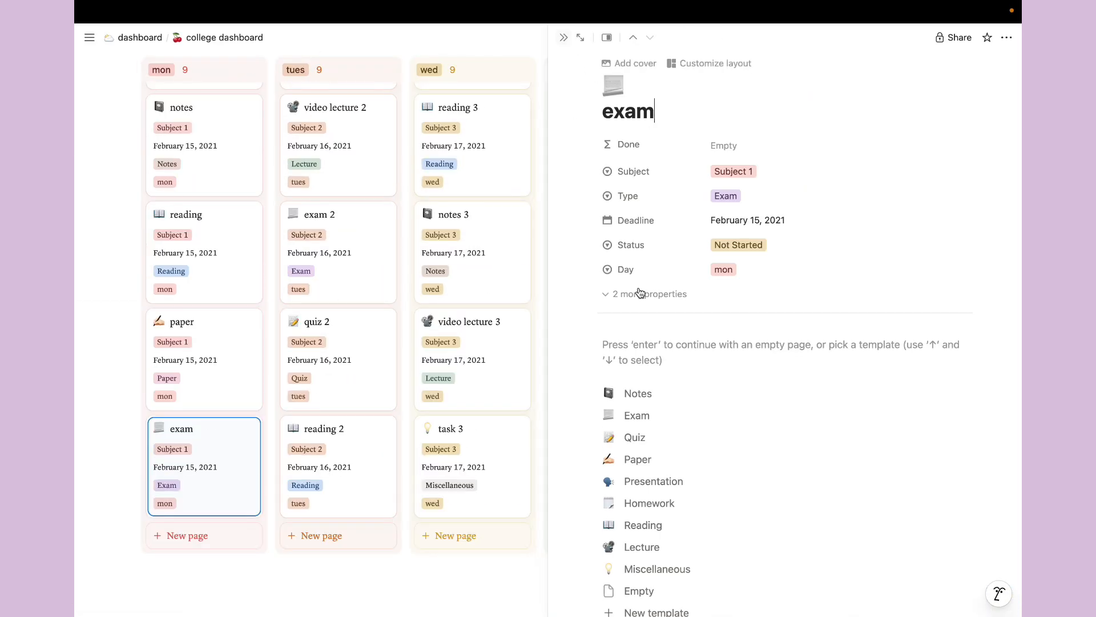
{"action": "left_click", "coordinate": [638, 394]}
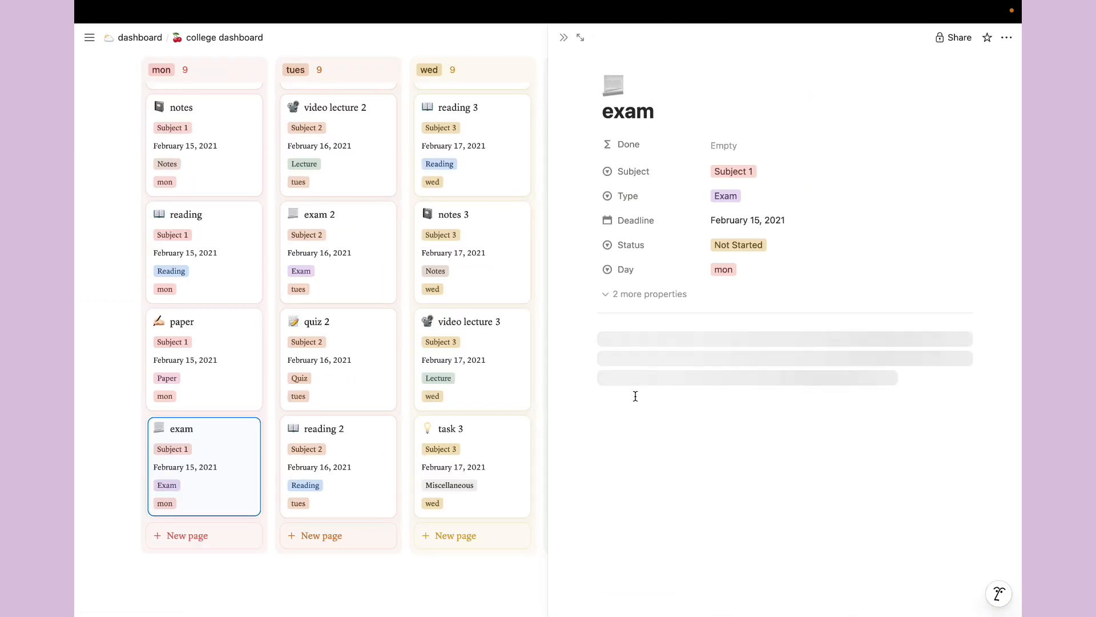
{"action": "left_click", "coordinate": [569, 44]}
- Move the exam and paper cards at the end of the task tracker's mon column to the trash
{"action": "left_click", "coordinate": [429, 429]}
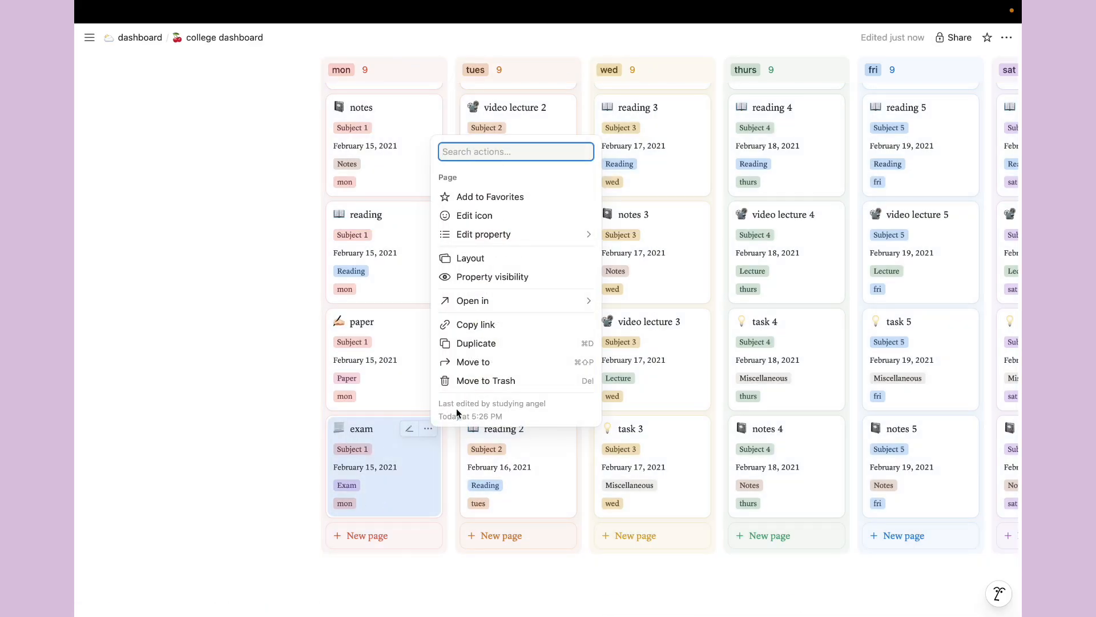
{"action": "left_click", "coordinate": [479, 380]}
{"action": "left_click", "coordinate": [428, 321]}
{"action": "left_click", "coordinate": [480, 277]}
{"action": "scroll", "coordinate": [511, 457], "scroll_direction": "up", "scroll_amount": 3}
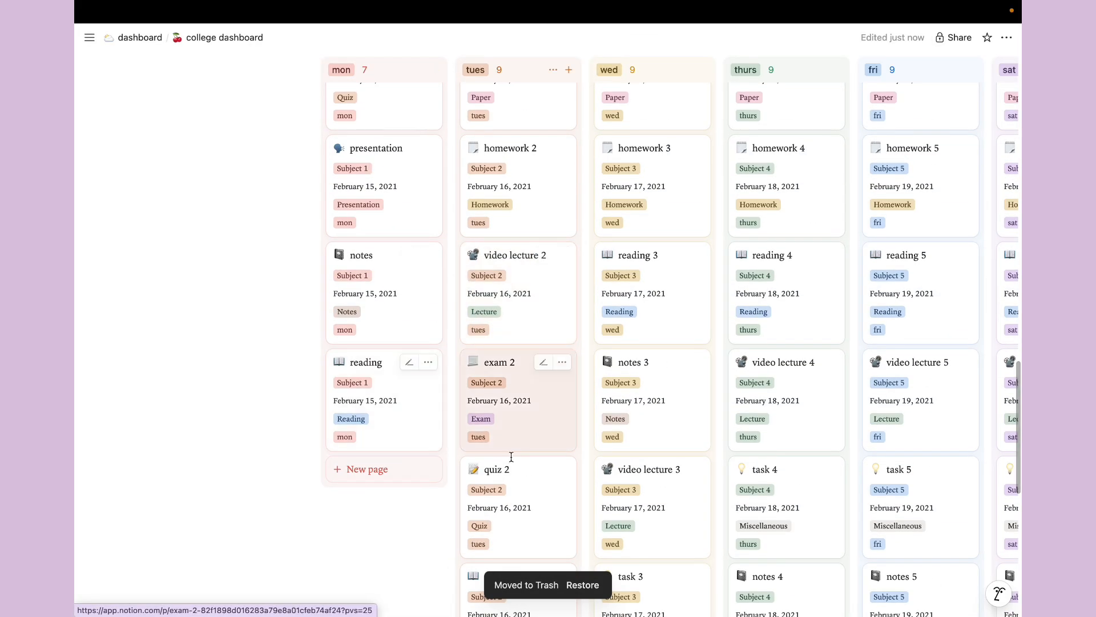
- Move the reading 2 and quiz 2 cards in the tues column to the trash
{"action": "scroll", "coordinate": [511, 457], "scroll_direction": "down", "scroll_amount": 3}
{"action": "left_click", "coordinate": [563, 441]}
{"action": "left_click", "coordinate": [605, 388]}
{"action": "left_click", "coordinate": [564, 330]}
{"action": "left_click", "coordinate": [596, 282]}
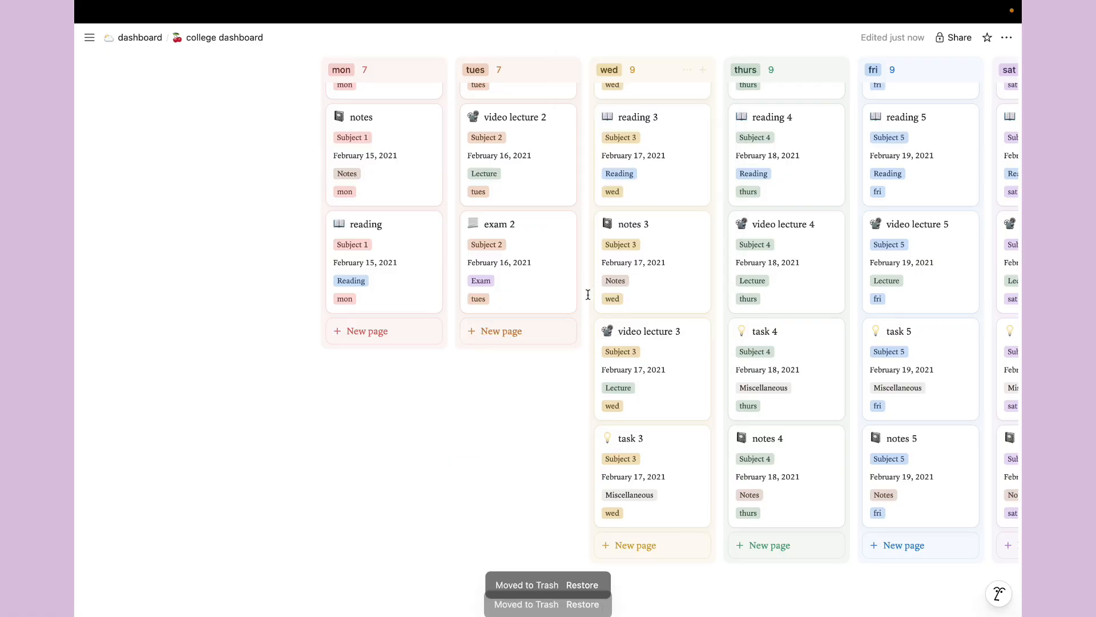
- Move the task 3 and video lecture 3 cards in the wed column to the trash
{"action": "left_click", "coordinate": [696, 438]}
{"action": "left_click", "coordinate": [754, 393]}
{"action": "left_click", "coordinate": [697, 332]}
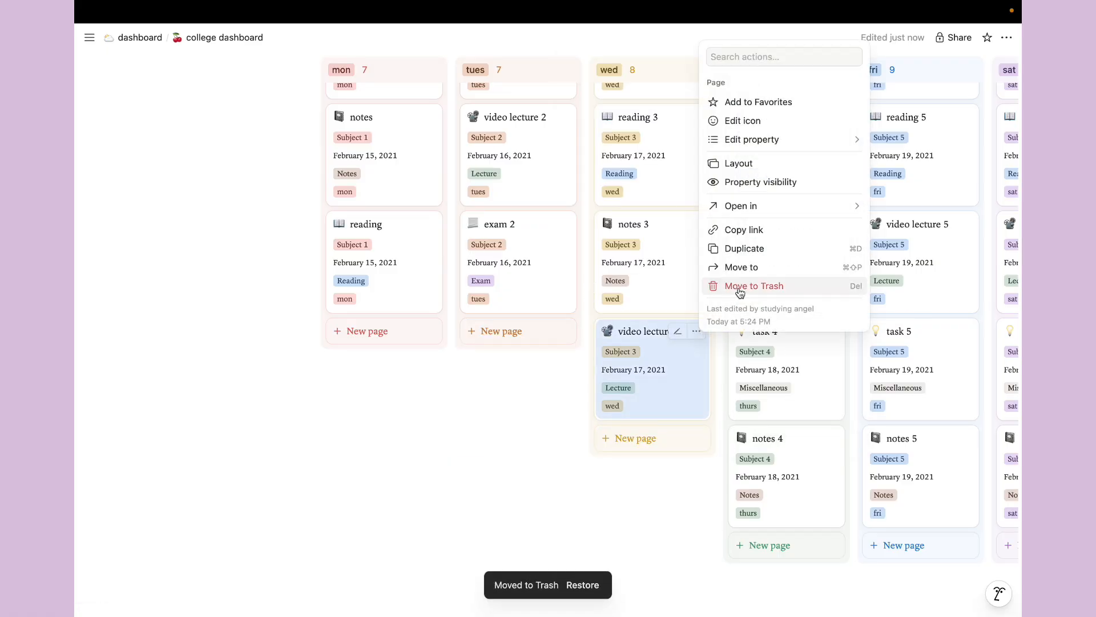
{"action": "left_click", "coordinate": [740, 285]}
- Move the notes 4 and task 4 cards in the thurs column to the trash
{"action": "left_click", "coordinate": [830, 438]}
{"action": "left_click", "coordinate": [856, 392]}
{"action": "left_click", "coordinate": [830, 332]}
{"action": "left_click", "coordinate": [860, 292]}
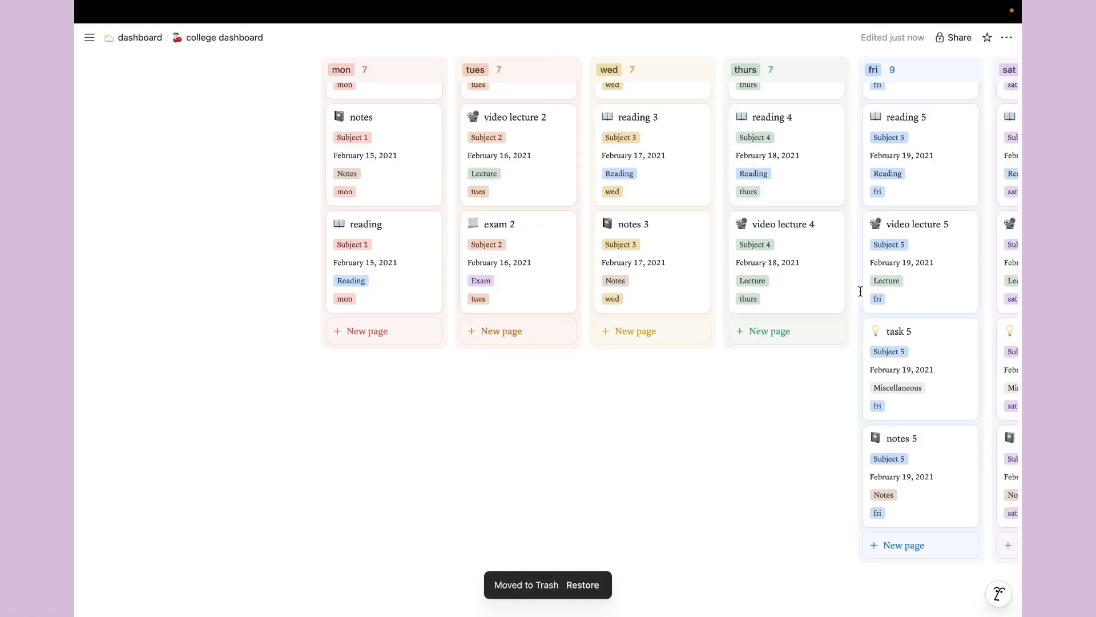
- Select all remaining cards in the mon to sat columns of the task tracker and delete them together
{"action": "scroll", "coordinate": [860, 291], "scroll_direction": "right", "scroll_amount": 2}
{"action": "left_click_drag", "start_coordinate": [960, 383], "coordinate": [175, 229]}
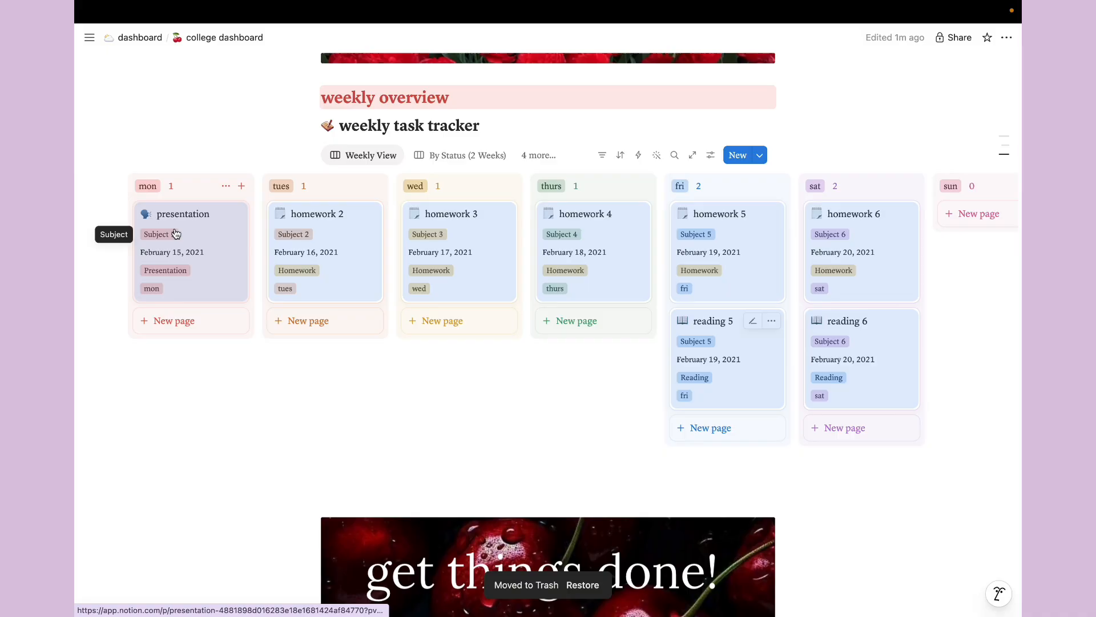
{"action": "key", "text": "Delete"}
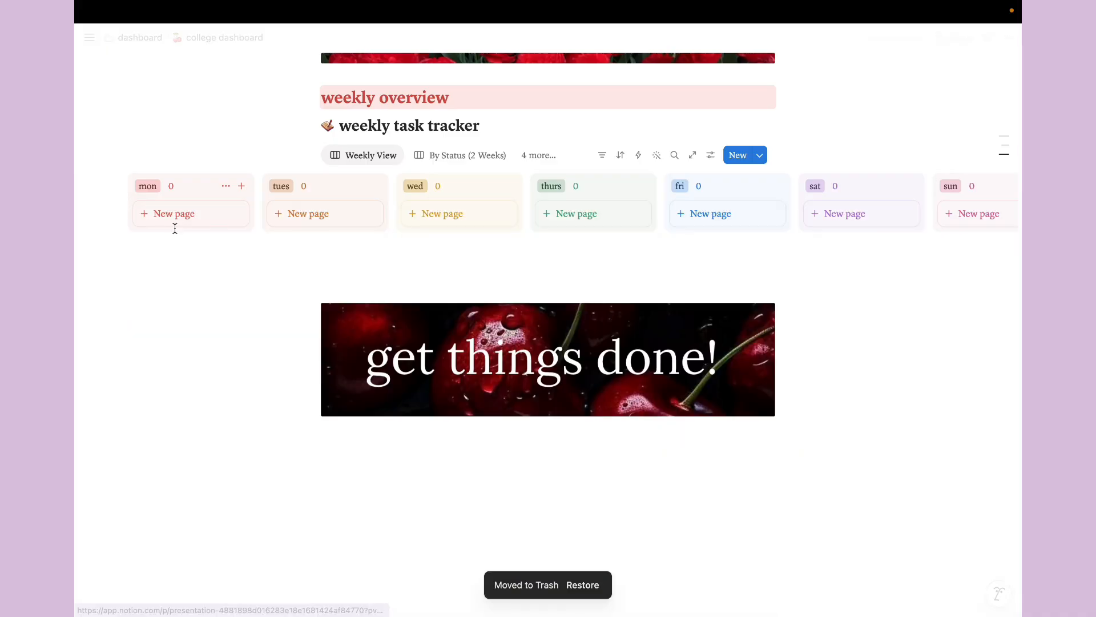
{"action": "scroll", "coordinate": [291, 284], "scroll_direction": "up", "scroll_amount": 2}
{"action": "scroll", "coordinate": [289, 286], "scroll_direction": "left", "scroll_amount": 4}
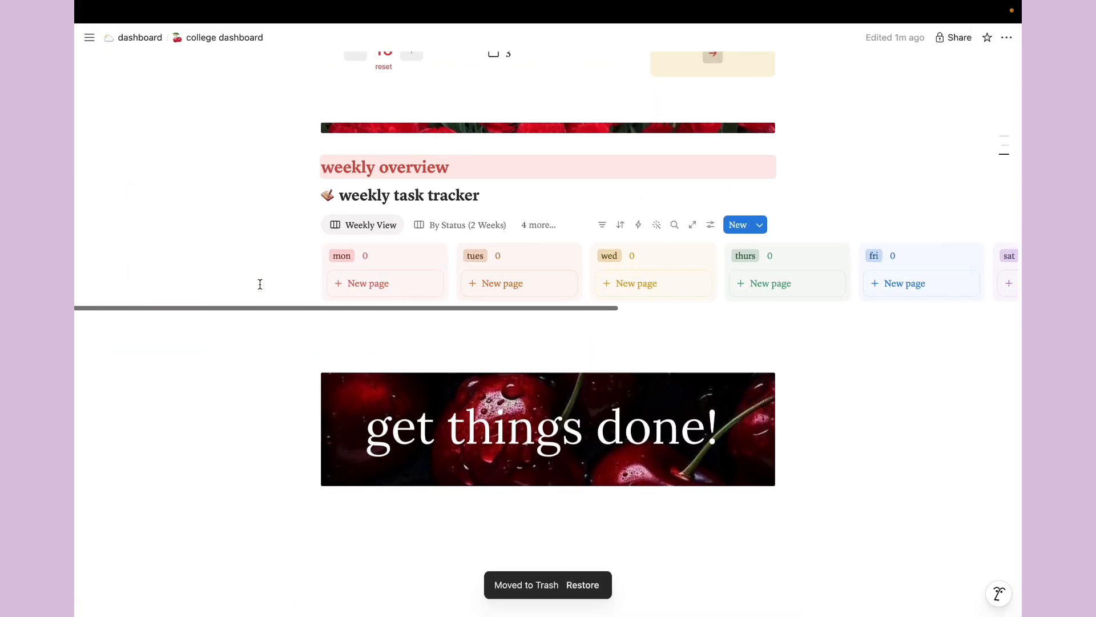
{"action": "scroll", "coordinate": [336, 342], "scroll_direction": "up", "scroll_amount": 1}
{"action": "right_click", "coordinate": [359, 396]}
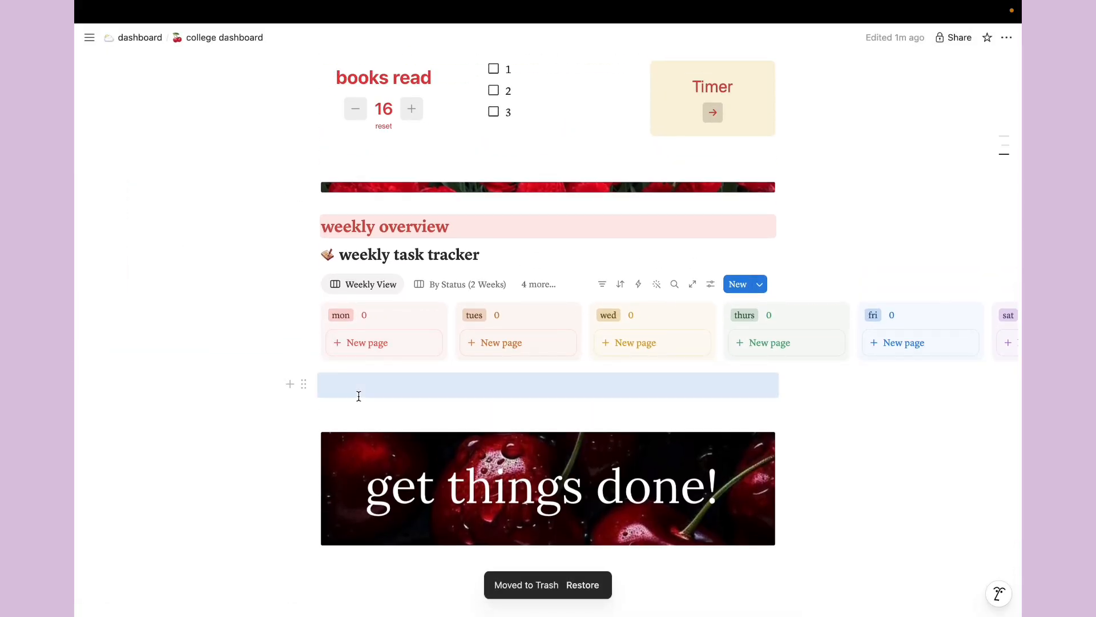
{"action": "left_click", "coordinate": [348, 420]}
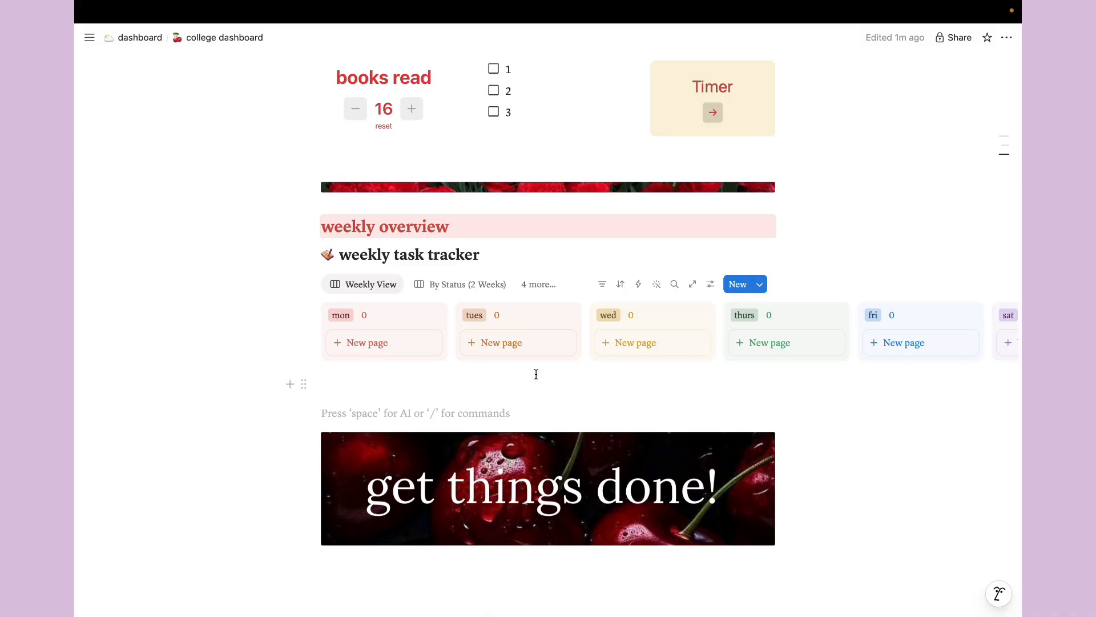
{"action": "scroll", "coordinate": [608, 343], "scroll_direction": "right", "scroll_amount": 10}
{"action": "scroll", "coordinate": [607, 343], "scroll_direction": "left", "scroll_amount": 10}
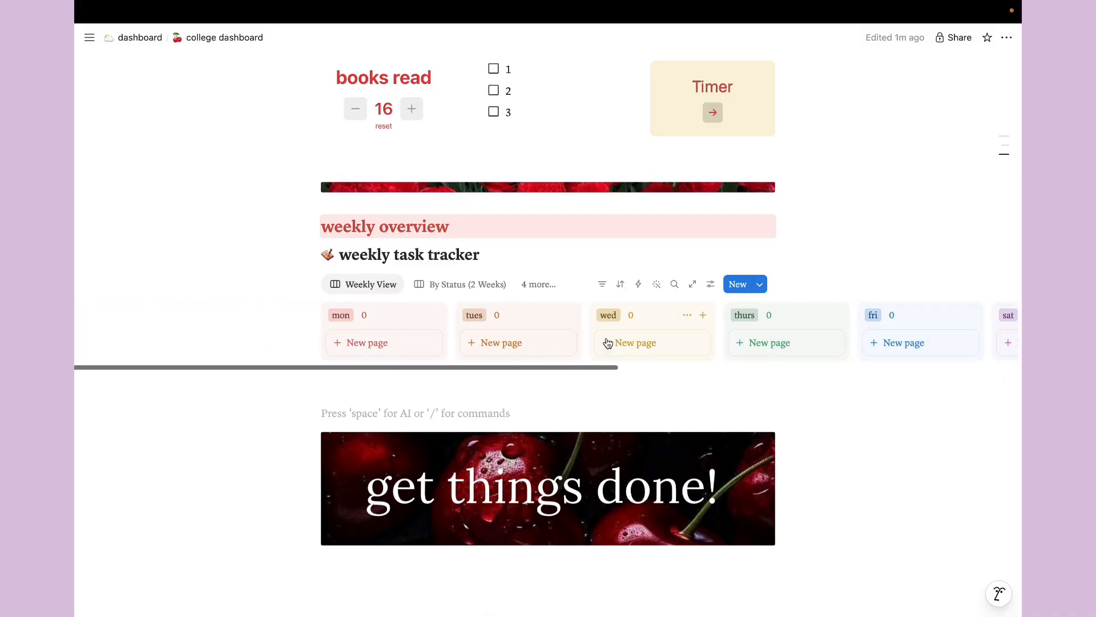
{"action": "scroll", "coordinate": [284, 237], "scroll_direction": "up", "scroll_amount": 10}
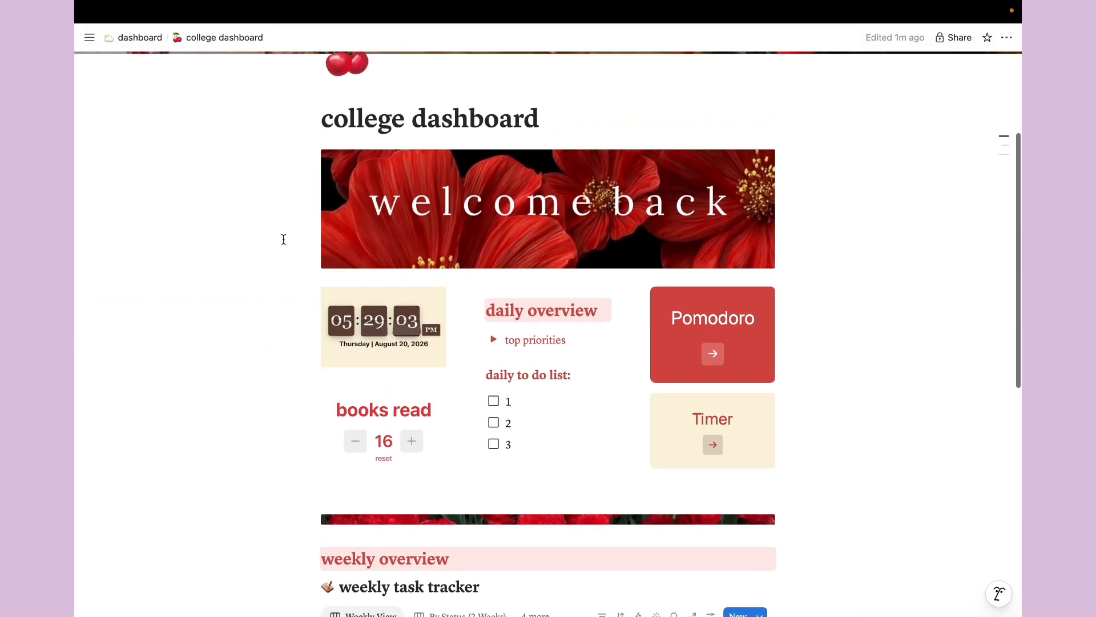
{"action": "scroll", "coordinate": [282, 238], "scroll_direction": "down", "scroll_amount": 12}
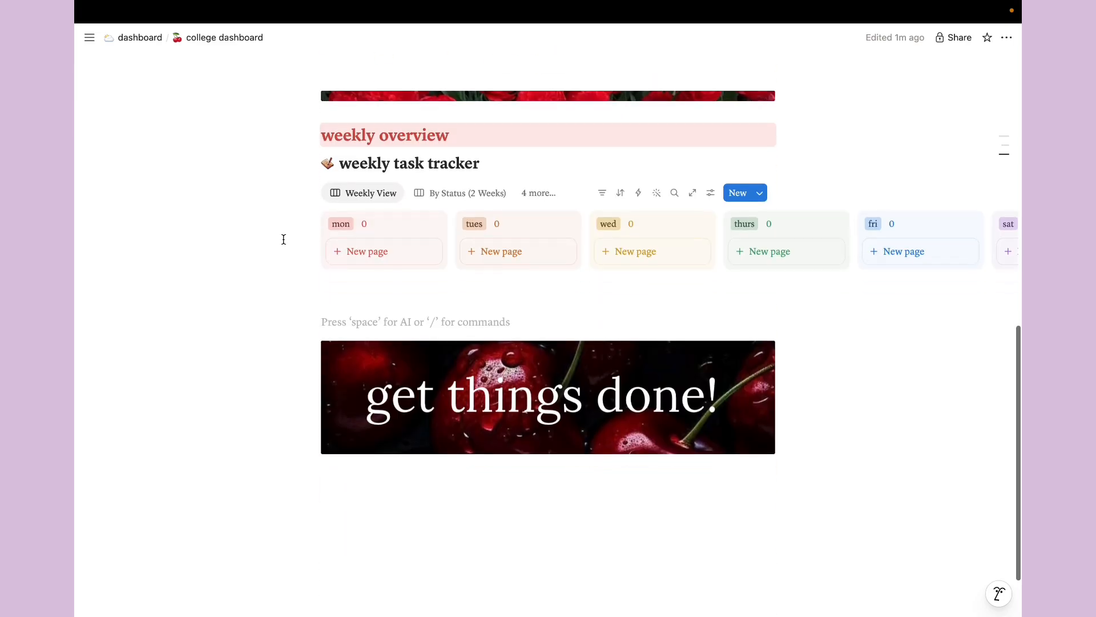
- Insert an inline database below the "get things done!" banner and title it "assignment tracker"
{"action": "type", "text": "/da"}
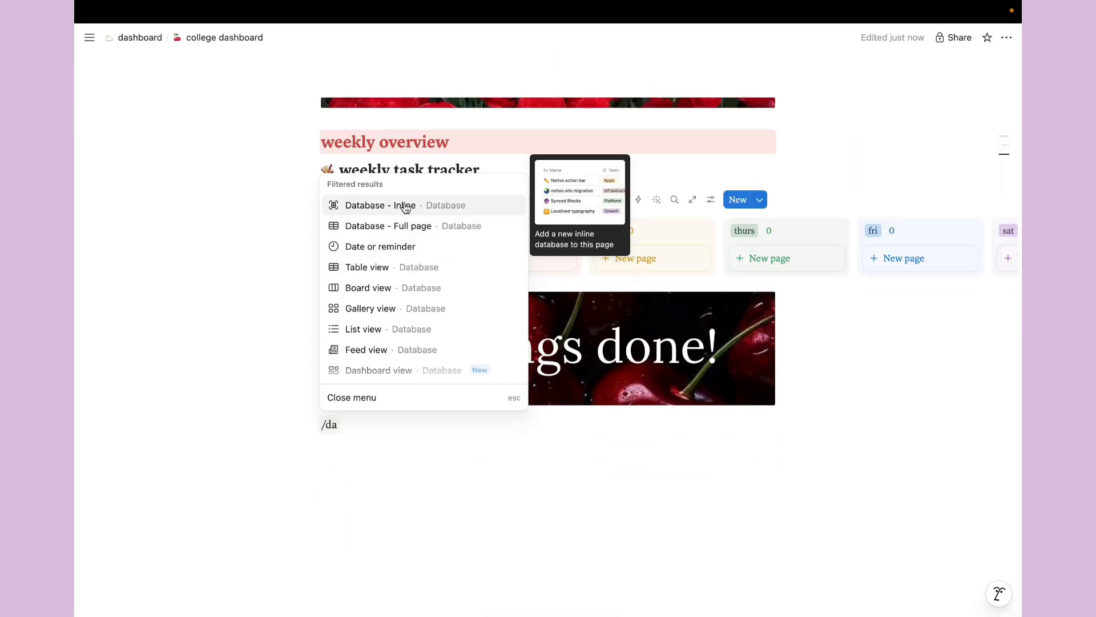
{"action": "left_click", "coordinate": [405, 208]}
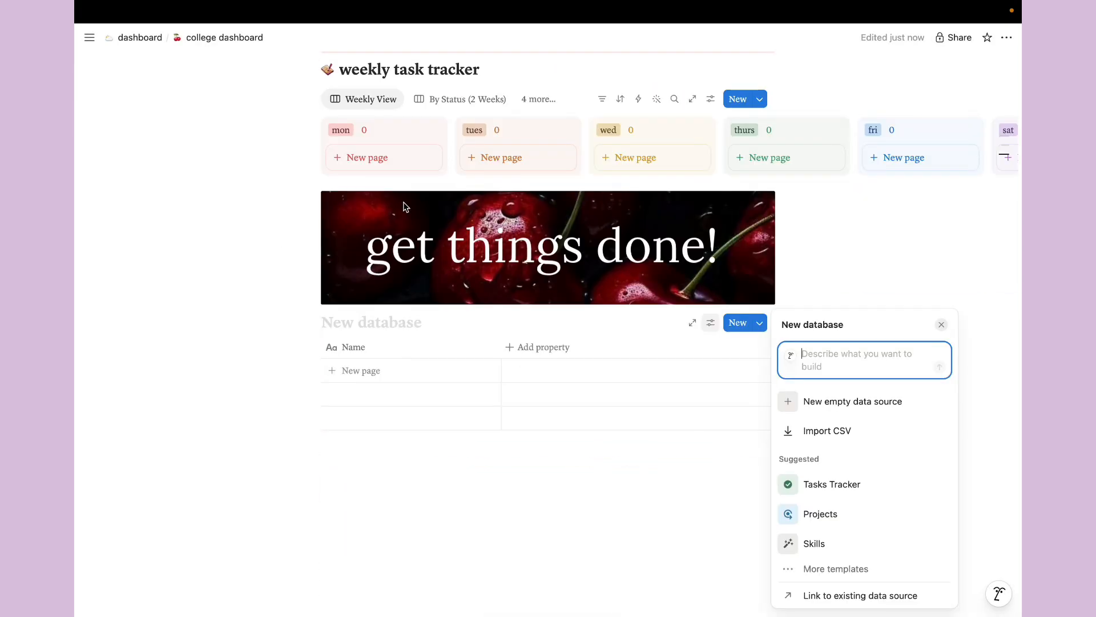
{"action": "left_click", "coordinate": [530, 475]}
{"action": "type", "text": "assi"}
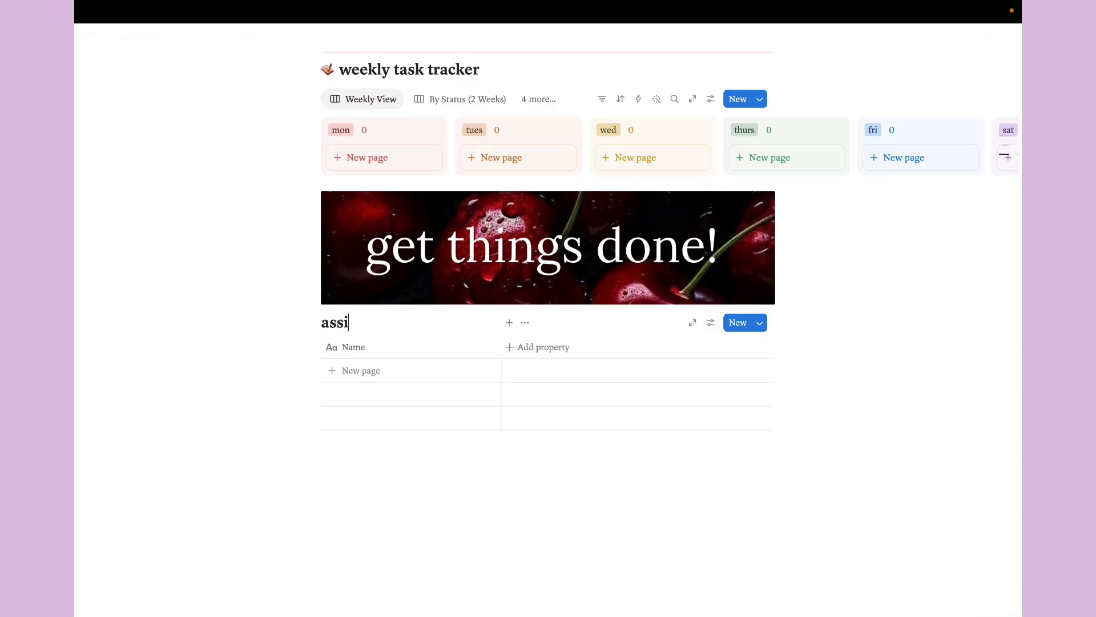
{"action": "type", "text": "gnment trac"}
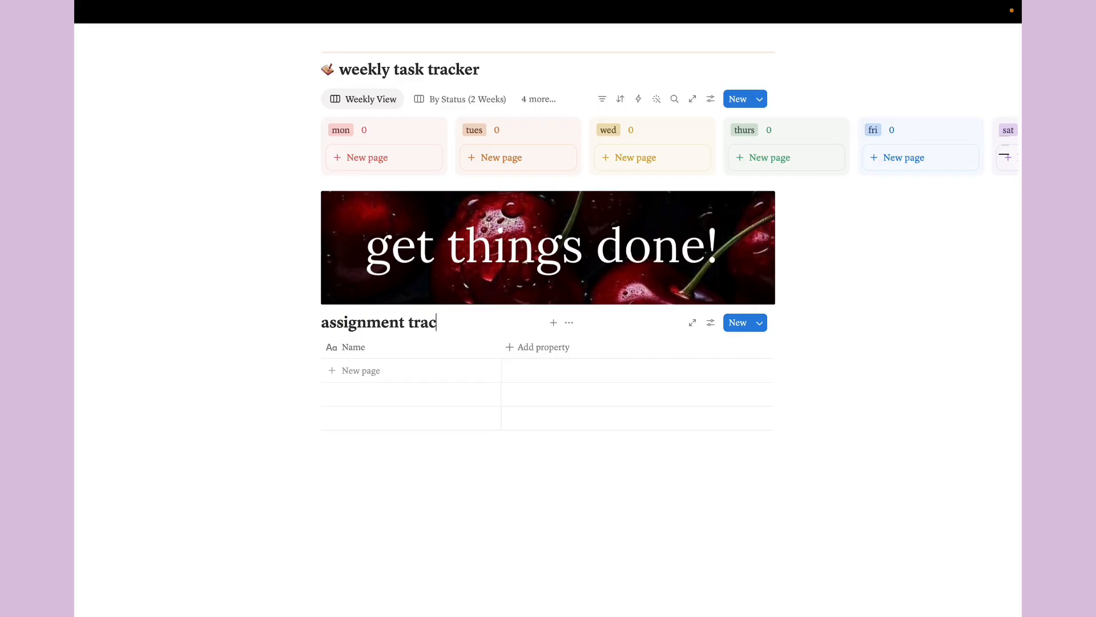
{"action": "type", "text": "ker"}
- Add a checkbox property to the assignment tracker and name it "completed"
{"action": "left_click", "coordinate": [370, 350]}
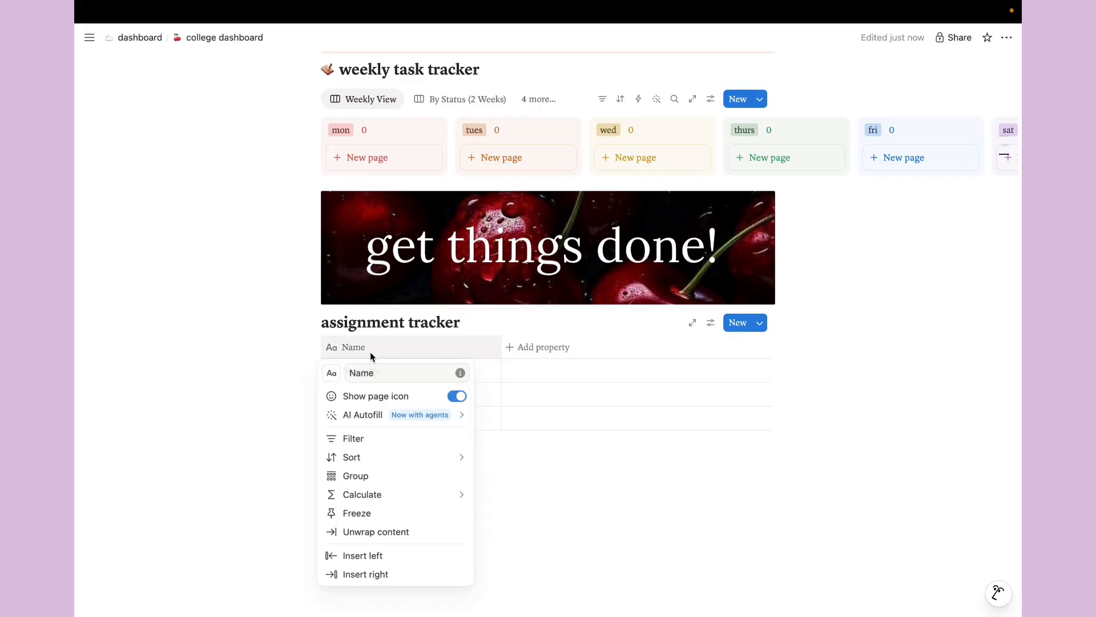
{"action": "key", "text": "Escape"}
{"action": "left_click", "coordinate": [512, 347]}
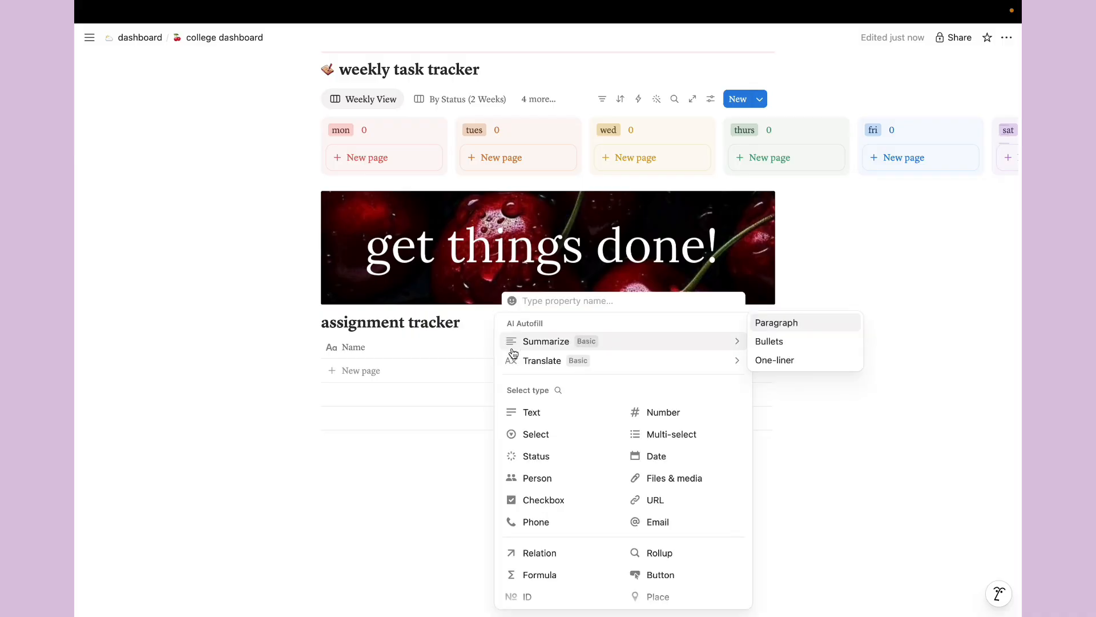
{"action": "scroll", "coordinate": [657, 510], "scroll_direction": "down", "scroll_amount": 2}
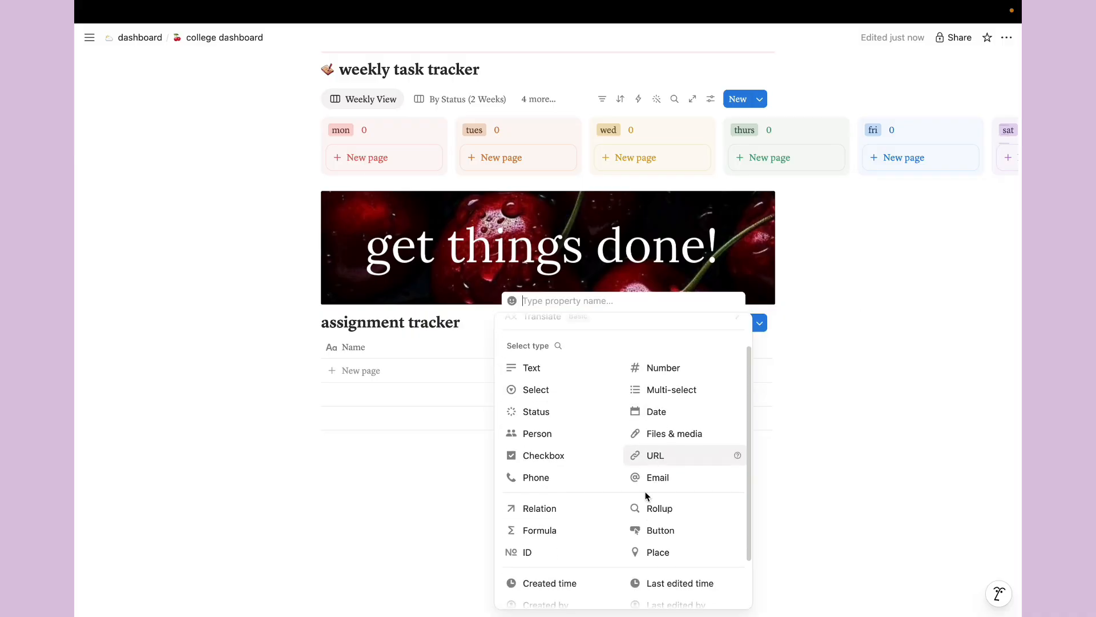
{"action": "left_click", "coordinate": [537, 460]}
{"action": "left_click", "coordinate": [547, 348]}
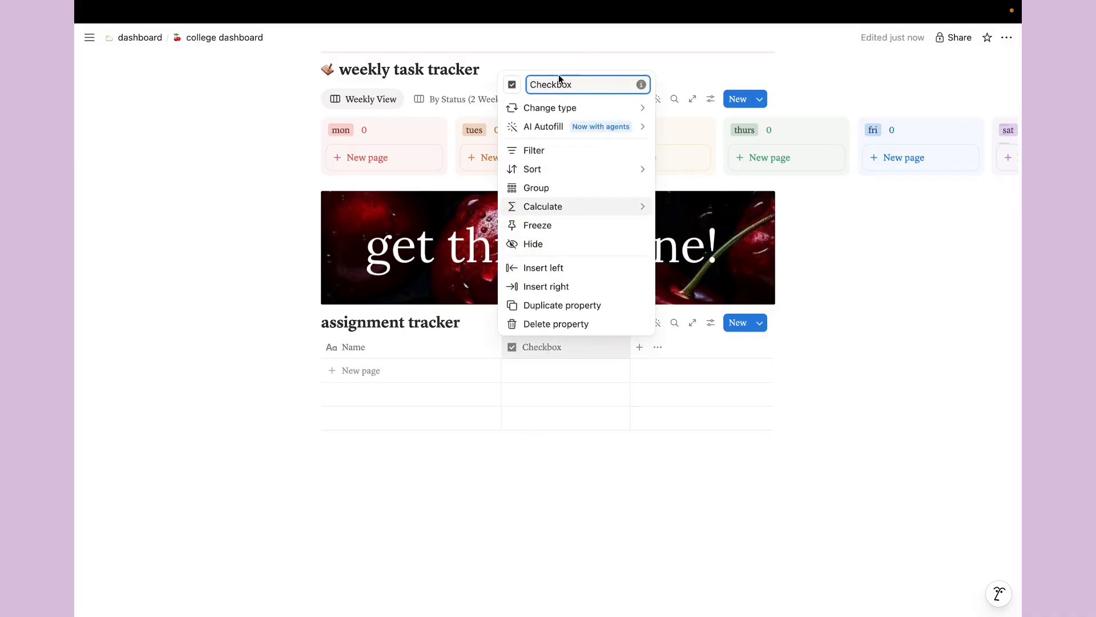
{"action": "key", "text": "super+a"}
{"action": "key", "text": "BackSpace"}
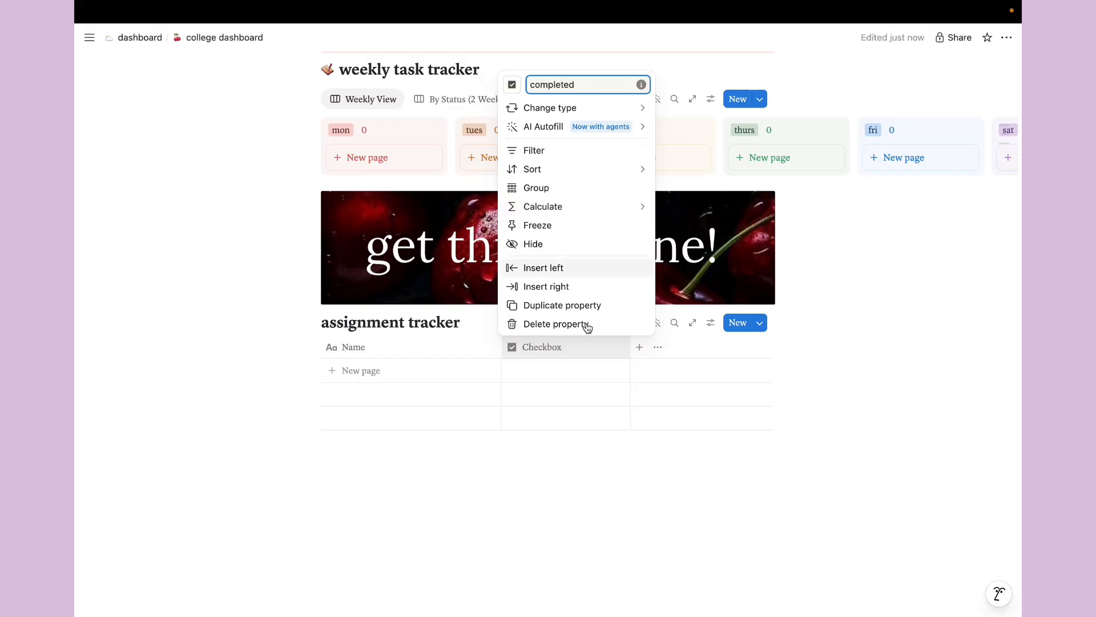
{"action": "left_click", "coordinate": [561, 404]}
- Move the completed column in front of the Name column and add an empty row to the assignment tracker
{"action": "left_click_drag", "start_coordinate": [580, 355], "coordinate": [386, 362]}
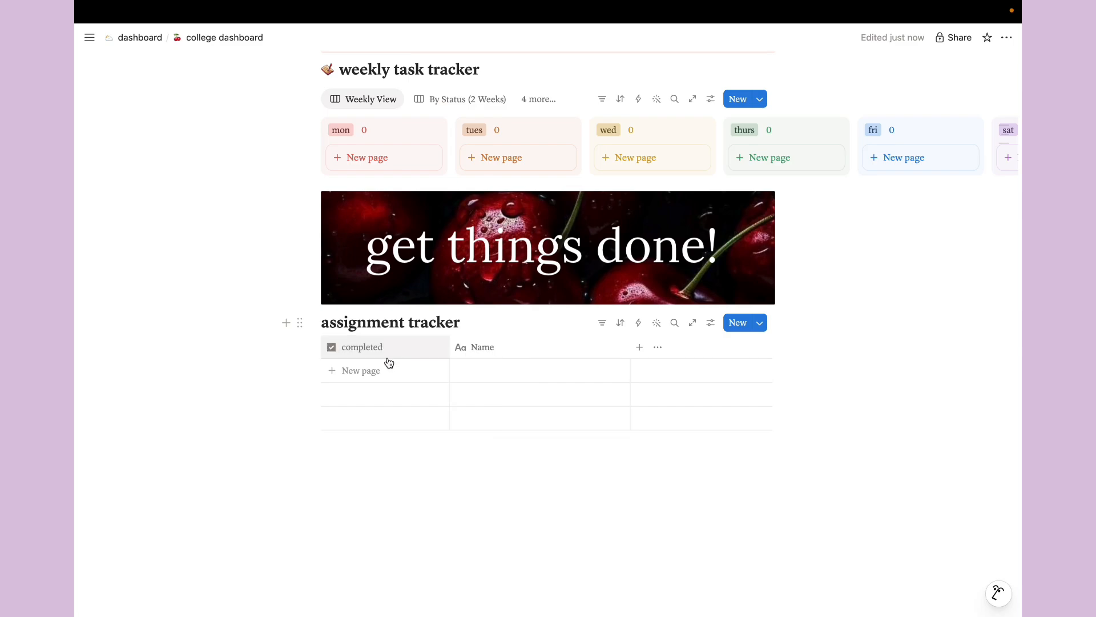
{"action": "left_click", "coordinate": [454, 347]}
{"action": "left_click", "coordinate": [416, 357]}
{"action": "left_click", "coordinate": [382, 381]}
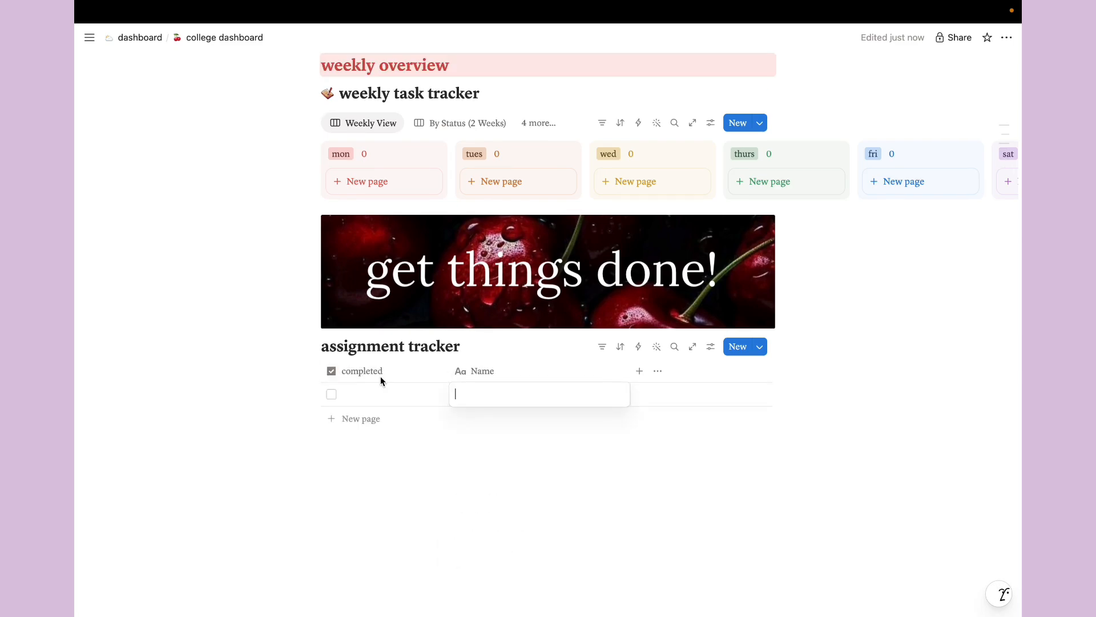
{"action": "key", "text": "Escape"}
- Narrow the assignment tracker's completed column so that it just fits its heading
{"action": "left_click", "coordinate": [446, 371]}
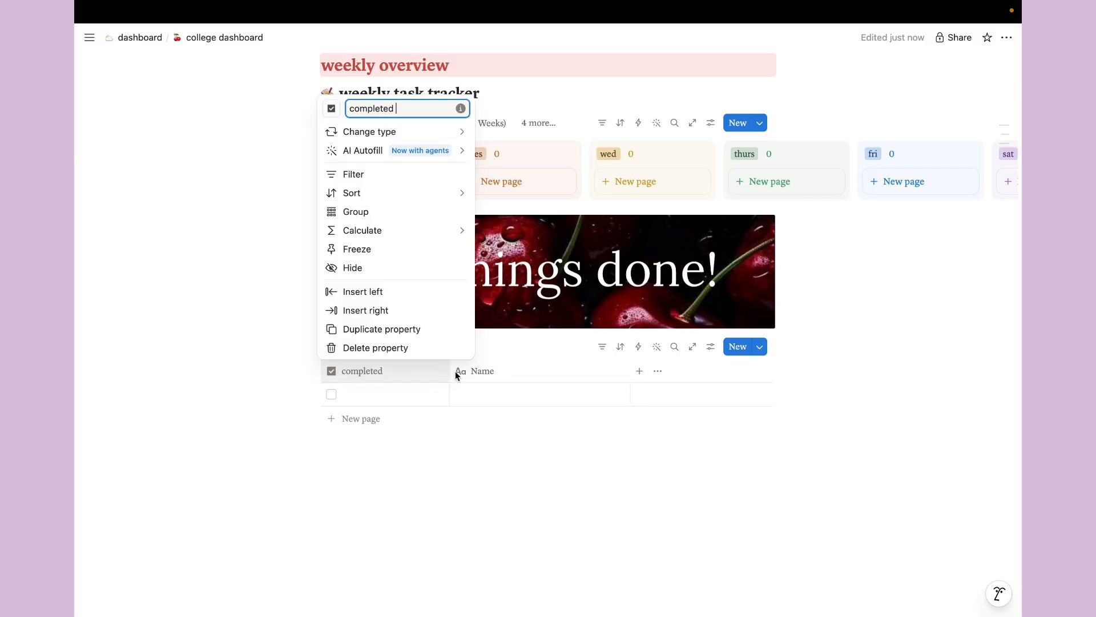
{"action": "left_click", "coordinate": [455, 372]}
{"action": "left_click_drag", "start_coordinate": [448, 370], "coordinate": [395, 369]}
- Rename the assignment tracker's Name column to "assignment name"
{"action": "left_click", "coordinate": [429, 370]}
{"action": "key", "text": "BackSpace"}
{"action": "key", "text": "BackSpace"}
{"action": "key", "text": "BackSpace"}
{"action": "key", "text": "BackSpace"}
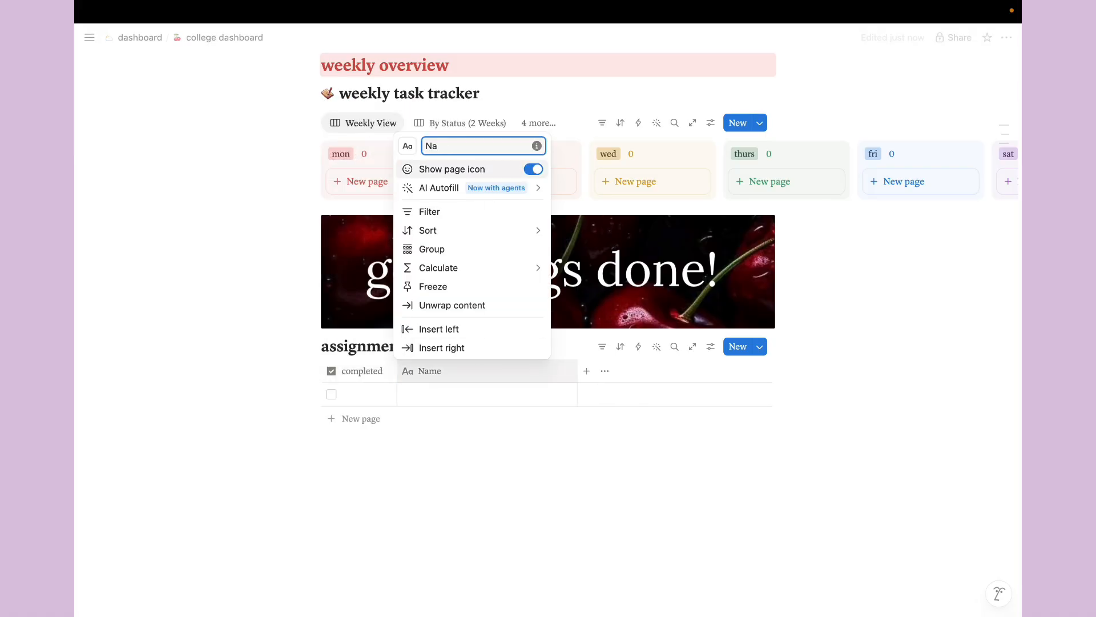
{"action": "type", "text": "ame"}
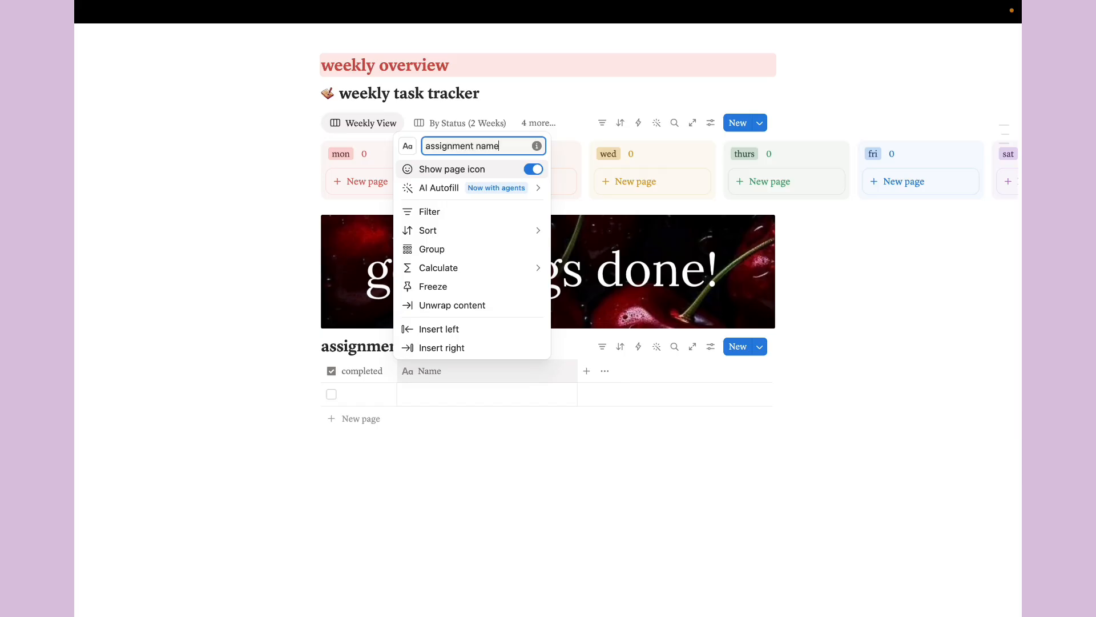
{"action": "left_click", "coordinate": [517, 348]}
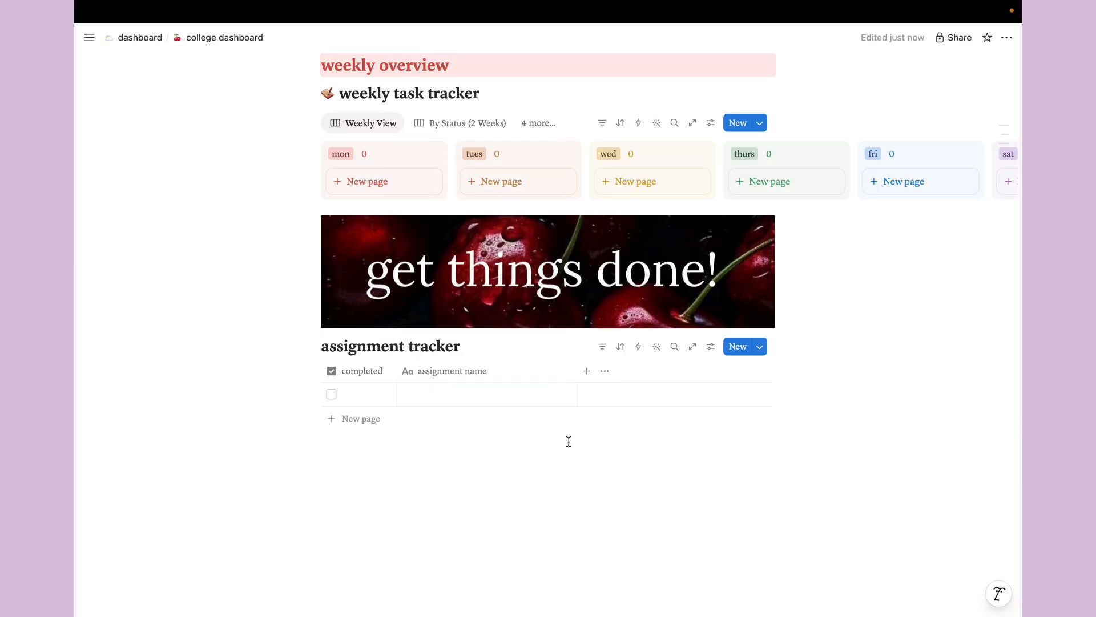
- Add a select property to the assignment tracker and name it "classes"
{"action": "left_click", "coordinate": [662, 442]}
{"action": "left_click", "coordinate": [609, 371]}
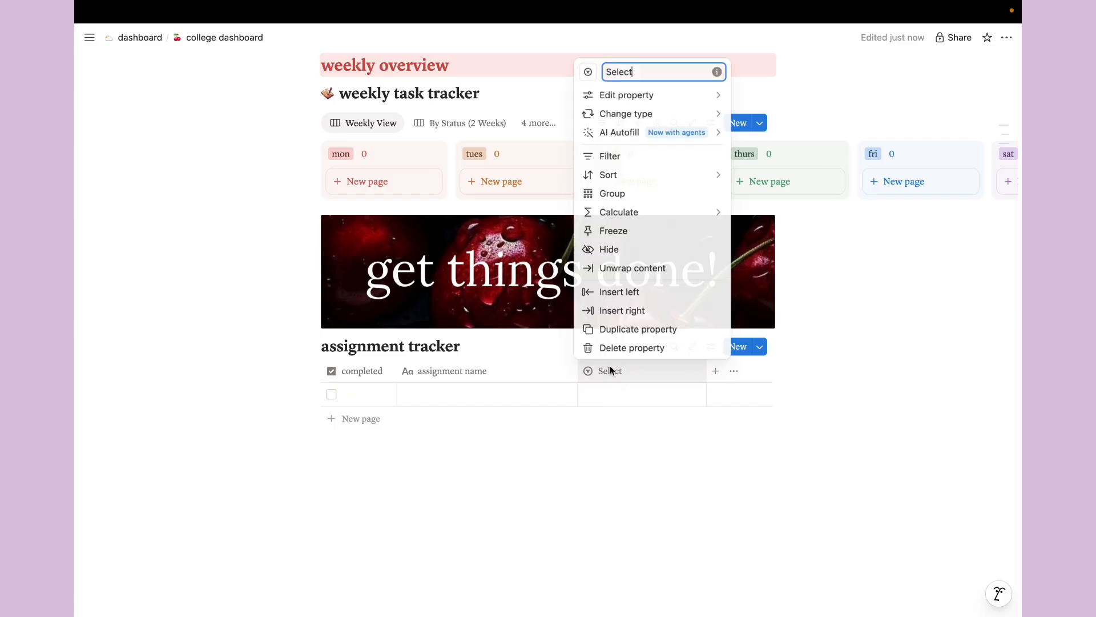
{"action": "key", "text": "BackSpace"}
{"action": "key", "text": "BackSpace"}
{"action": "key", "text": "BackSpace"}
{"action": "key", "text": "BackSpace"}
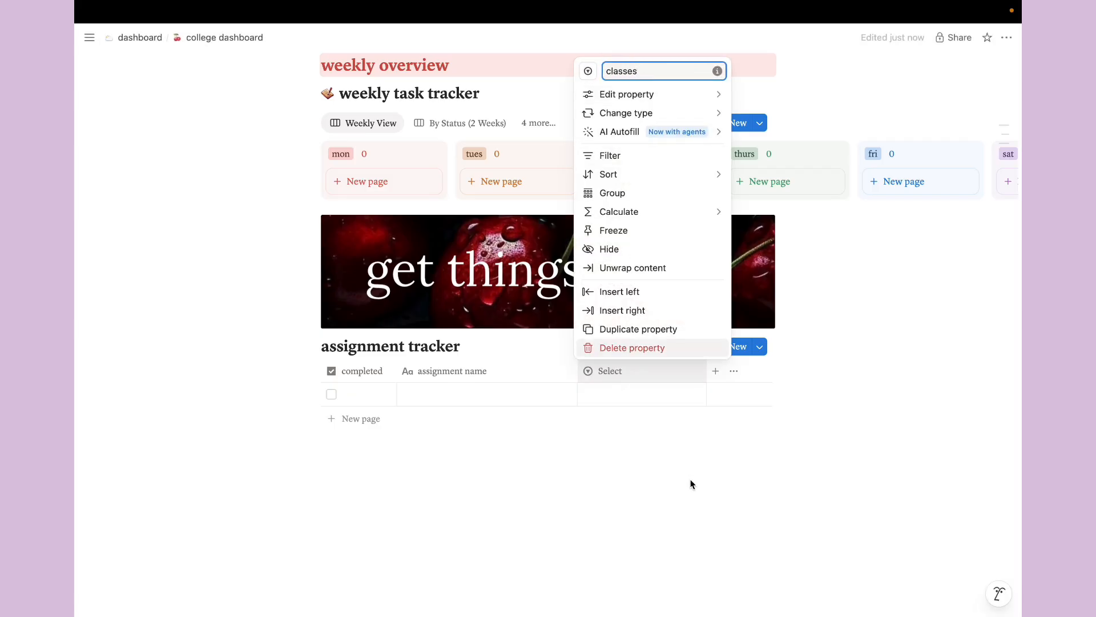
{"action": "key", "text": "Return"}
- Add a multi-select property after the classes column and name it "assignment type"
{"action": "left_click", "coordinate": [716, 370]}
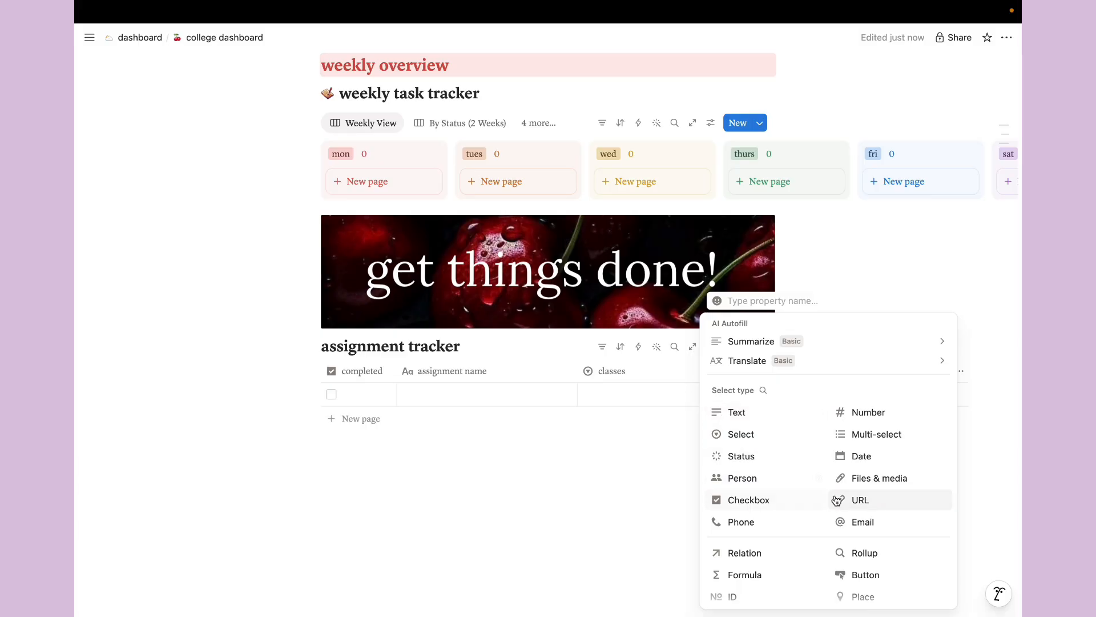
{"action": "left_click", "coordinate": [855, 438]}
{"action": "left_click", "coordinate": [740, 382]}
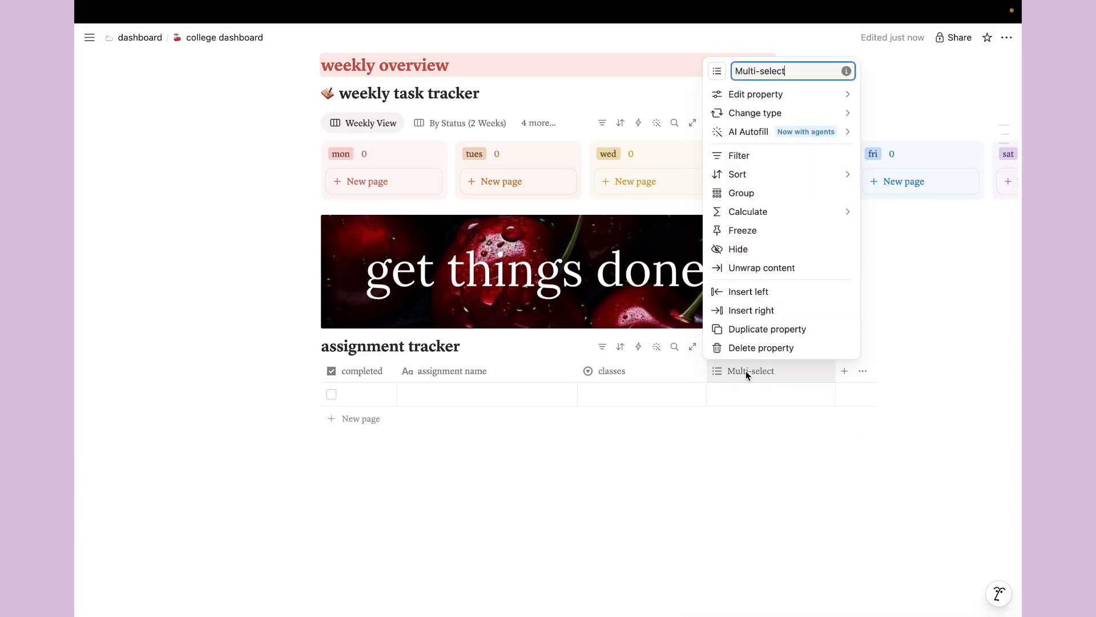
{"action": "left_click_drag", "start_coordinate": [791, 72], "coordinate": [712, 73]}
{"action": "type", "text": "assignment type"}
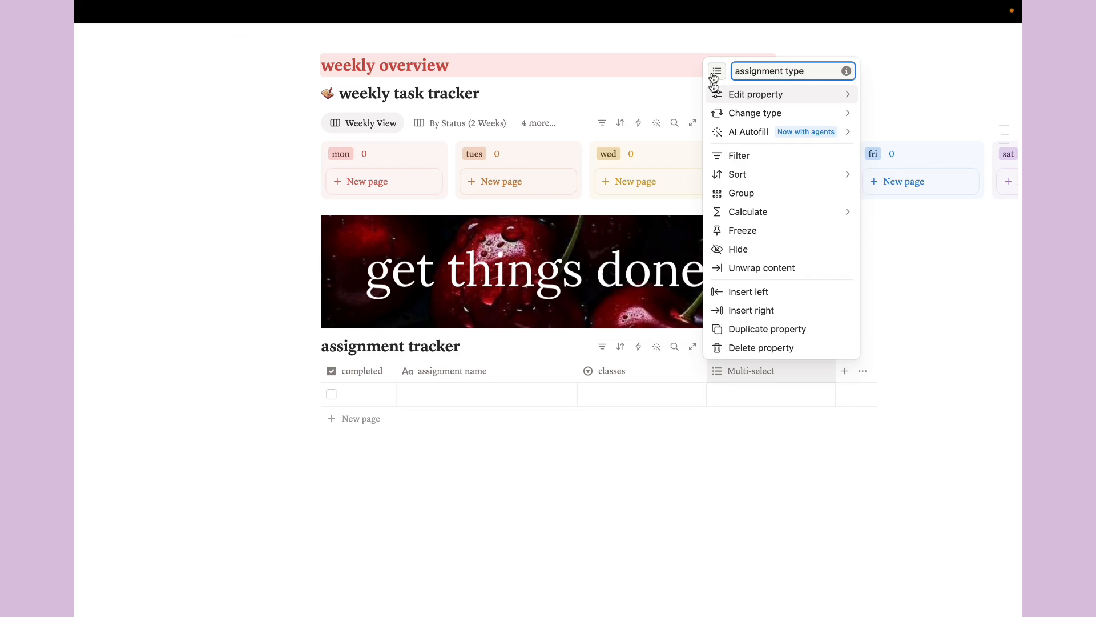
{"action": "left_click", "coordinate": [741, 470]}
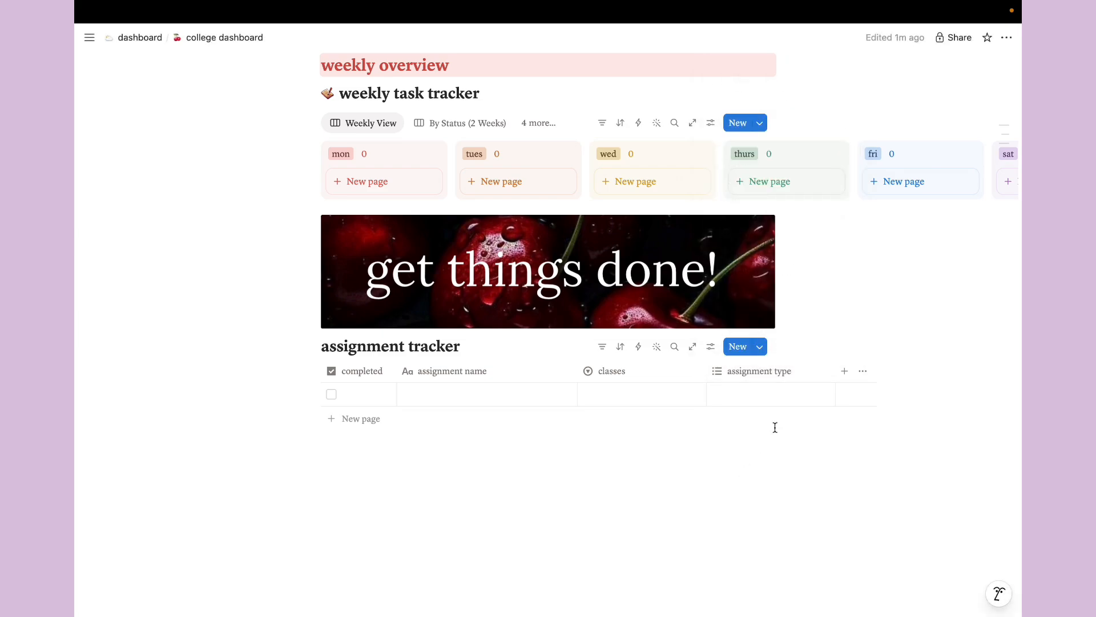
- Add a date property after the assignment type column and name it "due date"
{"action": "scroll", "coordinate": [788, 408], "scroll_direction": "right", "scroll_amount": 5}
{"action": "left_click", "coordinate": [748, 371]}
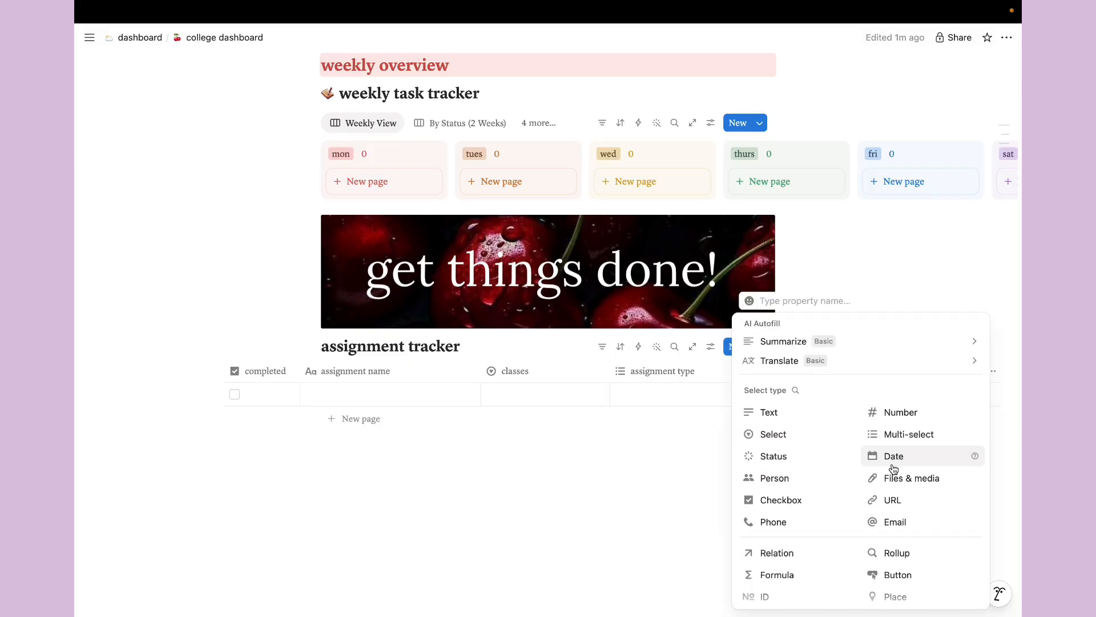
{"action": "left_click", "coordinate": [889, 454]}
{"action": "left_click", "coordinate": [780, 372]}
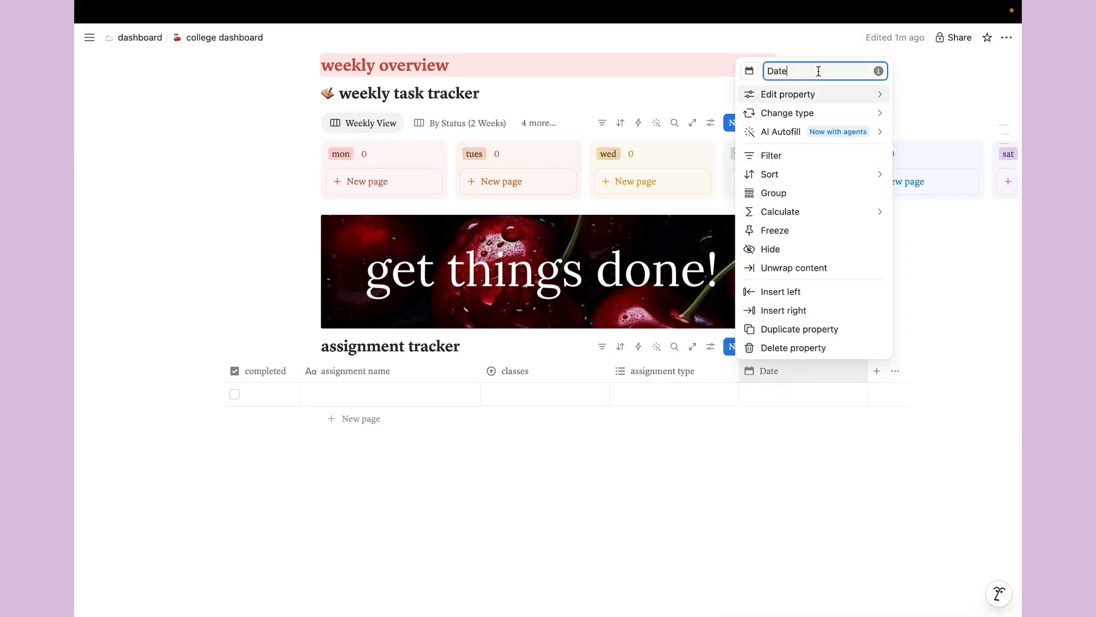
{"action": "type", "text": "due dat"}
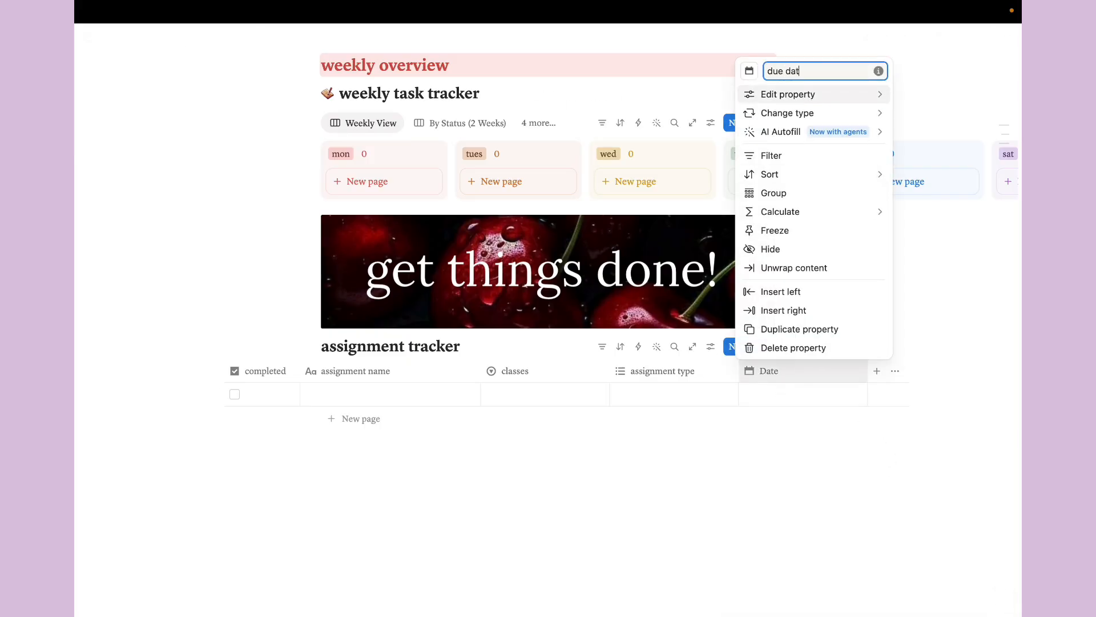
{"action": "type", "text": "e"}
{"action": "left_click", "coordinate": [843, 516]}
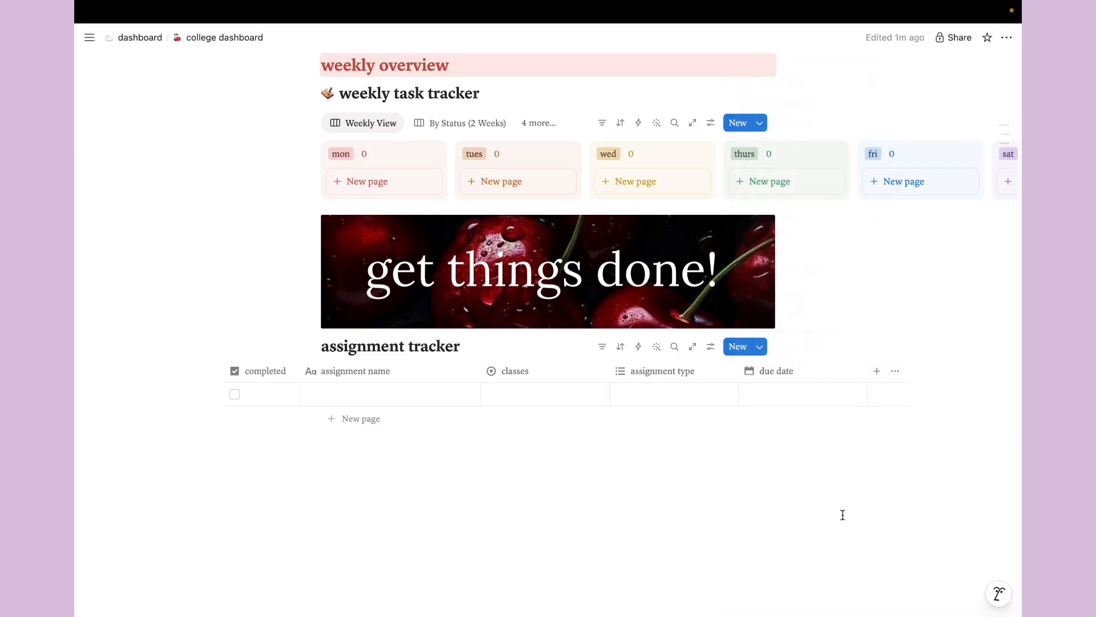
- Add a status property after the due date column and name it "status" in lowercase
{"action": "left_click", "coordinate": [878, 372]}
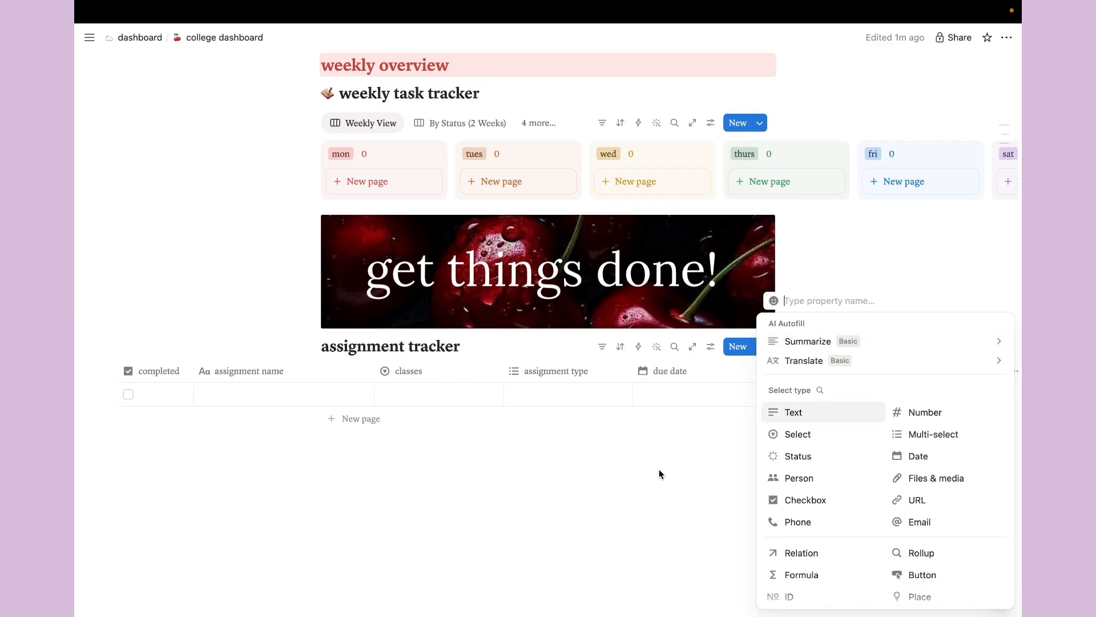
{"action": "left_click", "coordinate": [798, 456]}
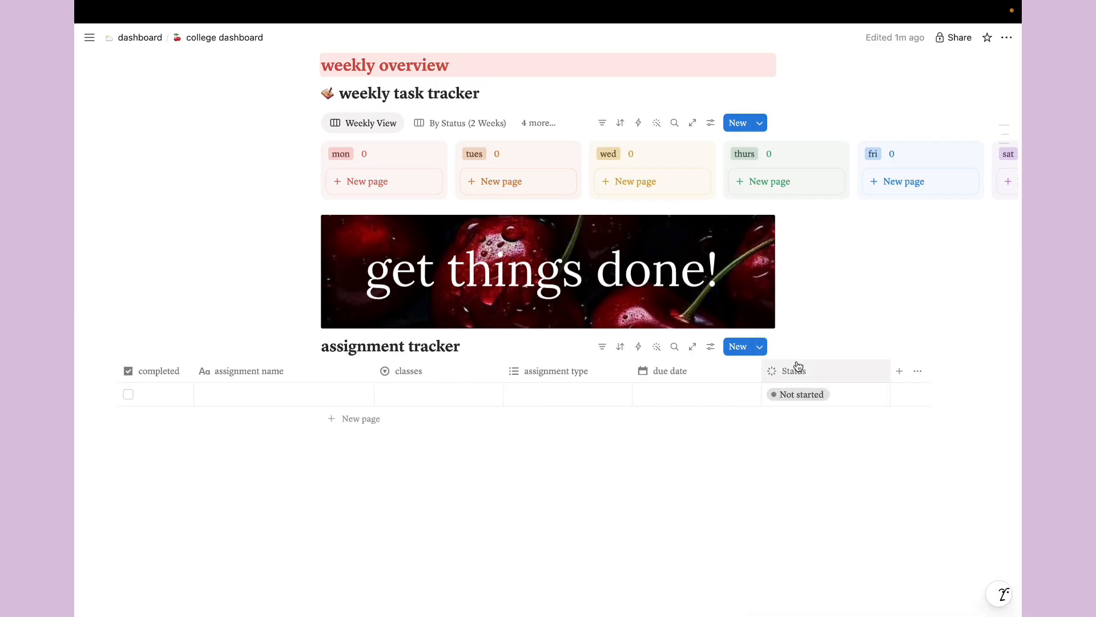
{"action": "left_click", "coordinate": [798, 372]}
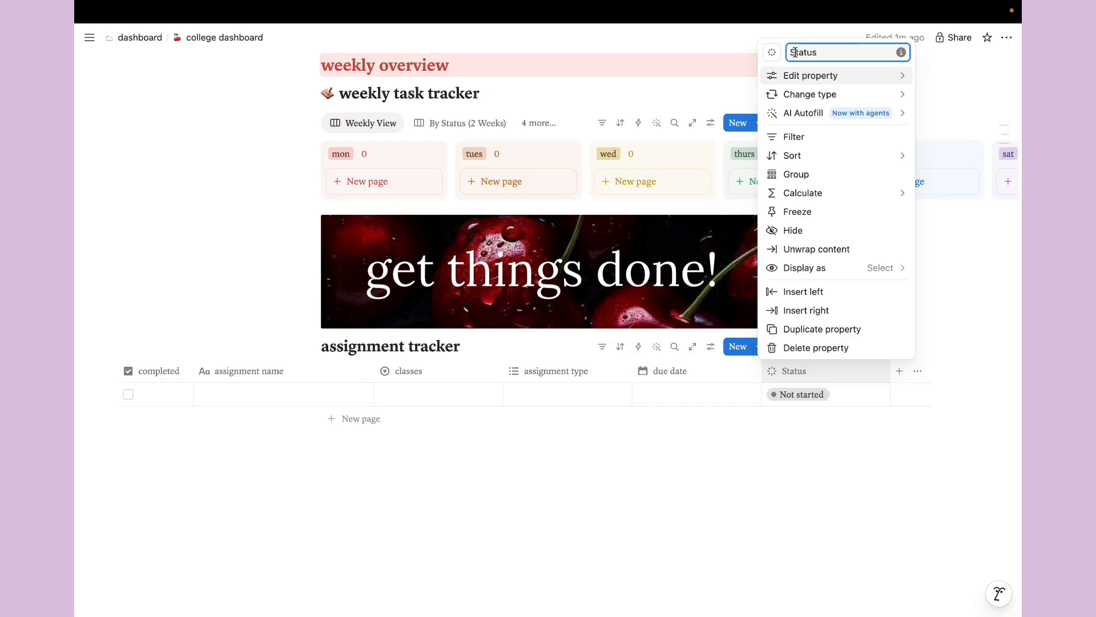
{"action": "type", "text": "s"}
- Recolor the status property's Not started option red and rename it "not started"
{"action": "left_click", "coordinate": [811, 394]}
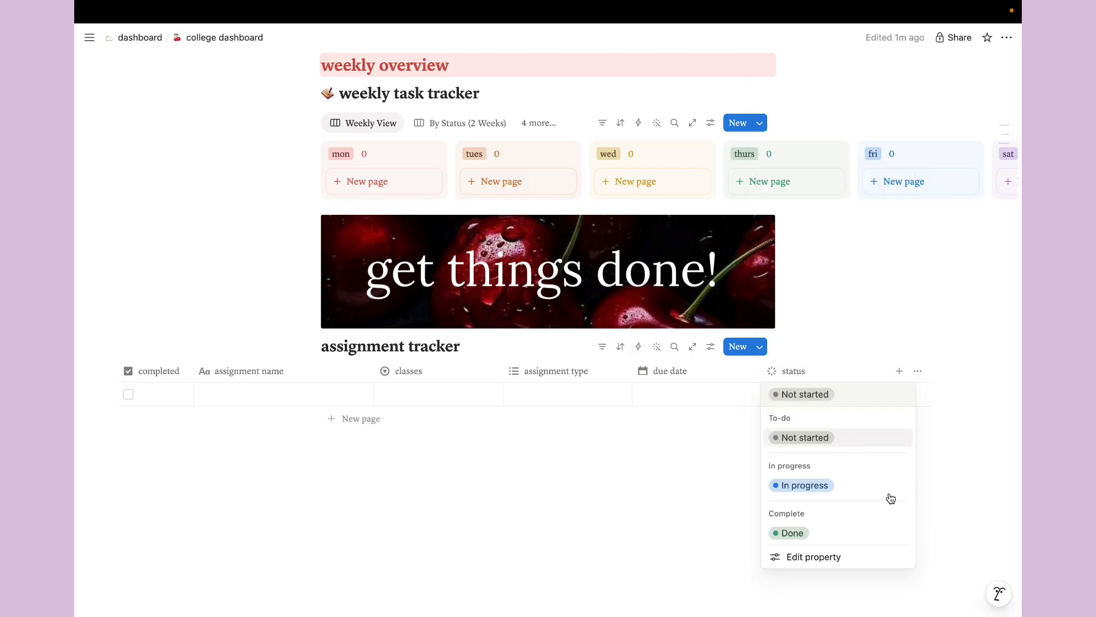
{"action": "left_click", "coordinate": [794, 557]}
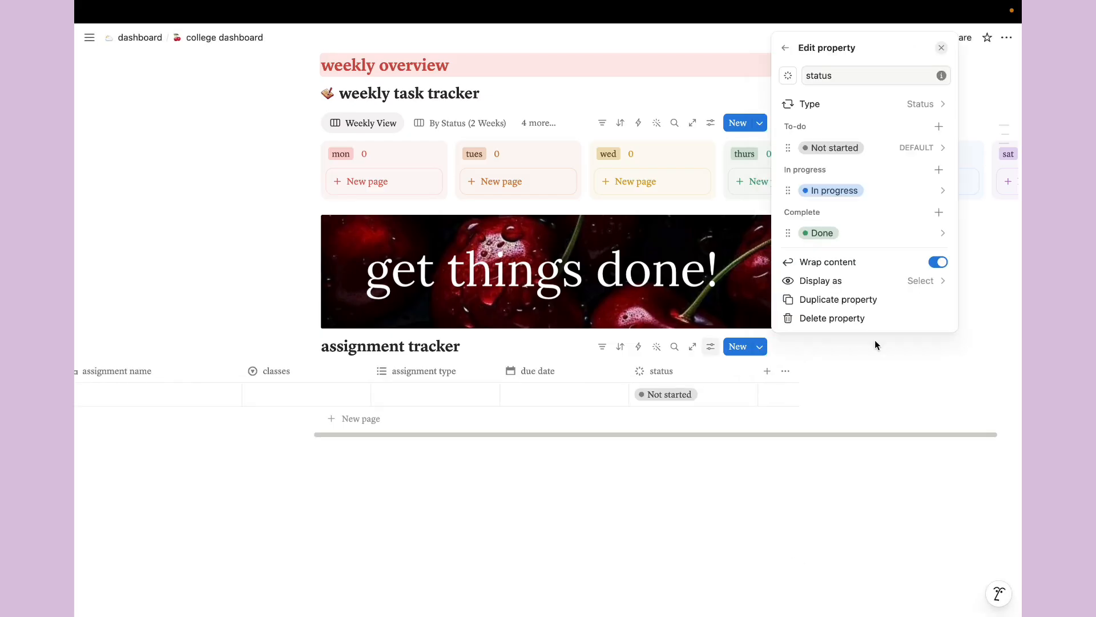
{"action": "left_click", "coordinate": [934, 150]}
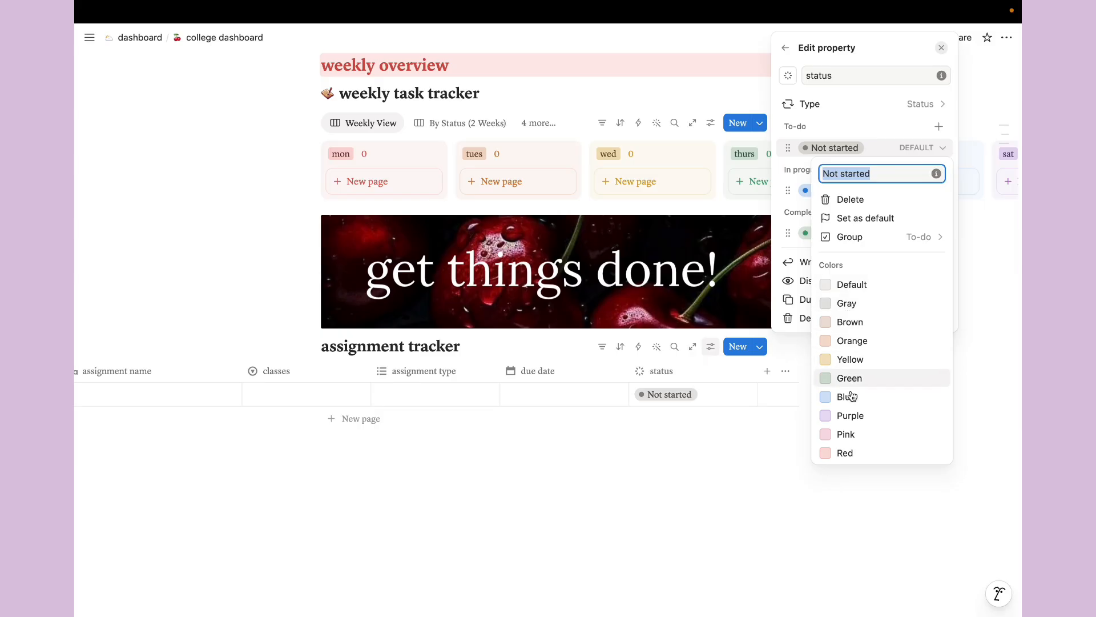
{"action": "left_click", "coordinate": [854, 453]}
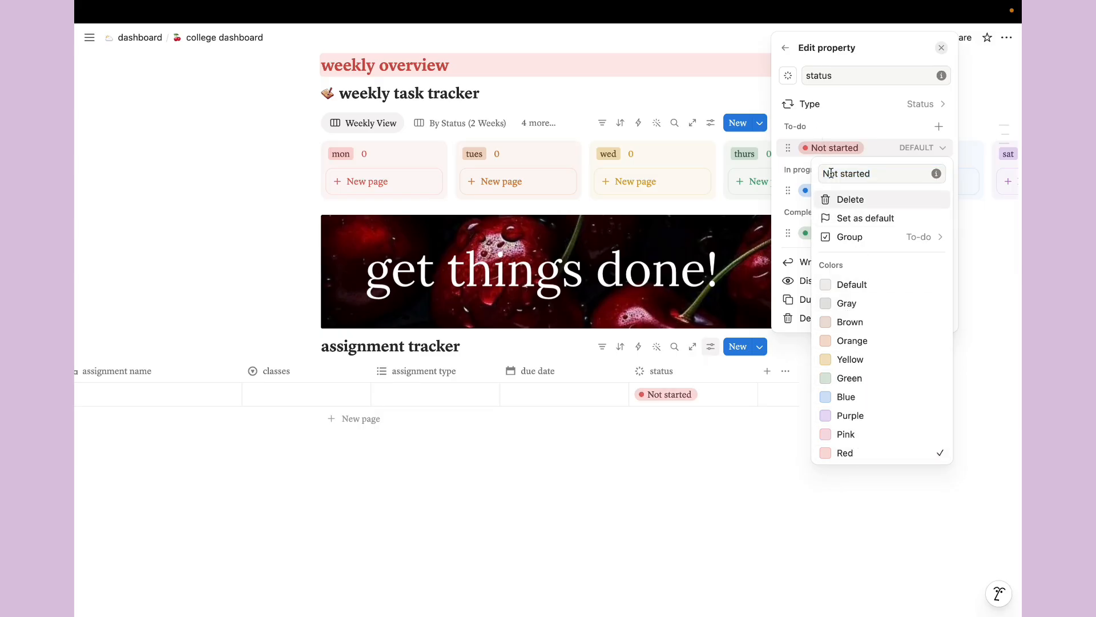
{"action": "type", "text": "b"}
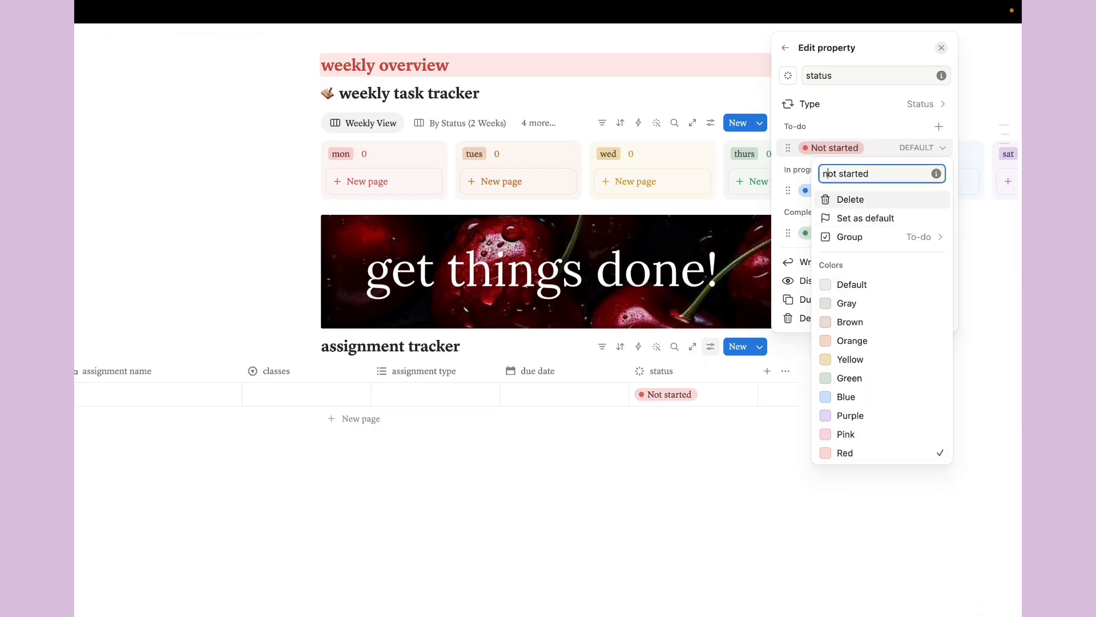
{"action": "key", "text": "Return"}
- Rename the status option In progress to "in progress" with a yellow color, and rename Done to "done"
{"action": "left_click", "coordinate": [942, 190]}
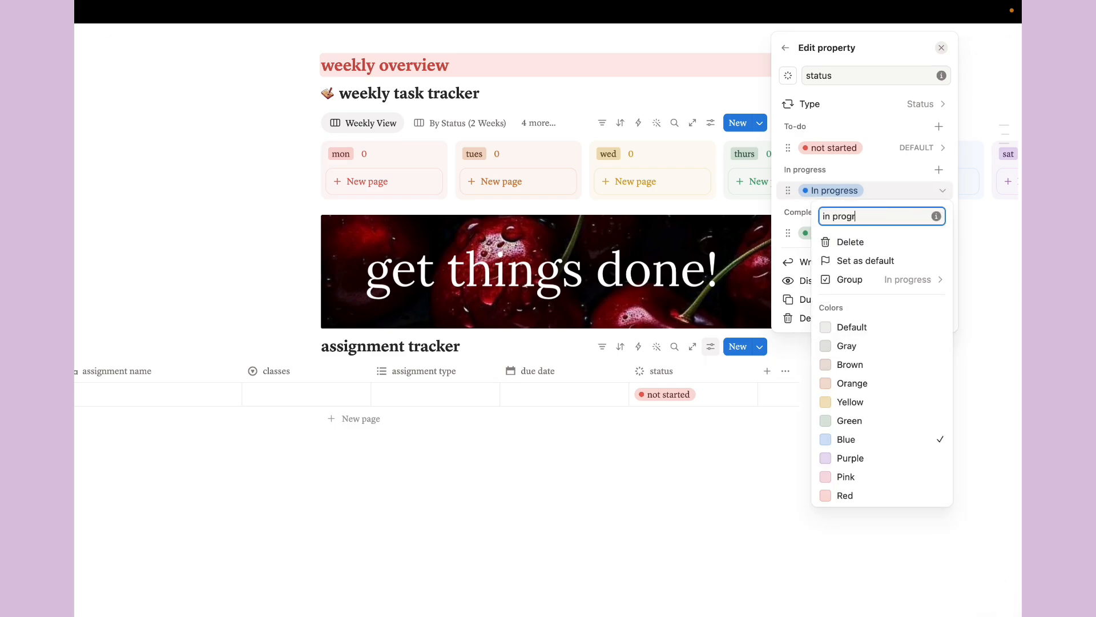
{"action": "left_click", "coordinate": [805, 235]}
{"action": "left_click", "coordinate": [942, 234]}
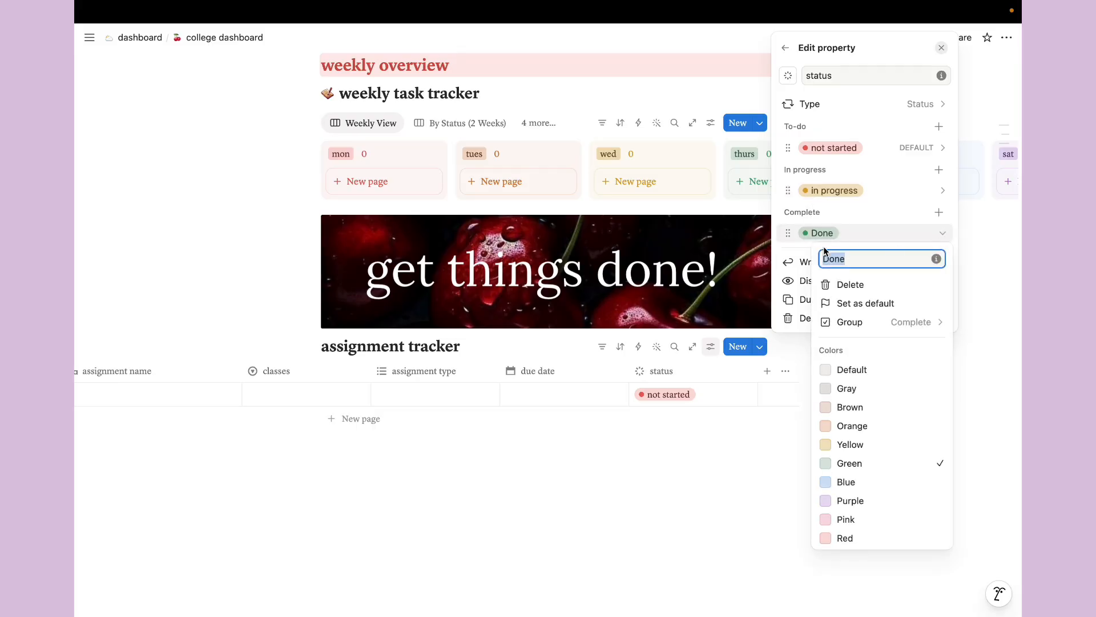
{"action": "type", "text": "done"}
{"action": "left_click", "coordinate": [792, 398]}
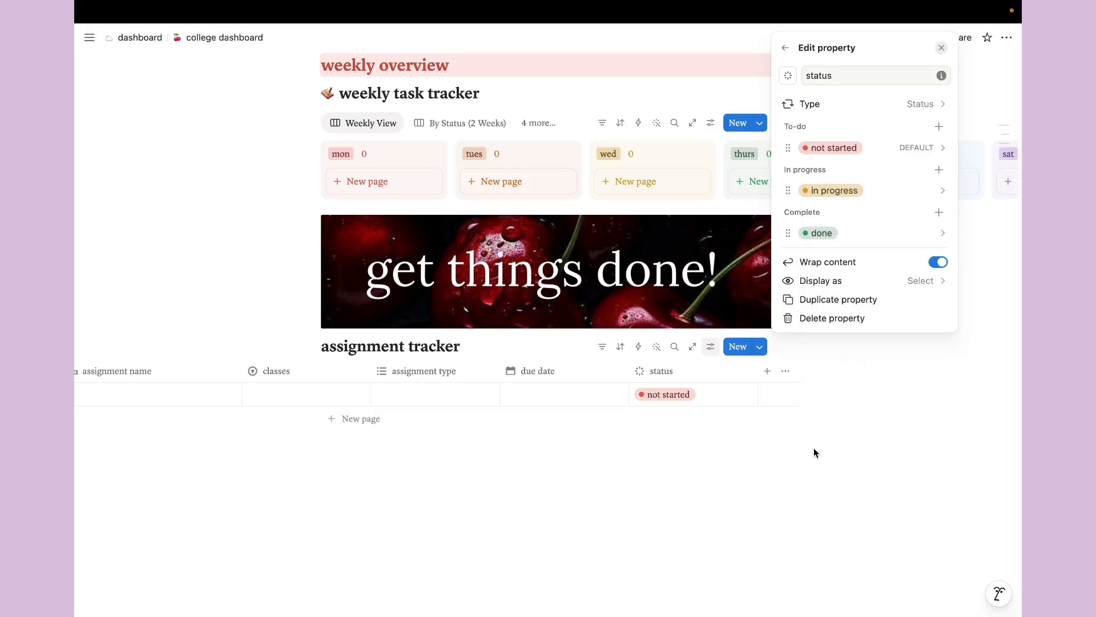
{"action": "left_click", "coordinate": [814, 447]}
{"action": "left_click", "coordinate": [815, 395]}
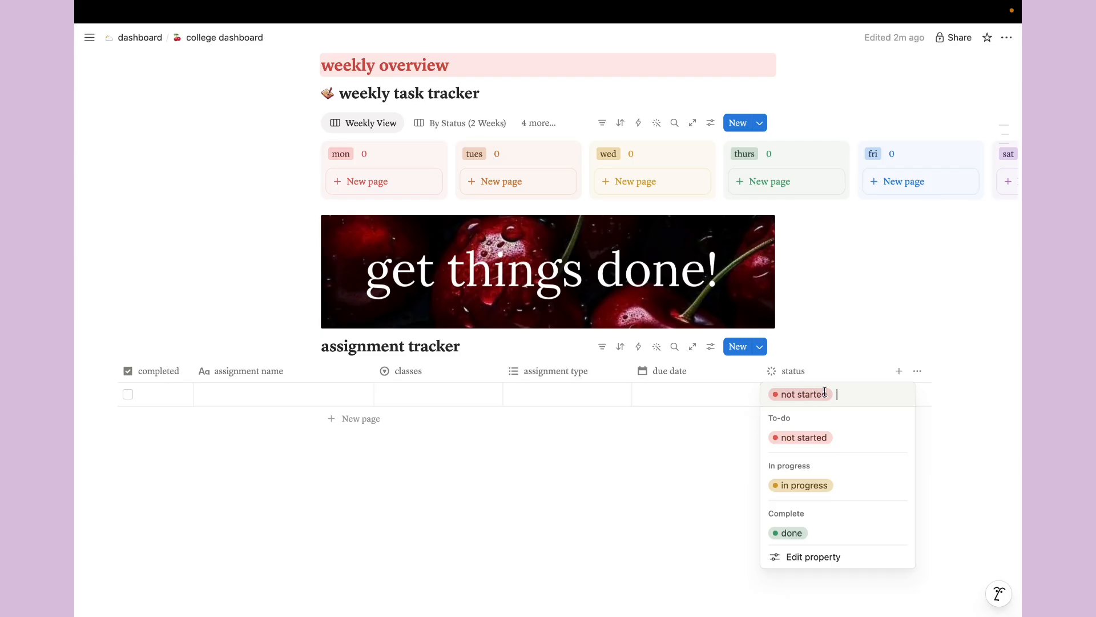
- Create the options "assignment", "practice" and "exam" in the assignment tracker's assignment type cell, following the options in the assignments (1) table
{"action": "left_click", "coordinate": [823, 311]}
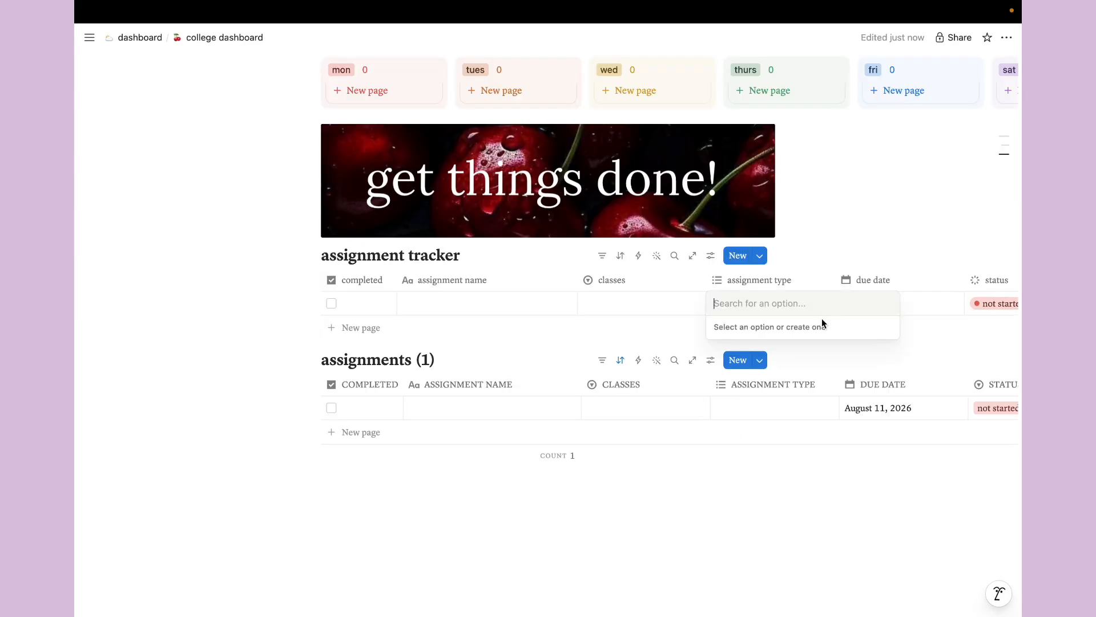
{"action": "left_click", "coordinate": [805, 405]}
{"action": "left_click", "coordinate": [805, 405]}
{"action": "left_click", "coordinate": [759, 312]}
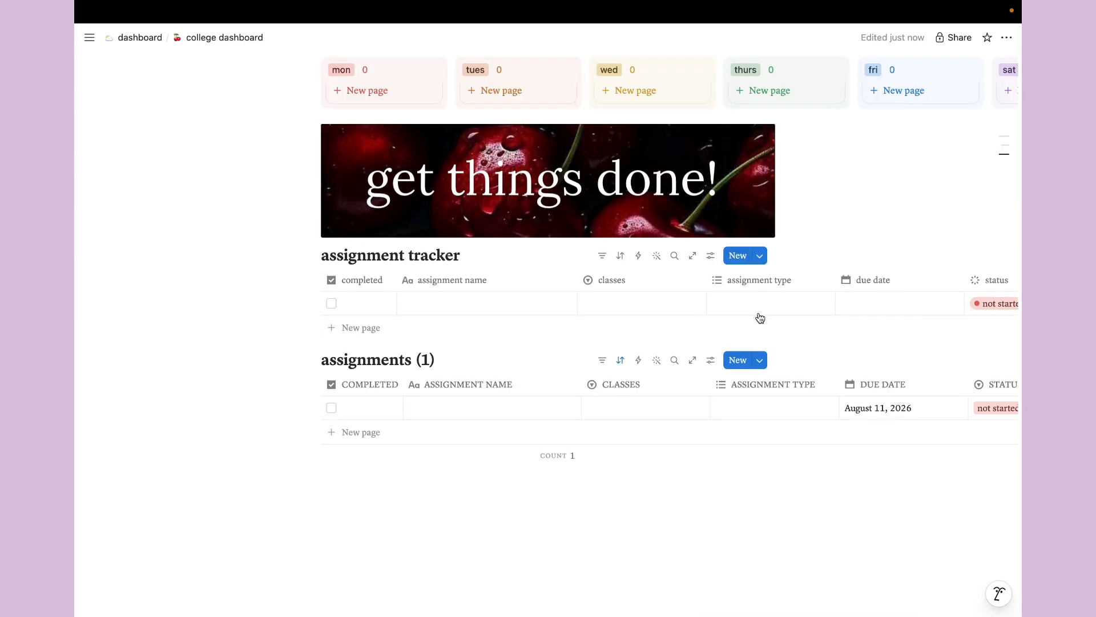
{"action": "left_click", "coordinate": [759, 313]}
{"action": "type", "text": "assignment"}
{"action": "key", "text": "Return"}
{"action": "type", "text": "practice"}
{"action": "key", "text": "Return"}
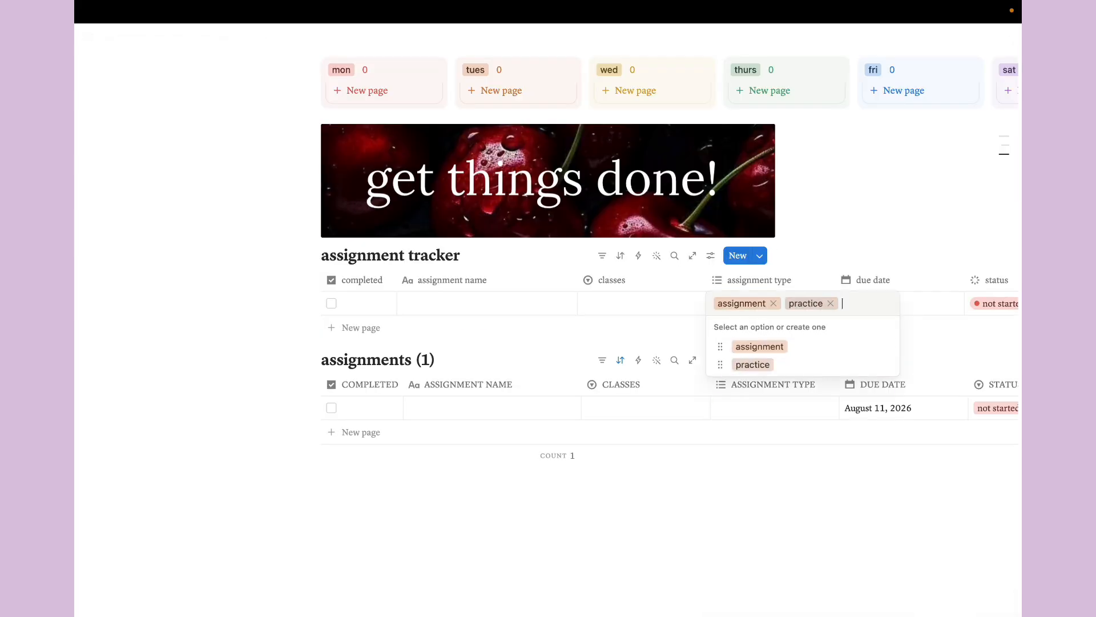
{"action": "type", "text": "exam"}
{"action": "key", "text": "Return"}
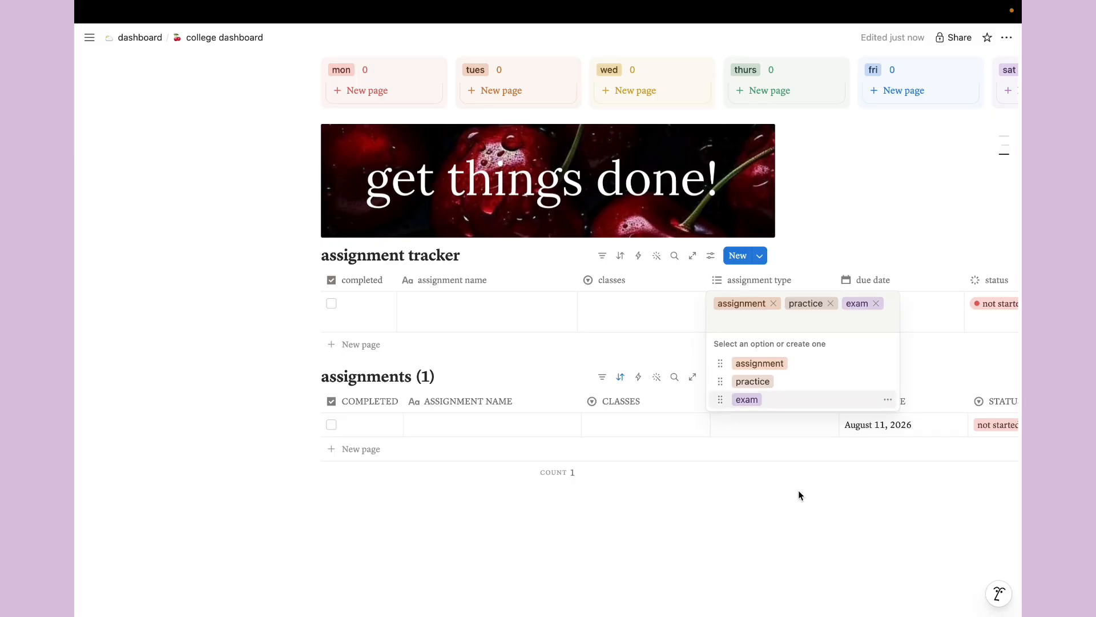
- Check the assignment types in the assignments (1) table and add the option "quiz" to the assignment tracker's assignment type cell
{"action": "left_click", "coordinate": [776, 433]}
{"action": "left_click", "coordinate": [776, 432]}
{"action": "left_click", "coordinate": [771, 331]}
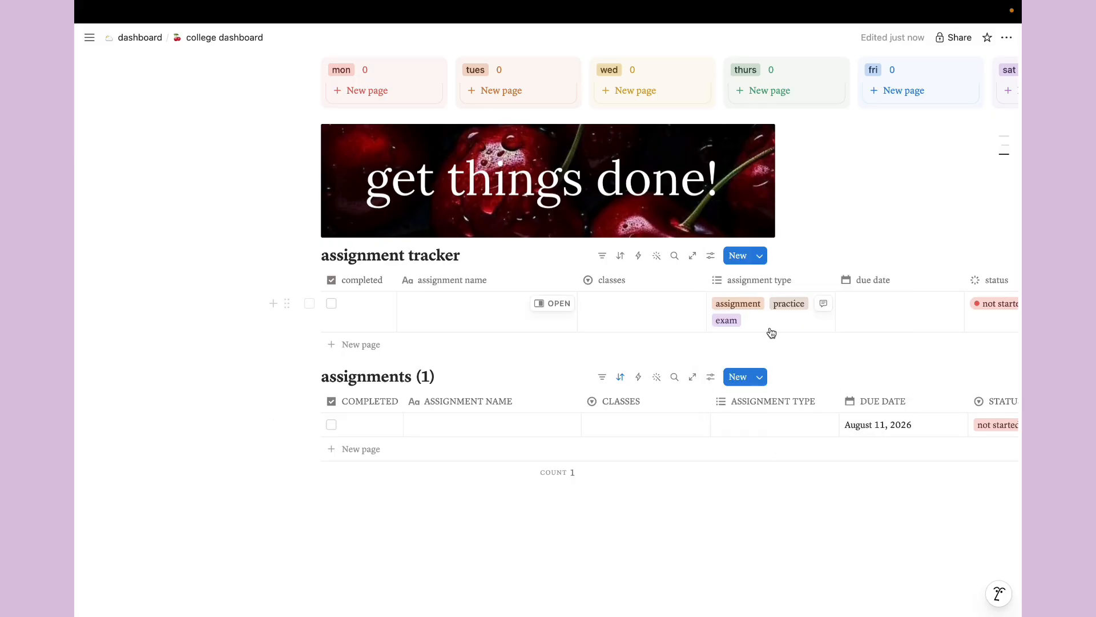
{"action": "left_click", "coordinate": [771, 331]}
{"action": "type", "text": "quiz"}
{"action": "key", "text": "Return"}
- Consult the reference table's assignment types again and create the option "presentation" in the assignment tracker's assignment type cell
{"action": "left_click", "coordinate": [769, 420]}
{"action": "left_click", "coordinate": [770, 420]}
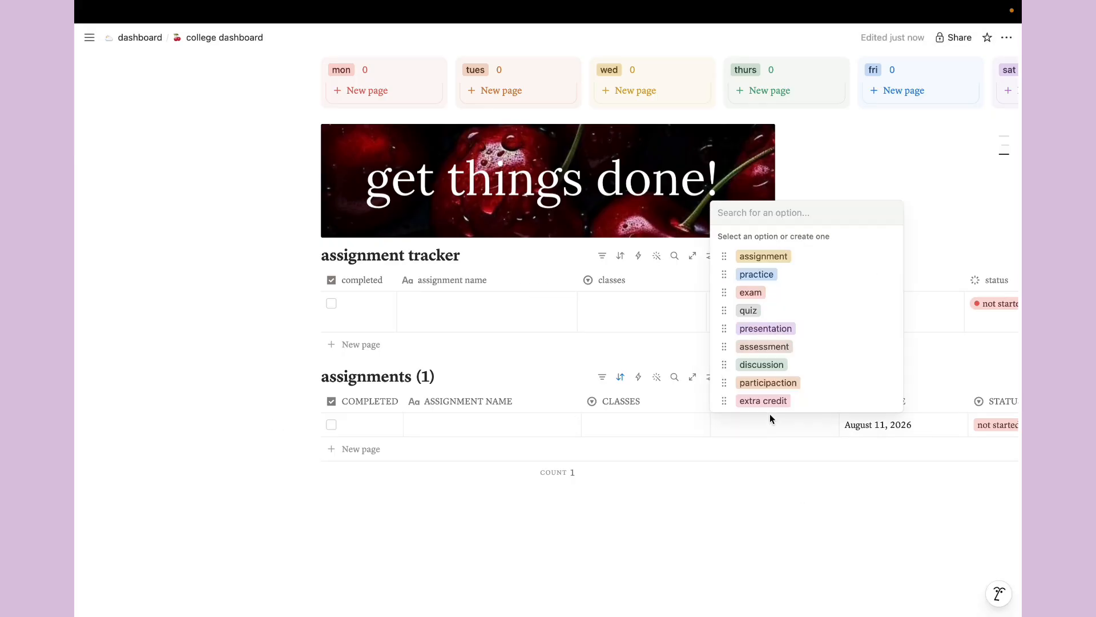
{"action": "key", "text": "Escape"}
{"action": "left_click", "coordinate": [777, 326]}
{"action": "type", "text": "presentation"}
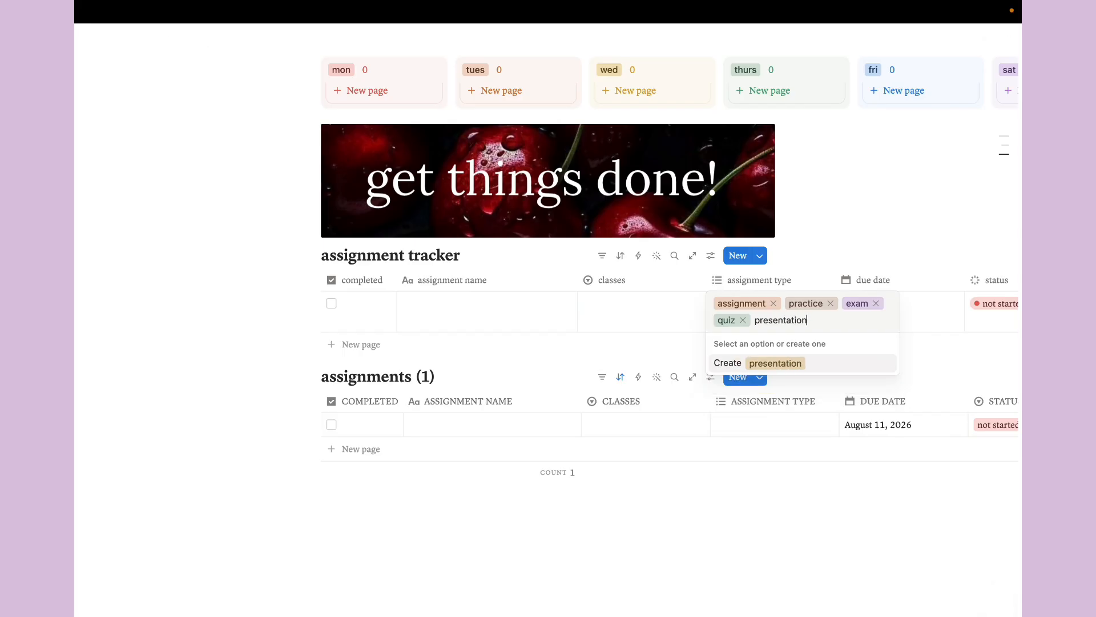
{"action": "key", "text": "Return"}
{"action": "key", "text": "Escape"}
- Look up the next assignment type in the assignments (1) table and create the option "assessment" in the assignment tracker's cell
{"action": "left_click", "coordinate": [786, 444]}
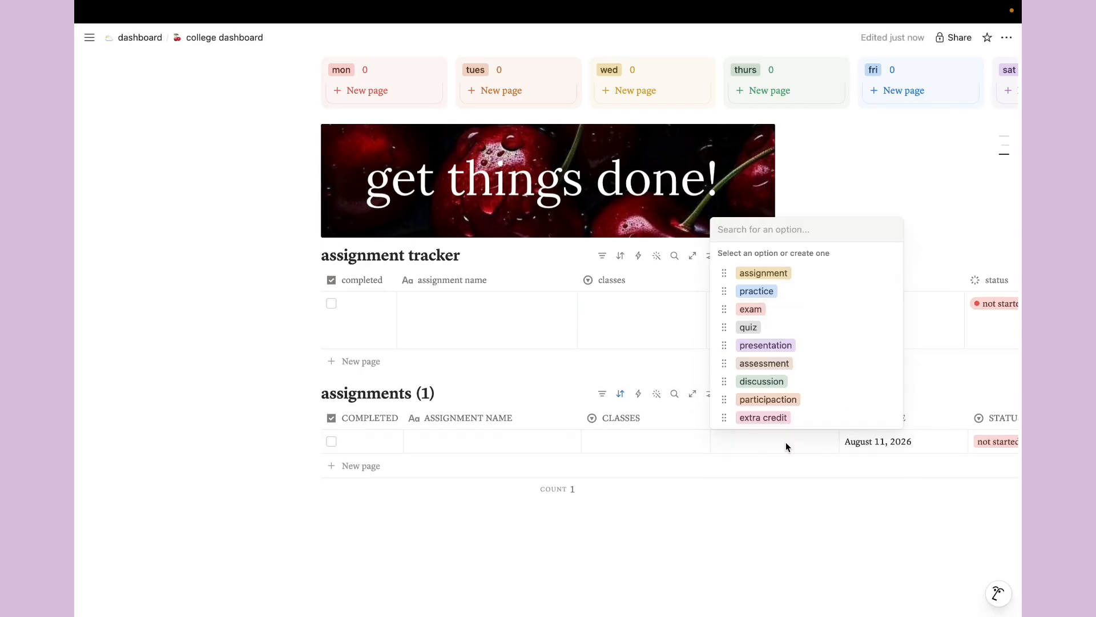
{"action": "key", "text": "Escape"}
{"action": "left_click", "coordinate": [799, 340]}
{"action": "type", "text": "assessment"}
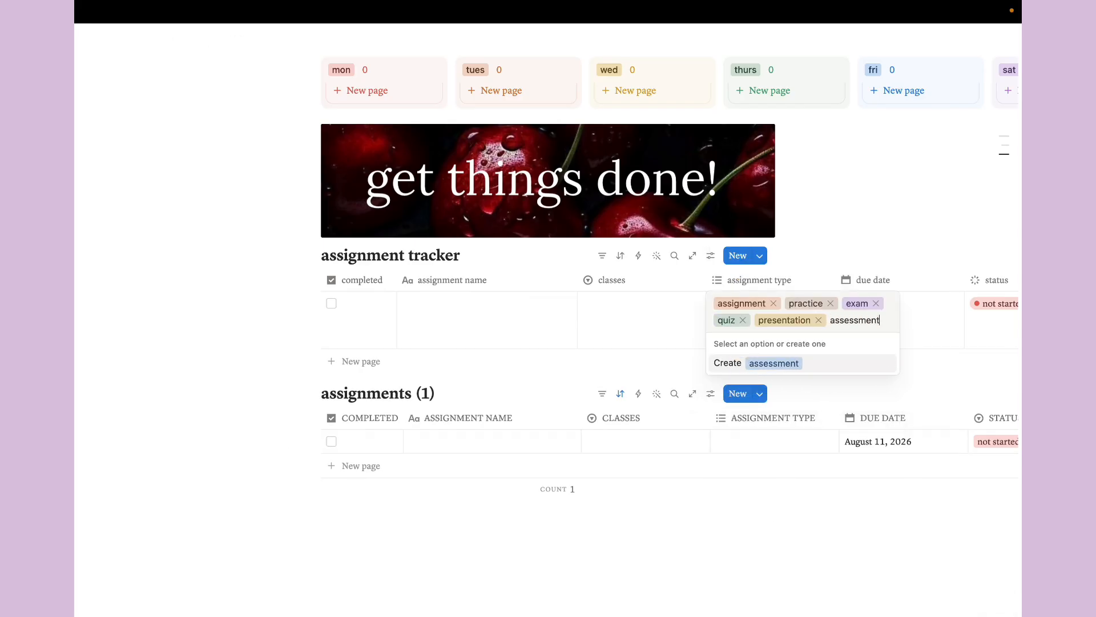
{"action": "key", "text": "Return"}
{"action": "left_click", "coordinate": [746, 532]}
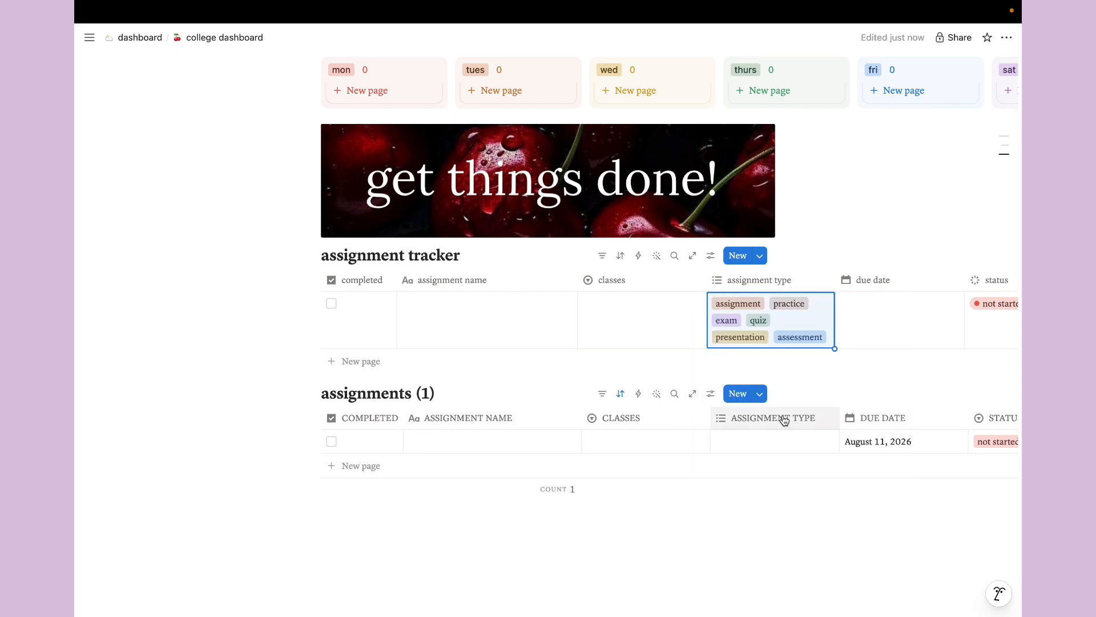
- Following the assignments (1) table, add the options "discussion", "extra credit" and "participation" to the assignment tracker's assignment type cell
{"action": "left_click", "coordinate": [785, 421]}
{"action": "left_click", "coordinate": [790, 434]}
{"action": "left_click", "coordinate": [790, 441]}
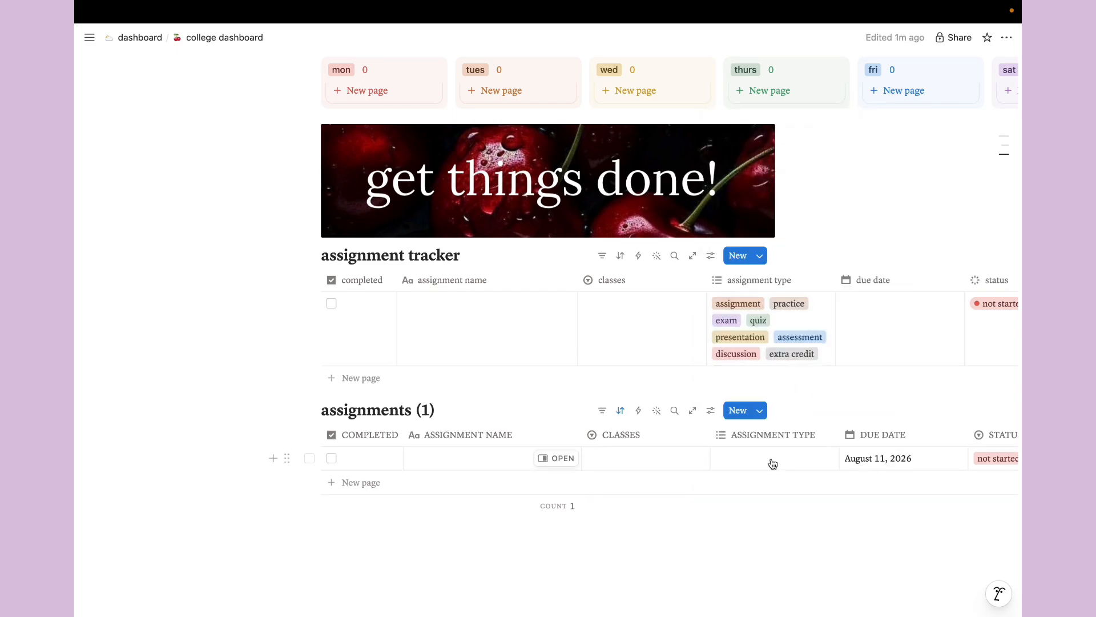
{"action": "left_click", "coordinate": [773, 462]}
{"action": "left_click", "coordinate": [776, 489]}
{"action": "left_click", "coordinate": [775, 358]}
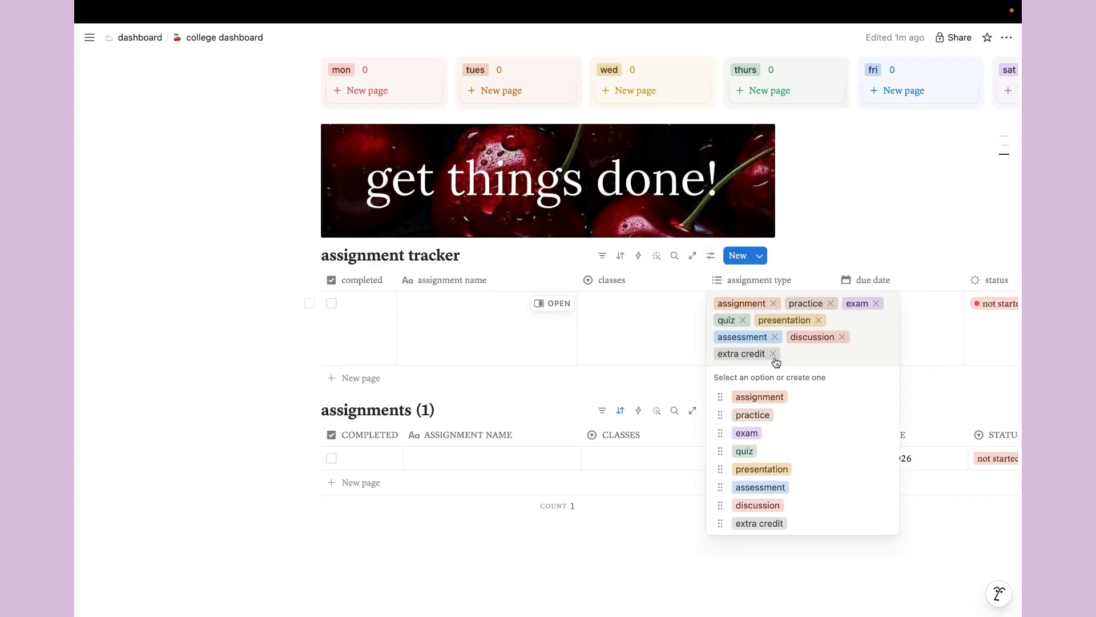
{"action": "type", "text": "participation"}
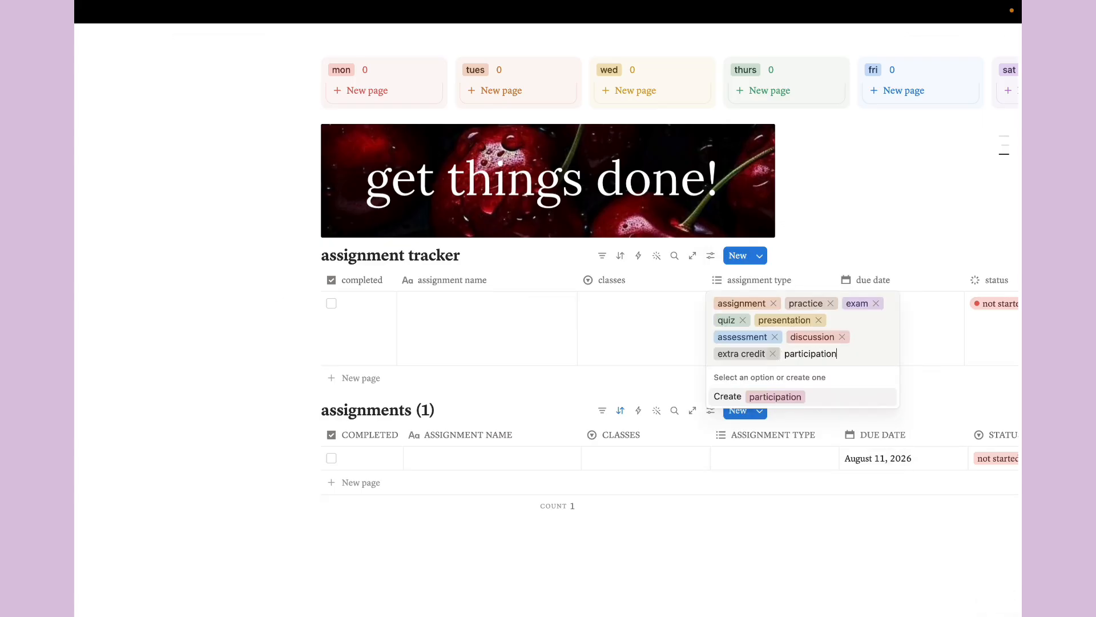
{"action": "key", "text": "Return"}
{"action": "left_click", "coordinate": [700, 331]}
- Check the option colours in the assignments (1) table, and colour the tracker's "assignment" option yellow and its "presentation" option brown
{"action": "left_click", "coordinate": [753, 472]}
{"action": "left_click", "coordinate": [756, 491]}
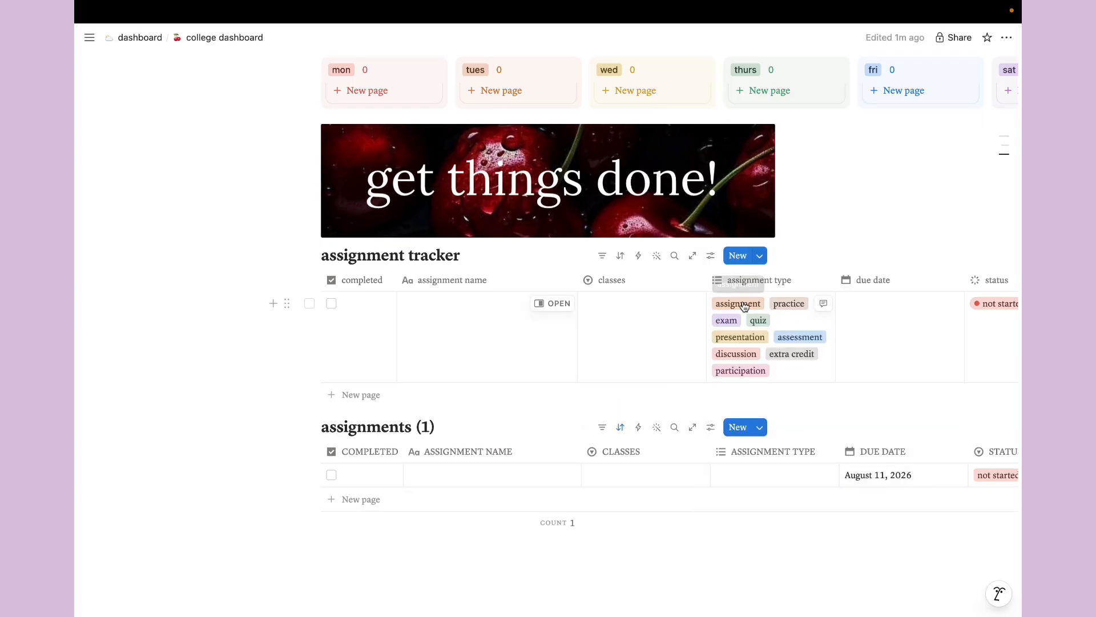
{"action": "left_click", "coordinate": [744, 307]}
{"action": "left_click", "coordinate": [887, 414]}
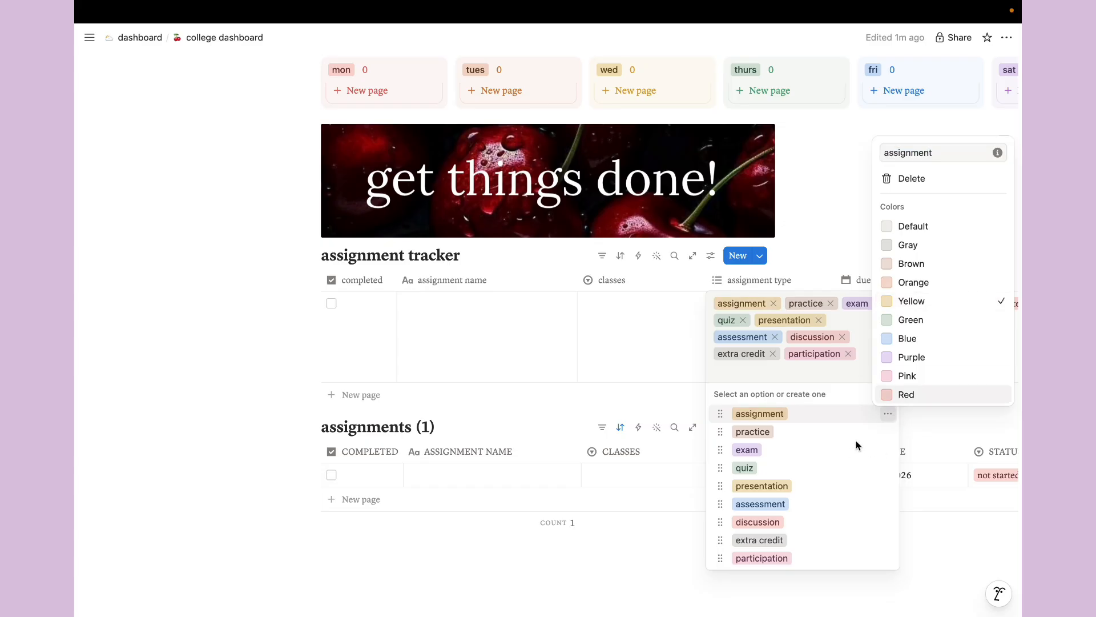
{"action": "left_click", "coordinate": [888, 486]}
{"action": "left_click", "coordinate": [888, 486]}
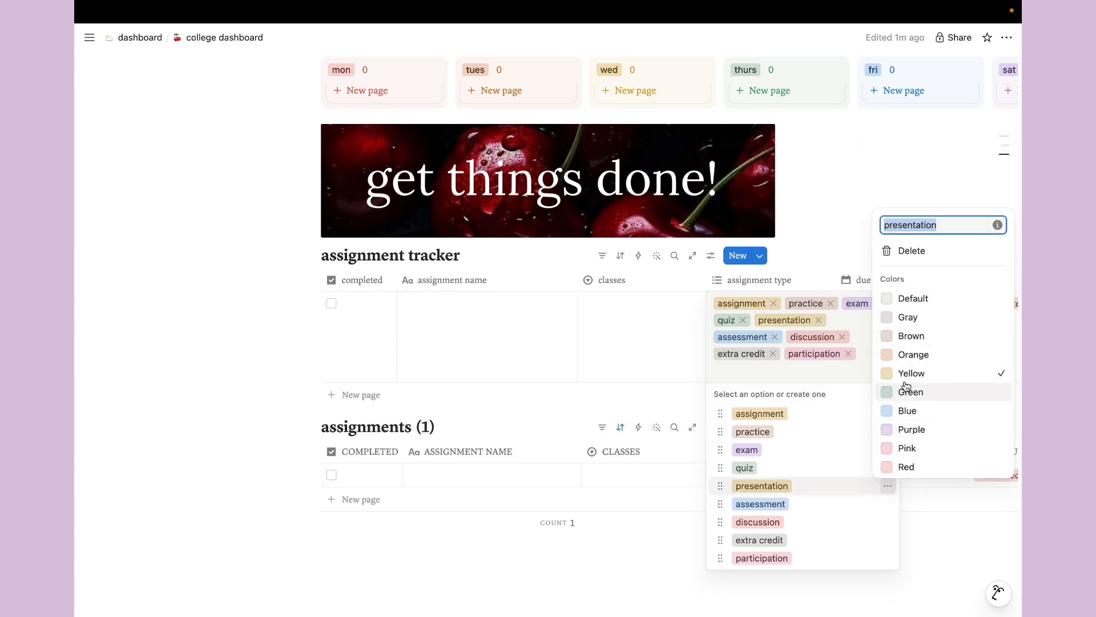
{"action": "left_click", "coordinate": [909, 338]}
- Colour the "practice" option blue and the "exam" option red in the tracker's assignment type list
{"action": "left_click", "coordinate": [870, 442]}
{"action": "left_click", "coordinate": [888, 431]}
{"action": "left_click", "coordinate": [917, 358]}
{"action": "left_click", "coordinate": [876, 465]}
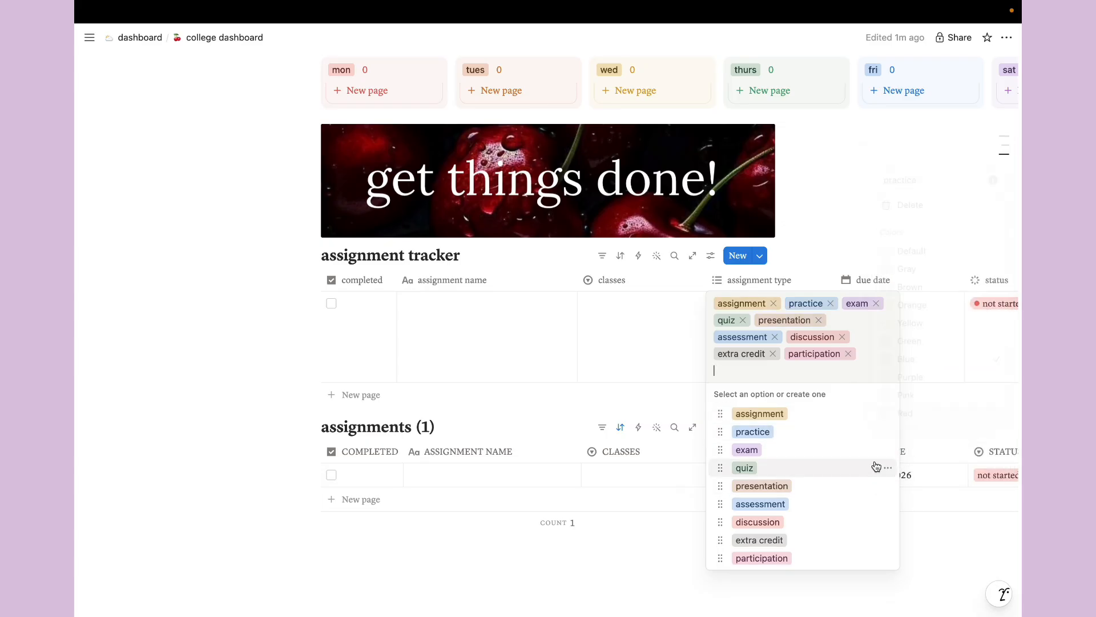
{"action": "left_click", "coordinate": [888, 450]}
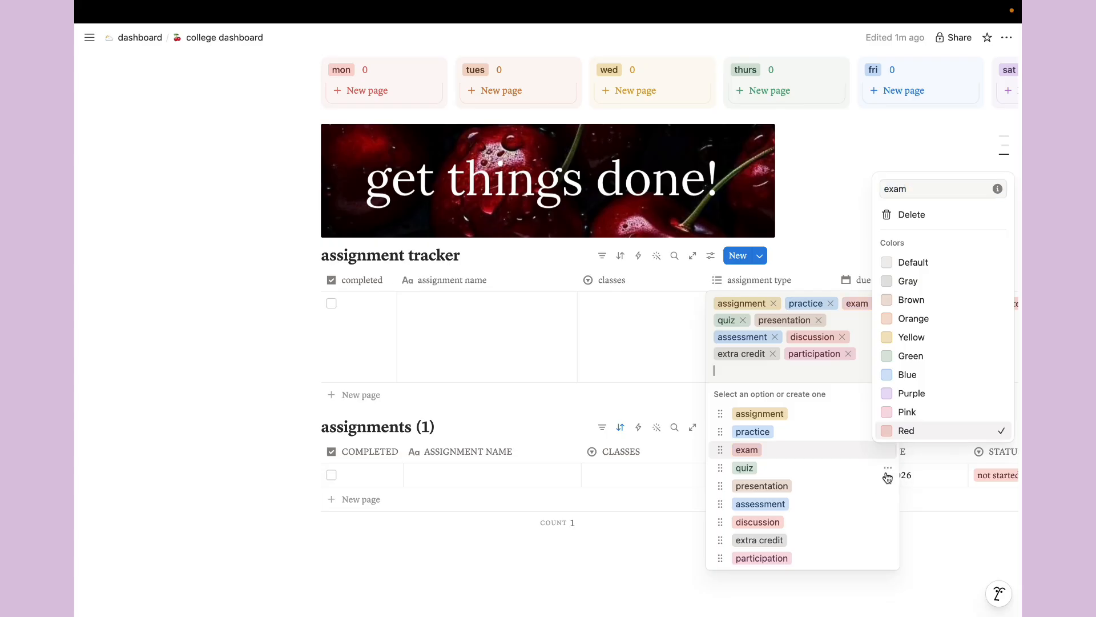
- Try different colours on the "quiz" option, including gray, and settle on the default colour
{"action": "left_click", "coordinate": [888, 468]}
{"action": "left_click", "coordinate": [888, 468]}
{"action": "left_click", "coordinate": [920, 431]}
{"action": "left_click", "coordinate": [922, 300]}
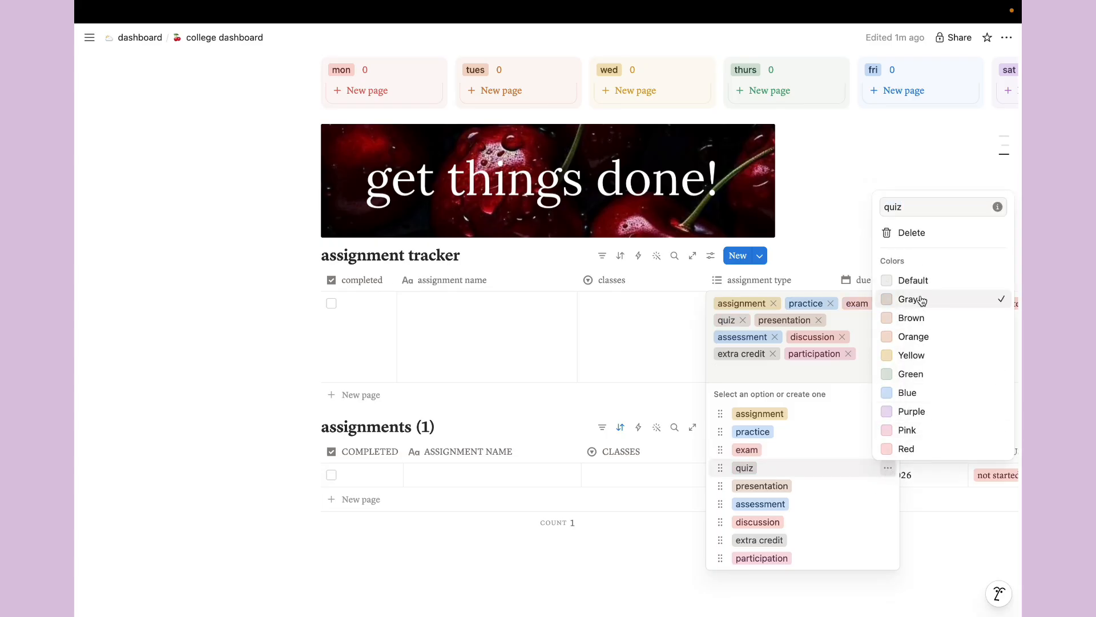
{"action": "left_click", "coordinate": [888, 471]}
{"action": "left_click", "coordinate": [927, 521]}
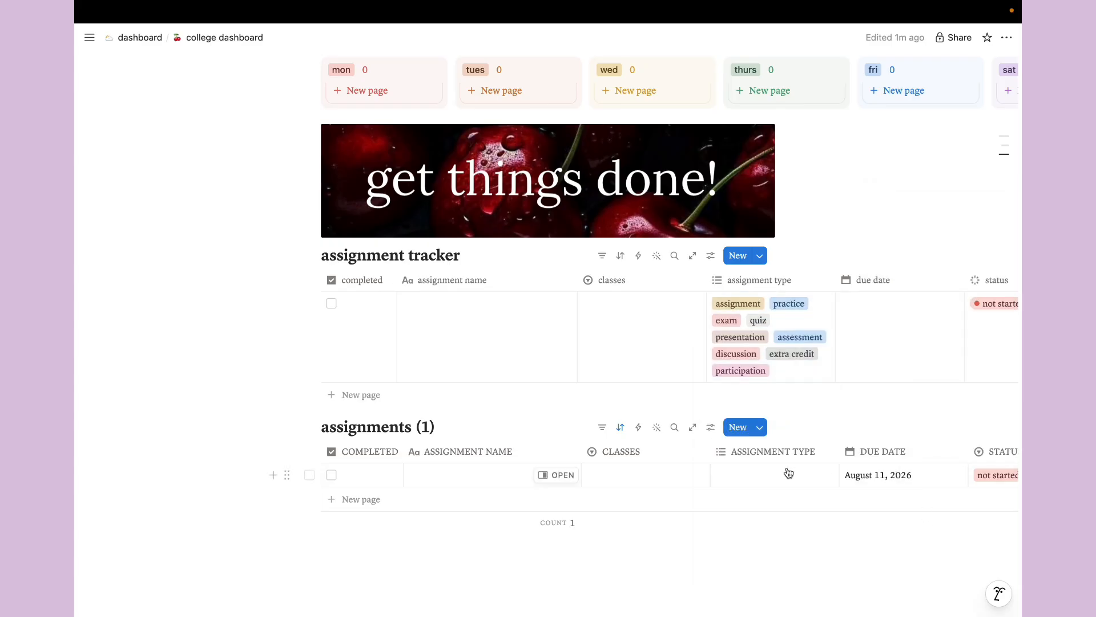
- Recheck the colours in the assignments (1) table, and colour the tracker's "presentation" option purple and its "assessment" option brown
{"action": "left_click", "coordinate": [789, 473]}
{"action": "left_click", "coordinate": [814, 541]}
{"action": "left_click", "coordinate": [764, 375]}
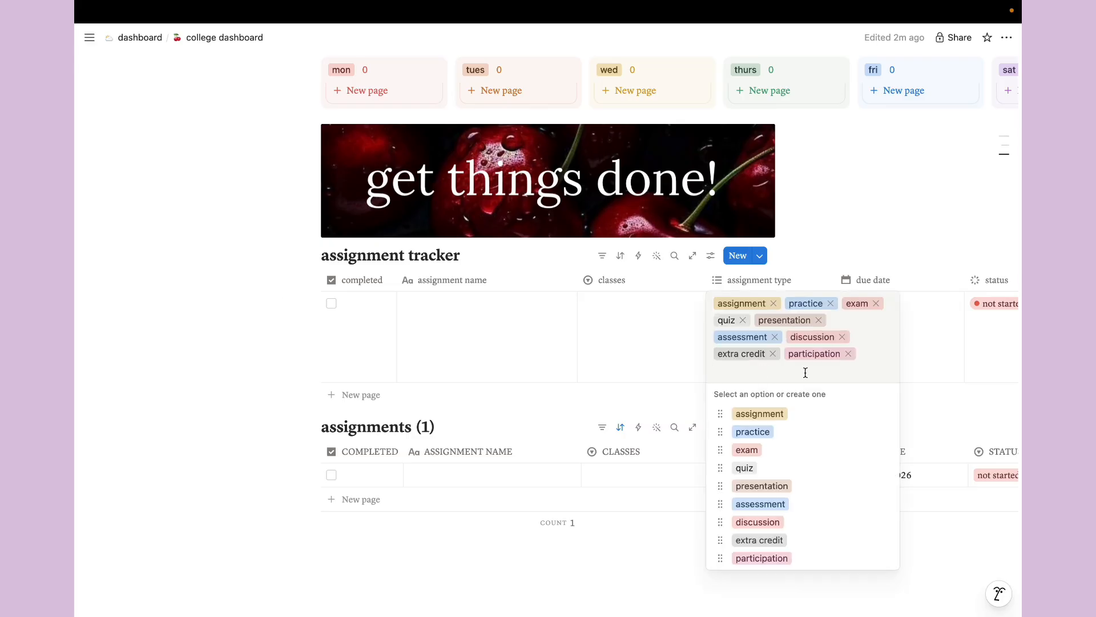
{"action": "left_click", "coordinate": [888, 486]}
{"action": "left_click", "coordinate": [912, 430]}
{"action": "left_click", "coordinate": [880, 516]}
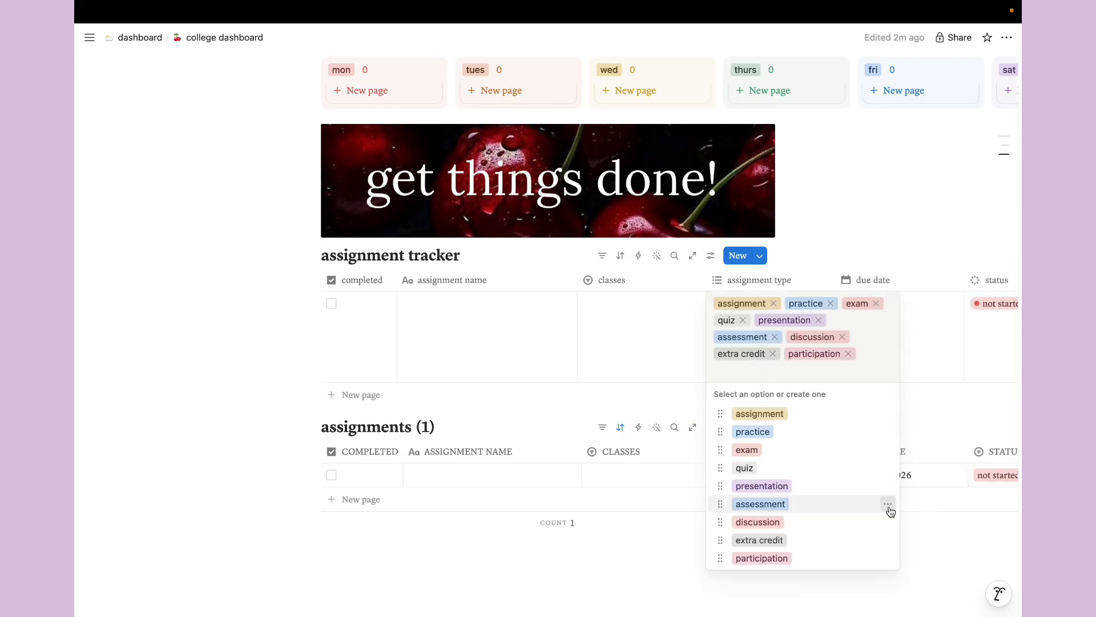
{"action": "left_click", "coordinate": [888, 504]}
{"action": "left_click", "coordinate": [912, 354]}
{"action": "left_click", "coordinate": [934, 556]}
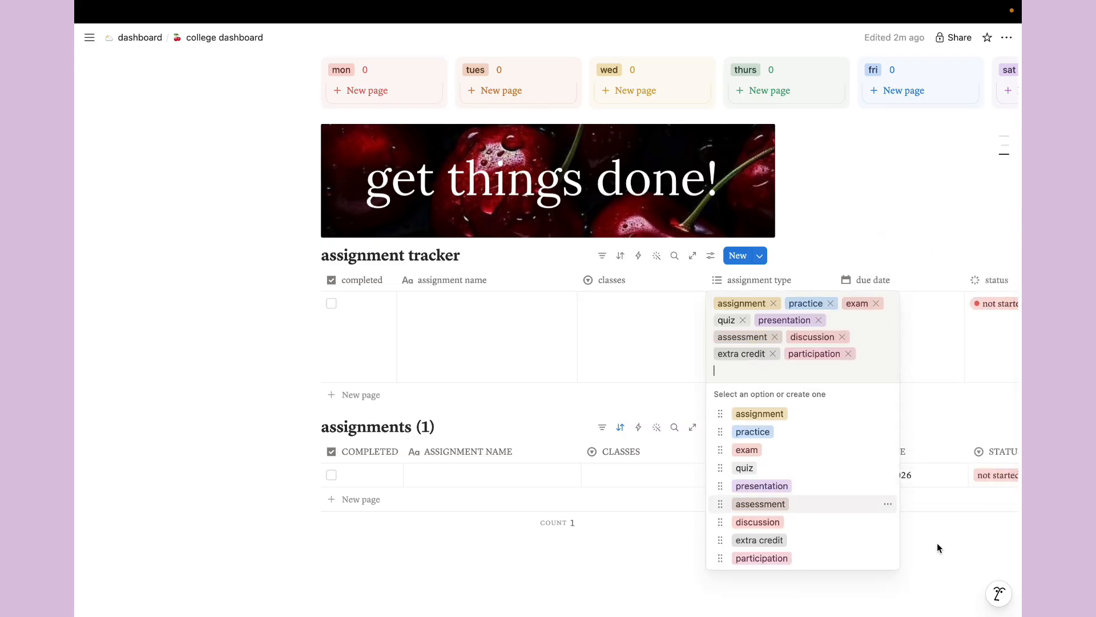
- Colour the "extra credit" option green and the "participation" option orange, and close the tracker's assignment type list
{"action": "left_click", "coordinate": [888, 540]}
{"action": "left_click", "coordinate": [909, 447]}
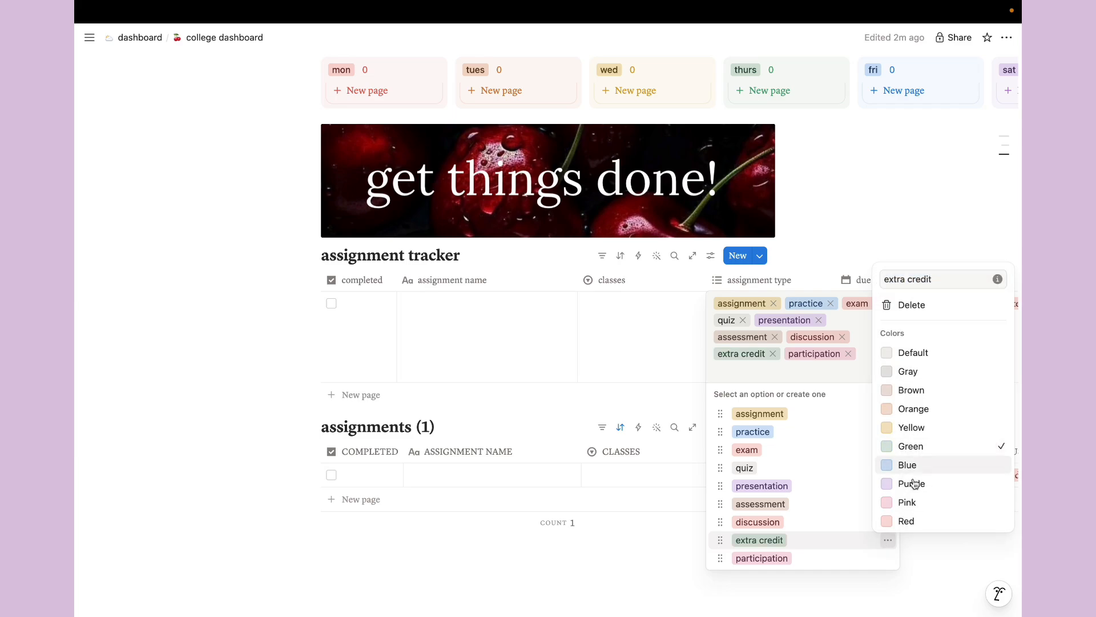
{"action": "left_click", "coordinate": [888, 558]}
{"action": "left_click", "coordinate": [914, 426]}
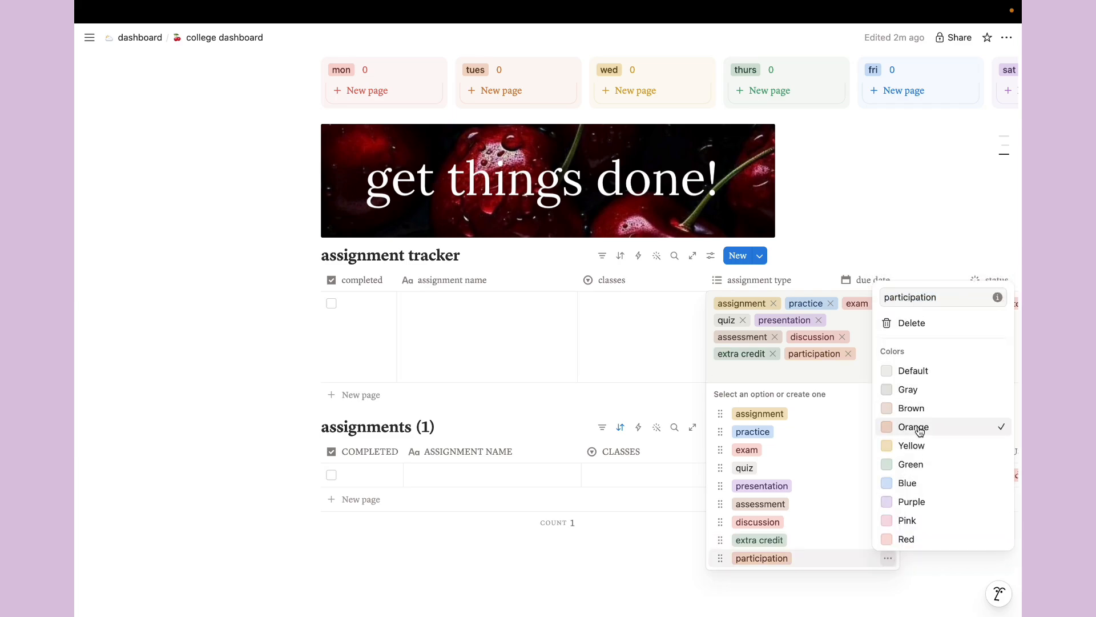
{"action": "left_click", "coordinate": [851, 513]}
{"action": "left_click", "coordinate": [892, 523]}
{"action": "left_click", "coordinate": [943, 542]}
{"action": "left_click", "coordinate": [942, 556]}
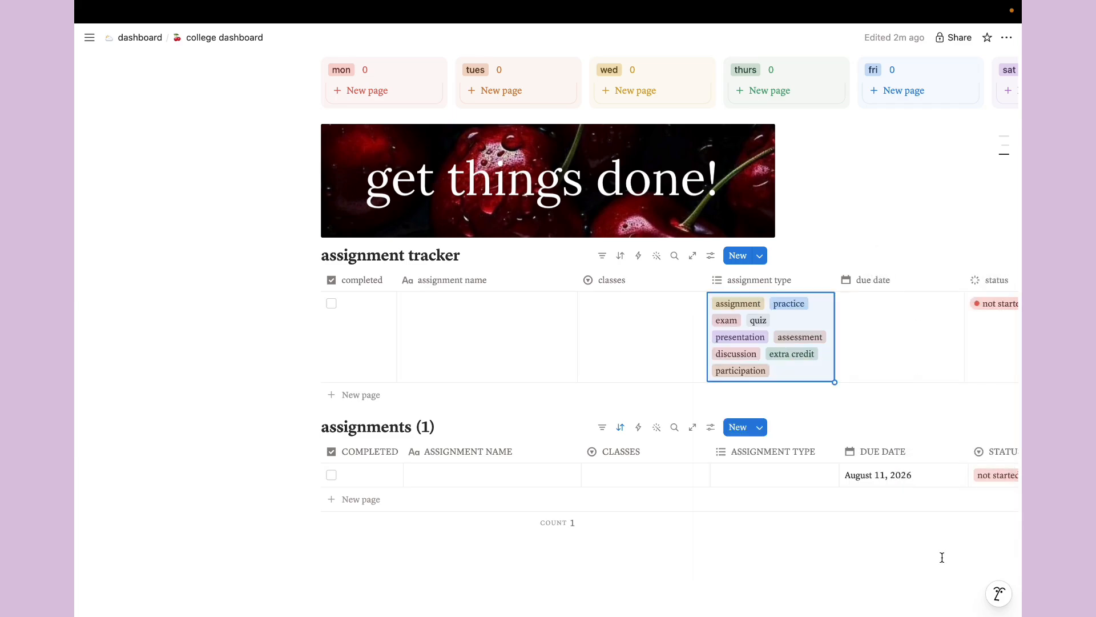
- Clear the tracker's assignment type cell, create the option "anthropology" in its classes cell and recolour that option
{"action": "left_click", "coordinate": [808, 471]}
{"action": "type", "text": "anthropology"}
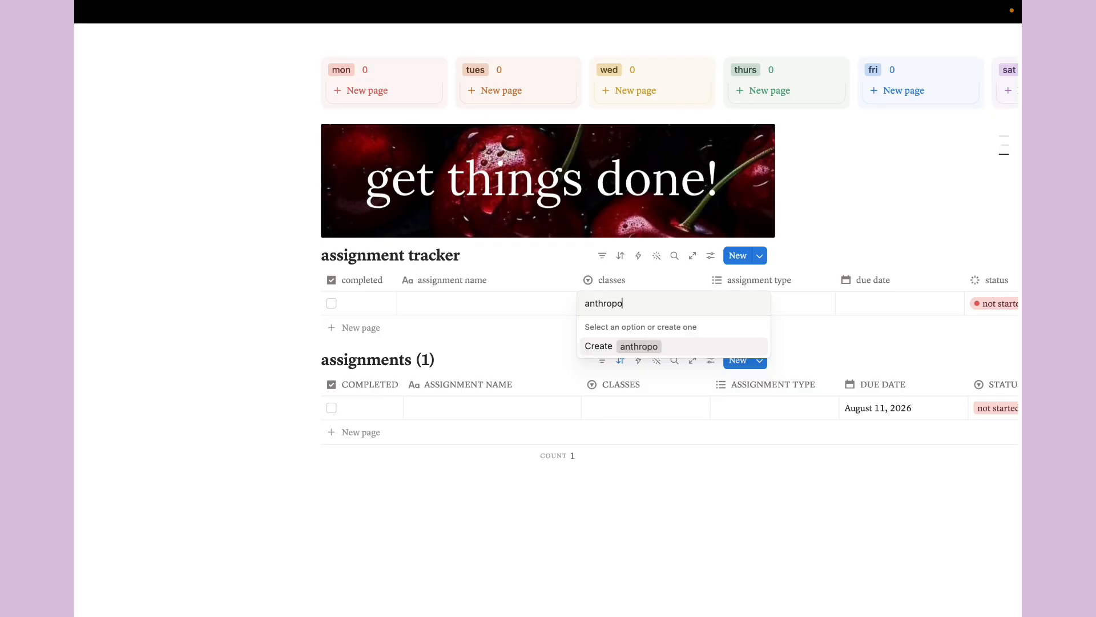
{"action": "key", "text": "Return"}
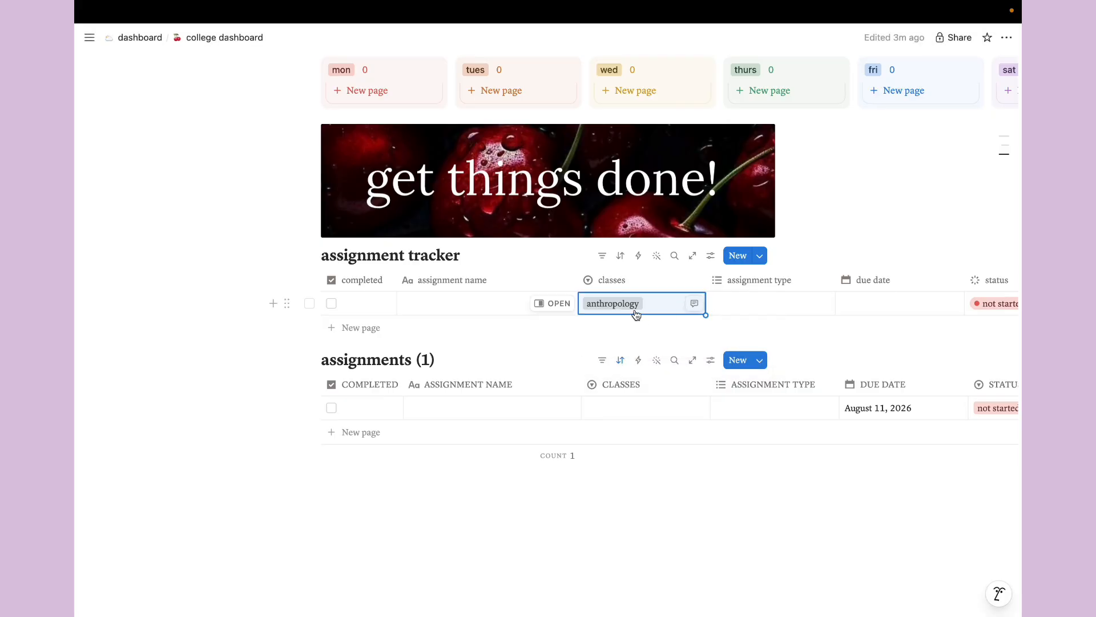
{"action": "left_click", "coordinate": [636, 309]}
{"action": "left_click", "coordinate": [759, 346]}
{"action": "left_click", "coordinate": [791, 259]}
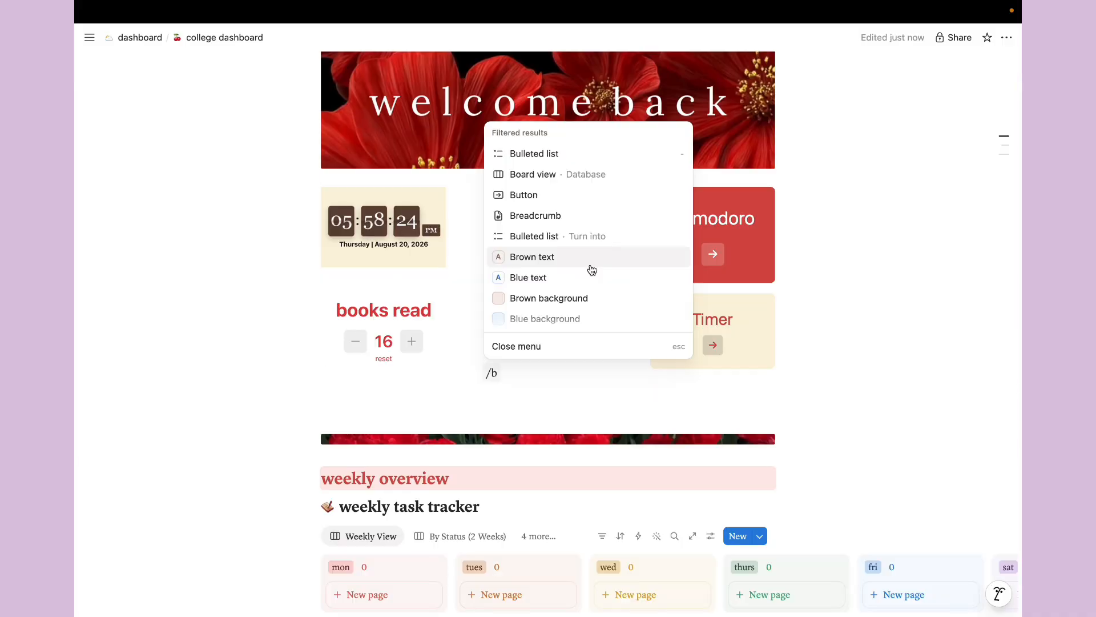
- Add a button named "to do list" under the daily checklist with an empty "Insert blocks" action below the button, and test it
{"action": "left_click", "coordinate": [546, 197]}
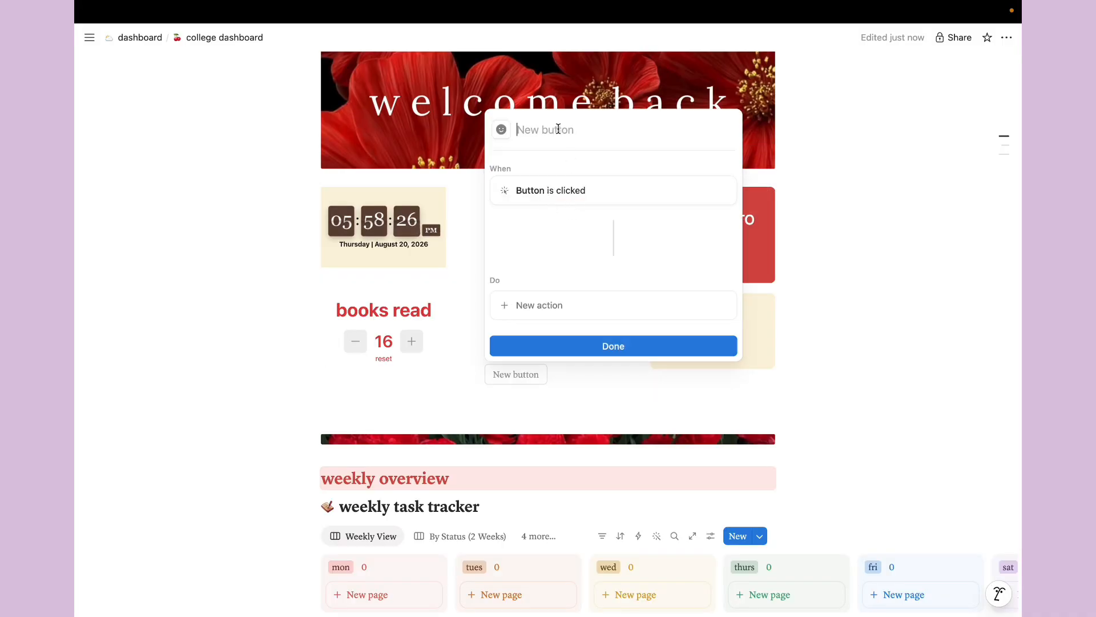
{"action": "type", "text": "to do list"}
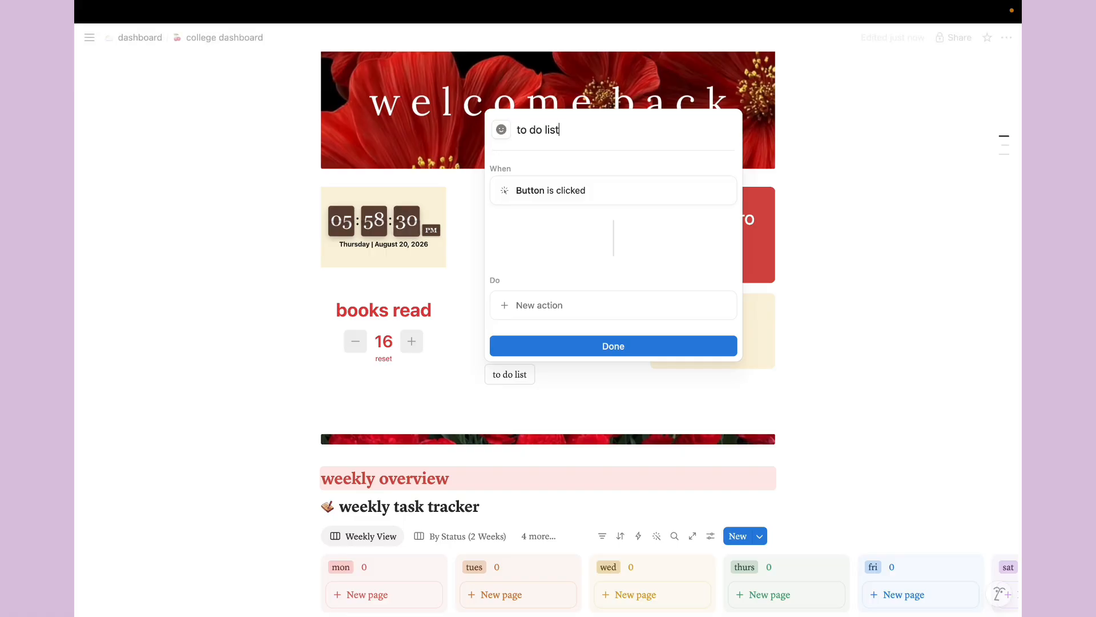
{"action": "left_click", "coordinate": [536, 305]}
{"action": "left_click", "coordinate": [542, 363]}
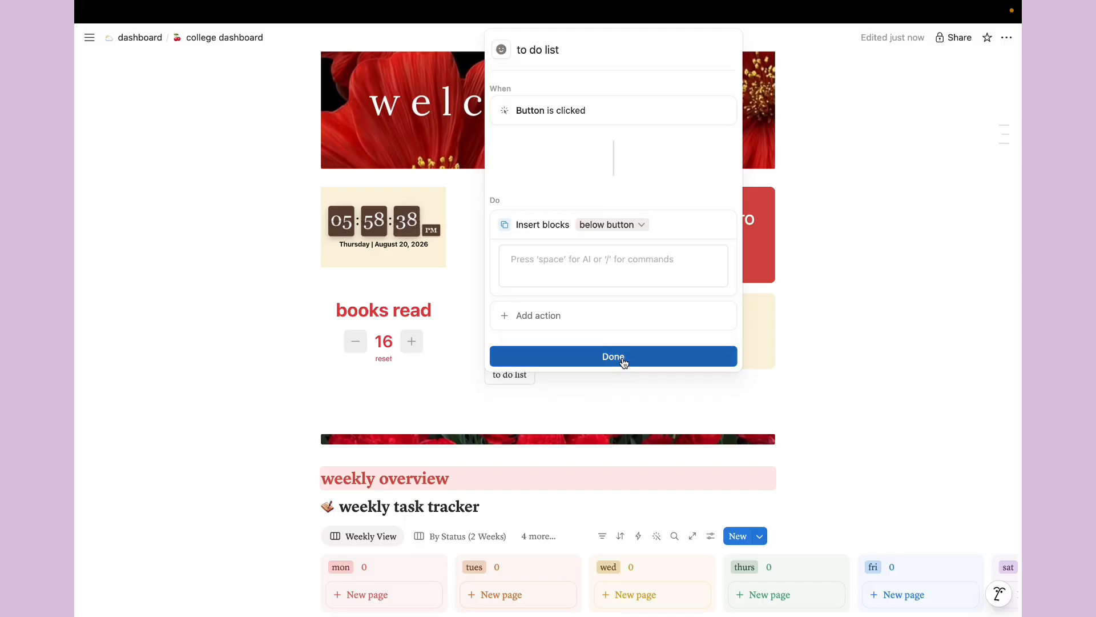
{"action": "left_click", "coordinate": [622, 358]}
{"action": "left_click", "coordinate": [504, 391]}
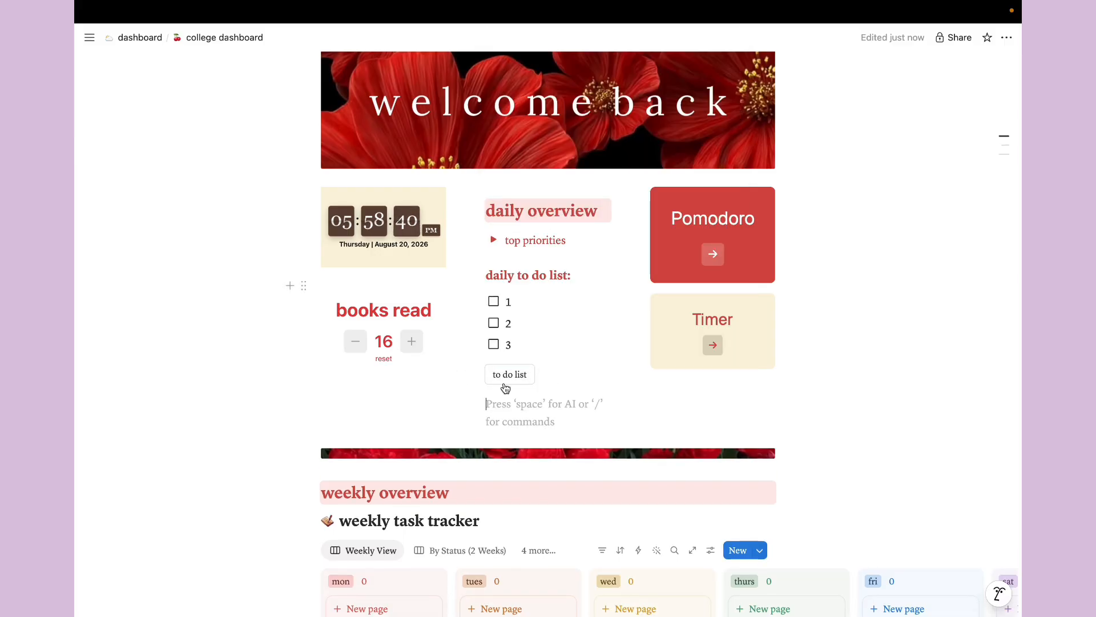
{"action": "left_click", "coordinate": [503, 374]}
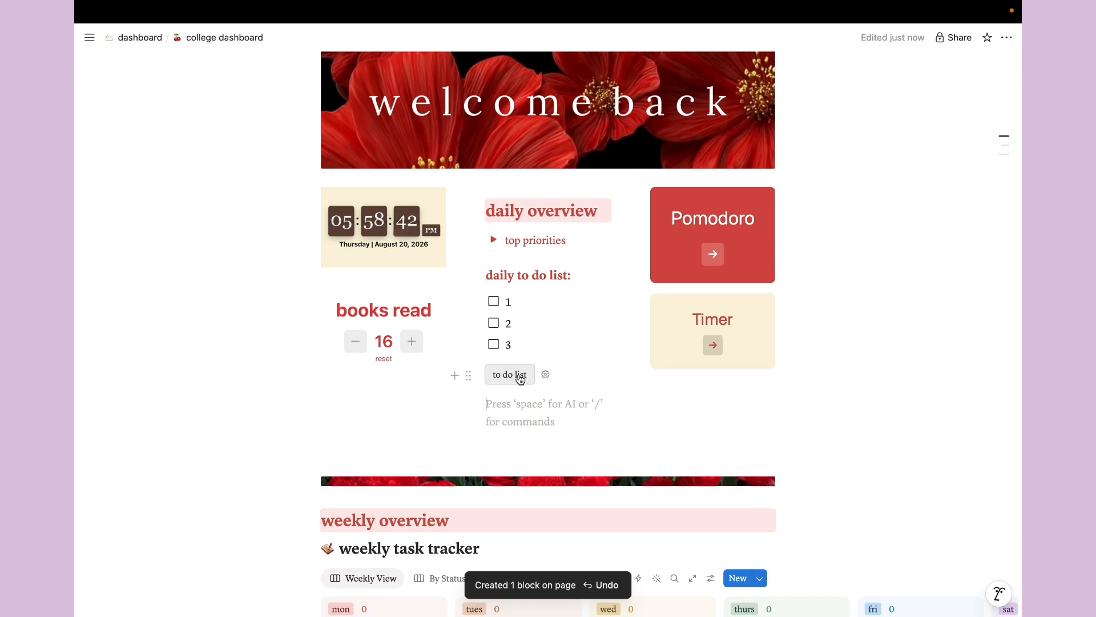
- Edit the "to do list" button so it inserts a To-do list block below itself, and run it
{"action": "left_click", "coordinate": [546, 375]}
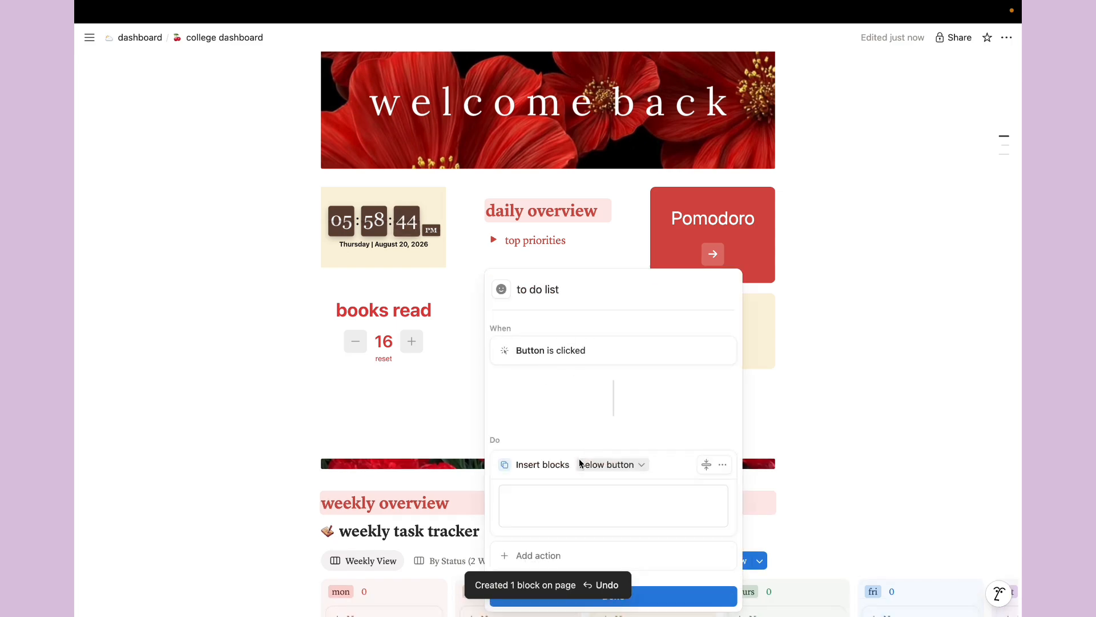
{"action": "left_click", "coordinate": [614, 505]}
{"action": "type", "text": "/to"}
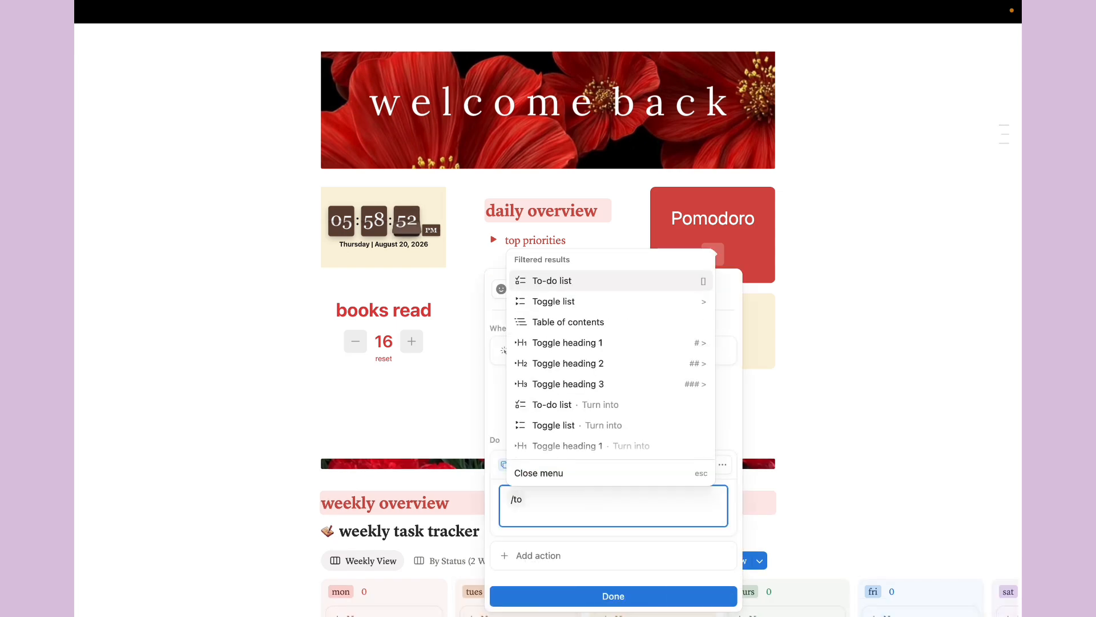
{"action": "left_click", "coordinate": [544, 279]}
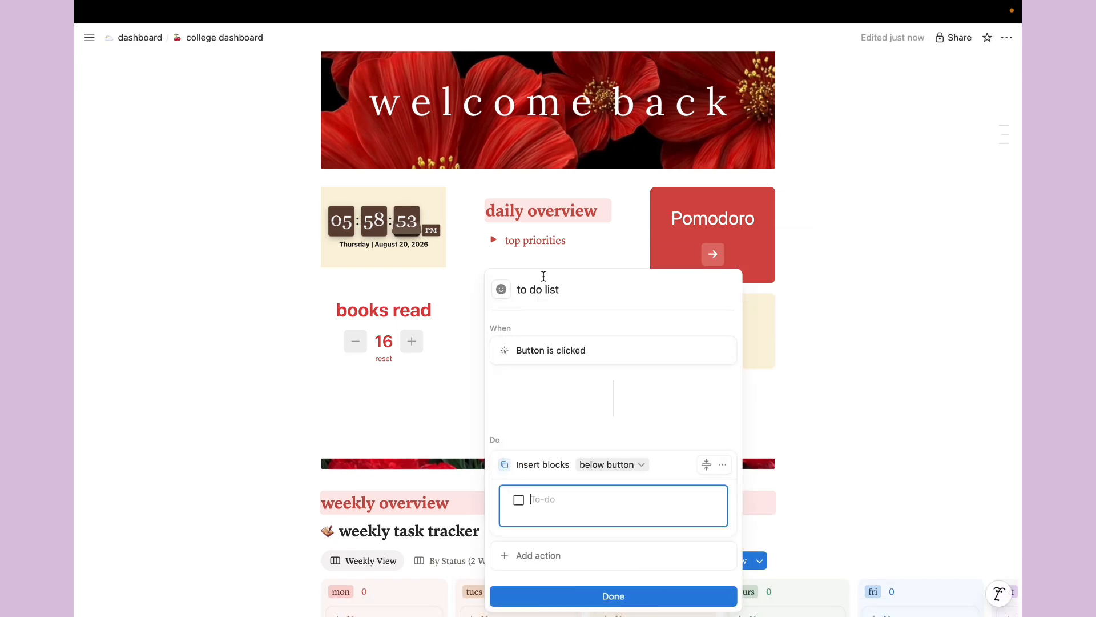
{"action": "left_click", "coordinate": [579, 595]}
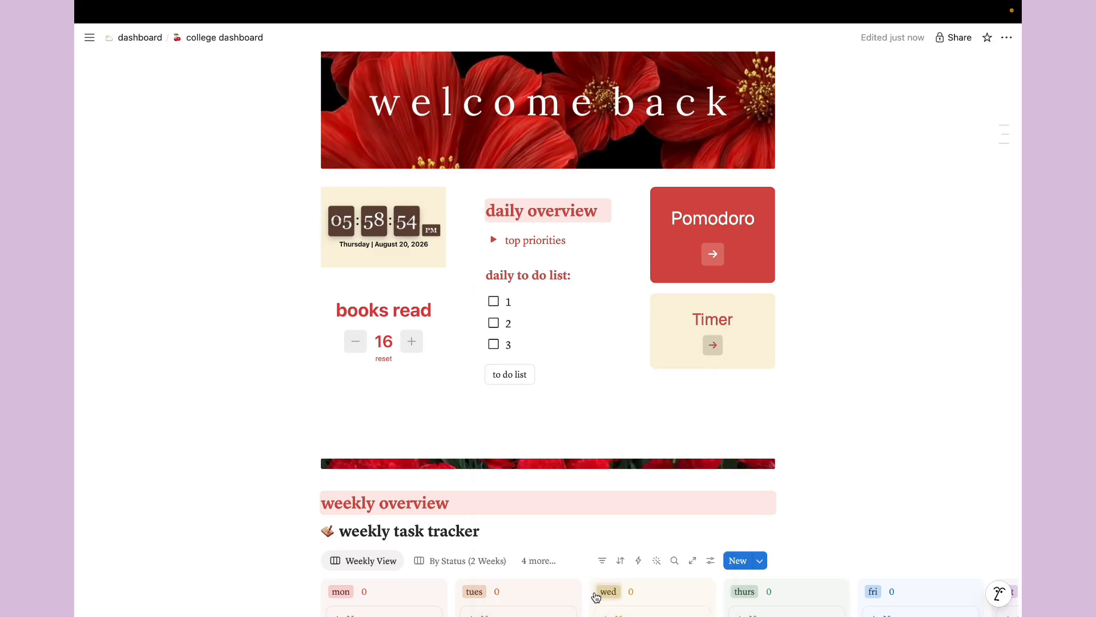
{"action": "left_click", "coordinate": [510, 376]}
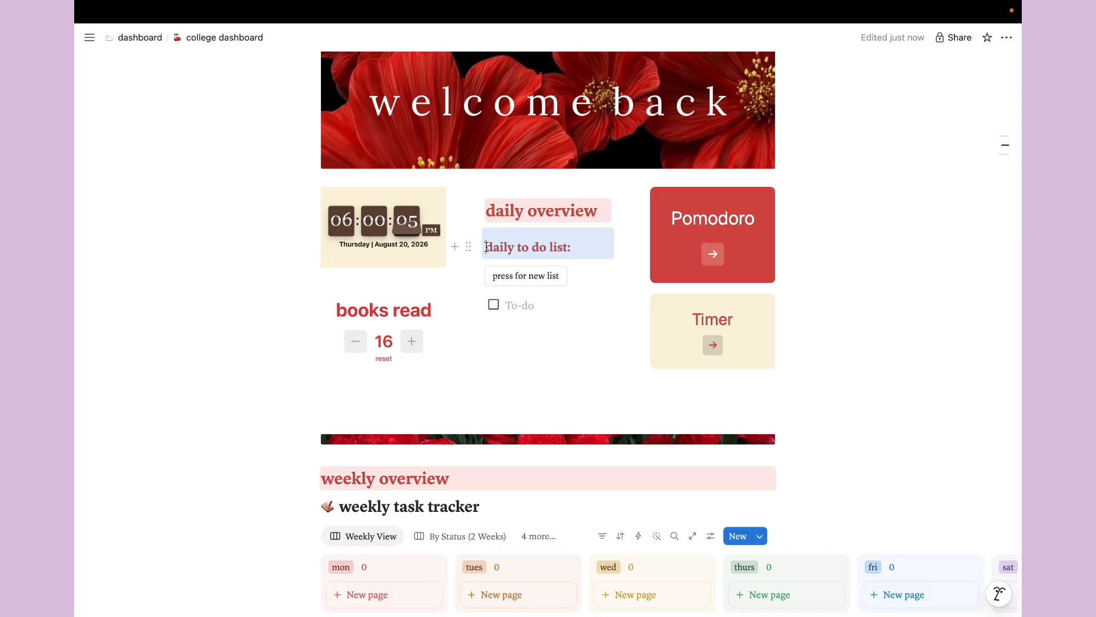
- Copy the "daily to do list:" heading text in the daily overview column
{"action": "left_click_drag", "start_coordinate": [487, 247], "coordinate": [573, 246]}
{"action": "key", "text": "ctrl+c"}
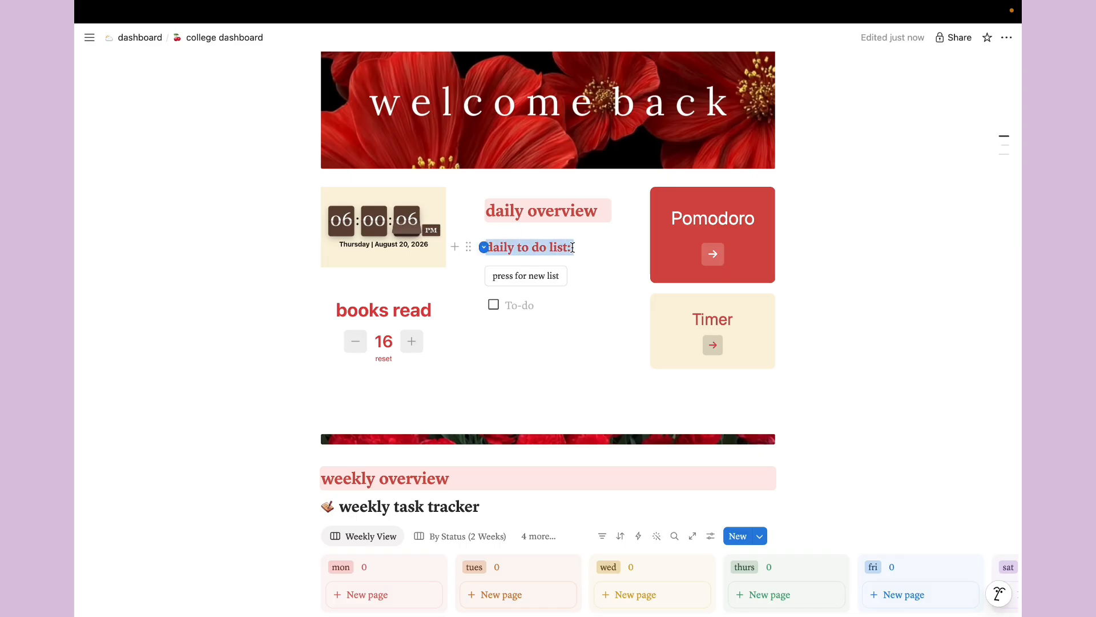
{"action": "left_click", "coordinate": [514, 340]}
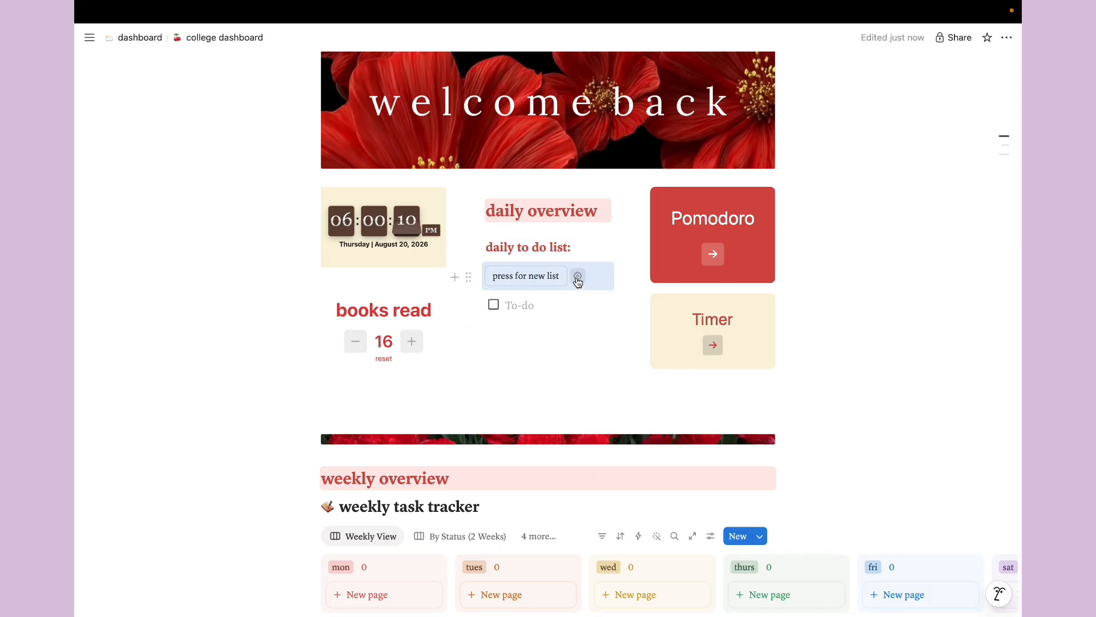
- Rename the button under the "daily to do list:" heading to "press to start list"
{"action": "left_click", "coordinate": [580, 276]}
{"action": "double_click", "coordinate": [560, 292]}
{"action": "type", "text": "to start"}
{"action": "double_click", "coordinate": [599, 290]}
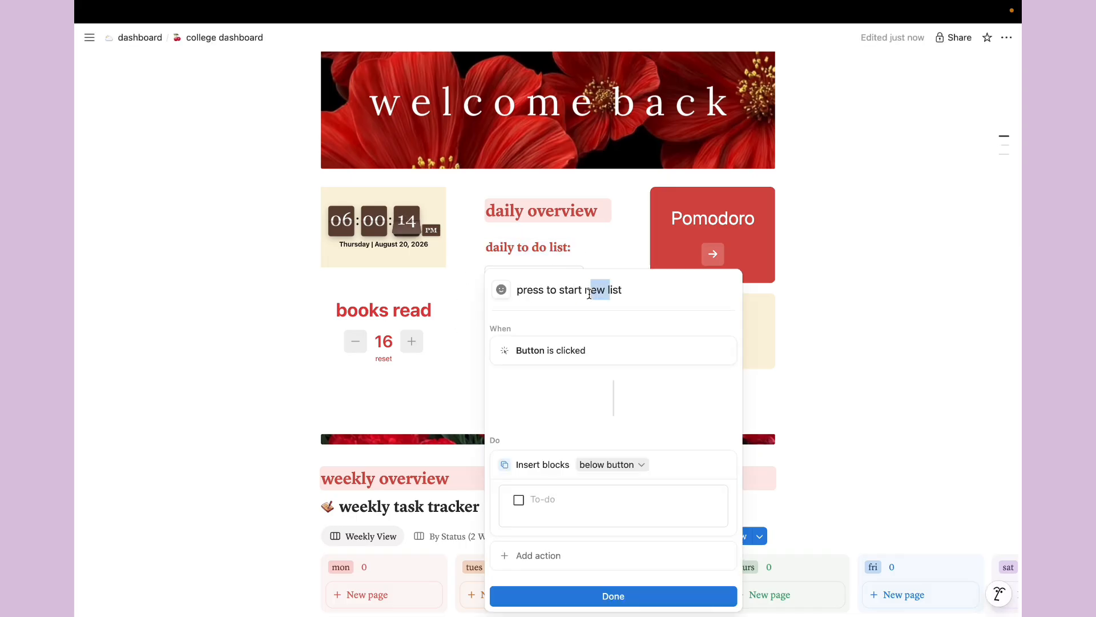
{"action": "key", "text": "BackSpace"}
{"action": "key", "text": "BackSpace"}
{"action": "left_click", "coordinate": [633, 596]}
{"action": "left_click", "coordinate": [515, 349]}
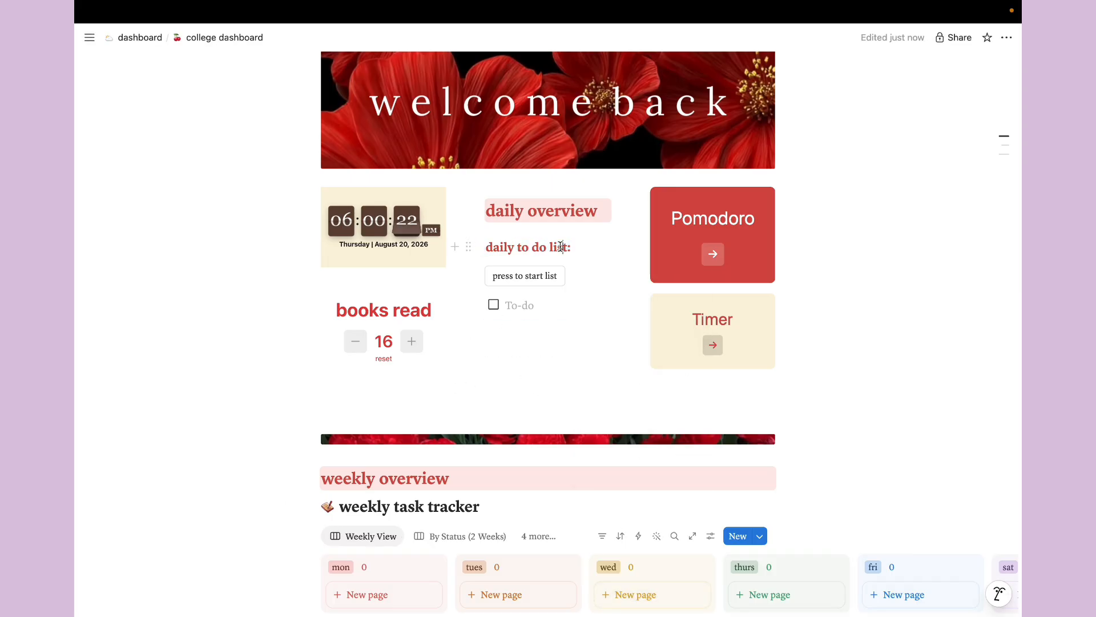
- Replace the text of the "daily to do list:" heading above the button with "top prioties:"
{"action": "key", "text": "BackSpace"}
{"action": "key", "text": "BackSpace"}
{"action": "key", "text": "BackSpace"}
{"action": "key", "text": "BackSpace"}
{"action": "key", "text": "BackSpace"}
{"action": "key", "text": "BackSpace"}
{"action": "type", "text": "p"}
{"action": "left_click", "coordinate": [517, 248]}
{"action": "key", "text": "BackSpace"}
{"action": "key", "text": "BackSpace"}
{"action": "key", "text": "BackSpace"}
{"action": "key", "text": "BackSpace"}
{"action": "key", "text": "BackSpace"}
{"action": "key", "text": "BackSpace"}
{"action": "type", "text": "prioties:"}
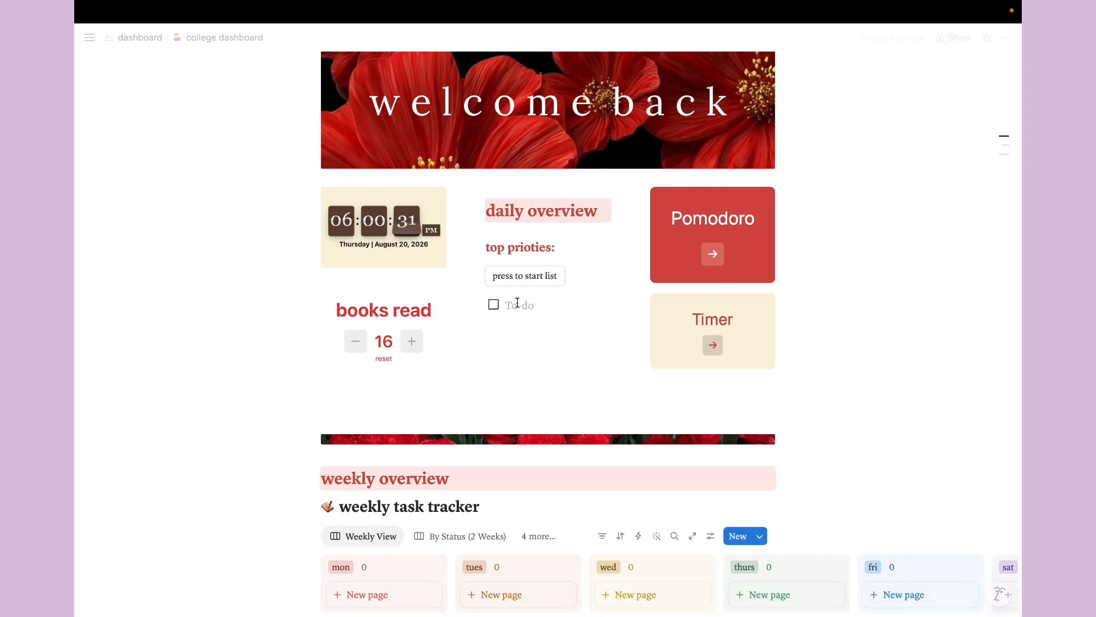
- Paste the copied "daily to do list:" heading below the empty to-do item
{"action": "left_click", "coordinate": [510, 328]}
{"action": "key", "text": "ctrl+v"}
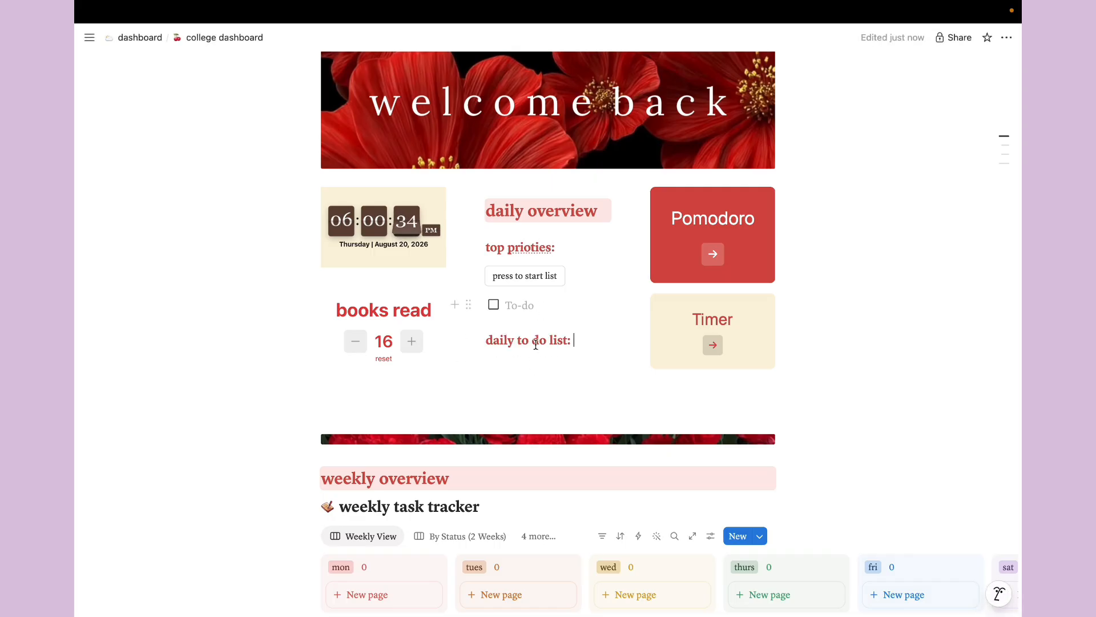
- Insert a button below the "daily to do list:" heading and name it "press to start list"
{"action": "key", "text": "Return"}
{"action": "type", "text": "/bu"}
{"action": "left_click", "coordinate": [519, 189]}
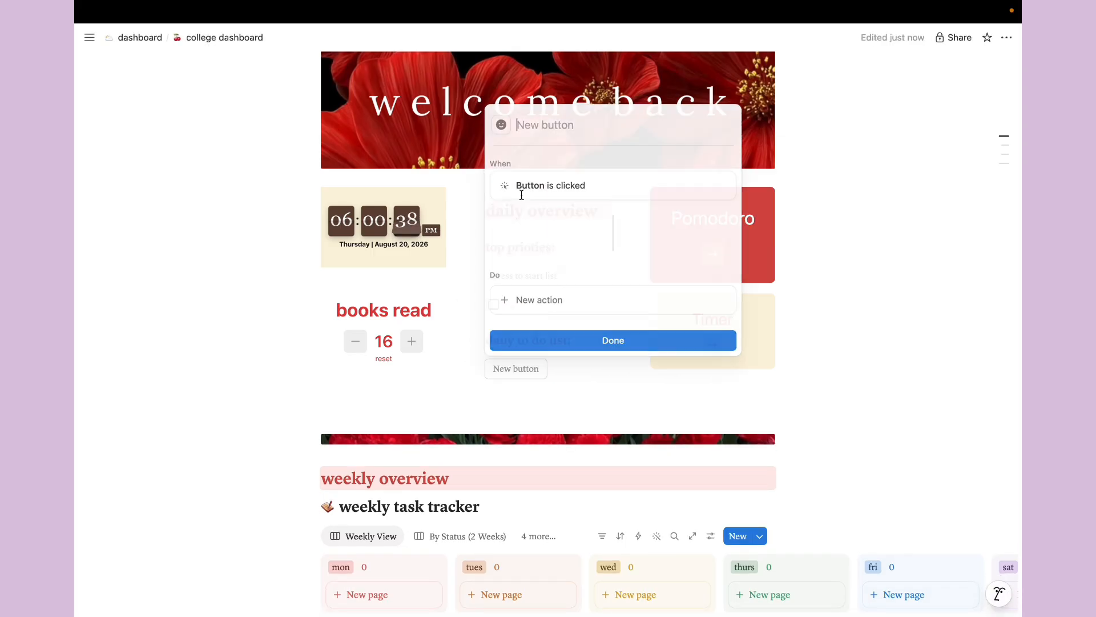
{"action": "type", "text": "press to"}
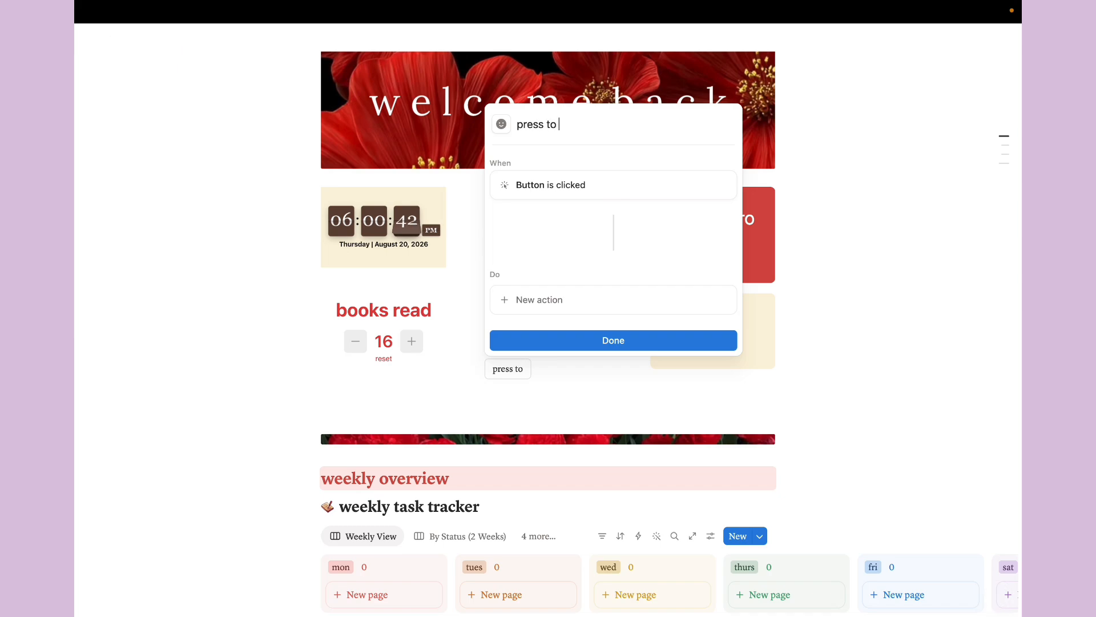
{"action": "type", "text": " start list"}
- Give the new button an Insert blocks action that adds an empty to-do list item below it, and finish its setup
{"action": "left_click", "coordinate": [555, 299]}
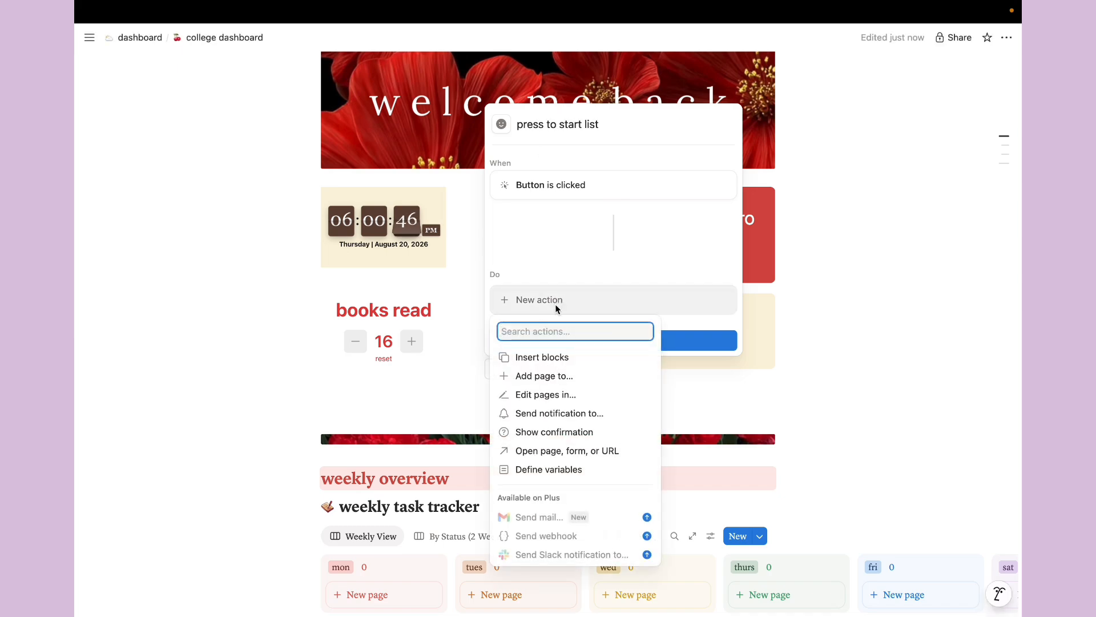
{"action": "left_click", "coordinate": [548, 358]}
{"action": "type", "text": "/"}
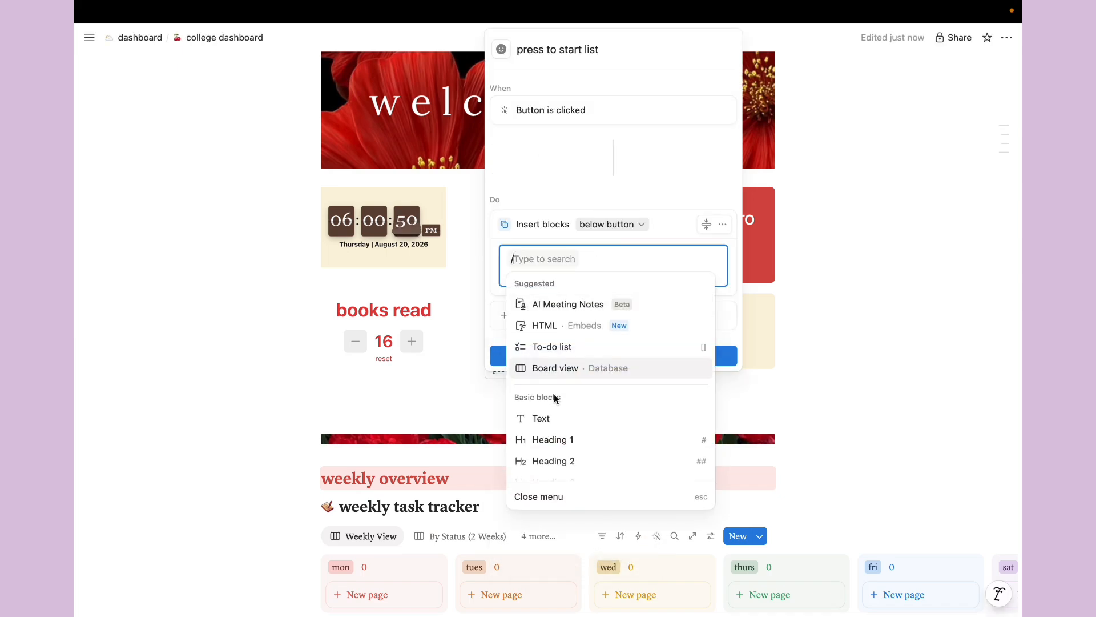
{"action": "left_click", "coordinate": [548, 346]}
{"action": "left_click", "coordinate": [564, 355]}
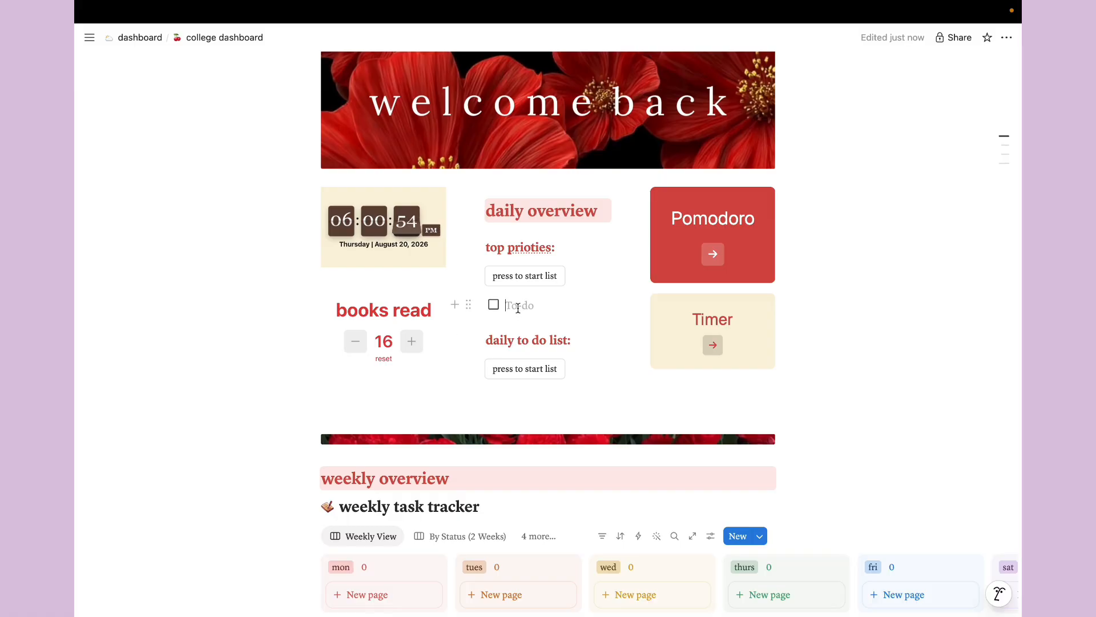
- Delete the empty to-do item under the "top prioties:" button, including the one inserted by test-running that button
{"action": "key", "text": "BackSpace"}
{"action": "key", "text": "BackSpace"}
{"action": "left_click", "coordinate": [531, 280]}
{"action": "left_click", "coordinate": [523, 307]}
{"action": "key", "text": "BackSpace"}
{"action": "key", "text": "BackSpace"}
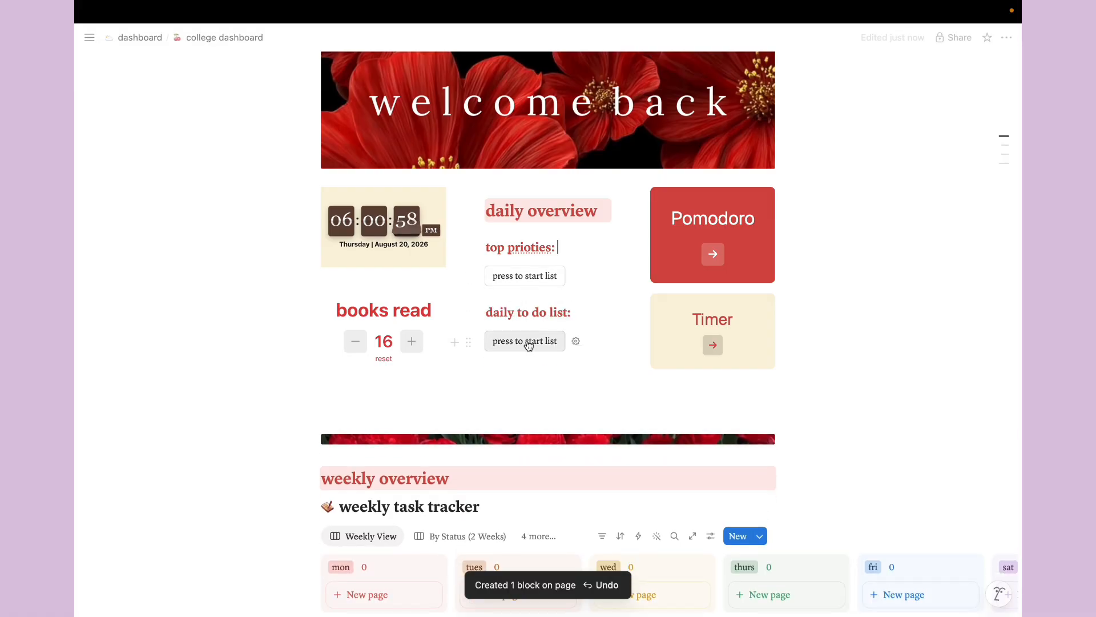
- Correct the misspelled word in the "top prioties:" heading to "priorities" using the spelling suggestion
{"action": "left_click", "coordinate": [521, 374]}
{"action": "right_click", "coordinate": [530, 245]}
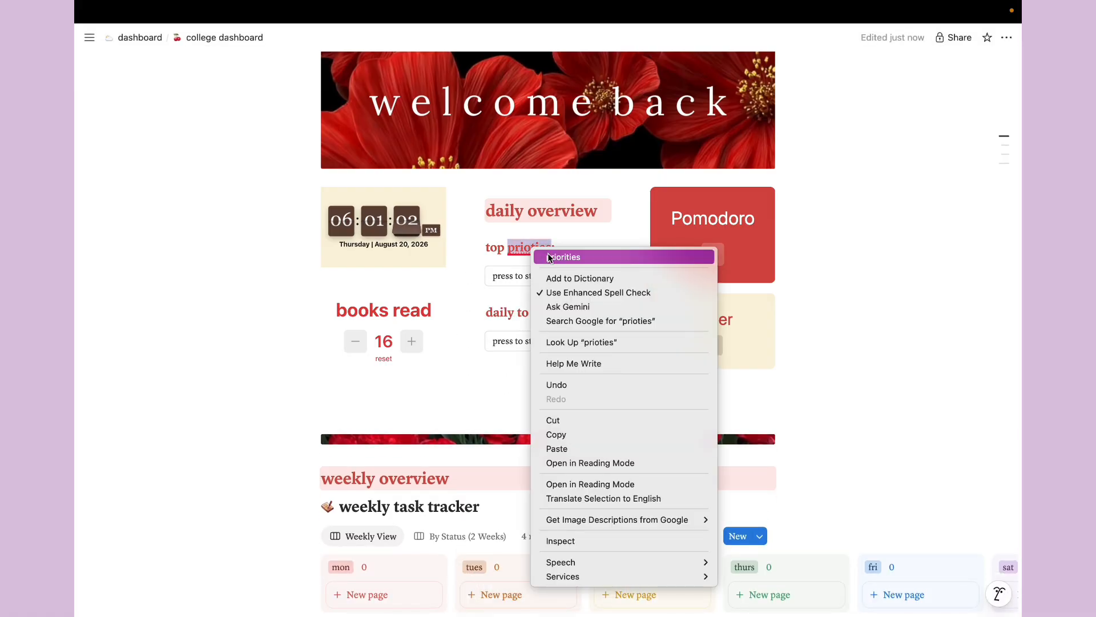
{"action": "left_click", "coordinate": [547, 255]}
{"action": "left_click", "coordinate": [599, 304]}
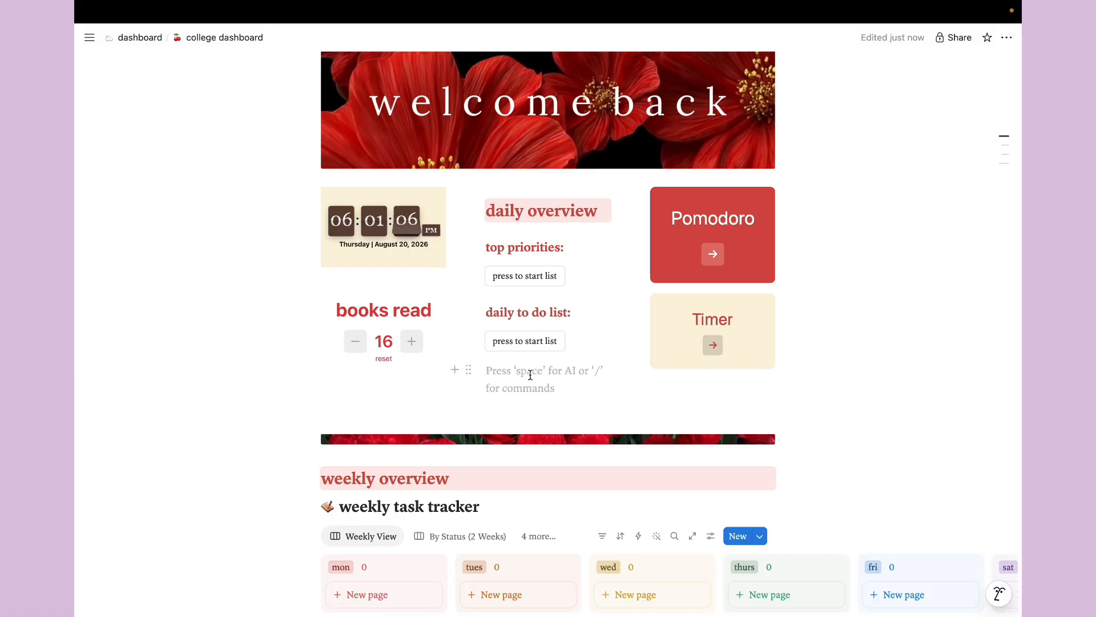
- Consult the school hub page and add a heading reading "events:" below the daily to-do list button, reusing the copied heading
{"action": "key", "text": "ctrl+Left"}
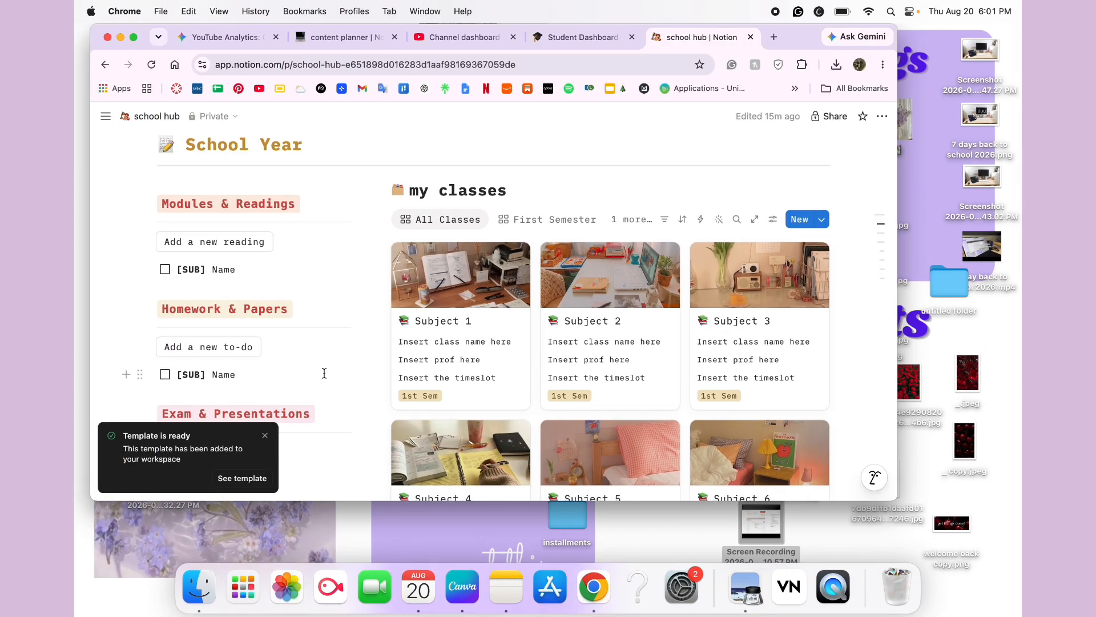
{"action": "scroll", "coordinate": [323, 373], "scroll_direction": "down", "scroll_amount": 5}
{"action": "key", "text": "ctrl+Right"}
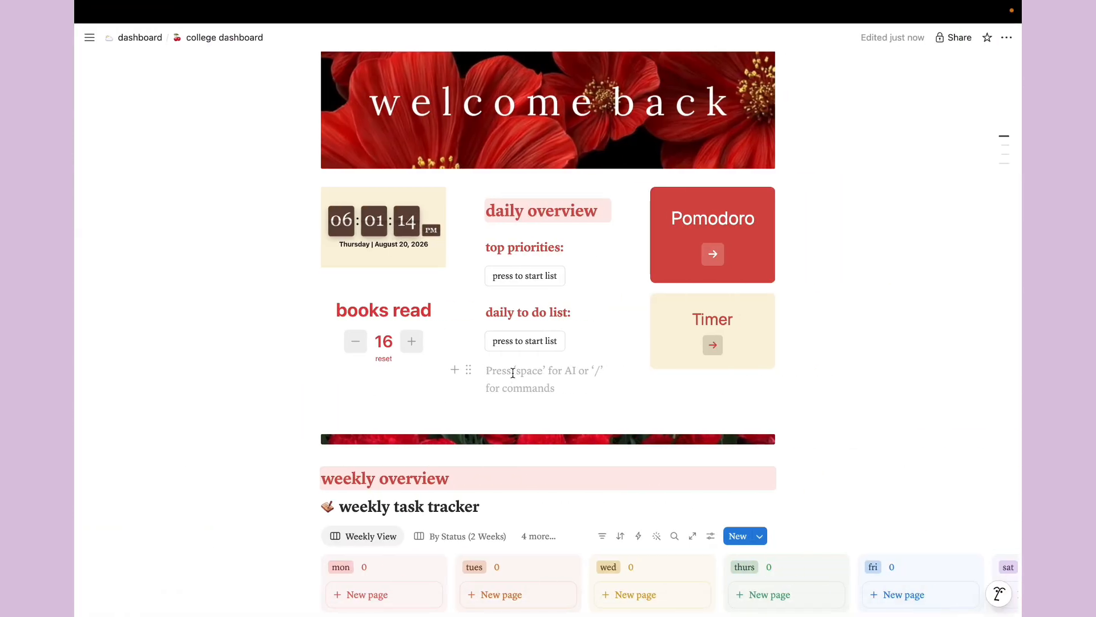
{"action": "key", "text": "super+v"}
{"action": "left_click_drag", "start_coordinate": [567, 377], "coordinate": [484, 377]}
{"action": "key", "text": "BackSpace"}
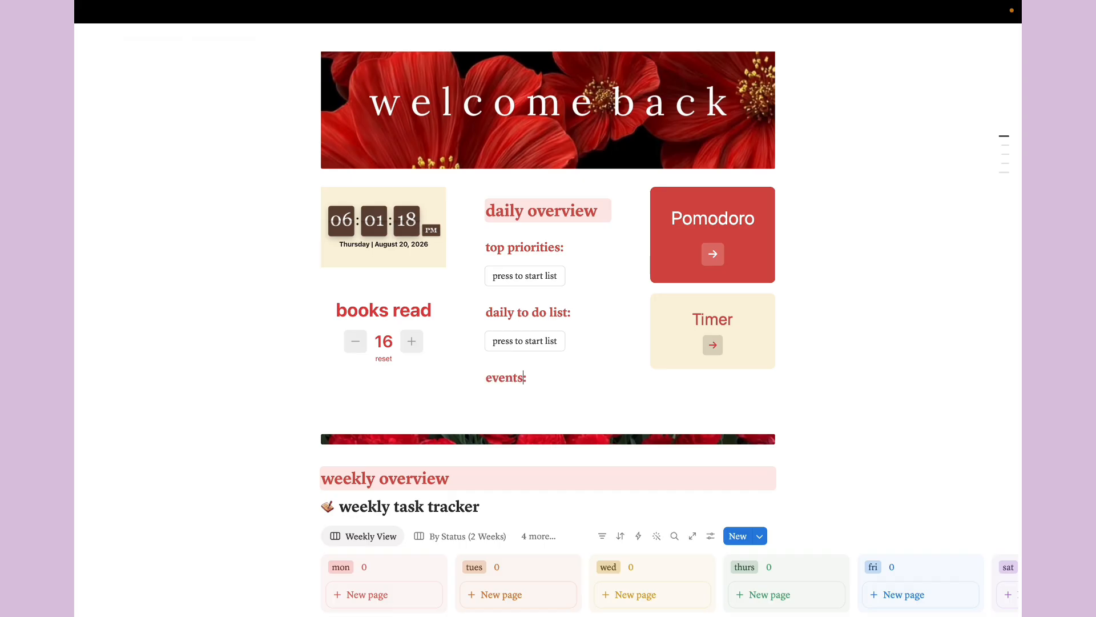
- Insert a button below the "events:" heading and name it "press for new event"
{"action": "left_click", "coordinate": [512, 405]}
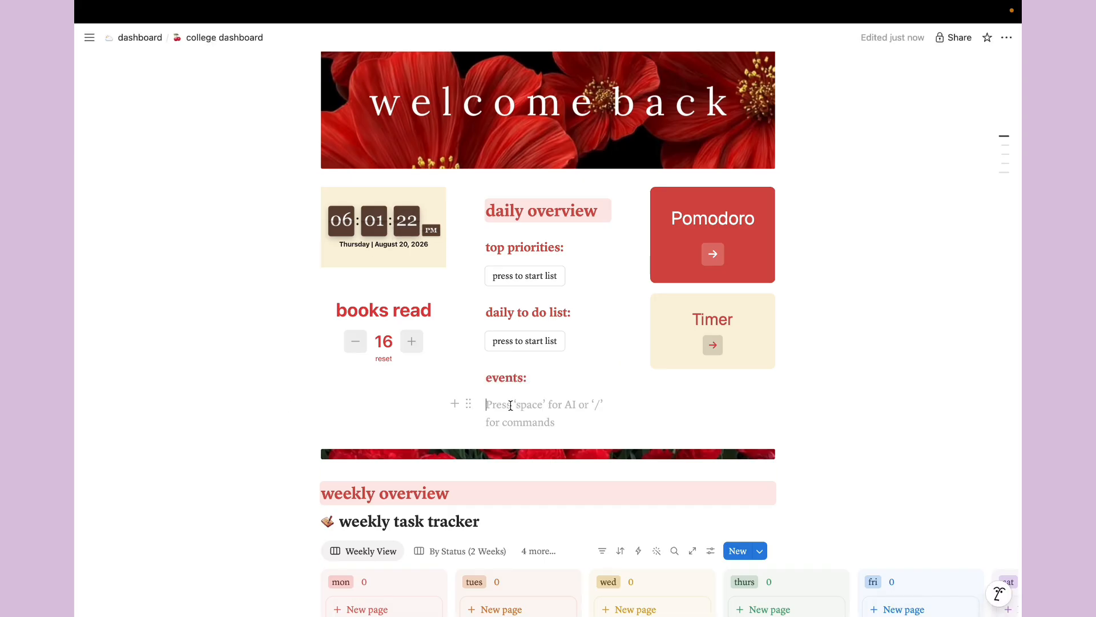
{"action": "type", "text": "/b"}
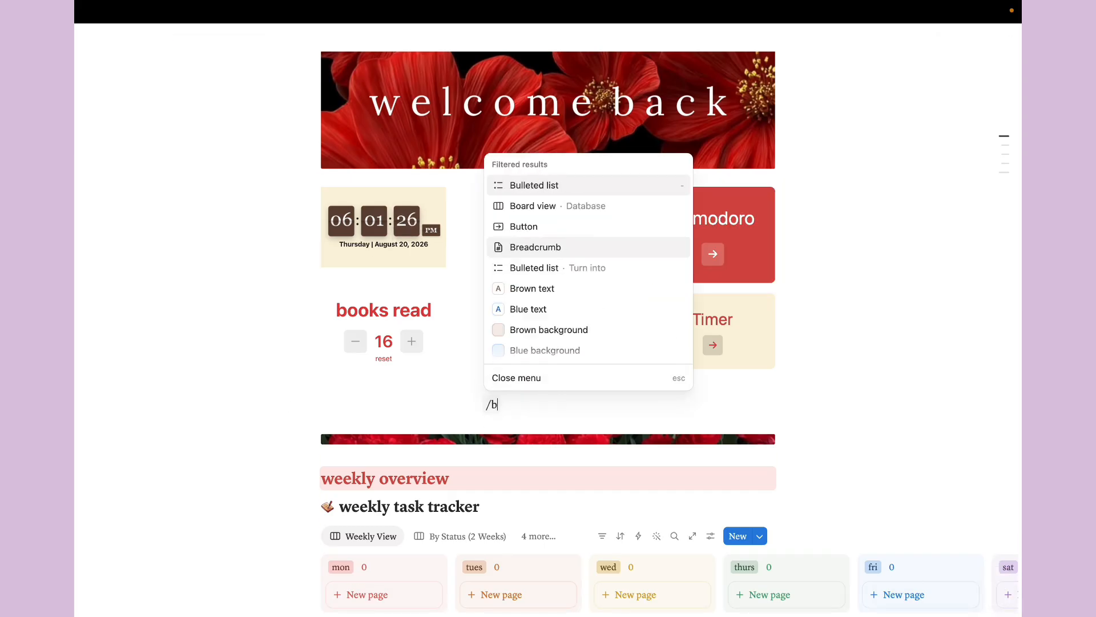
{"action": "left_click", "coordinate": [521, 226]}
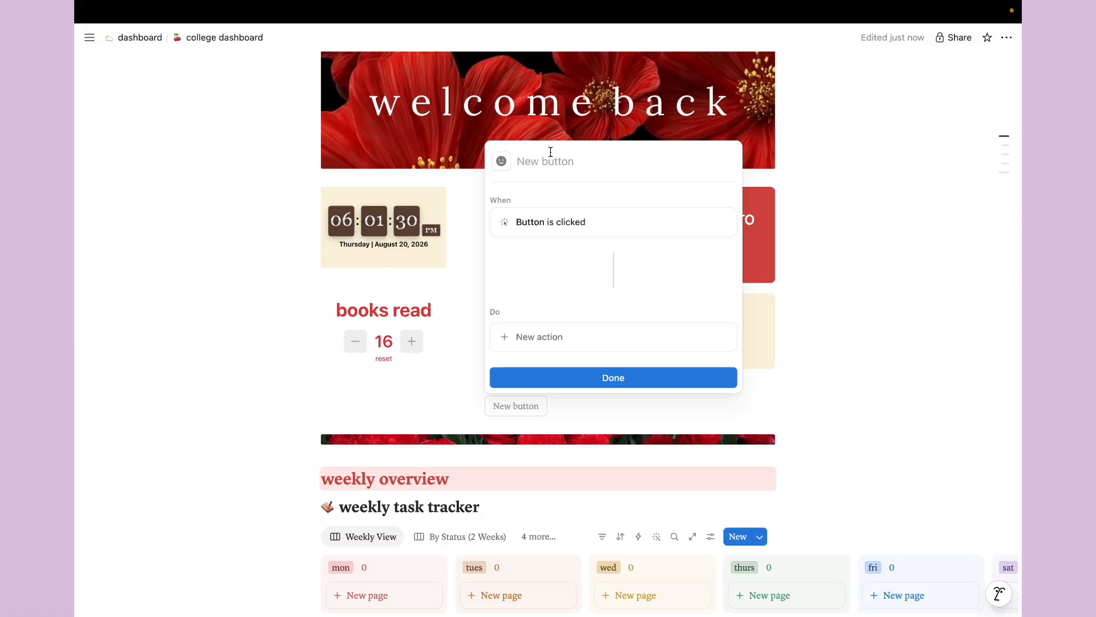
{"action": "type", "text": "press for new event"}
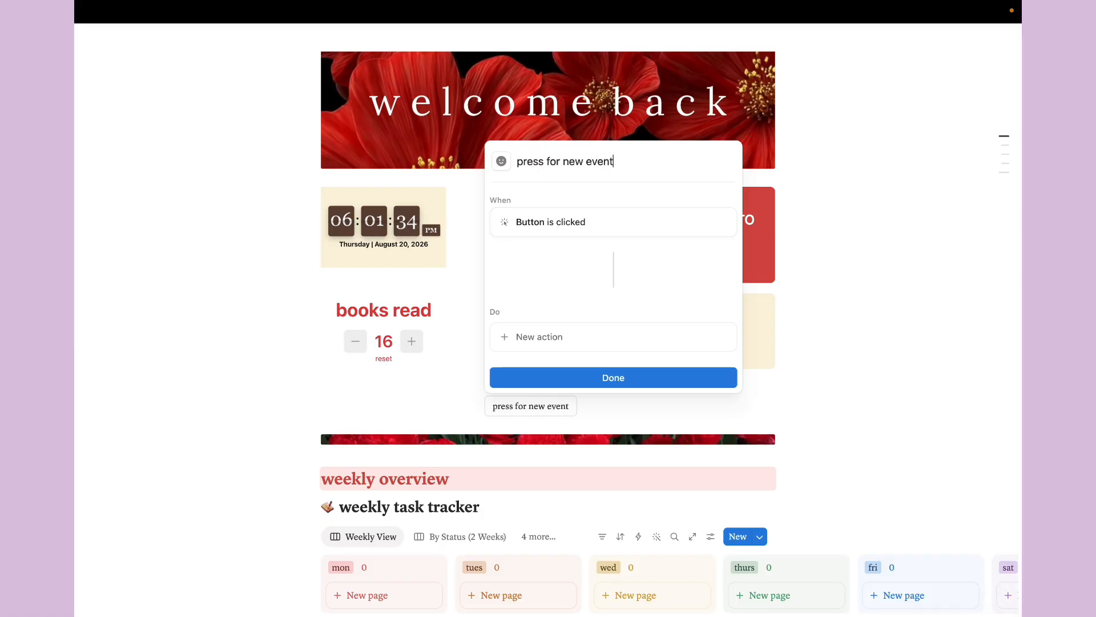
- Give the events button an Insert blocks action that adds an empty bulleted list item below it, and finish its setup
{"action": "left_click", "coordinate": [539, 337]}
{"action": "left_click", "coordinate": [543, 393]}
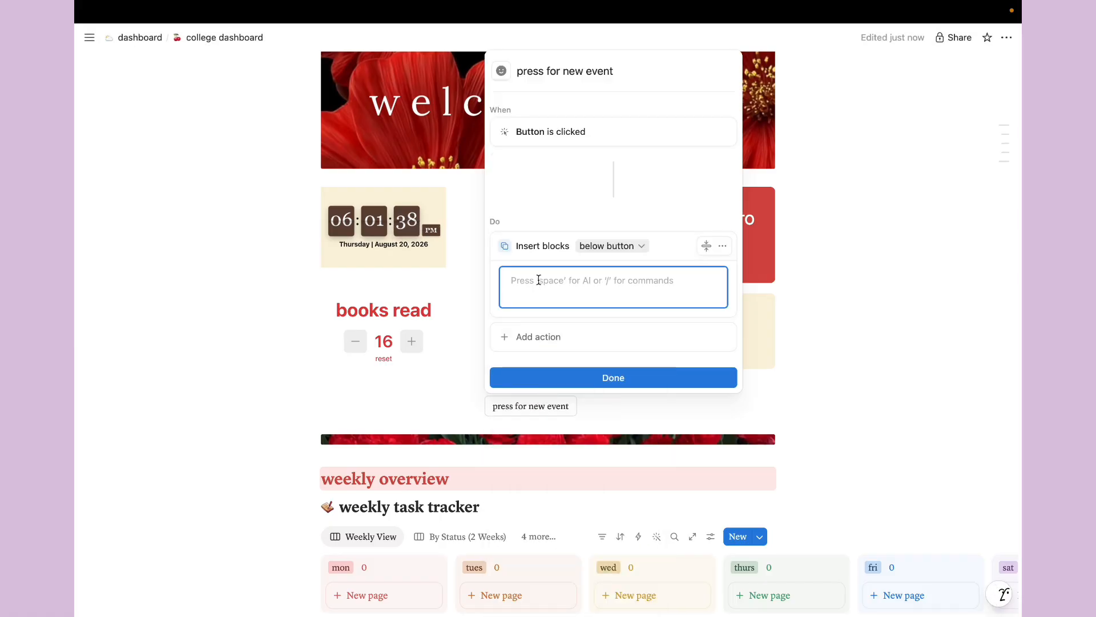
{"action": "type", "text": "/"}
{"action": "key", "text": "BackSpace"}
{"action": "type", "text": "/"}
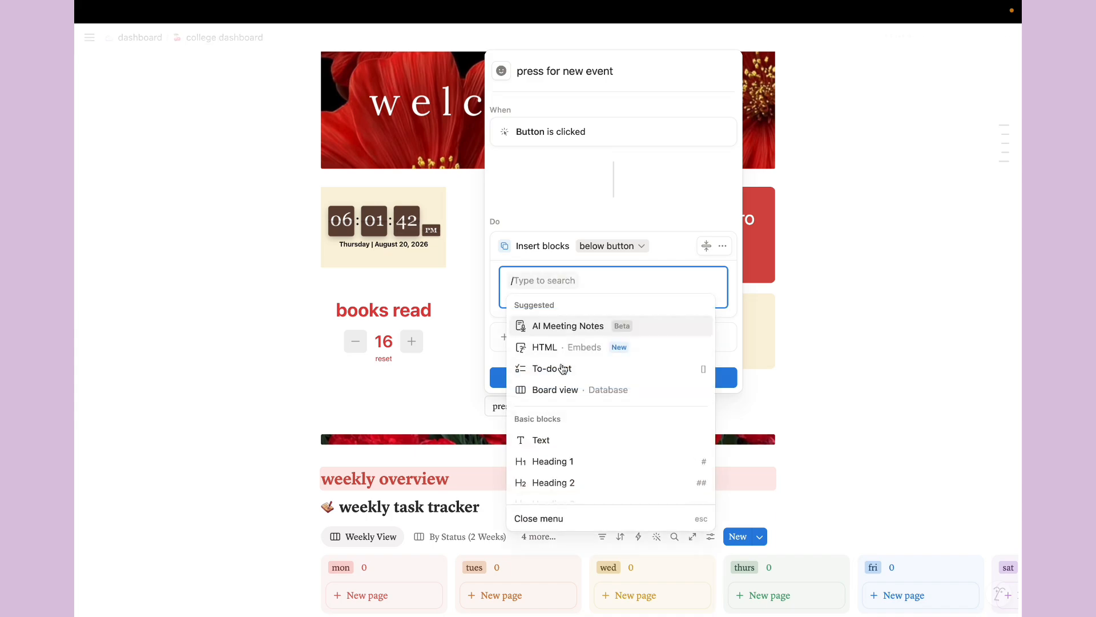
{"action": "scroll", "coordinate": [564, 368], "scroll_direction": "down", "scroll_amount": 3}
{"action": "left_click", "coordinate": [570, 360]}
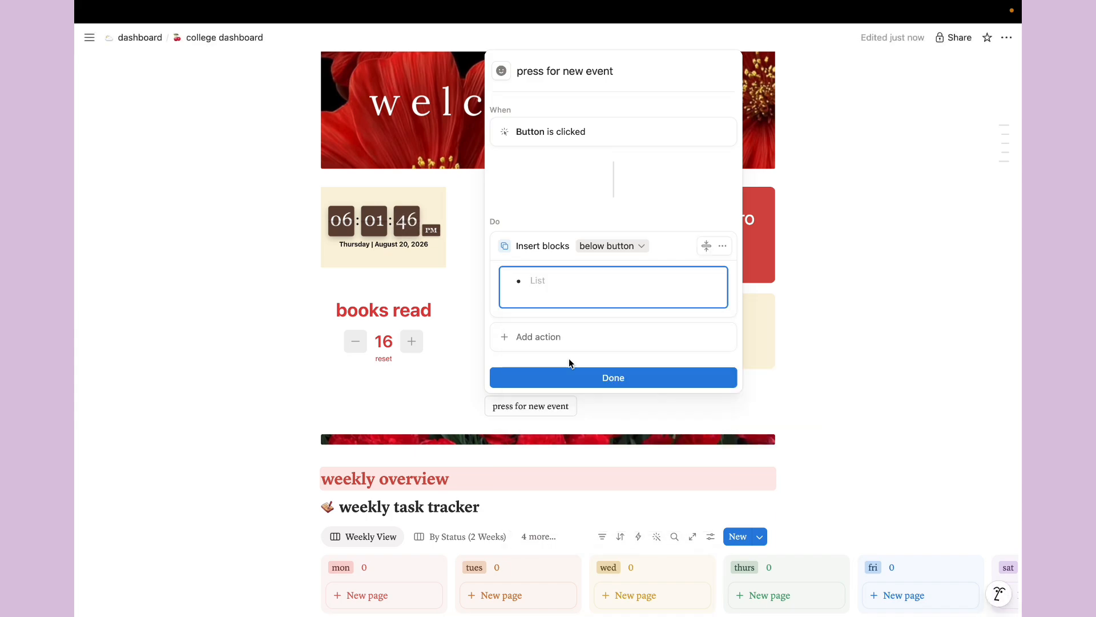
{"action": "left_click", "coordinate": [615, 378]}
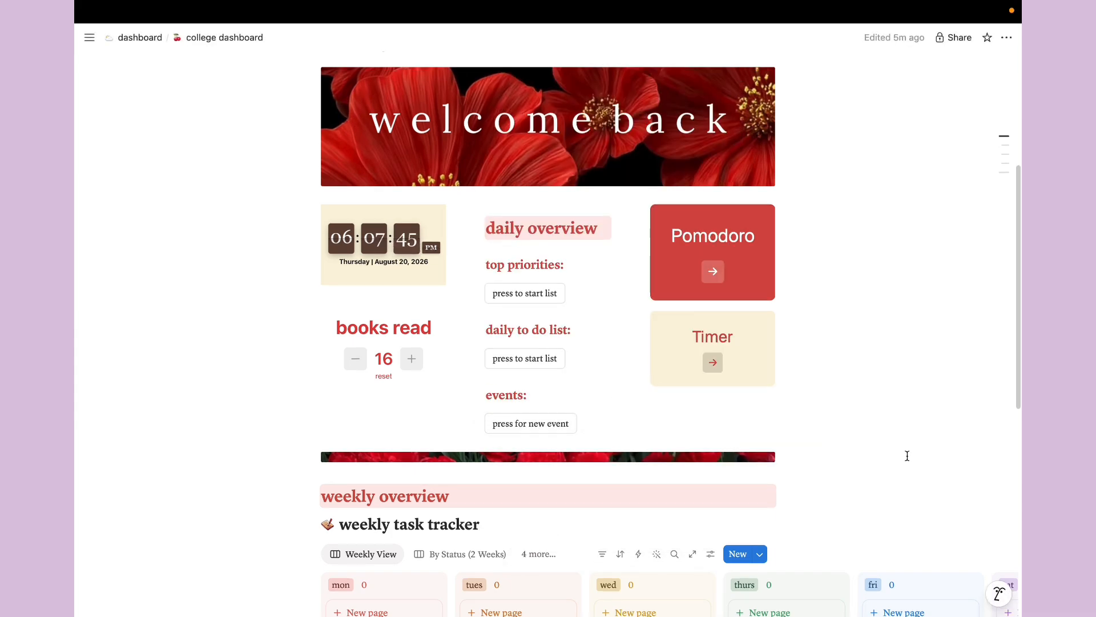
- Review the whole college dashboard, including every column of the weekly task tracker and the assignment tracker
{"action": "scroll", "coordinate": [908, 455], "scroll_direction": "down", "scroll_amount": 3}
{"action": "scroll", "coordinate": [908, 551], "scroll_direction": "down", "scroll_amount": 5}
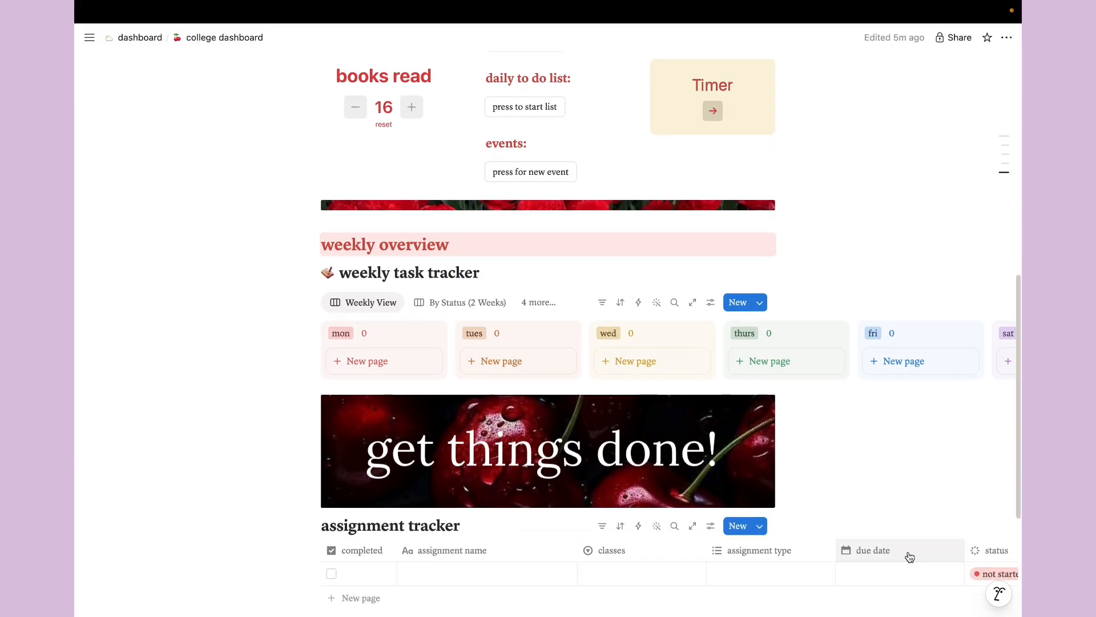
{"action": "scroll", "coordinate": [881, 433], "scroll_direction": "down", "scroll_amount": 1}
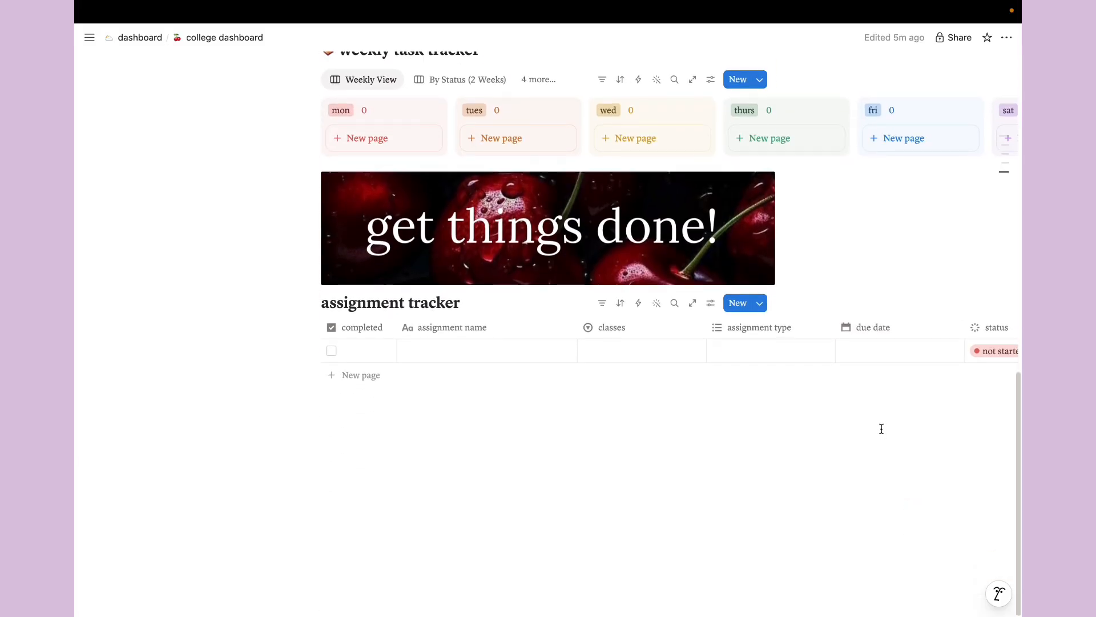
{"action": "scroll", "coordinate": [864, 350], "scroll_direction": "right", "scroll_amount": 5}
{"action": "scroll", "coordinate": [864, 352], "scroll_direction": "left", "scroll_amount": 2}
{"action": "scroll", "coordinate": [864, 351], "scroll_direction": "left", "scroll_amount": 3}
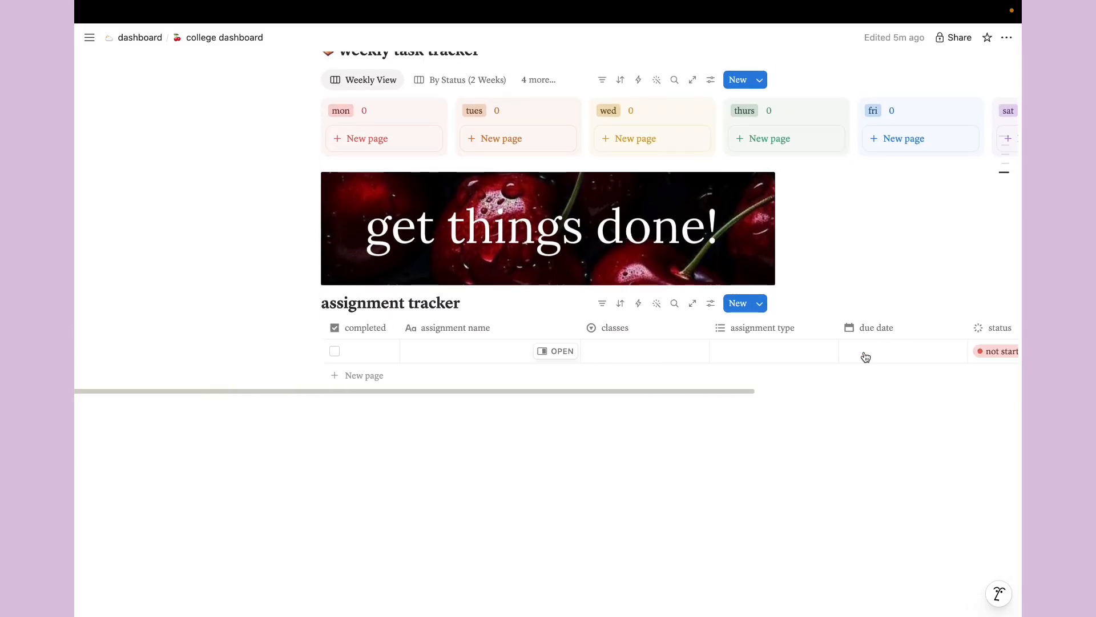
{"action": "scroll", "coordinate": [864, 352], "scroll_direction": "up", "scroll_amount": 4}
{"action": "scroll", "coordinate": [829, 337], "scroll_direction": "right", "scroll_amount": 5}
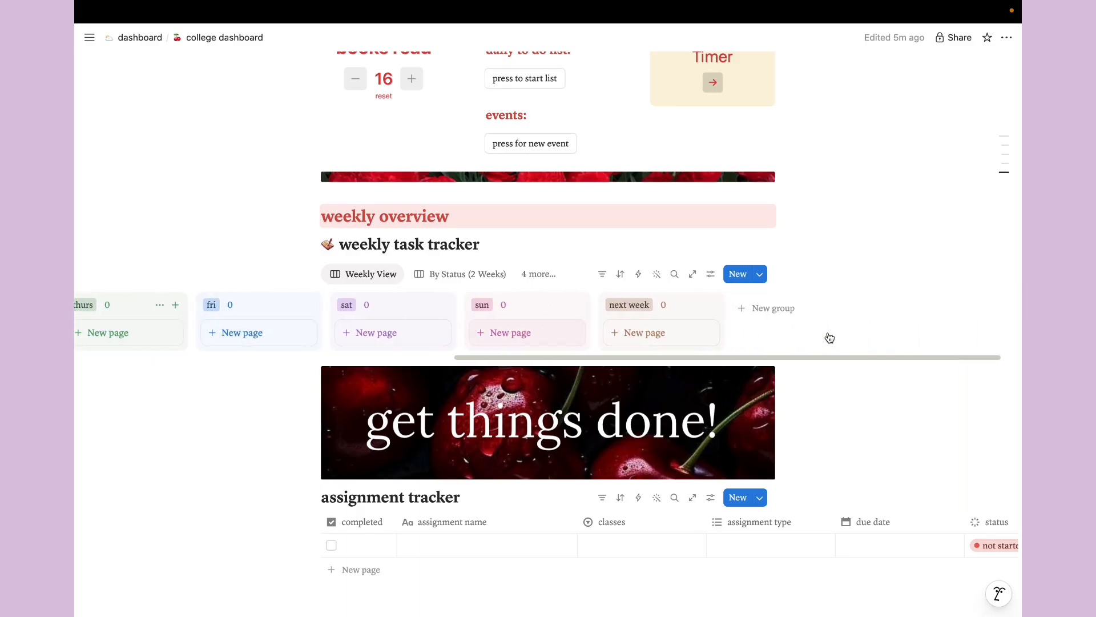
{"action": "scroll", "coordinate": [829, 337], "scroll_direction": "left", "scroll_amount": 5}
{"action": "scroll", "coordinate": [829, 336], "scroll_direction": "up", "scroll_amount": 6}
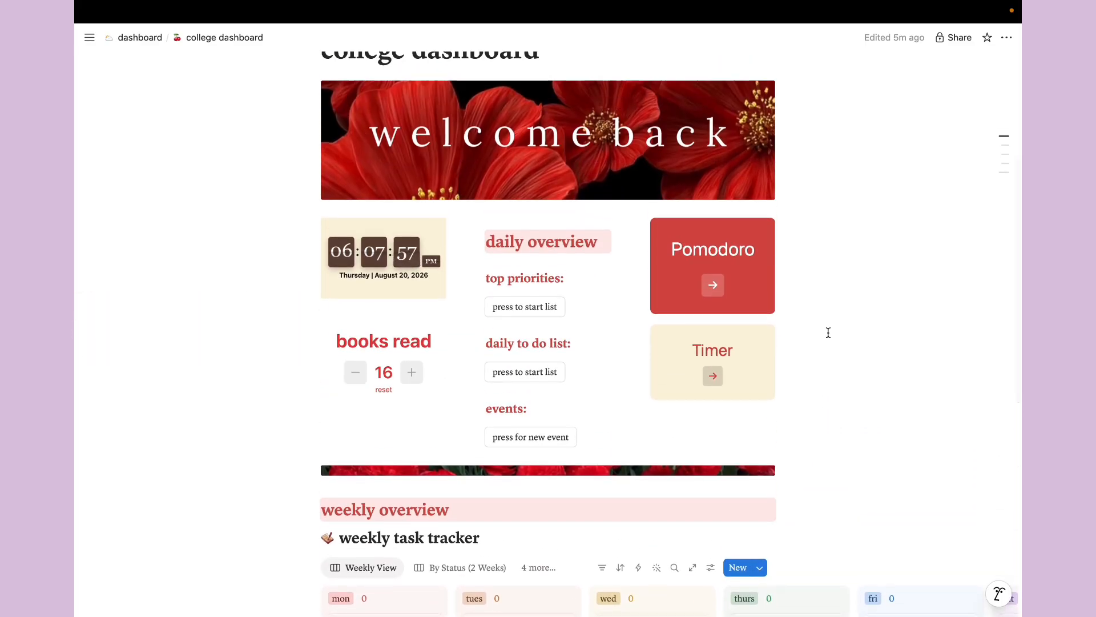
{"action": "scroll", "coordinate": [829, 332], "scroll_direction": "up", "scroll_amount": 5}
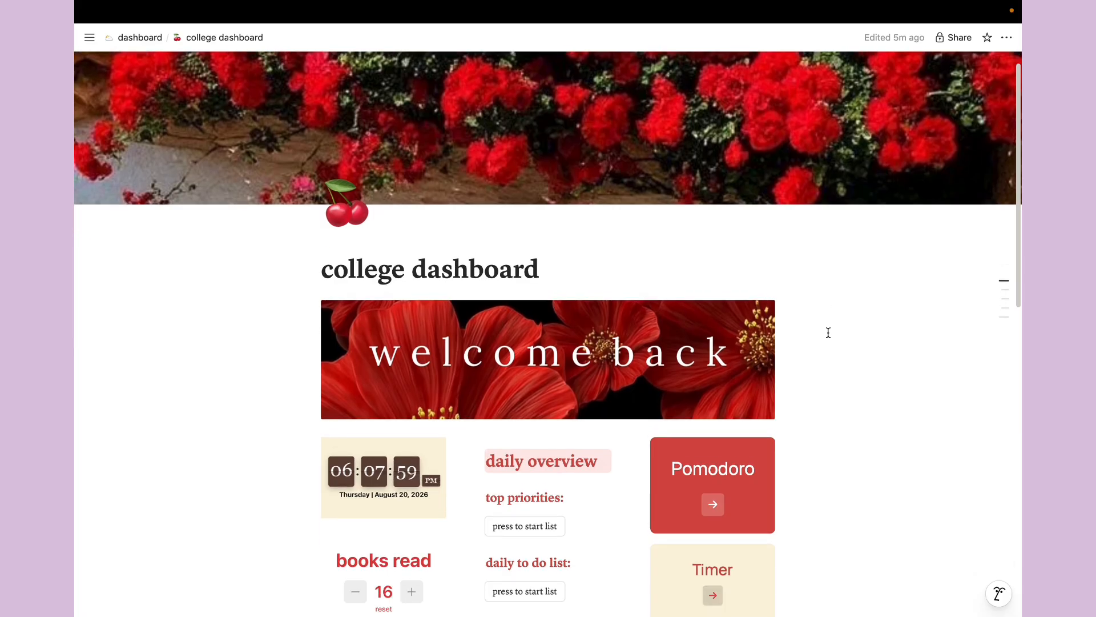
- Try out the books read counter and the Pomodoro widget, viewing its focus and break times, starting the focus session and resetting it
{"action": "scroll", "coordinate": [828, 332], "scroll_direction": "down", "scroll_amount": 4}
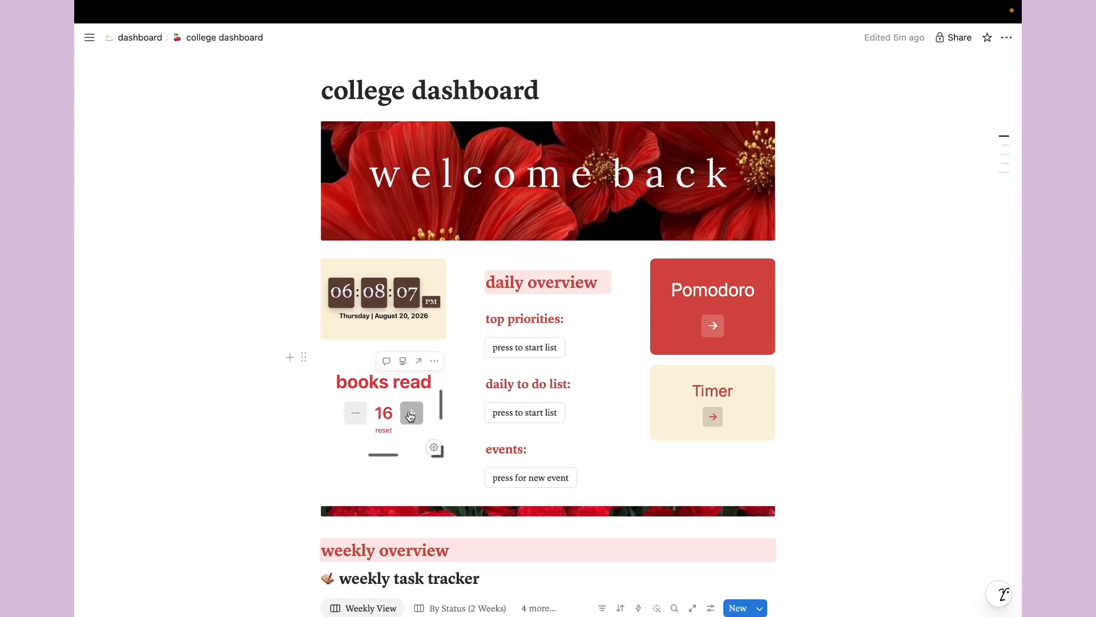
{"action": "left_click", "coordinate": [350, 417]}
{"action": "scroll", "coordinate": [594, 383], "scroll_direction": "up", "scroll_amount": 1}
{"action": "left_click", "coordinate": [707, 350]}
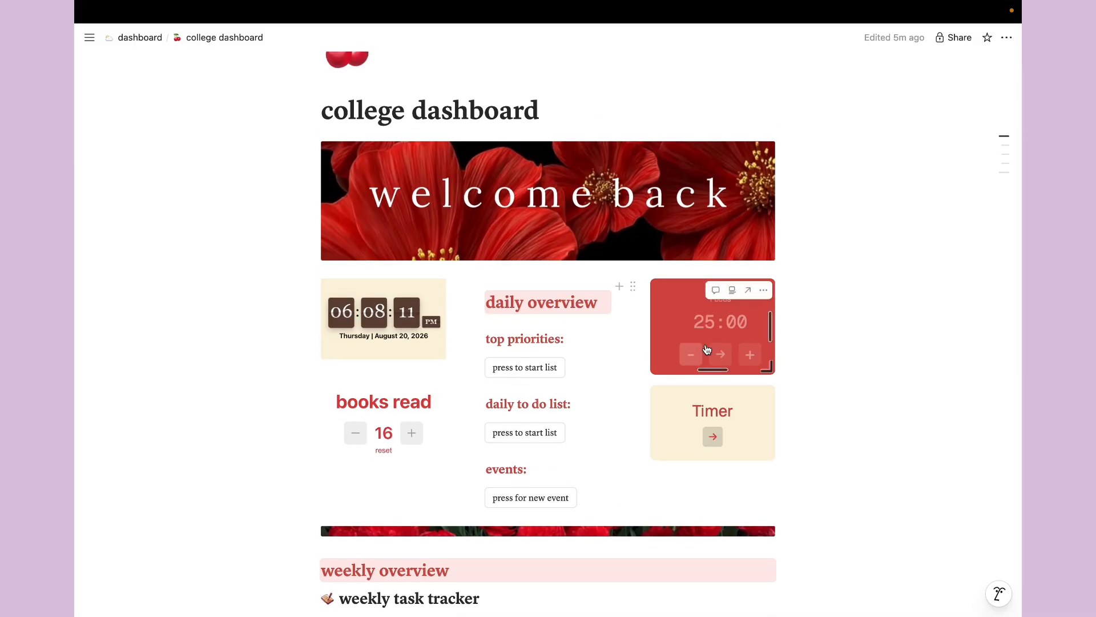
{"action": "left_click", "coordinate": [717, 360]}
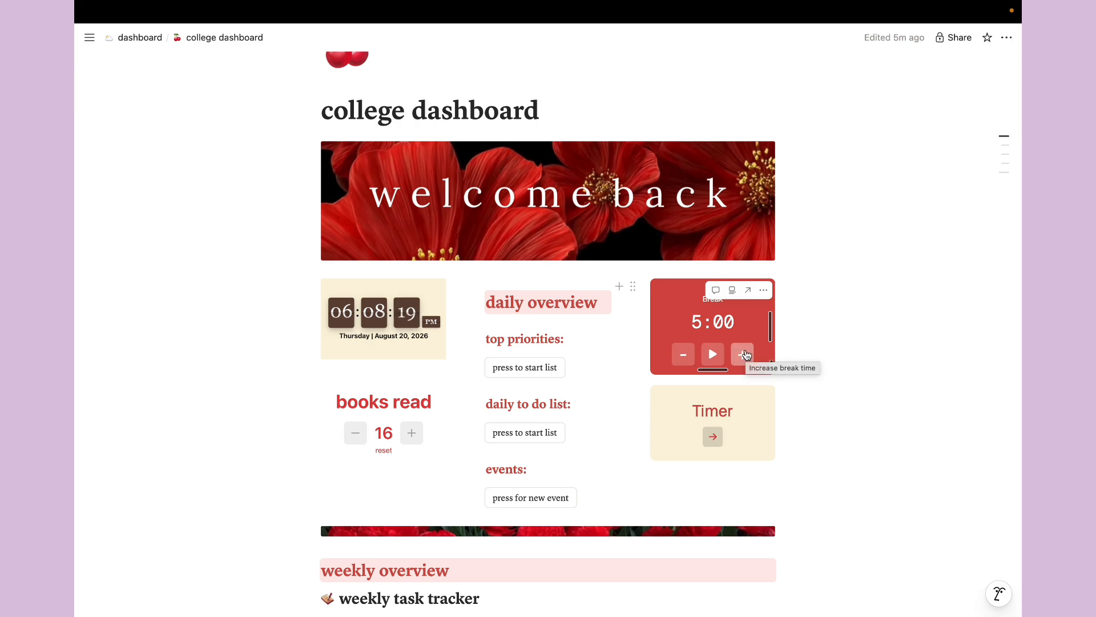
{"action": "left_click", "coordinate": [744, 354]}
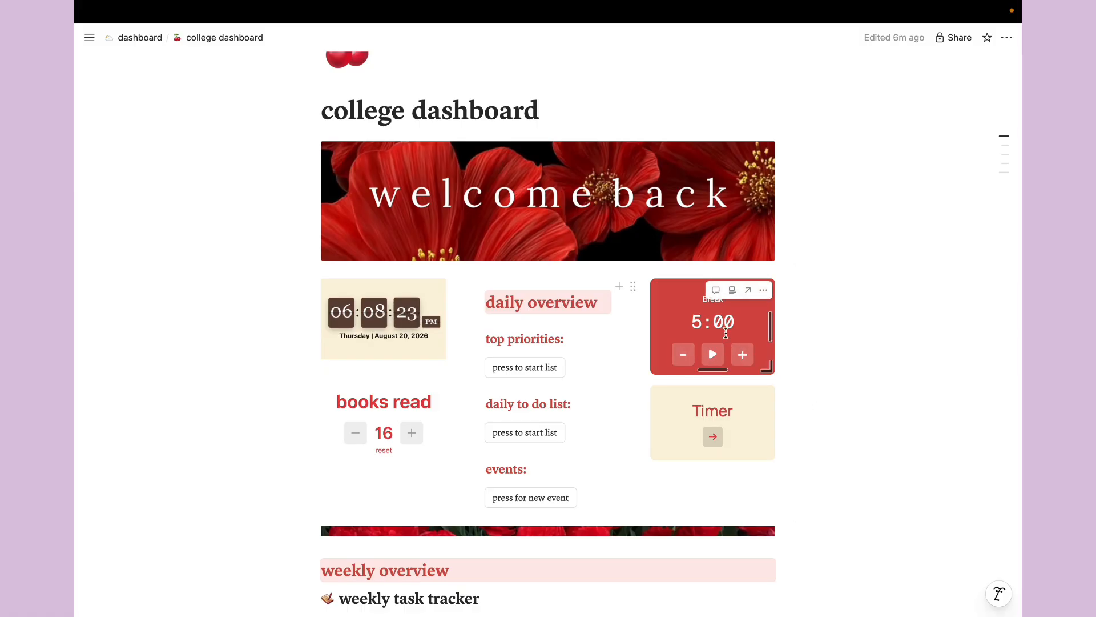
{"action": "left_click", "coordinate": [717, 357]}
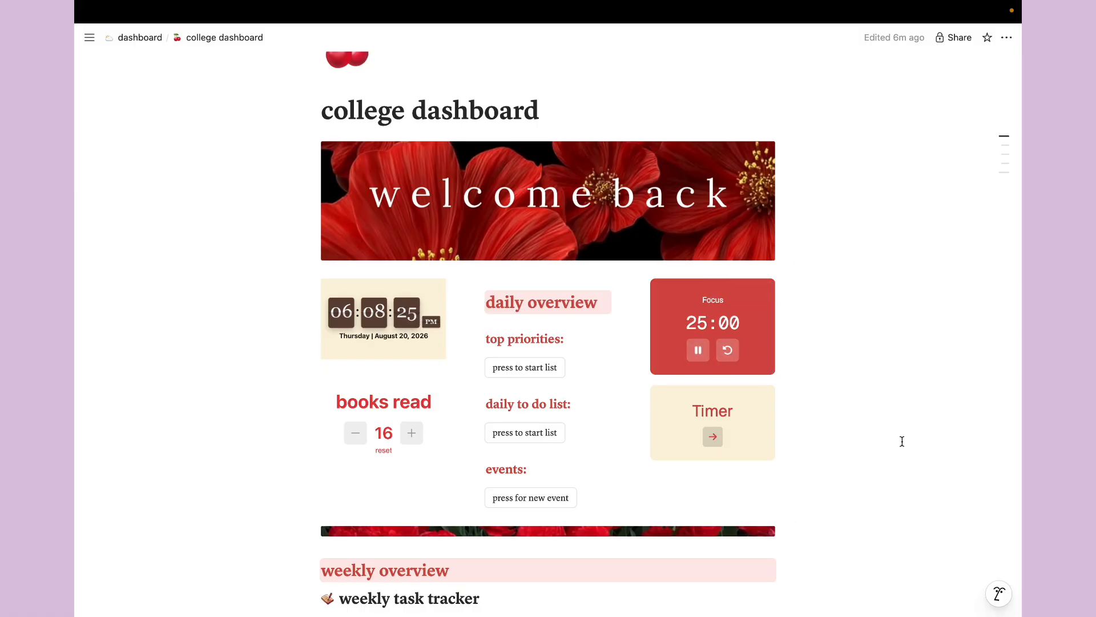
{"action": "left_click", "coordinate": [727, 350]}
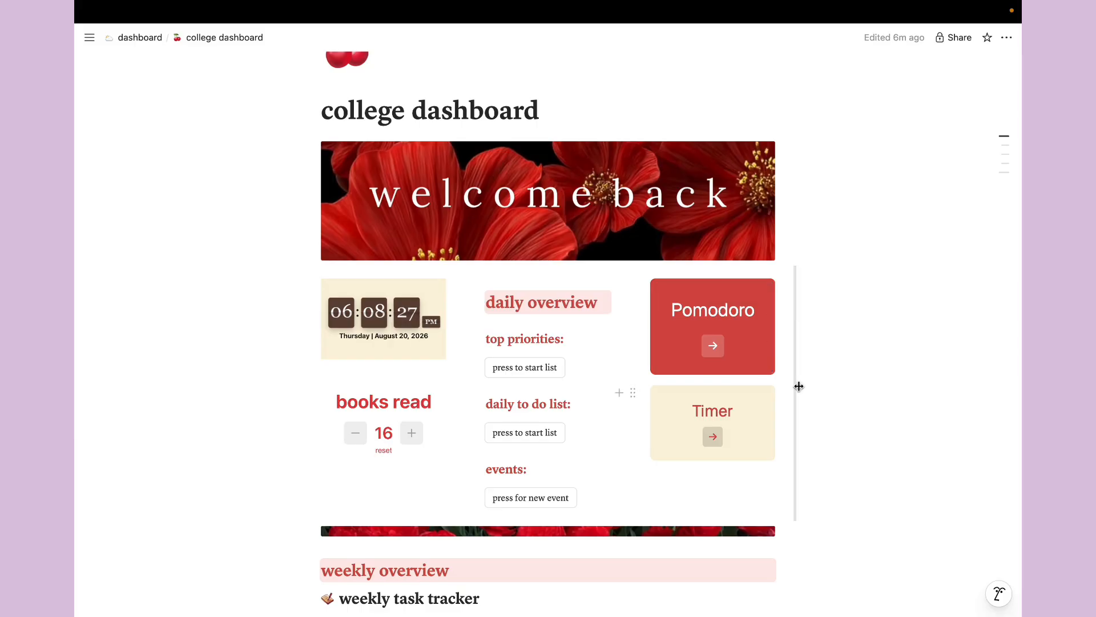
- Try out the Timer widget by starting its countdown and resetting it
{"action": "scroll", "coordinate": [799, 387], "scroll_direction": "down", "scroll_amount": 1}
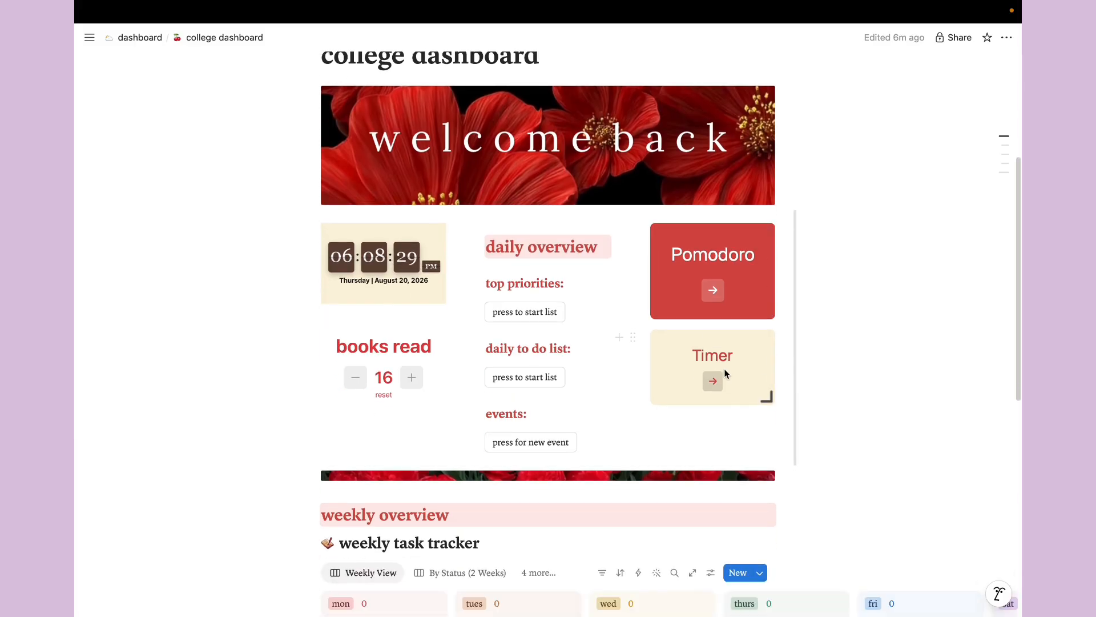
{"action": "left_click", "coordinate": [713, 381]}
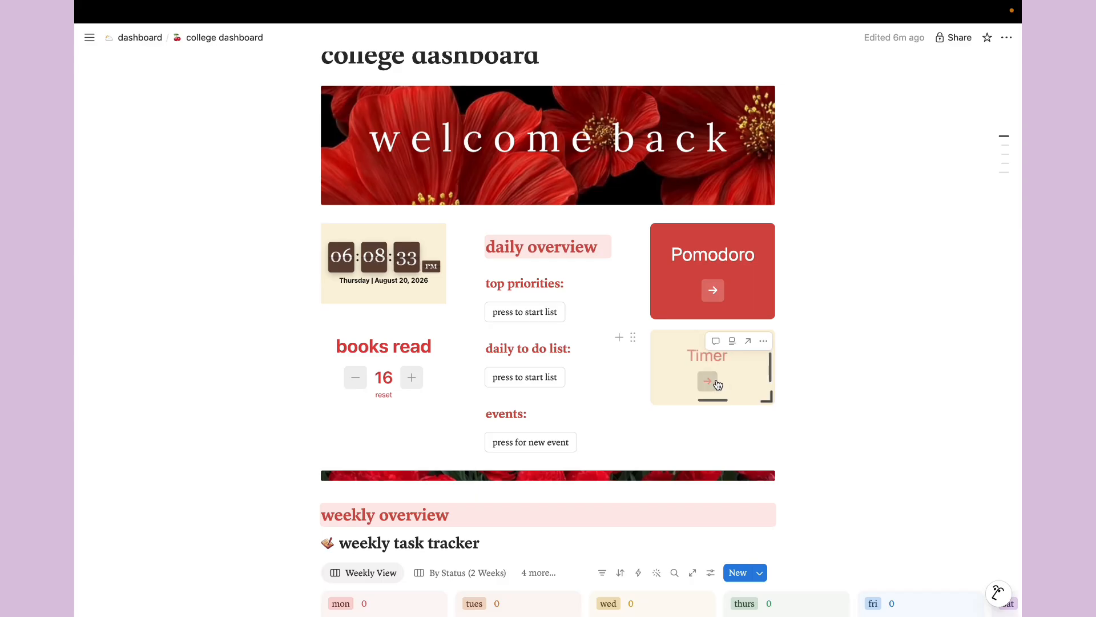
{"action": "left_click", "coordinate": [717, 382]}
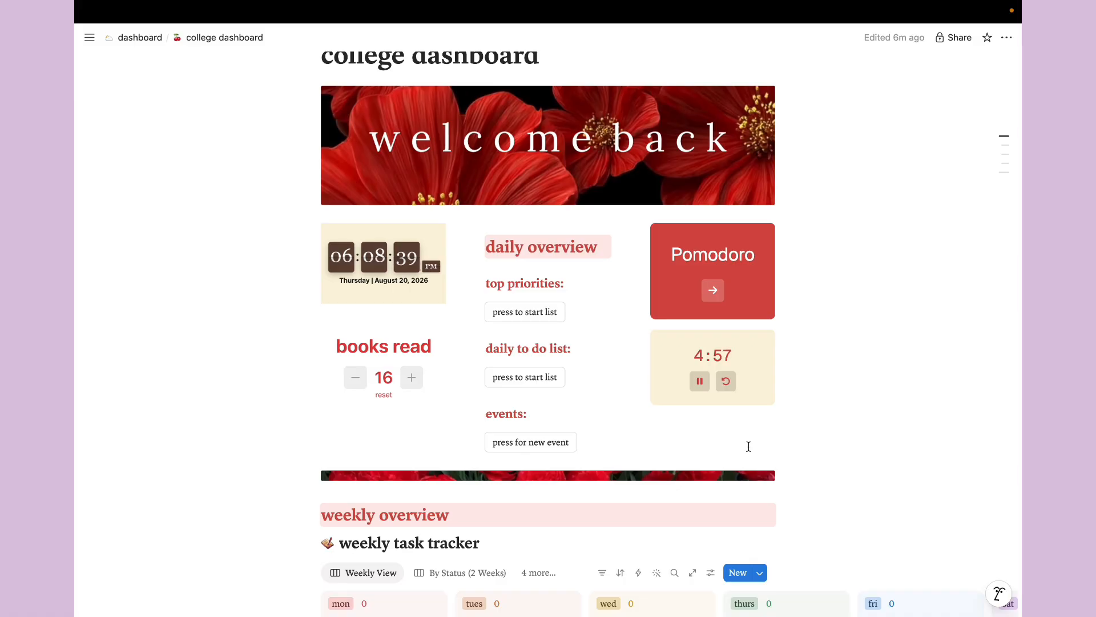
{"action": "left_click", "coordinate": [729, 384]}
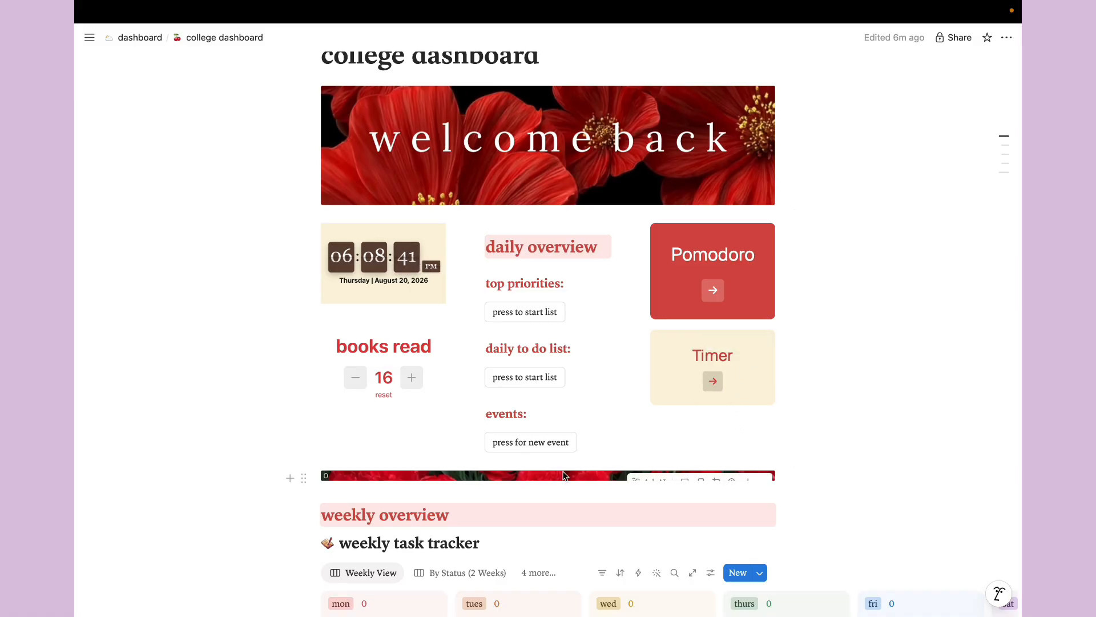
- Try out the top priorities and daily to do list buttons, removing the to-do item each one adds
{"action": "left_click", "coordinate": [528, 312]}
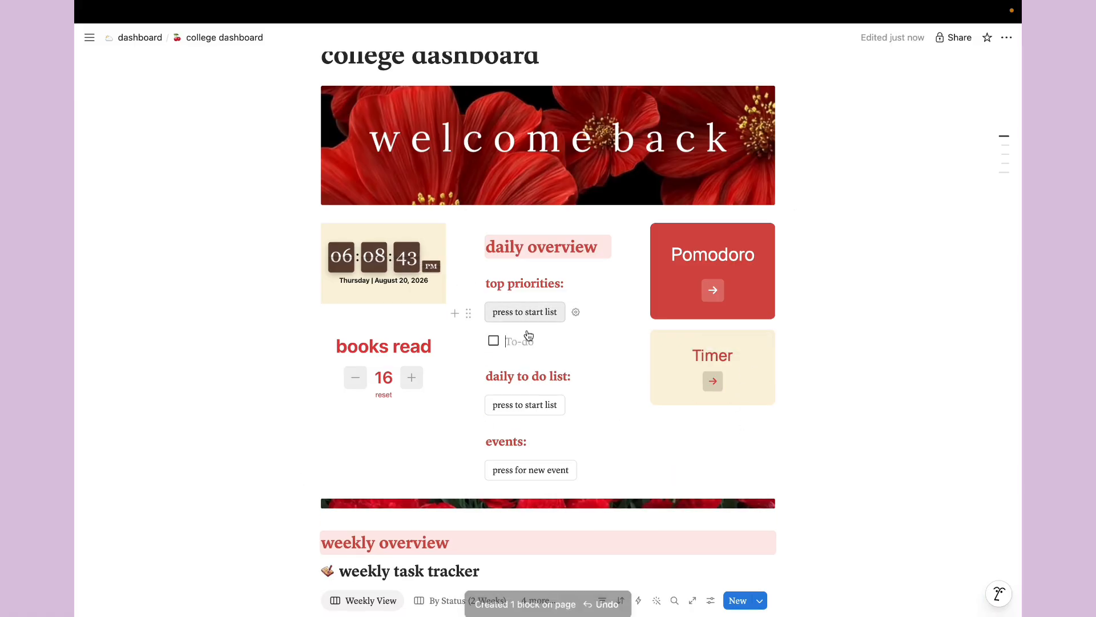
{"action": "key", "text": "BackSpace"}
{"action": "key", "text": "BackSpace"}
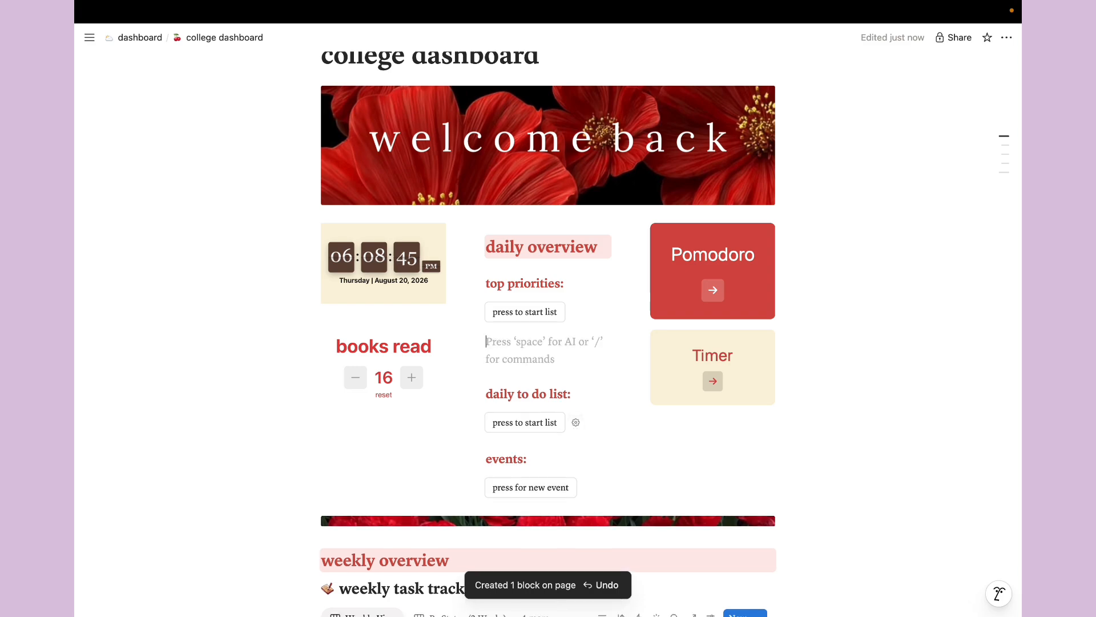
{"action": "left_click", "coordinate": [532, 382]}
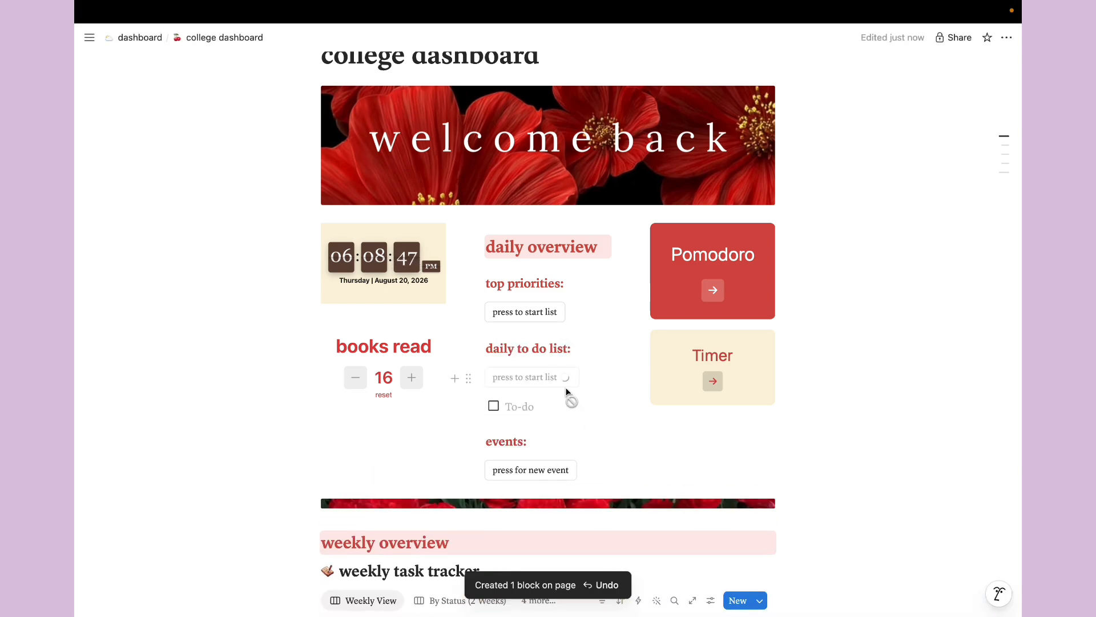
{"action": "key", "text": "BackSpace"}
{"action": "key", "text": "BackSpace"}
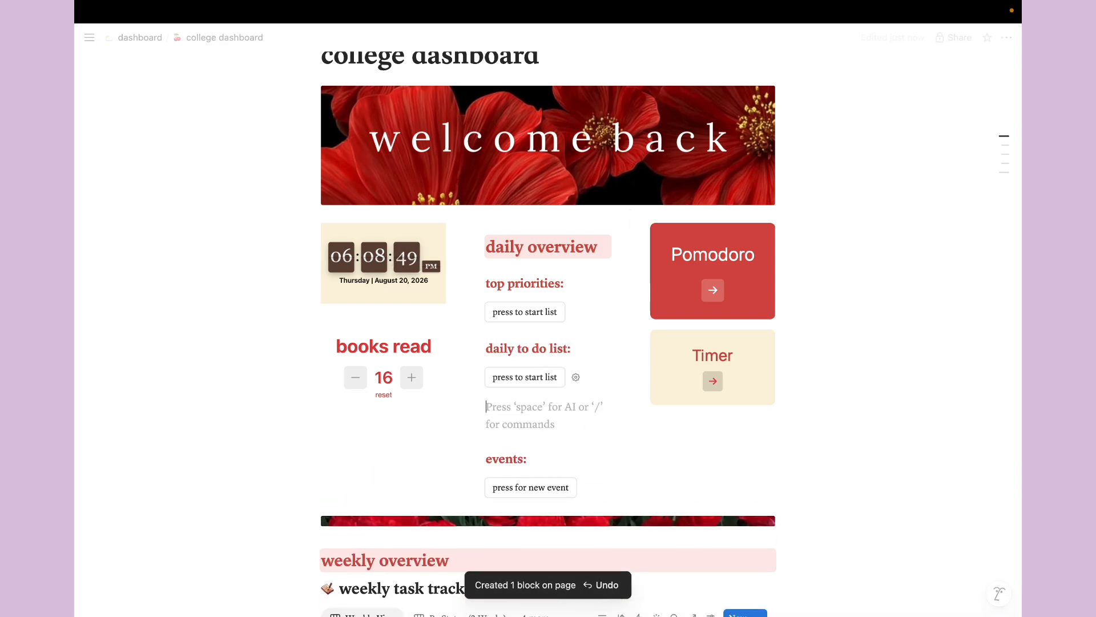
- Try out the new event button with sample text in its bulleted item, and remove that item
{"action": "scroll", "coordinate": [597, 405], "scroll_direction": "down", "scroll_amount": 3}
{"action": "left_click", "coordinate": [545, 352]}
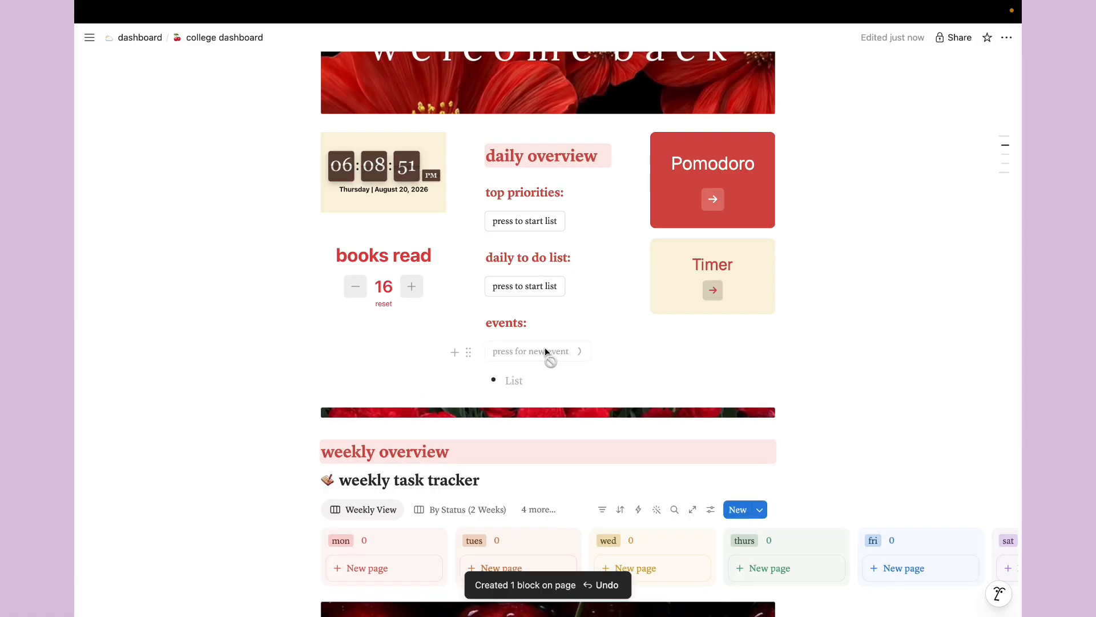
{"action": "type", "text": "fbe"}
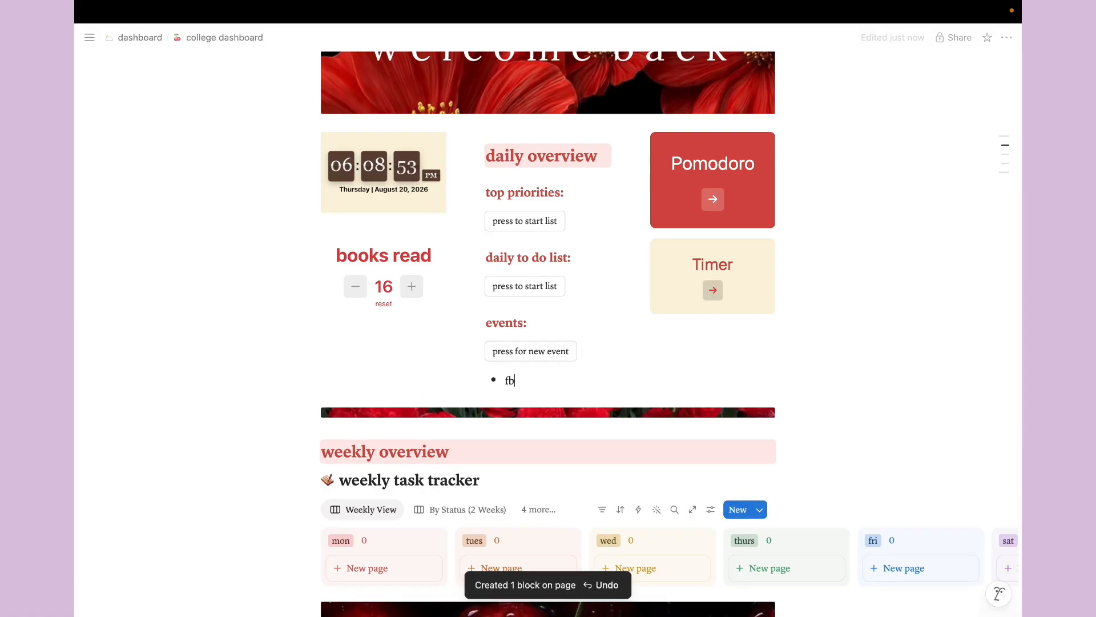
{"action": "key", "text": "BackSpace"}
{"action": "key", "text": "BackSpace"}
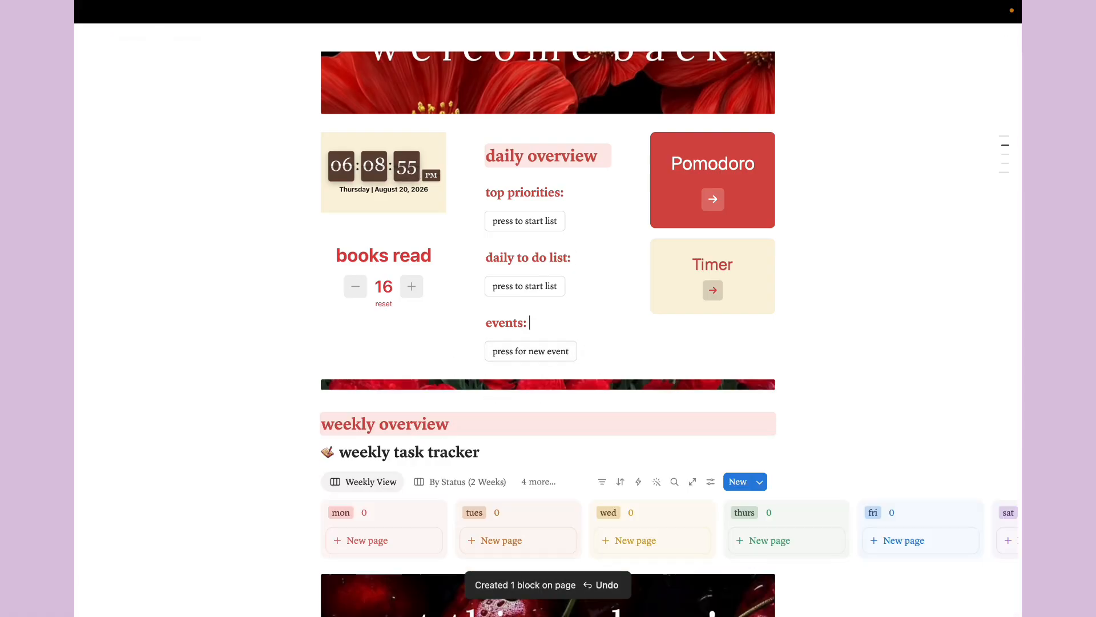
- Add a page to the mon column of the weekly task tracker and apply the Miscellaneous template to it
{"action": "scroll", "coordinate": [902, 435], "scroll_direction": "down", "scroll_amount": 5}
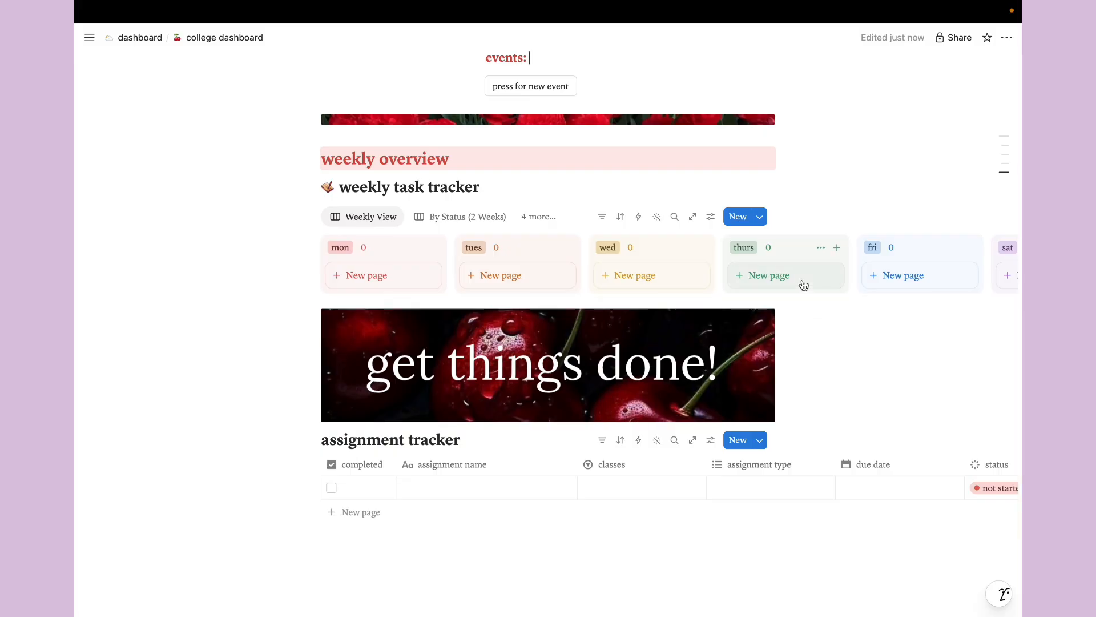
{"action": "scroll", "coordinate": [803, 283], "scroll_direction": "right", "scroll_amount": 8}
{"action": "scroll", "coordinate": [802, 279], "scroll_direction": "left", "scroll_amount": 8}
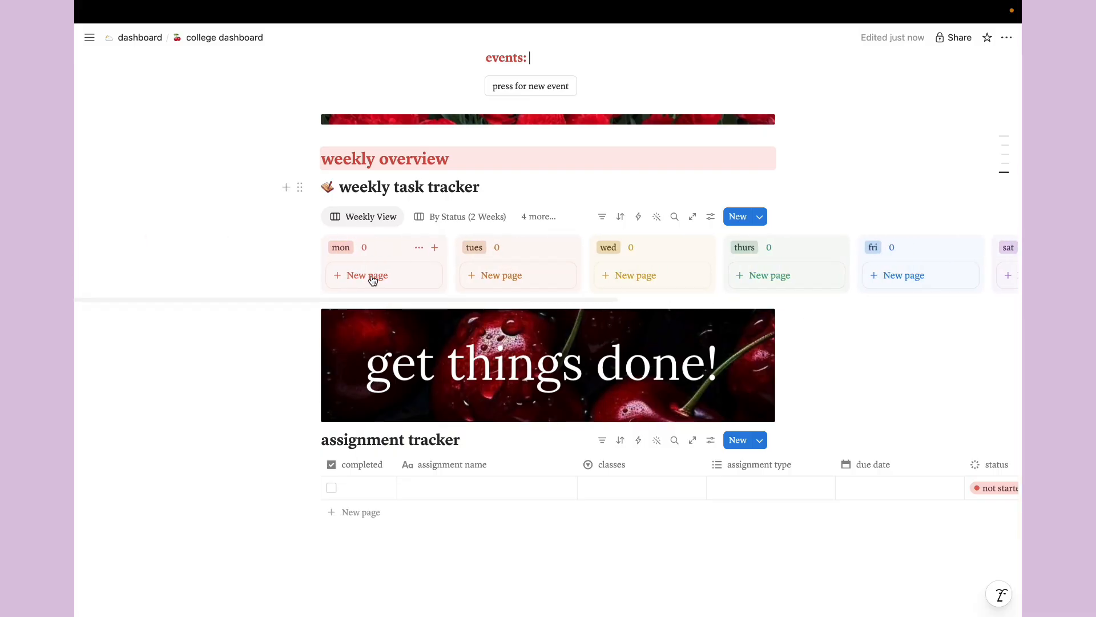
{"action": "left_click", "coordinate": [373, 277]}
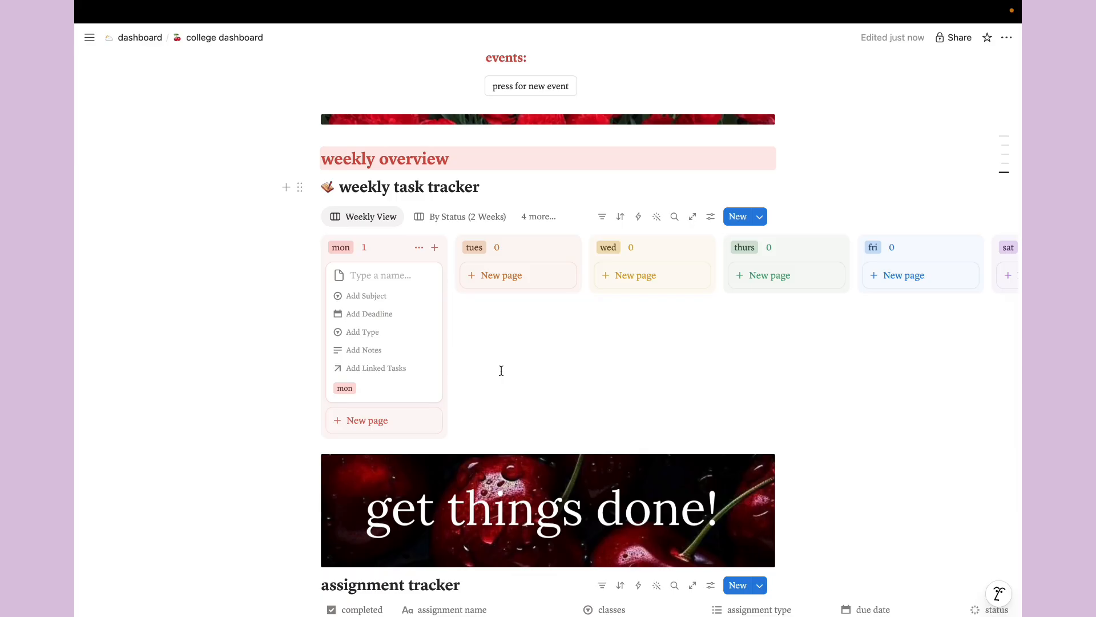
{"action": "left_click", "coordinate": [496, 374]}
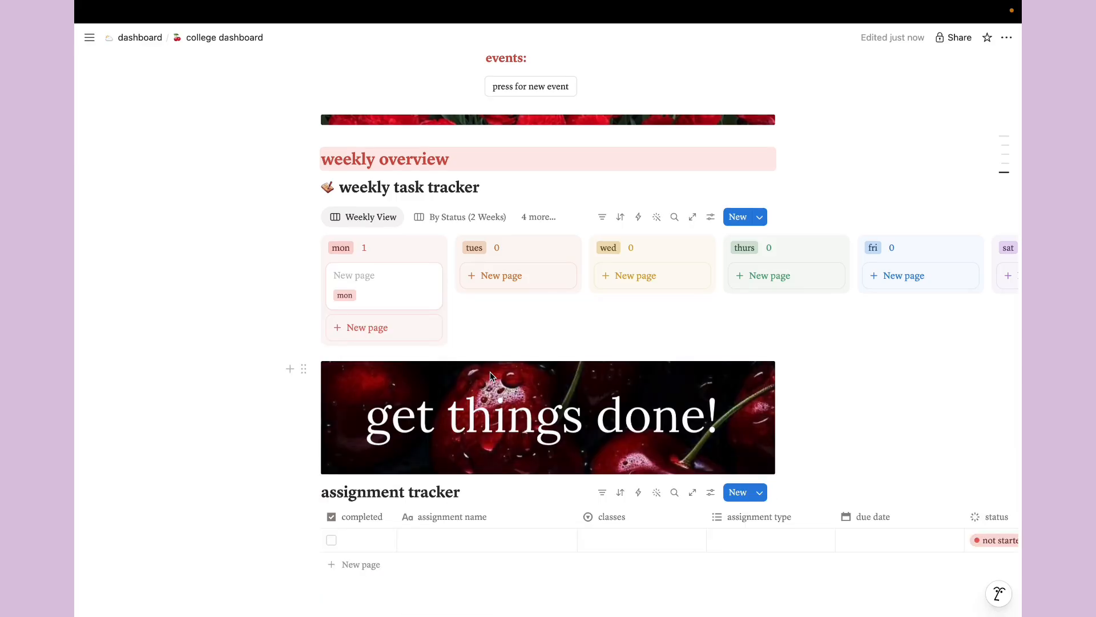
{"action": "left_click", "coordinate": [350, 275]}
{"action": "scroll", "coordinate": [666, 344], "scroll_direction": "down", "scroll_amount": 1}
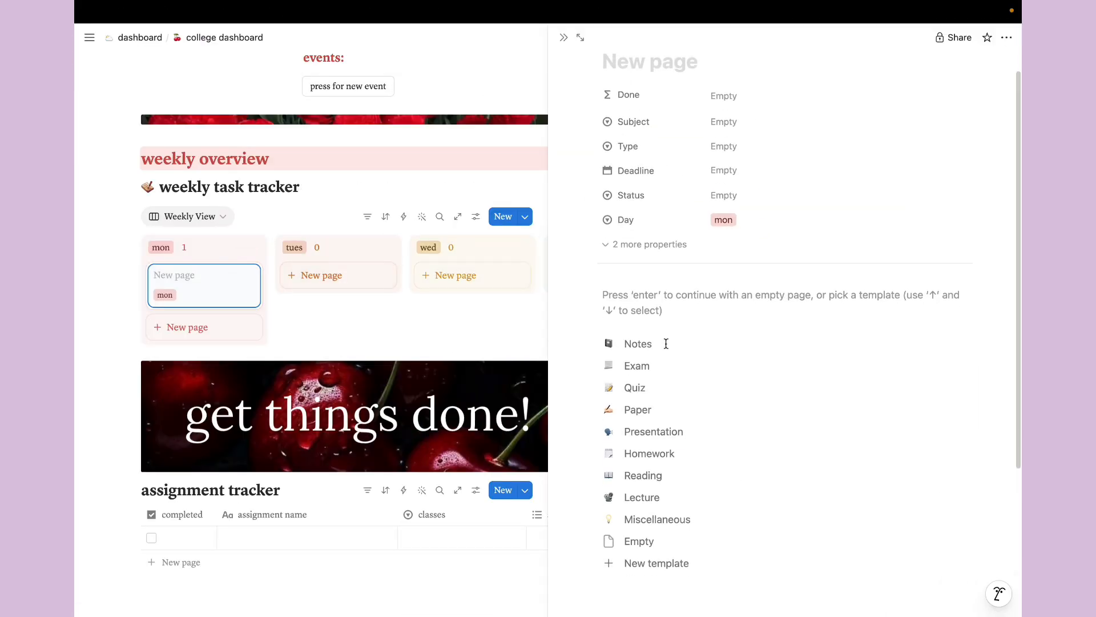
{"action": "scroll", "coordinate": [686, 445], "scroll_direction": "down", "scroll_amount": 3}
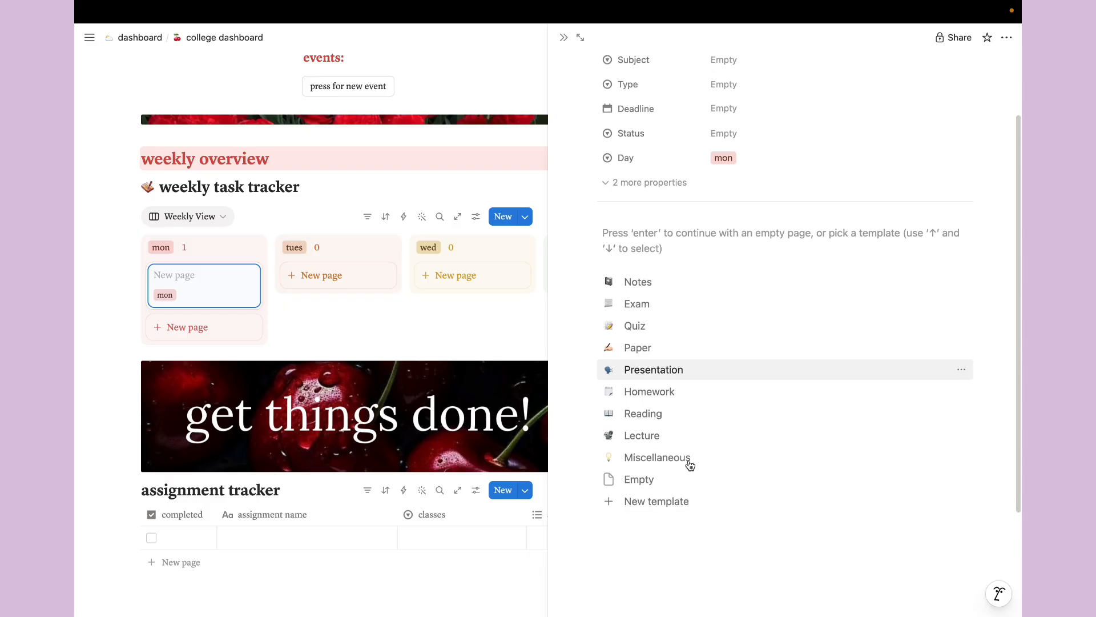
{"action": "left_click", "coordinate": [674, 459]}
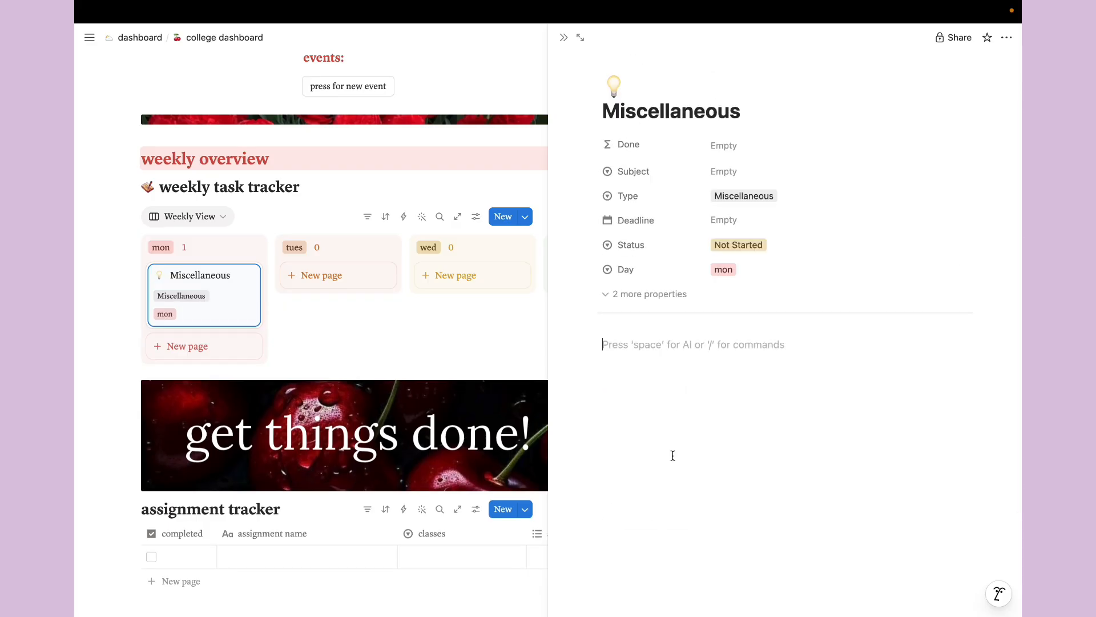
{"action": "left_click", "coordinate": [337, 346]}
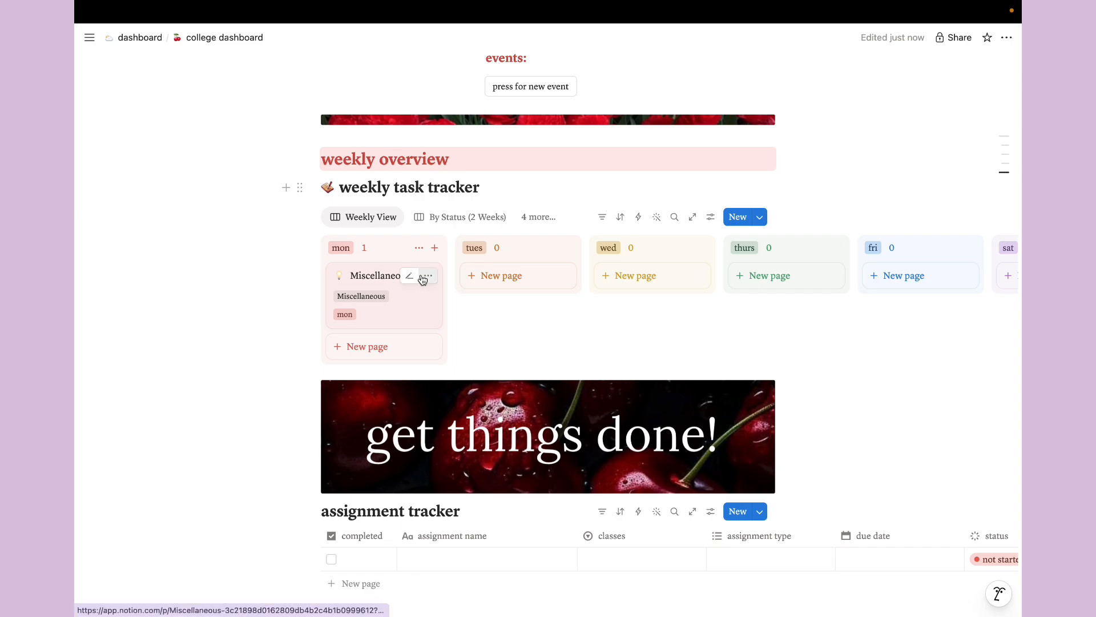
- Delete the Miscellaneous page from the mon column and look through the weekly task tracker's other days
{"action": "left_click", "coordinate": [424, 276]}
{"action": "left_click", "coordinate": [487, 521]}
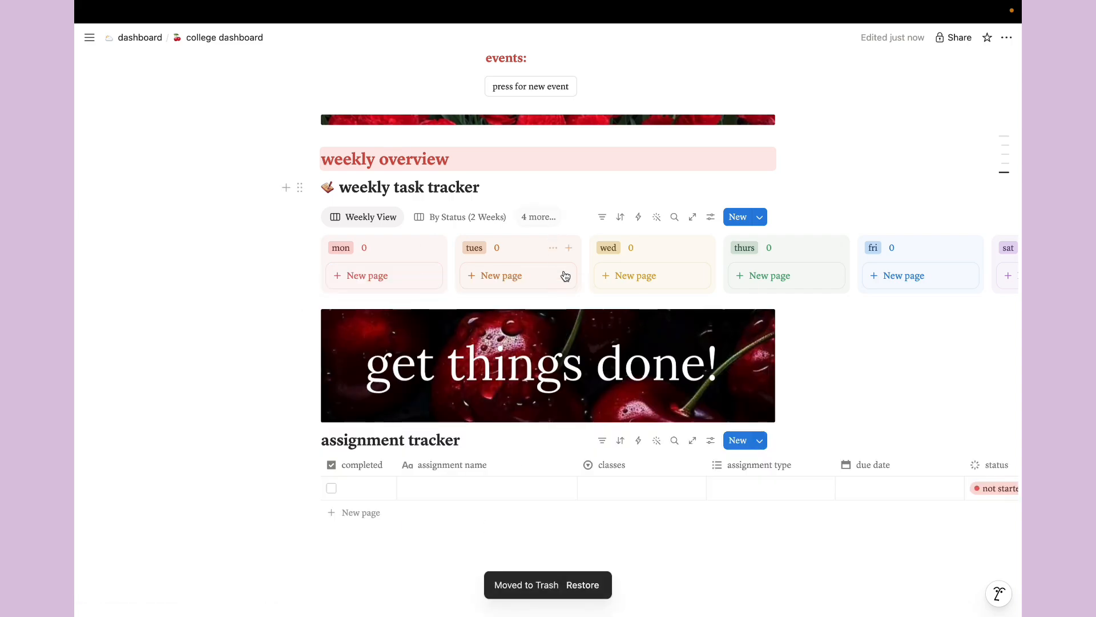
{"action": "scroll", "coordinate": [566, 276], "scroll_direction": "right", "scroll_amount": 10}
{"action": "scroll", "coordinate": [568, 280], "scroll_direction": "left", "scroll_amount": 10}
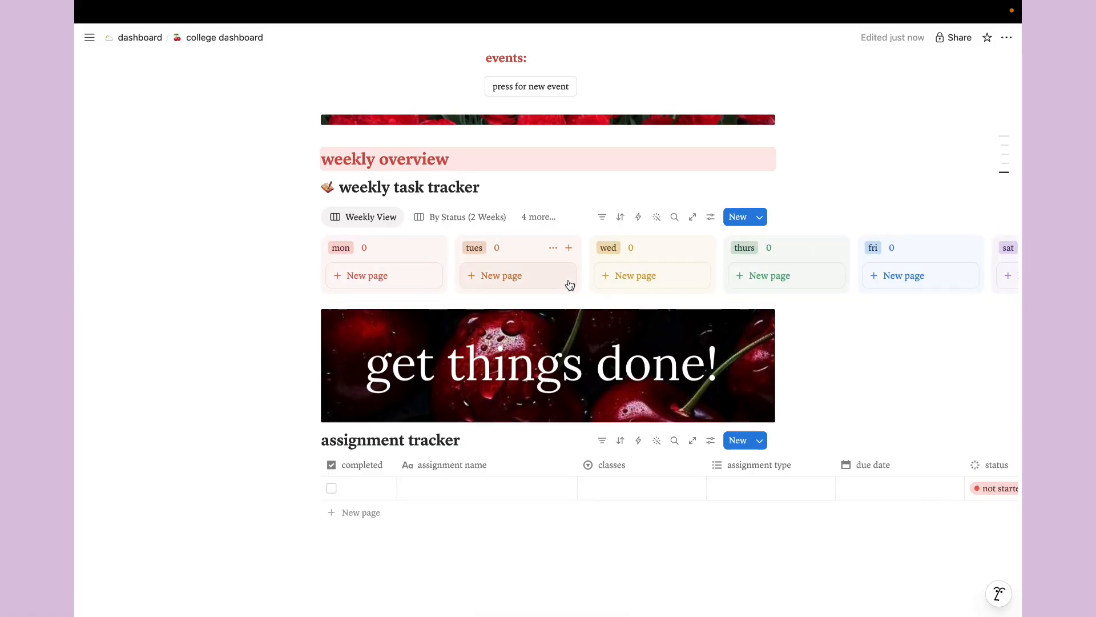
{"action": "scroll", "coordinate": [616, 546], "scroll_direction": "down", "scroll_amount": 2}
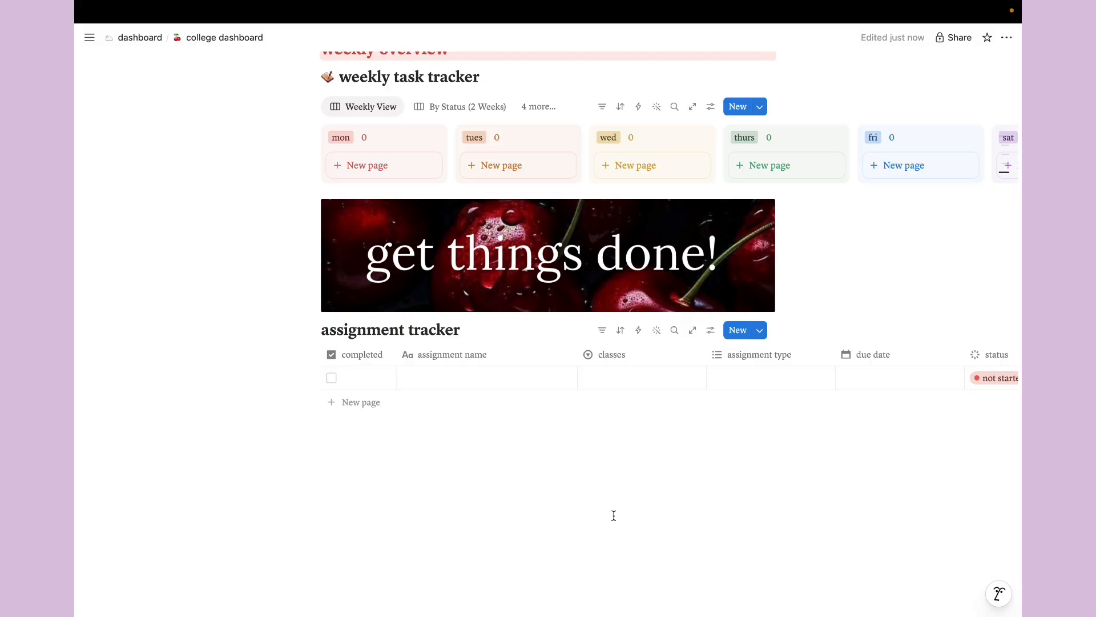
{"action": "scroll", "coordinate": [614, 516], "scroll_direction": "down", "scroll_amount": 1}
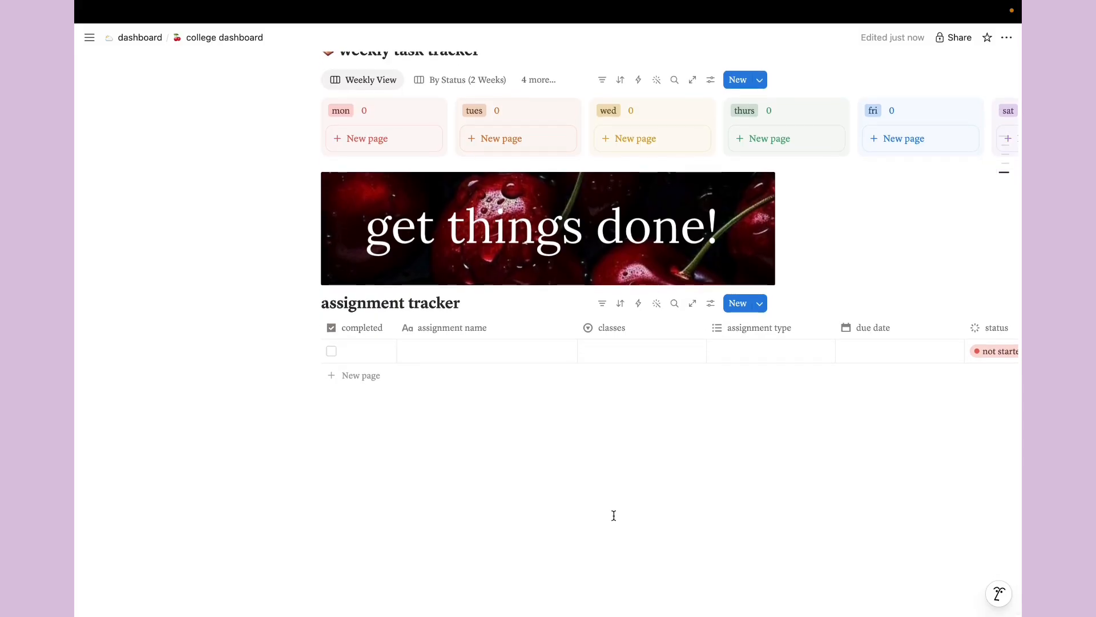
- View the available options for classes and assignment type in the assignment tracker's first row
{"action": "left_click", "coordinate": [484, 354]}
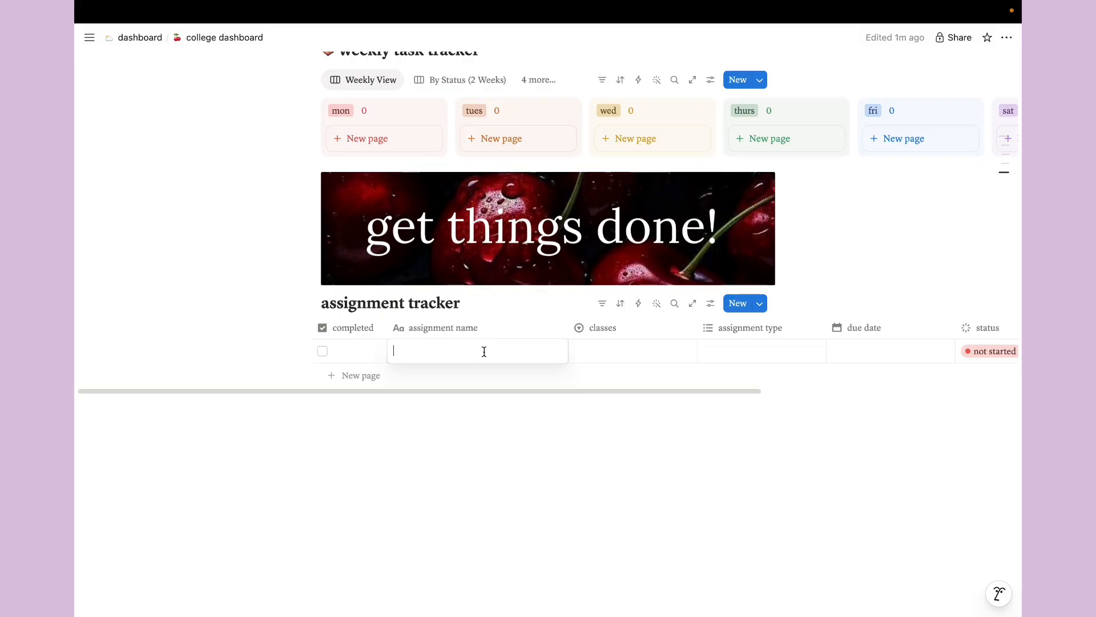
{"action": "left_click", "coordinate": [587, 351]}
{"action": "left_click", "coordinate": [597, 352]}
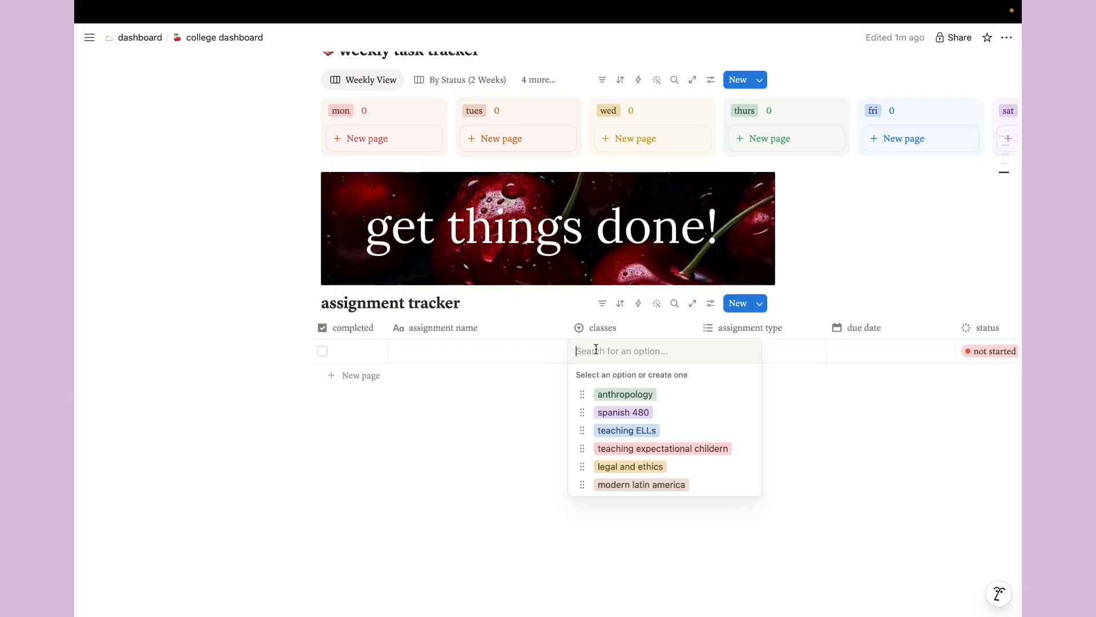
{"action": "left_click", "coordinate": [794, 357]}
{"action": "left_click", "coordinate": [782, 352]}
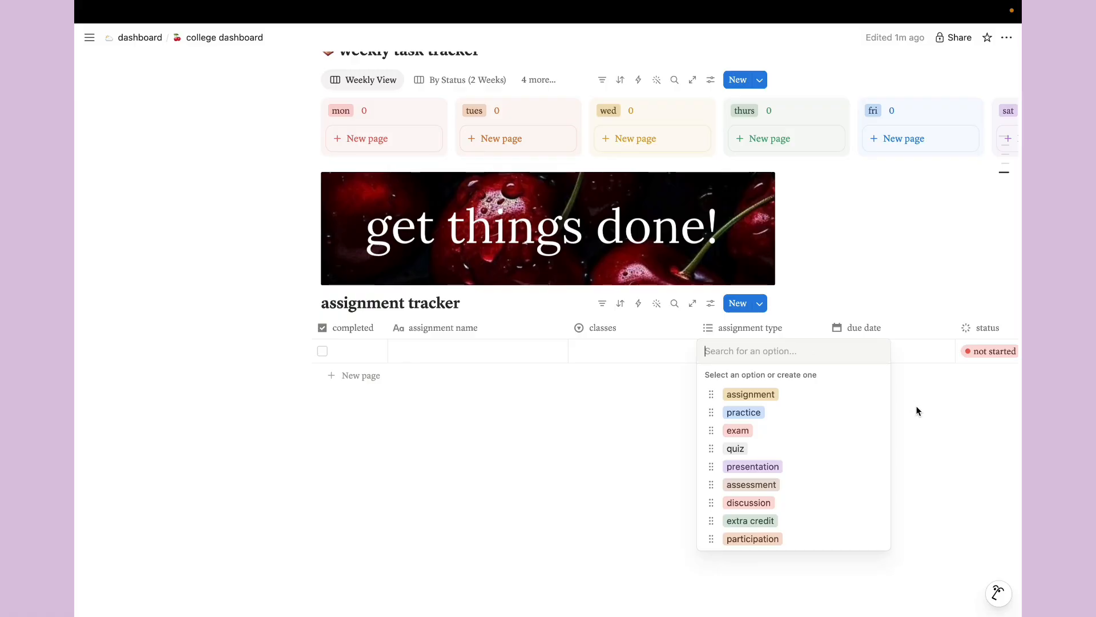
{"action": "left_click", "coordinate": [917, 410]}
- Set the due date of the assignment tracker's first row to August 21, 2026
{"action": "scroll", "coordinate": [899, 358], "scroll_direction": "right", "scroll_amount": 3}
{"action": "left_click", "coordinate": [753, 357]}
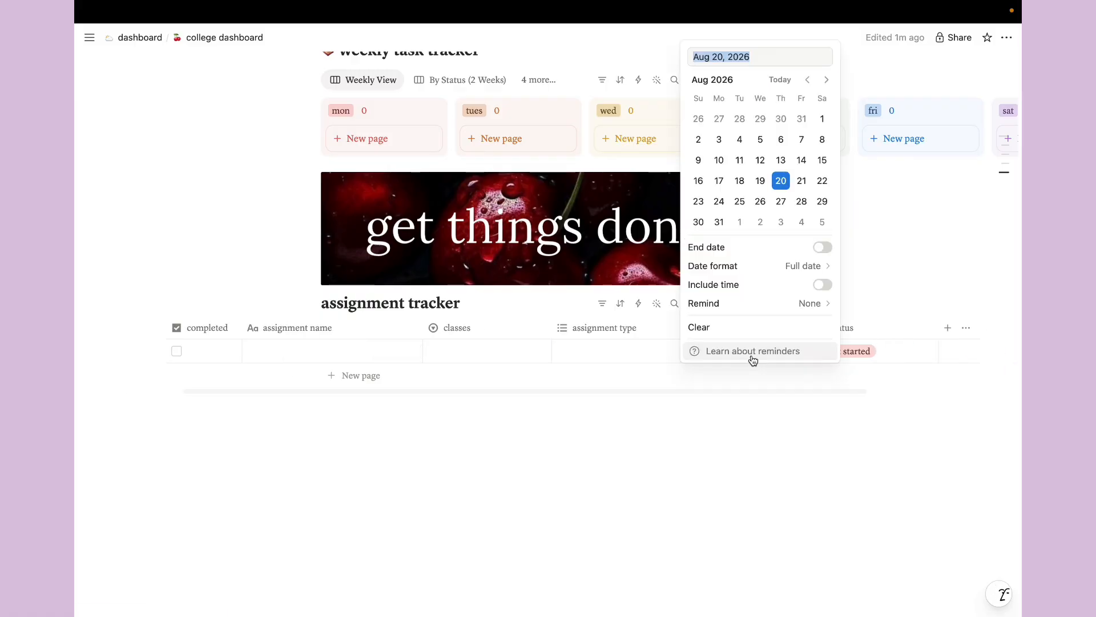
{"action": "left_click", "coordinate": [786, 186]}
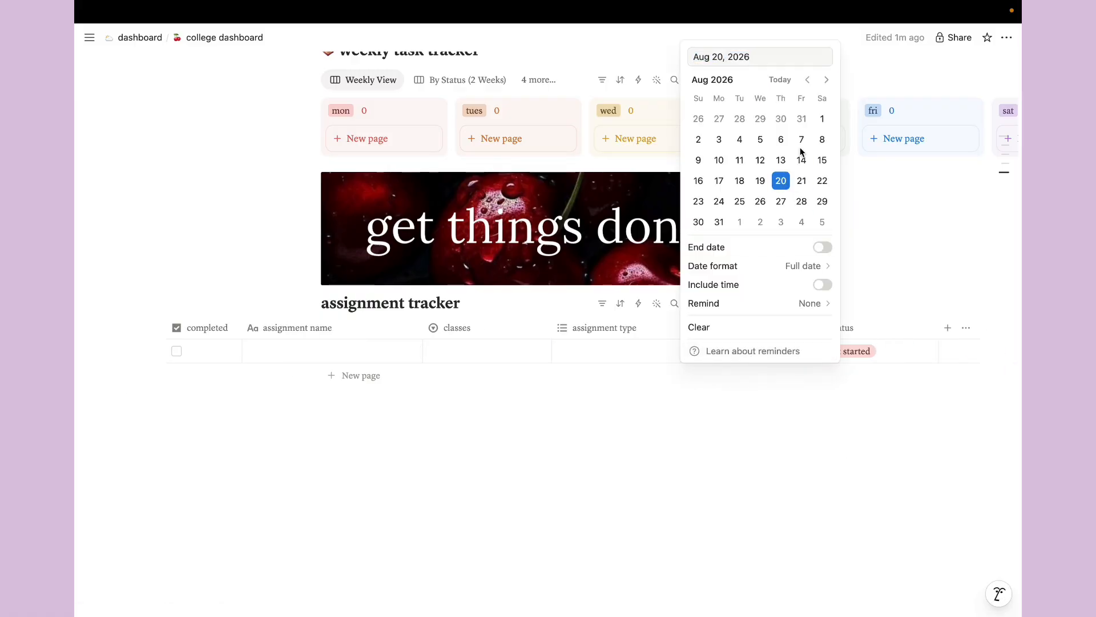
{"action": "left_click", "coordinate": [801, 477]}
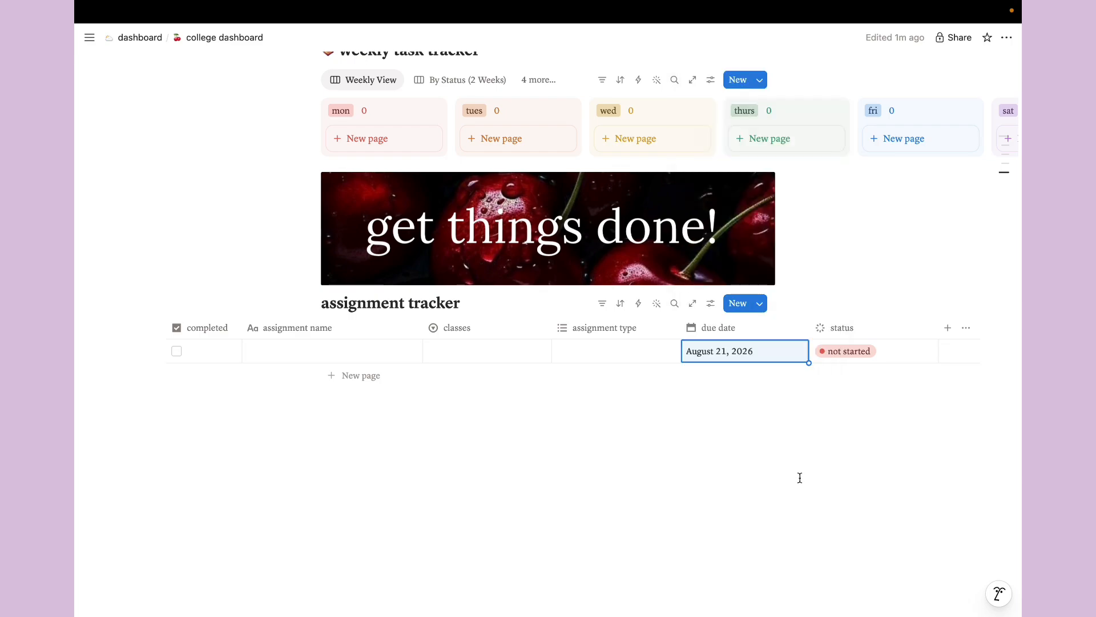
{"action": "left_click", "coordinate": [763, 357]}
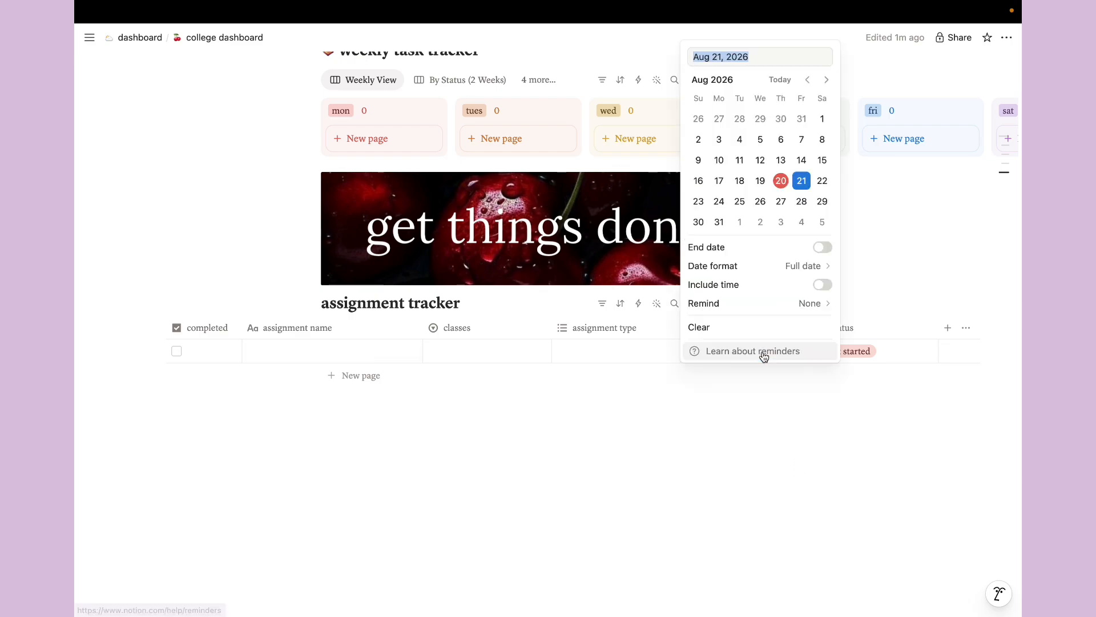
{"action": "left_click", "coordinate": [772, 404]}
- Sort the assignment tracker by due date from old to new
{"action": "left_click", "coordinate": [620, 303]}
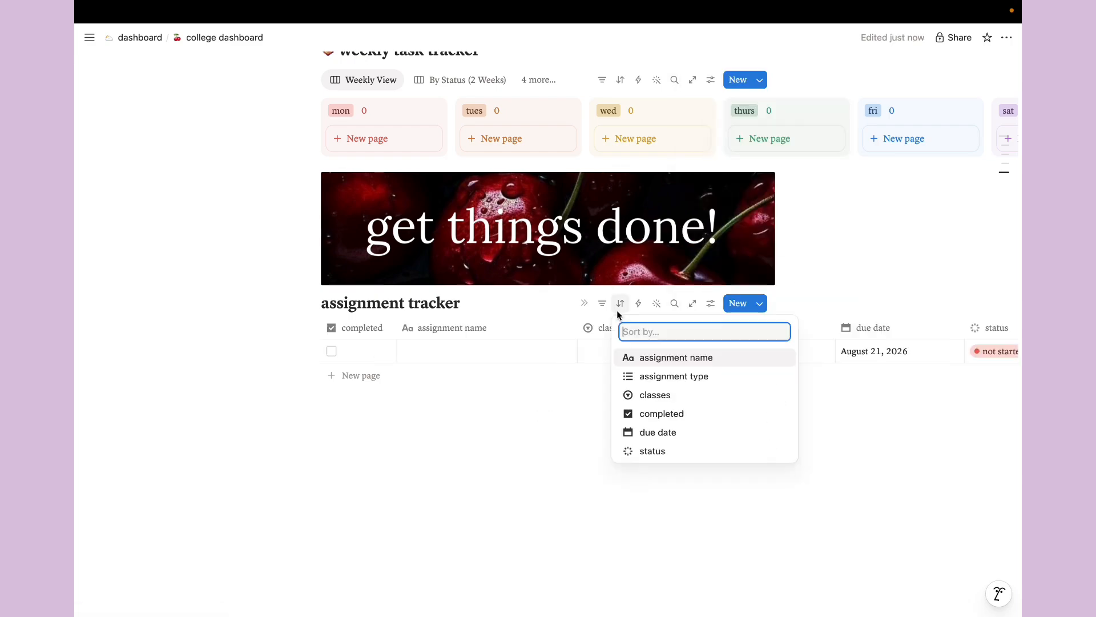
{"action": "left_click", "coordinate": [651, 432]}
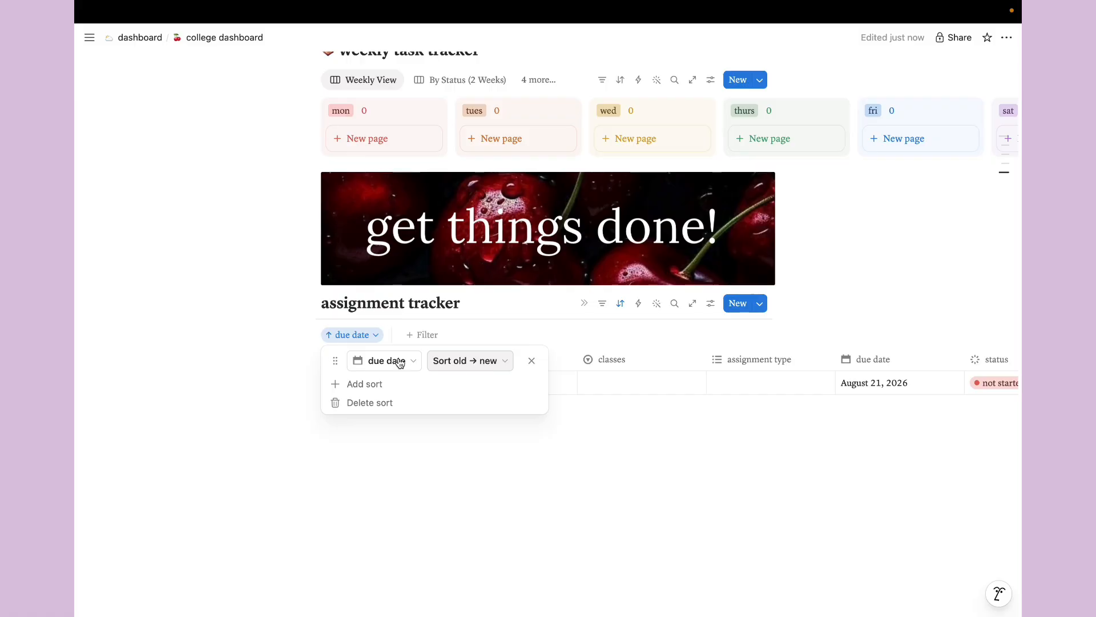
{"action": "left_click", "coordinate": [465, 362]}
{"action": "left_click", "coordinate": [465, 361]}
{"action": "left_click", "coordinate": [698, 398]}
- Add a second assignment row with the due date August 18, 2026
{"action": "left_click", "coordinate": [354, 407]}
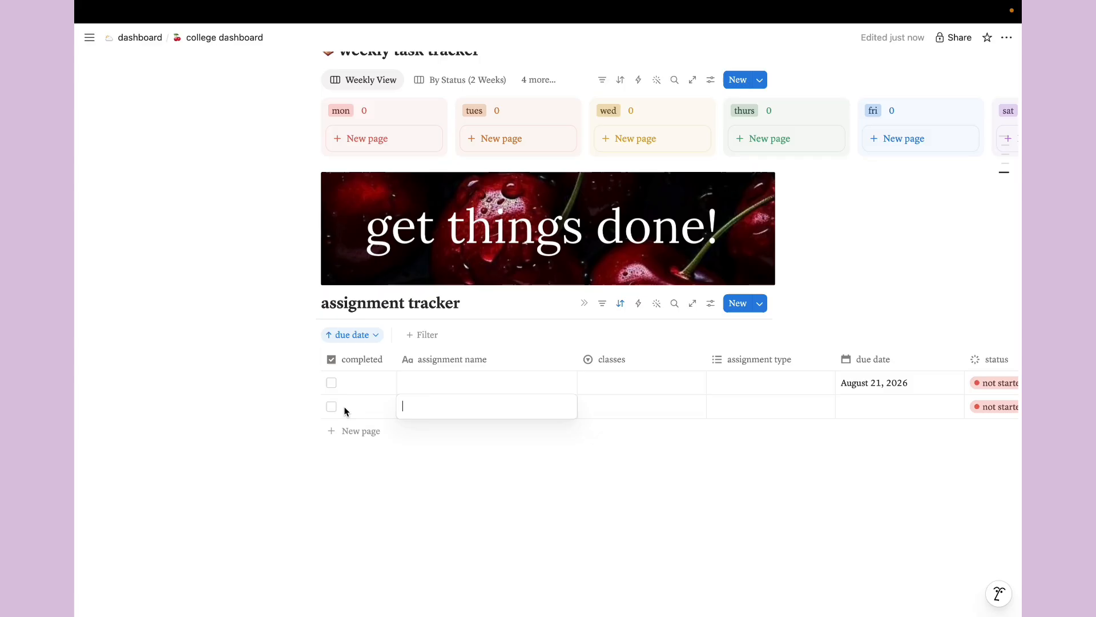
{"action": "left_click", "coordinate": [880, 420]}
{"action": "left_click", "coordinate": [893, 238]}
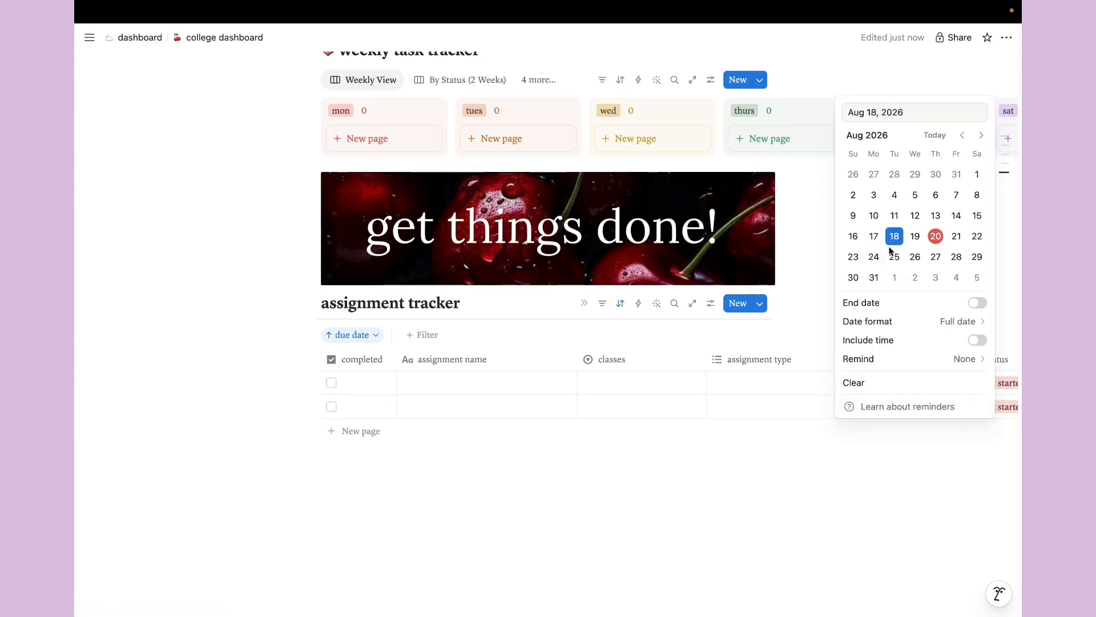
{"action": "key", "text": "Escape"}
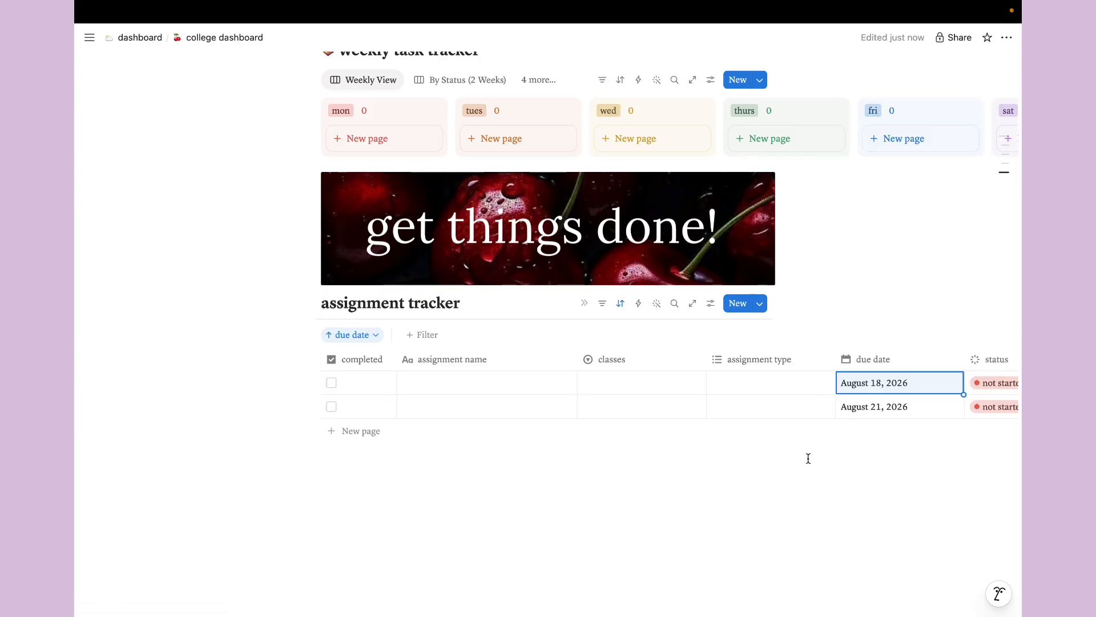
- Add a third assignment row with the due date July 30, 2026, and check the sorted assignment tracker
{"action": "left_click", "coordinate": [359, 438]}
{"action": "left_click", "coordinate": [857, 434]}
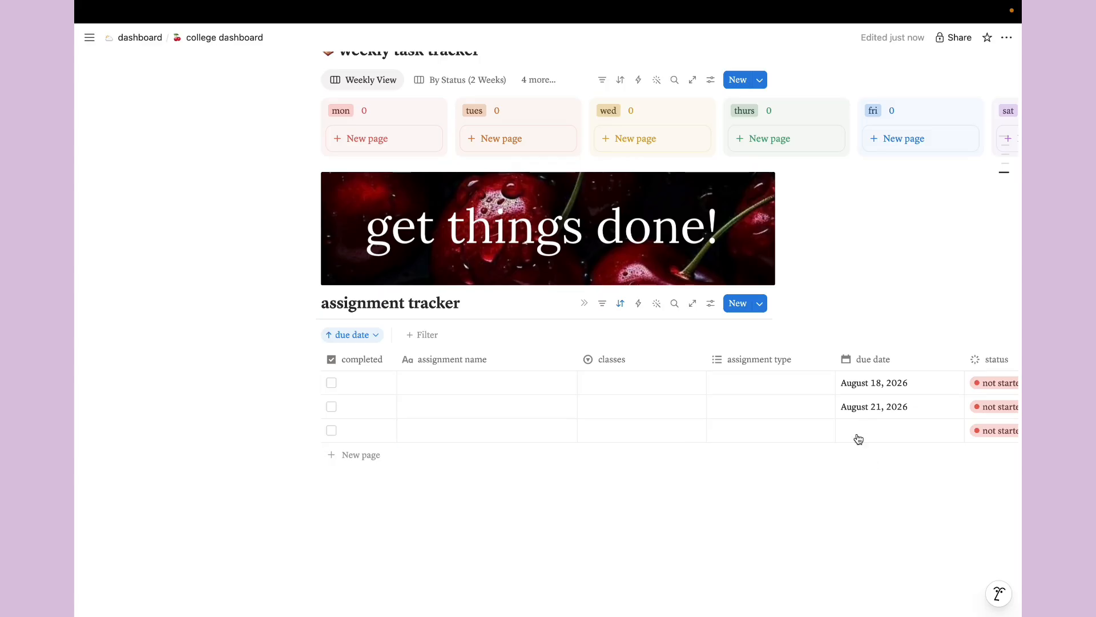
{"action": "left_click", "coordinate": [937, 198]}
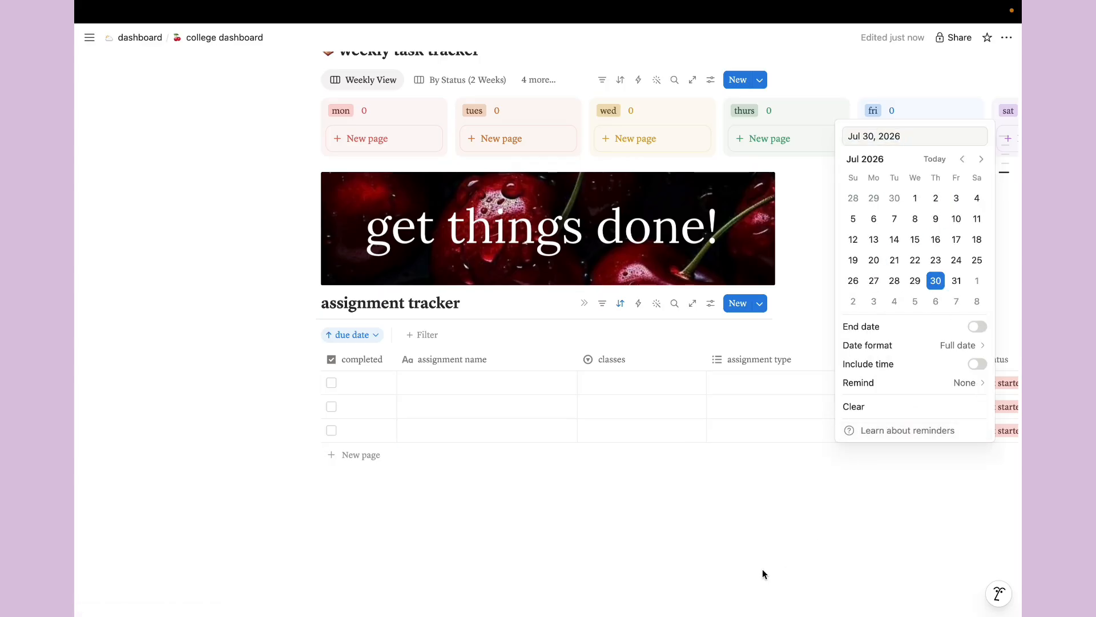
{"action": "key", "text": "Escape"}
{"action": "scroll", "coordinate": [585, 458], "scroll_direction": "right", "scroll_amount": 4}
{"action": "scroll", "coordinate": [586, 459], "scroll_direction": "left", "scroll_amount": 4}
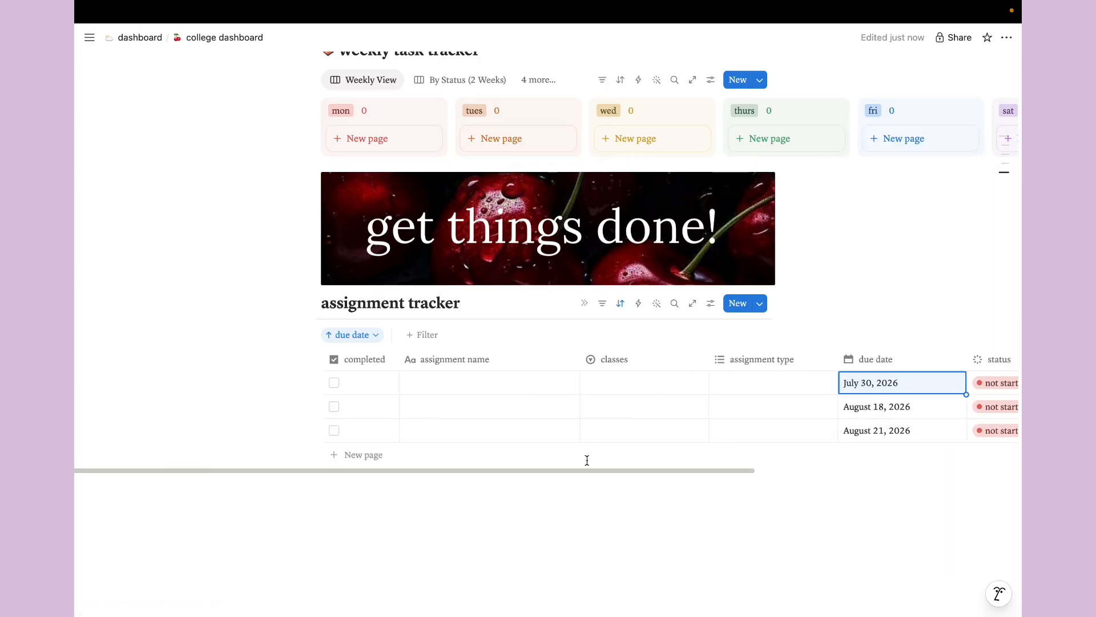
{"action": "scroll", "coordinate": [448, 371], "scroll_direction": "up", "scroll_amount": 4}
{"action": "scroll", "coordinate": [447, 368], "scroll_direction": "up", "scroll_amount": 8}
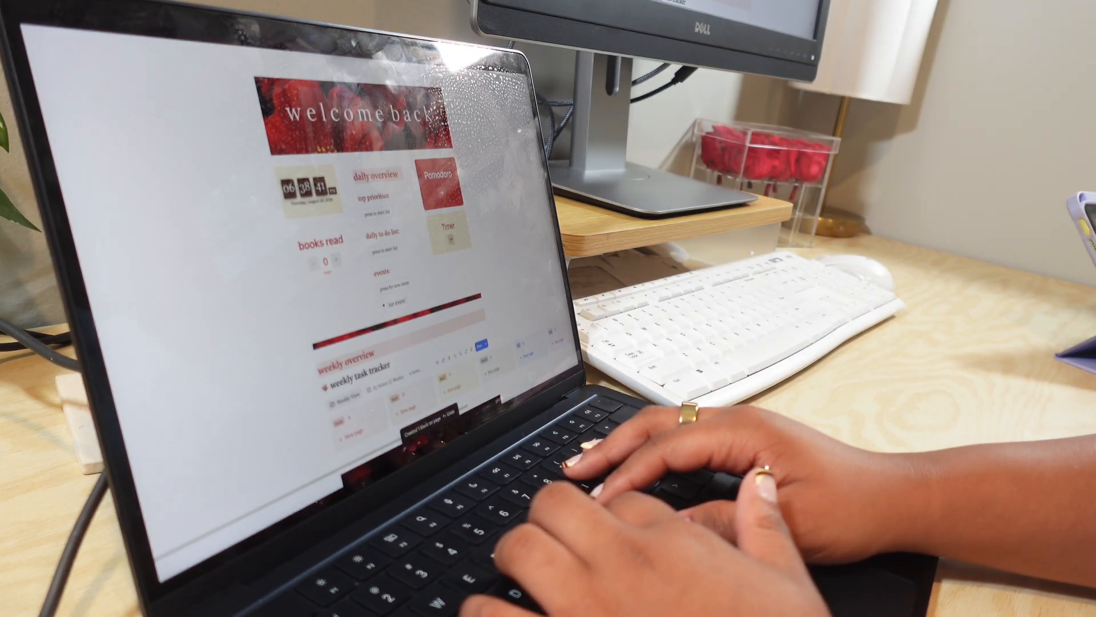
- Add another bullet reading "first day of school" to the events list in the daily overview
{"action": "key", "text": "Return"}
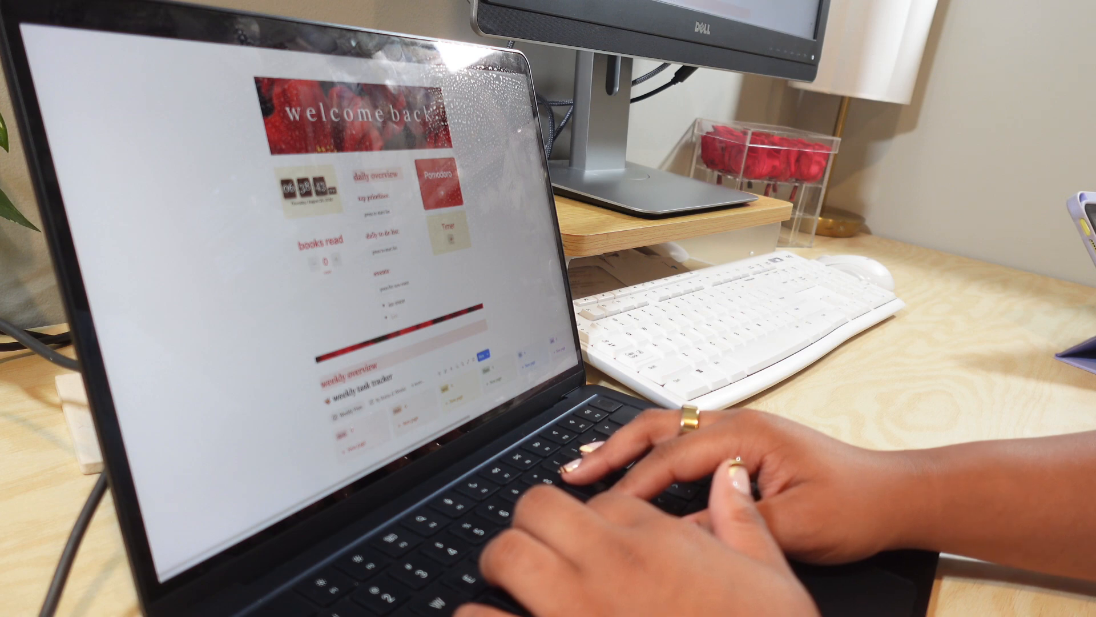
{"action": "type", "text": "fi"}
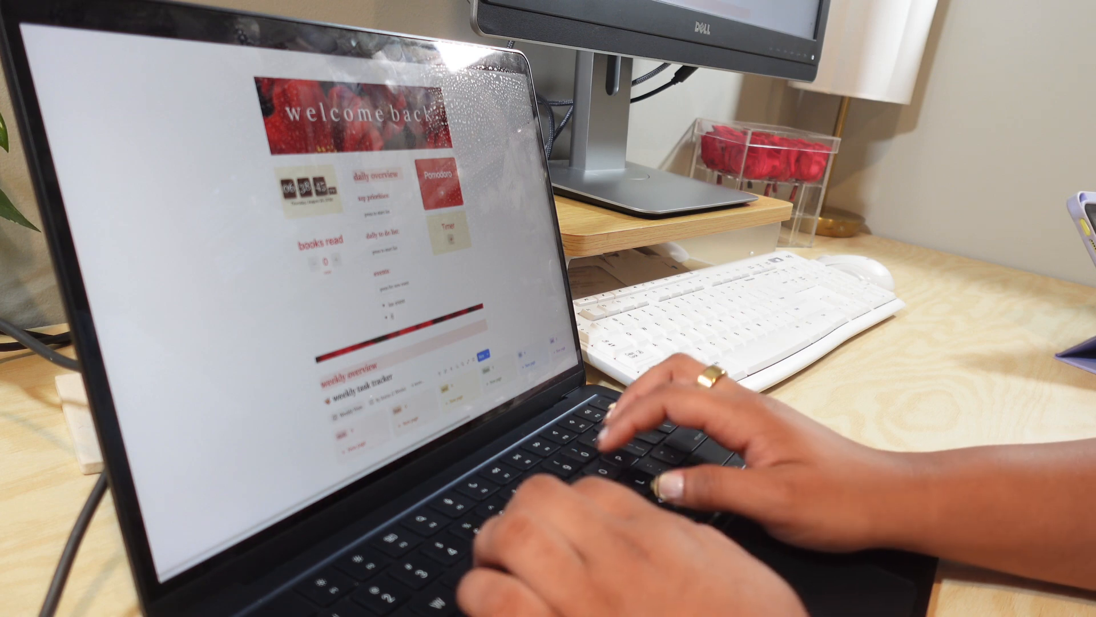
{"action": "type", "text": "rst day of"}
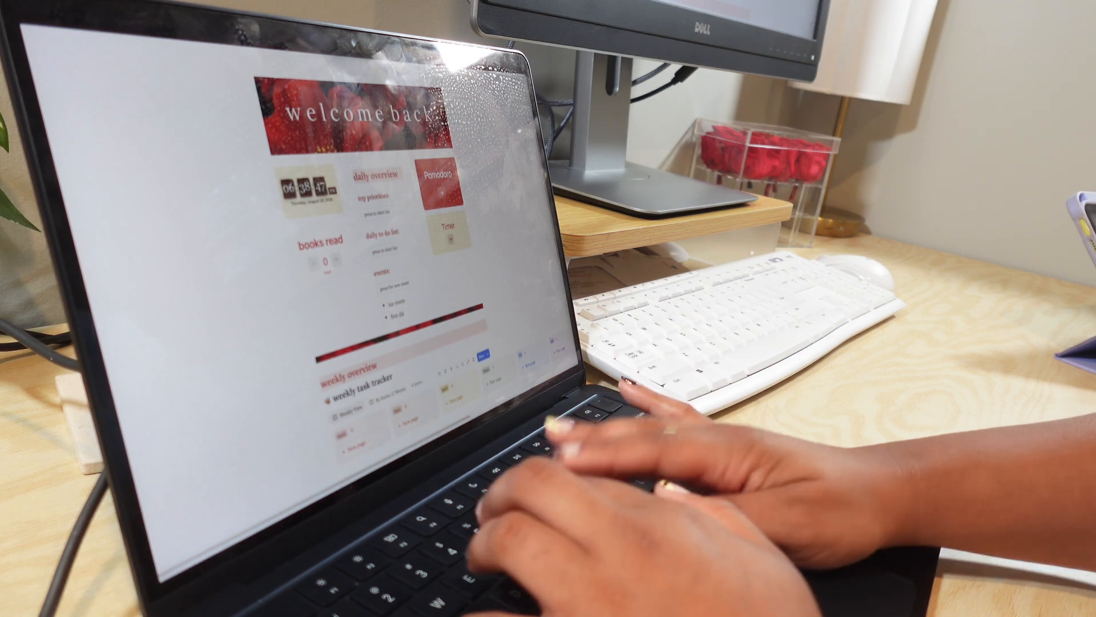
{"action": "type", "text": " school"}
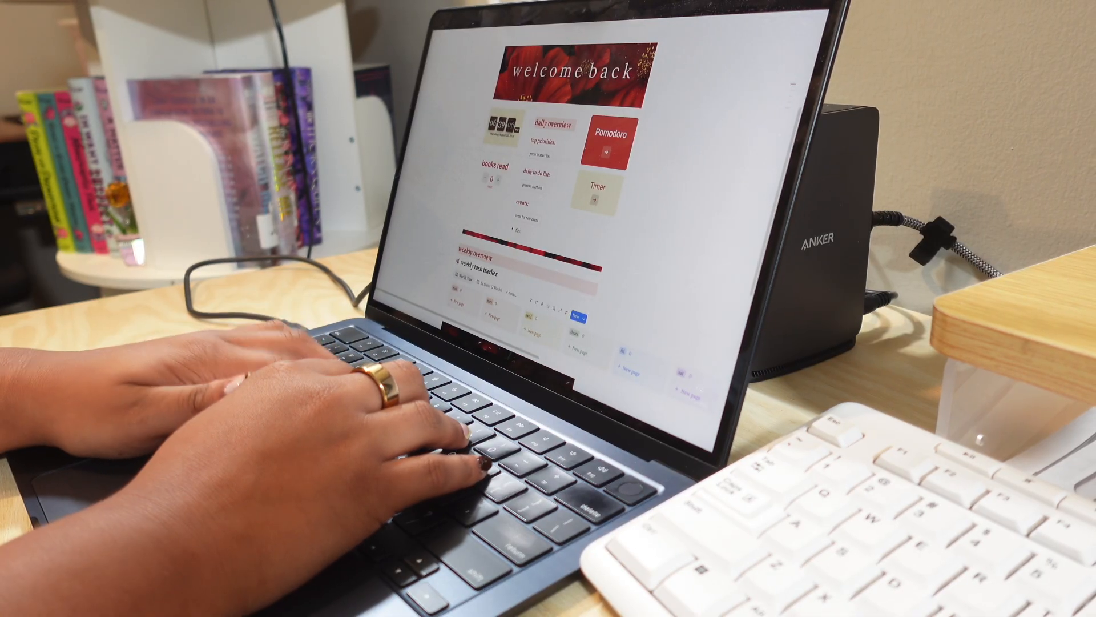
- Fill the daily overview's events list with the bullets "first day of school", "first test" and "spanish class"
{"action": "type", "text": "t day of scho"}
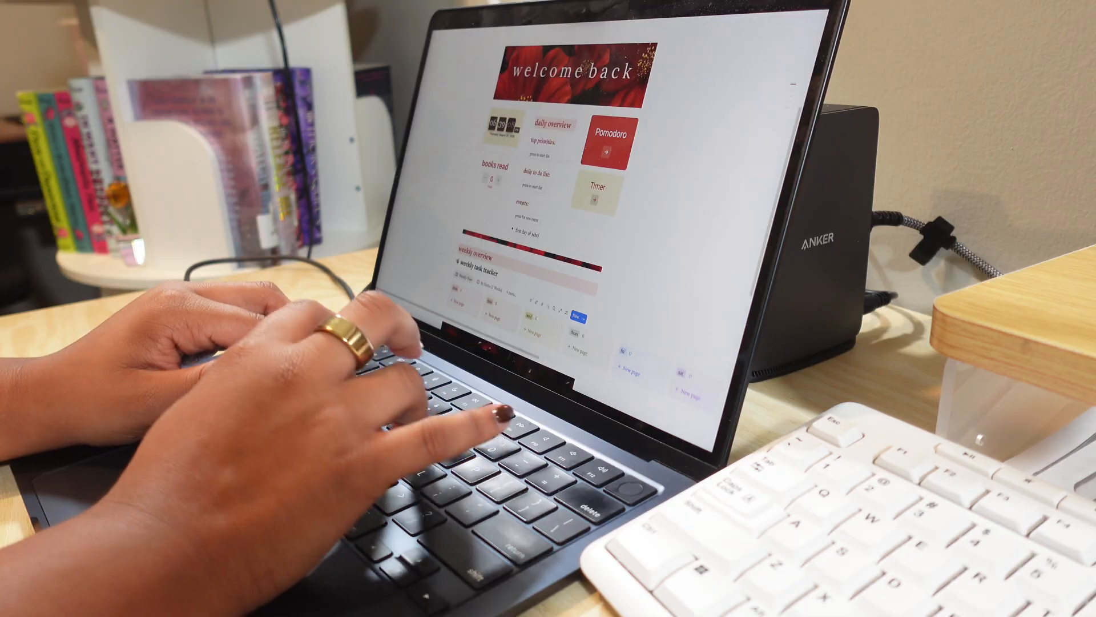
{"action": "type", "text": "ol"}
{"action": "key", "text": "Return"}
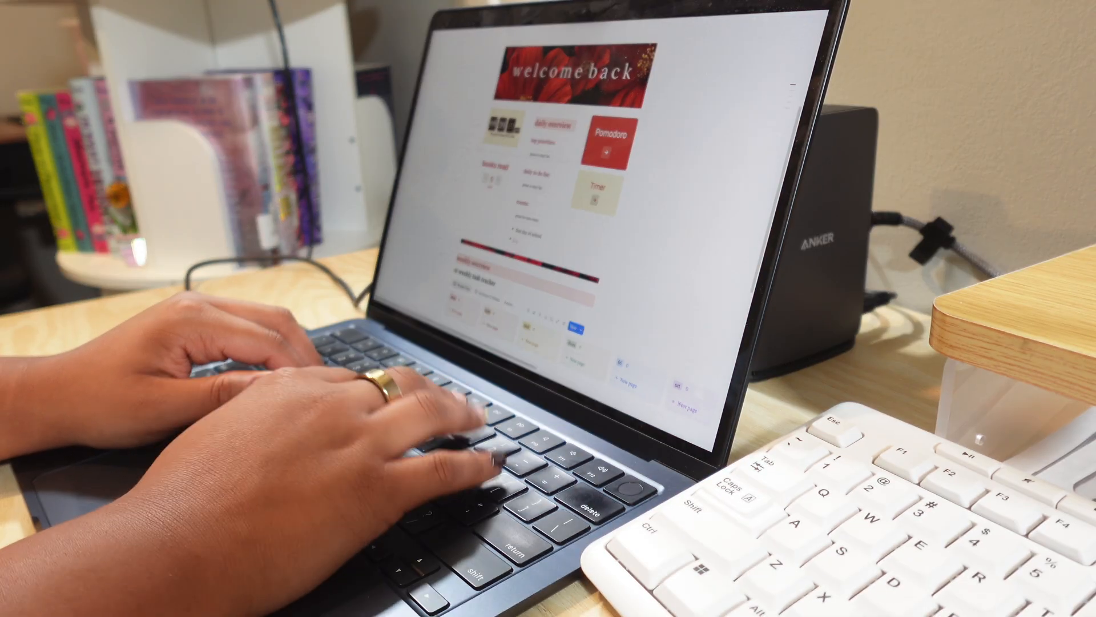
{"action": "type", "text": "first test!"}
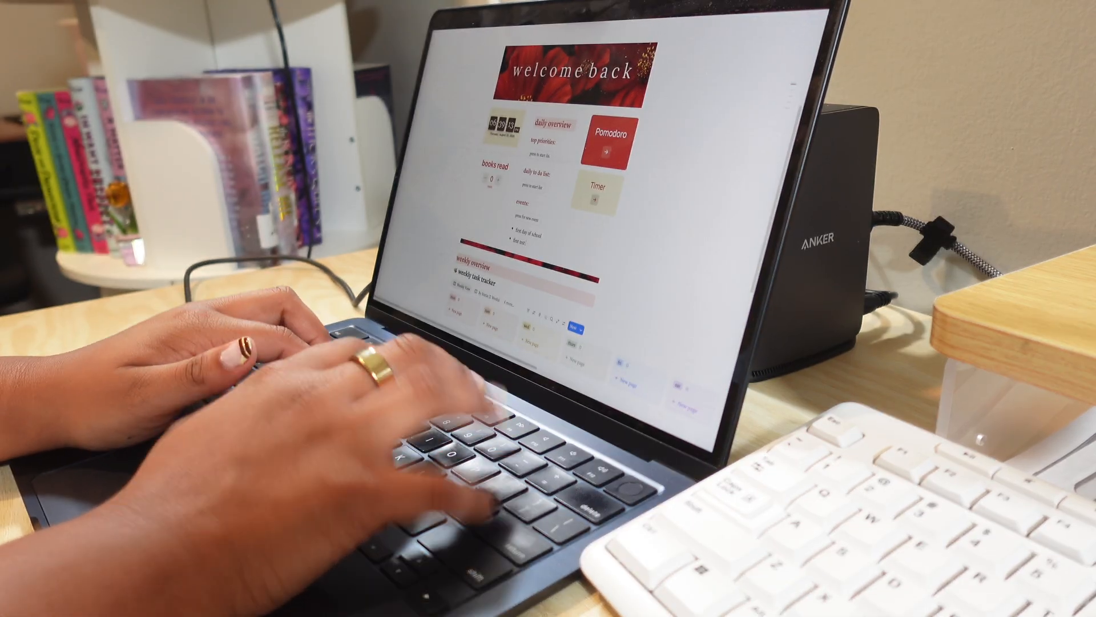
{"action": "key", "text": "Return"}
{"action": "type", "text": "a"}
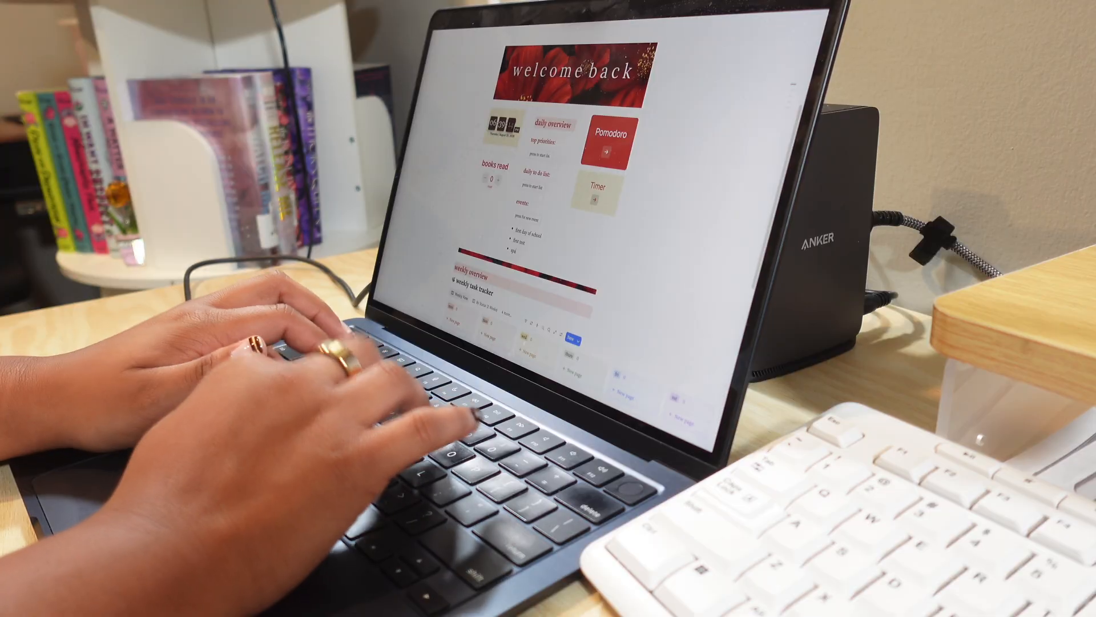
{"action": "type", "text": "panish class"}
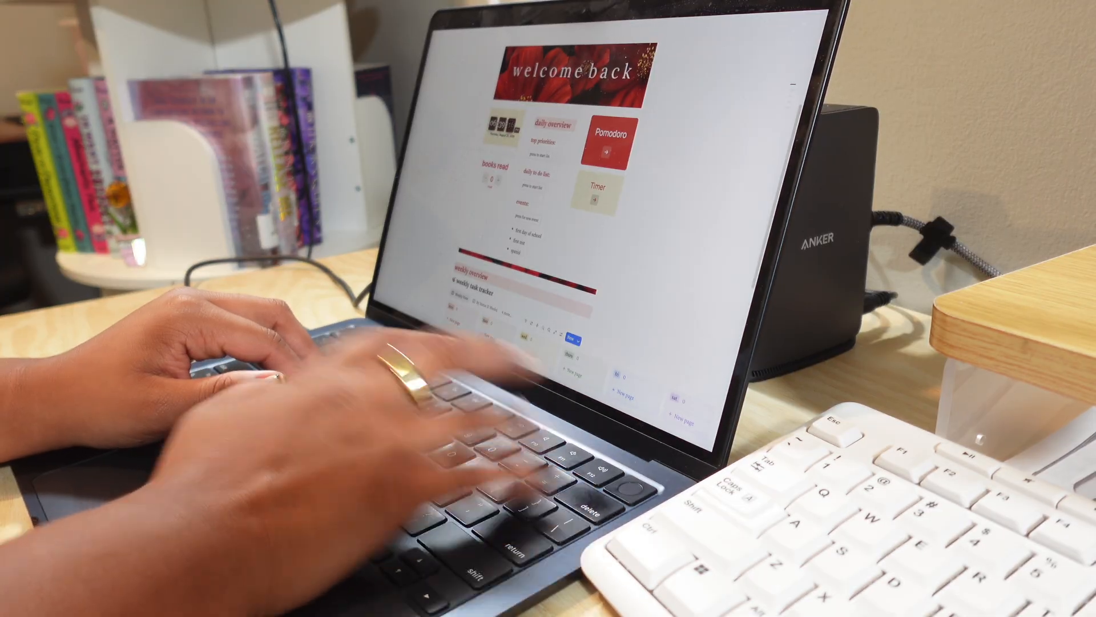
{"action": "key", "text": "Return"}
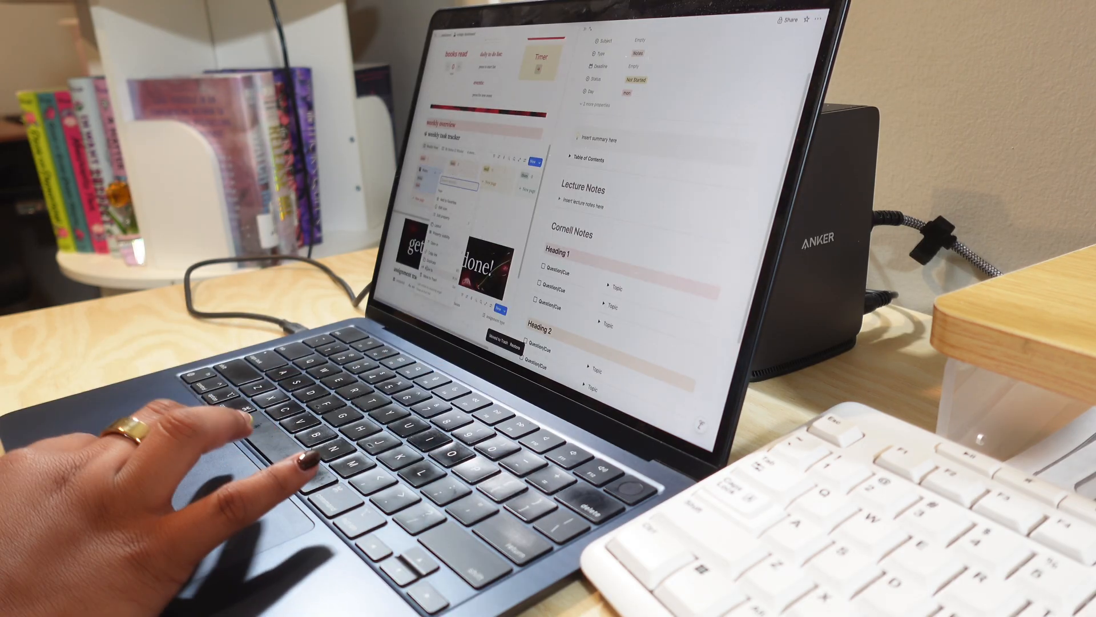
{"action": "left_click", "coordinate": [430, 278]}
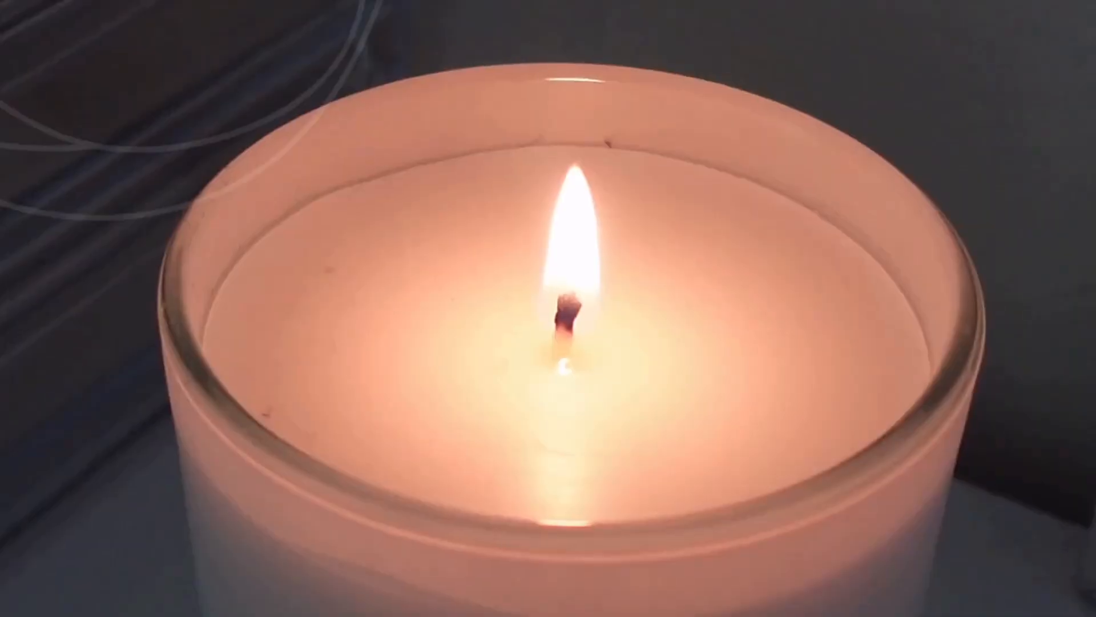